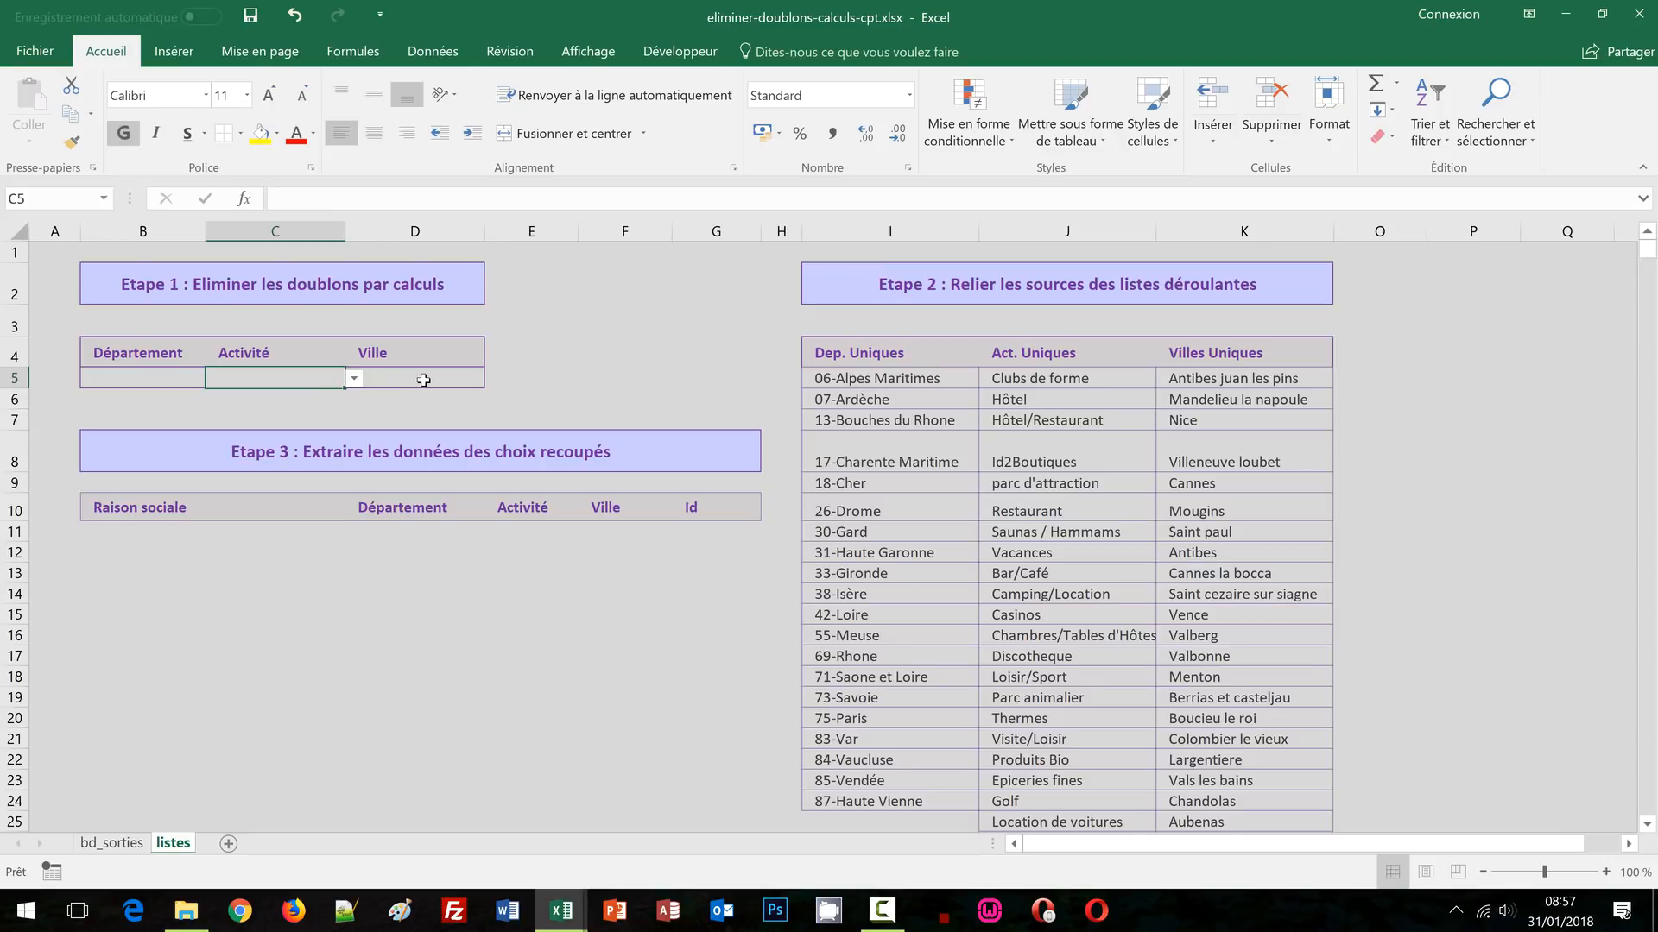
Look over the bd_sorties data sheet, then return to the listes sheet at B5
{"action": "left_click", "coordinate": [423, 380]}
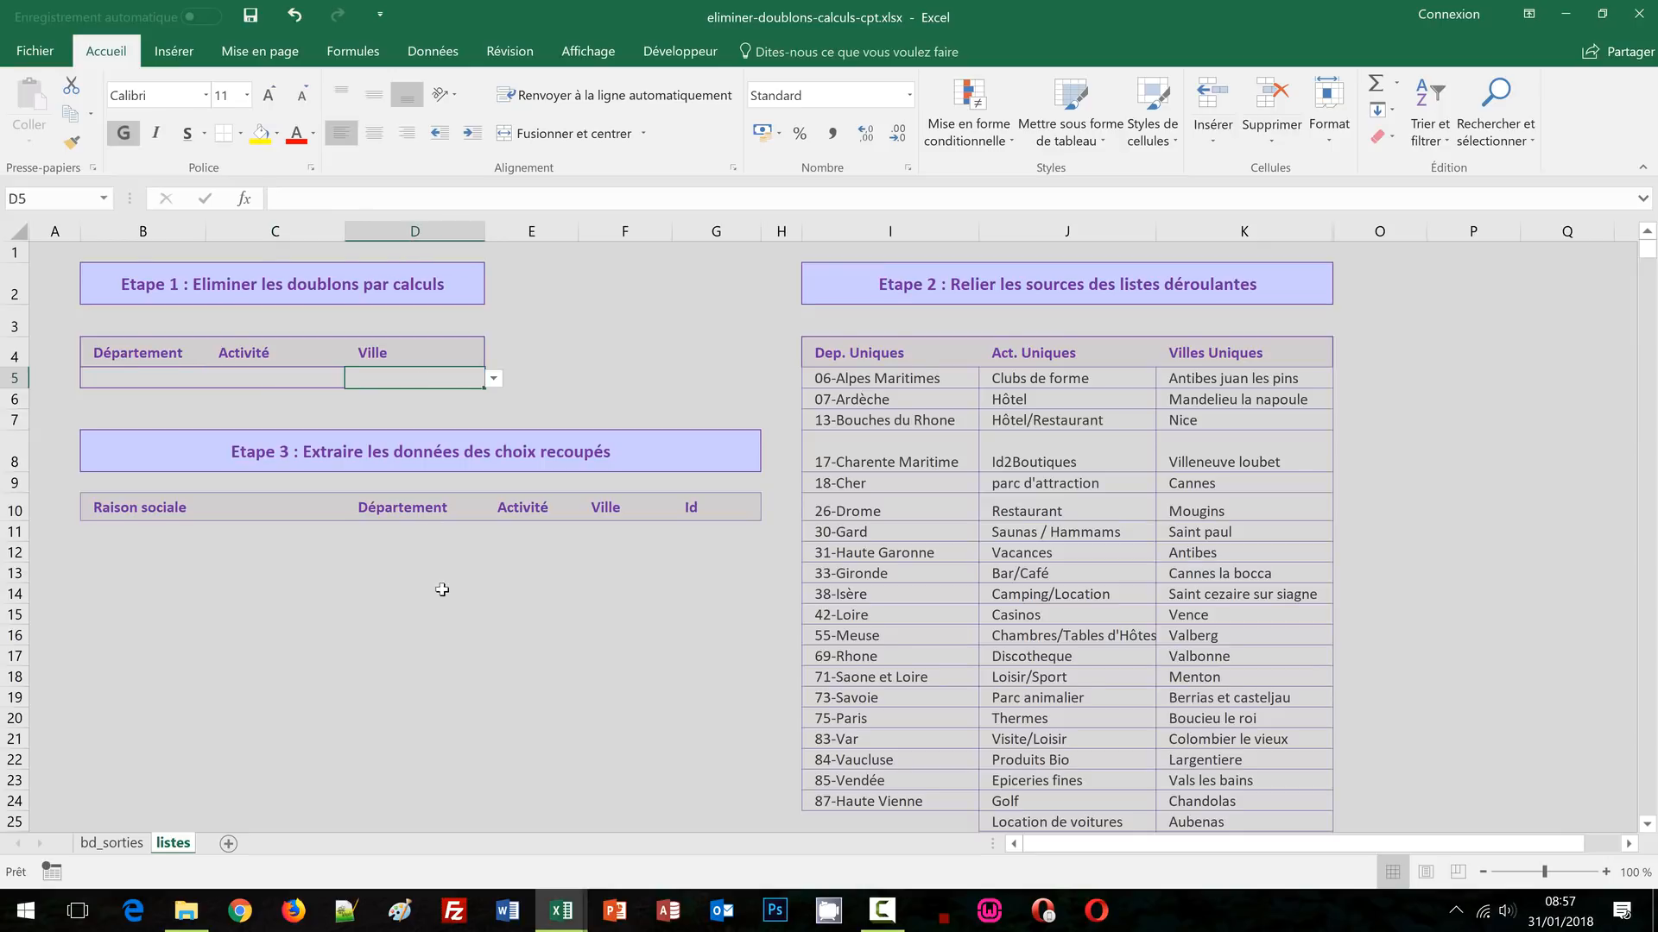
{"action": "left_click", "coordinate": [112, 844]}
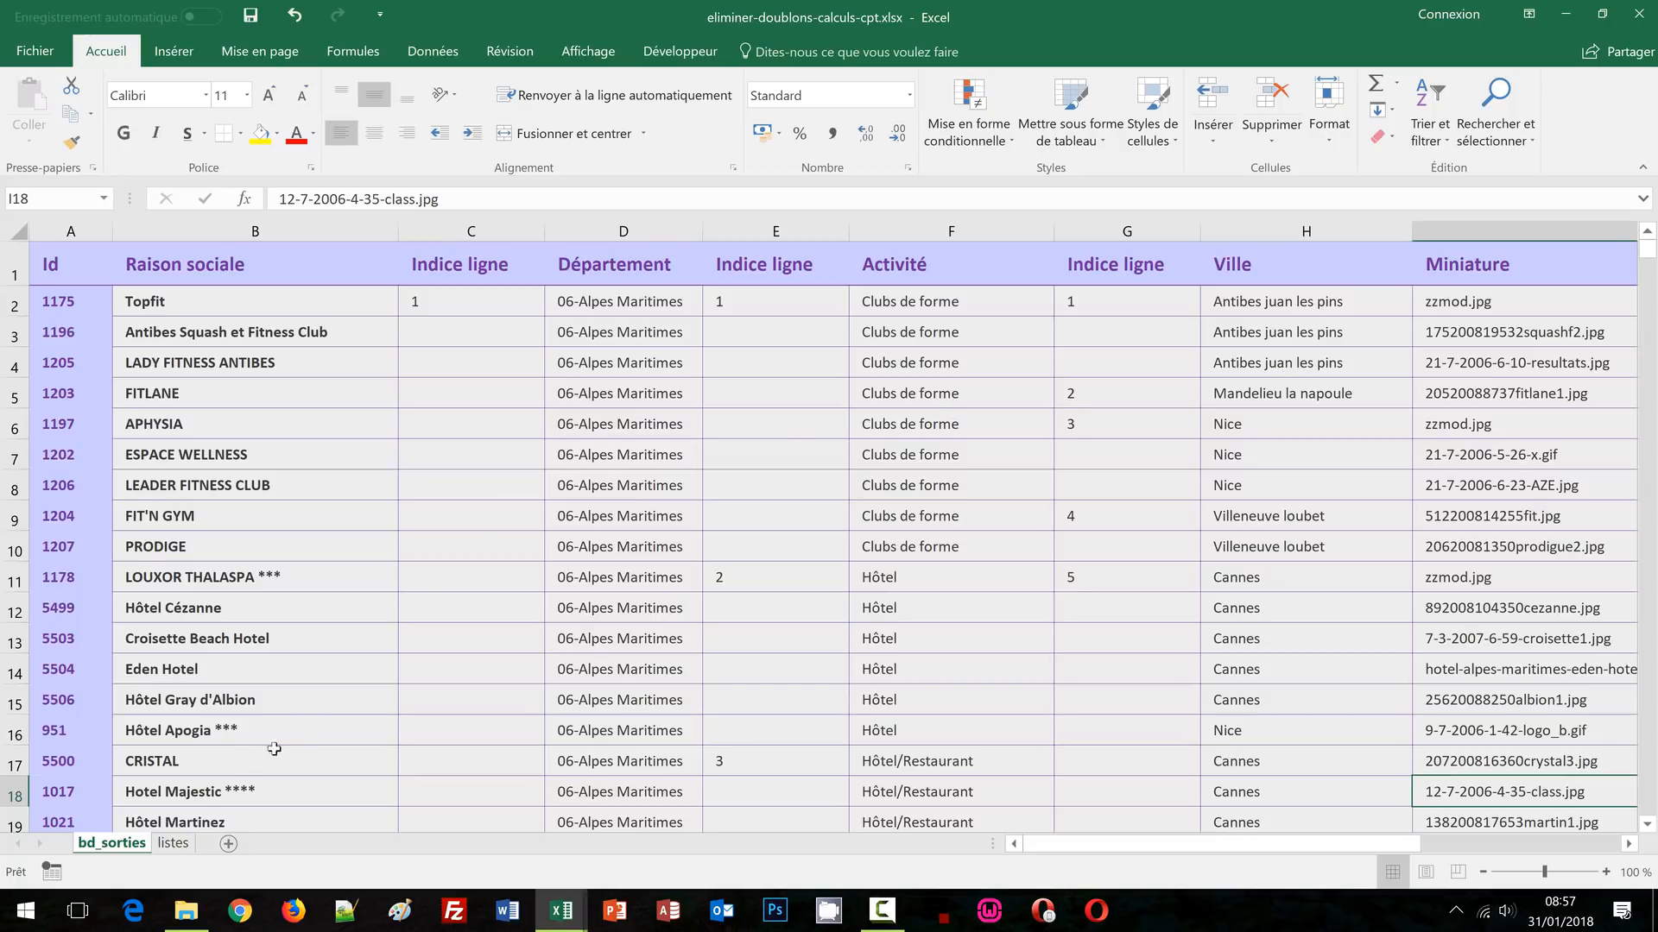
{"action": "left_click", "coordinate": [174, 843]}
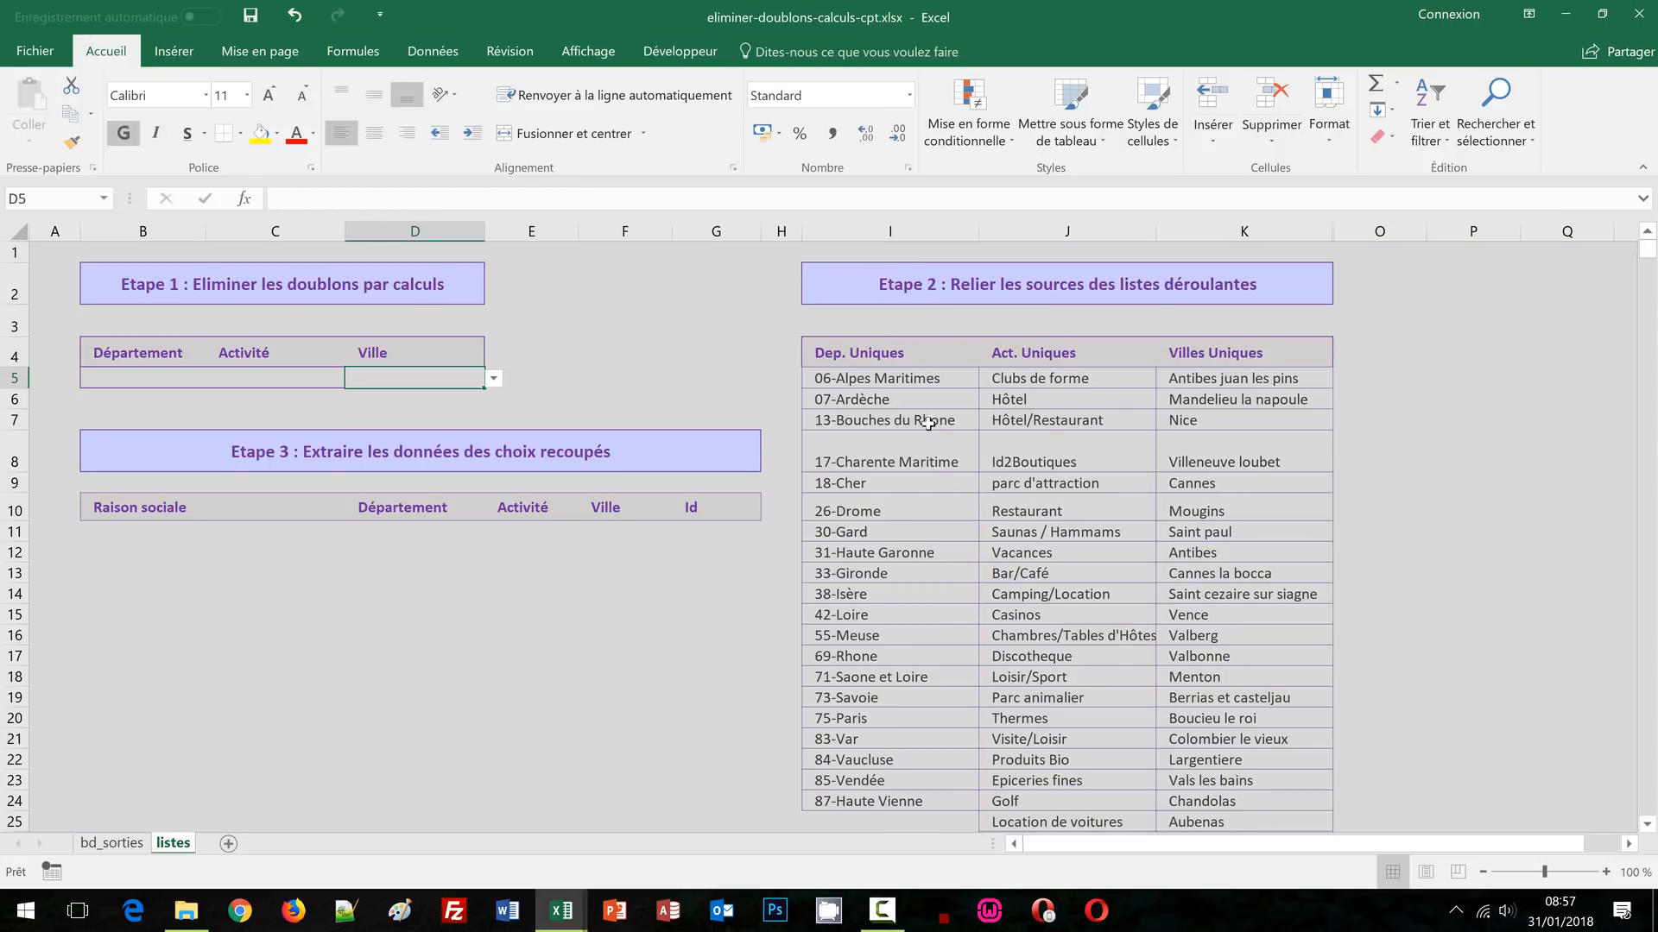
{"action": "left_click", "coordinate": [129, 380]}
Choose 18-Cher, parc d'attraction and Mougins from the B5, C5 and D5 dropdowns
{"action": "left_click", "coordinate": [214, 382]}
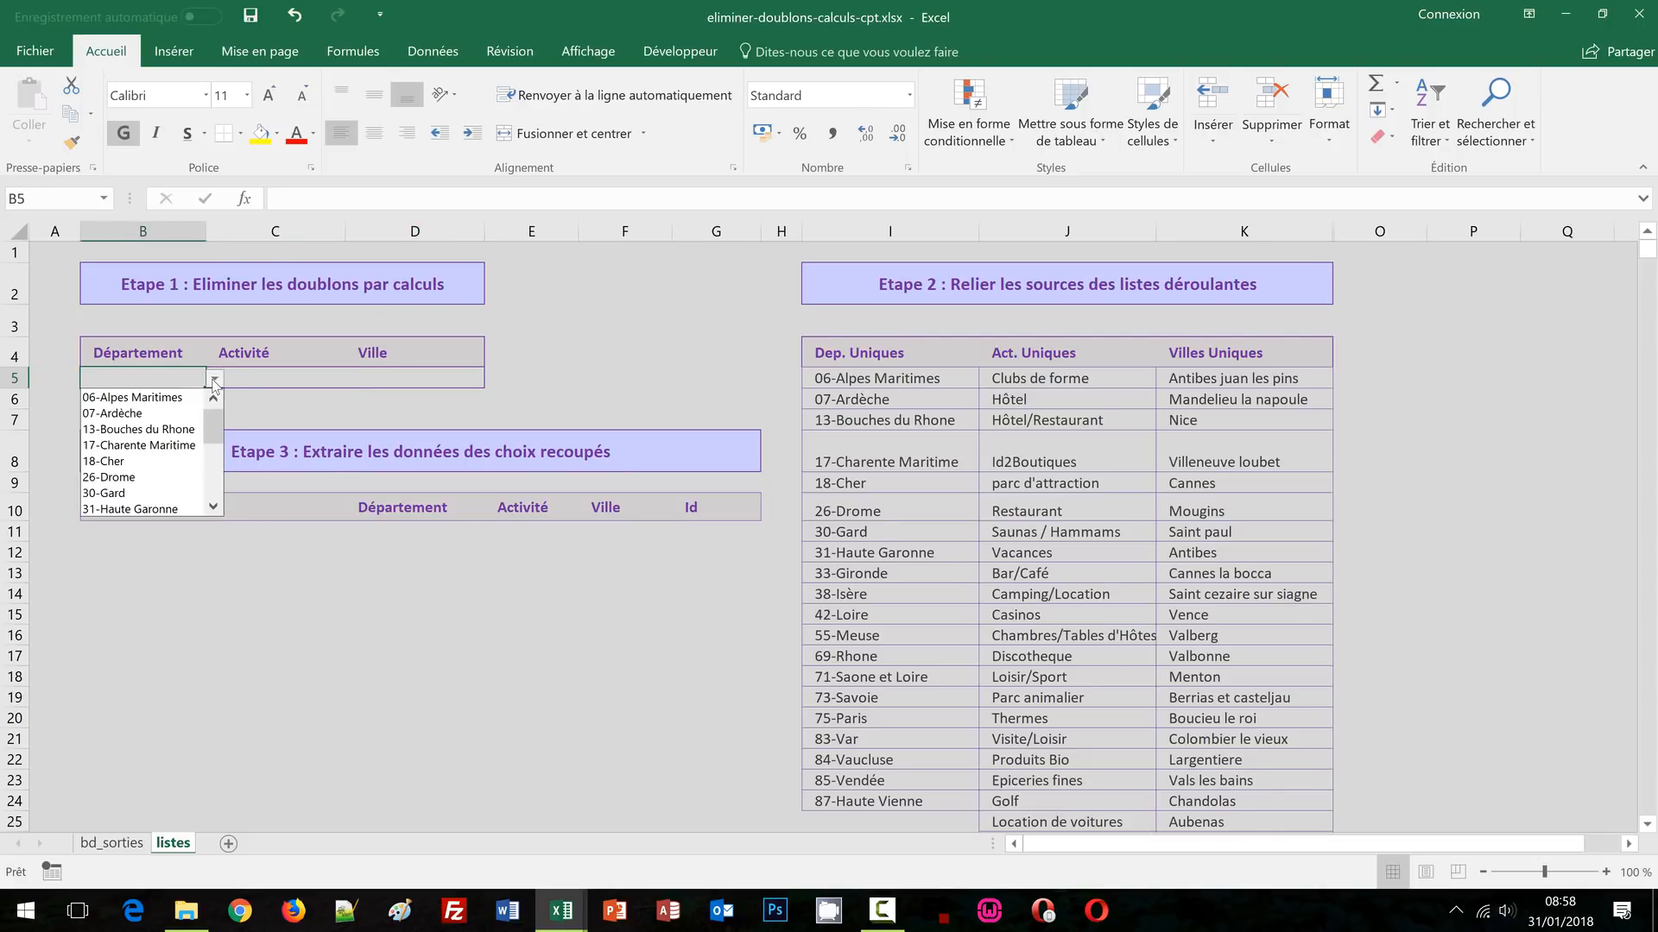
{"action": "left_click", "coordinate": [158, 462]}
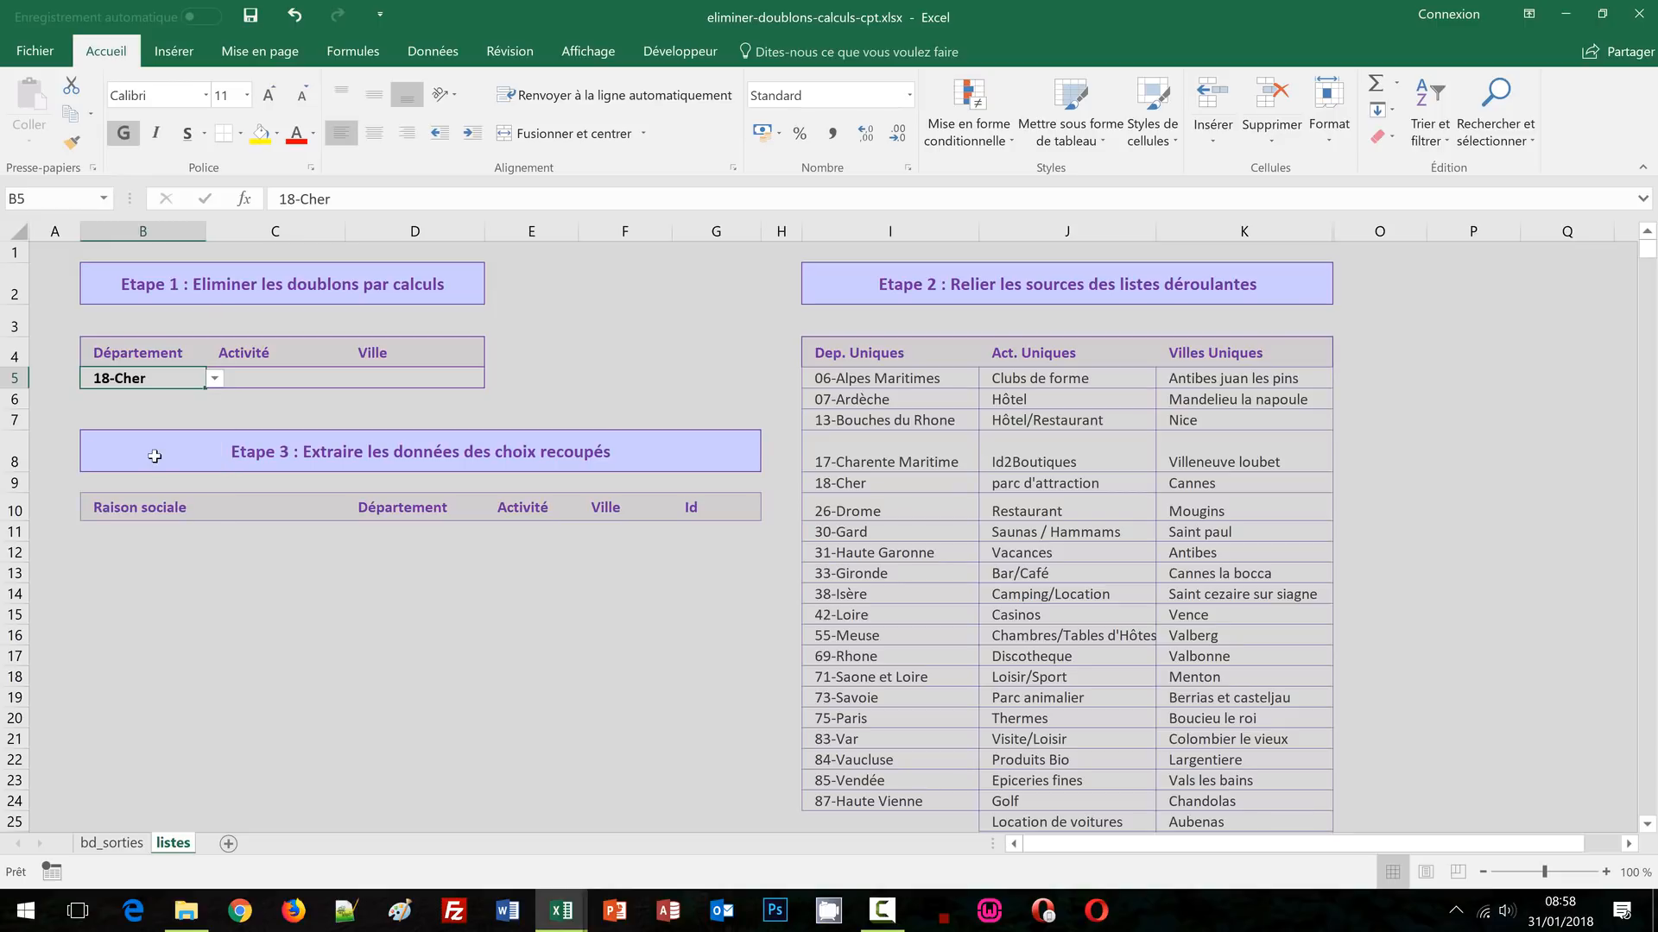
{"action": "left_click", "coordinate": [255, 382]}
{"action": "left_click", "coordinate": [353, 380]}
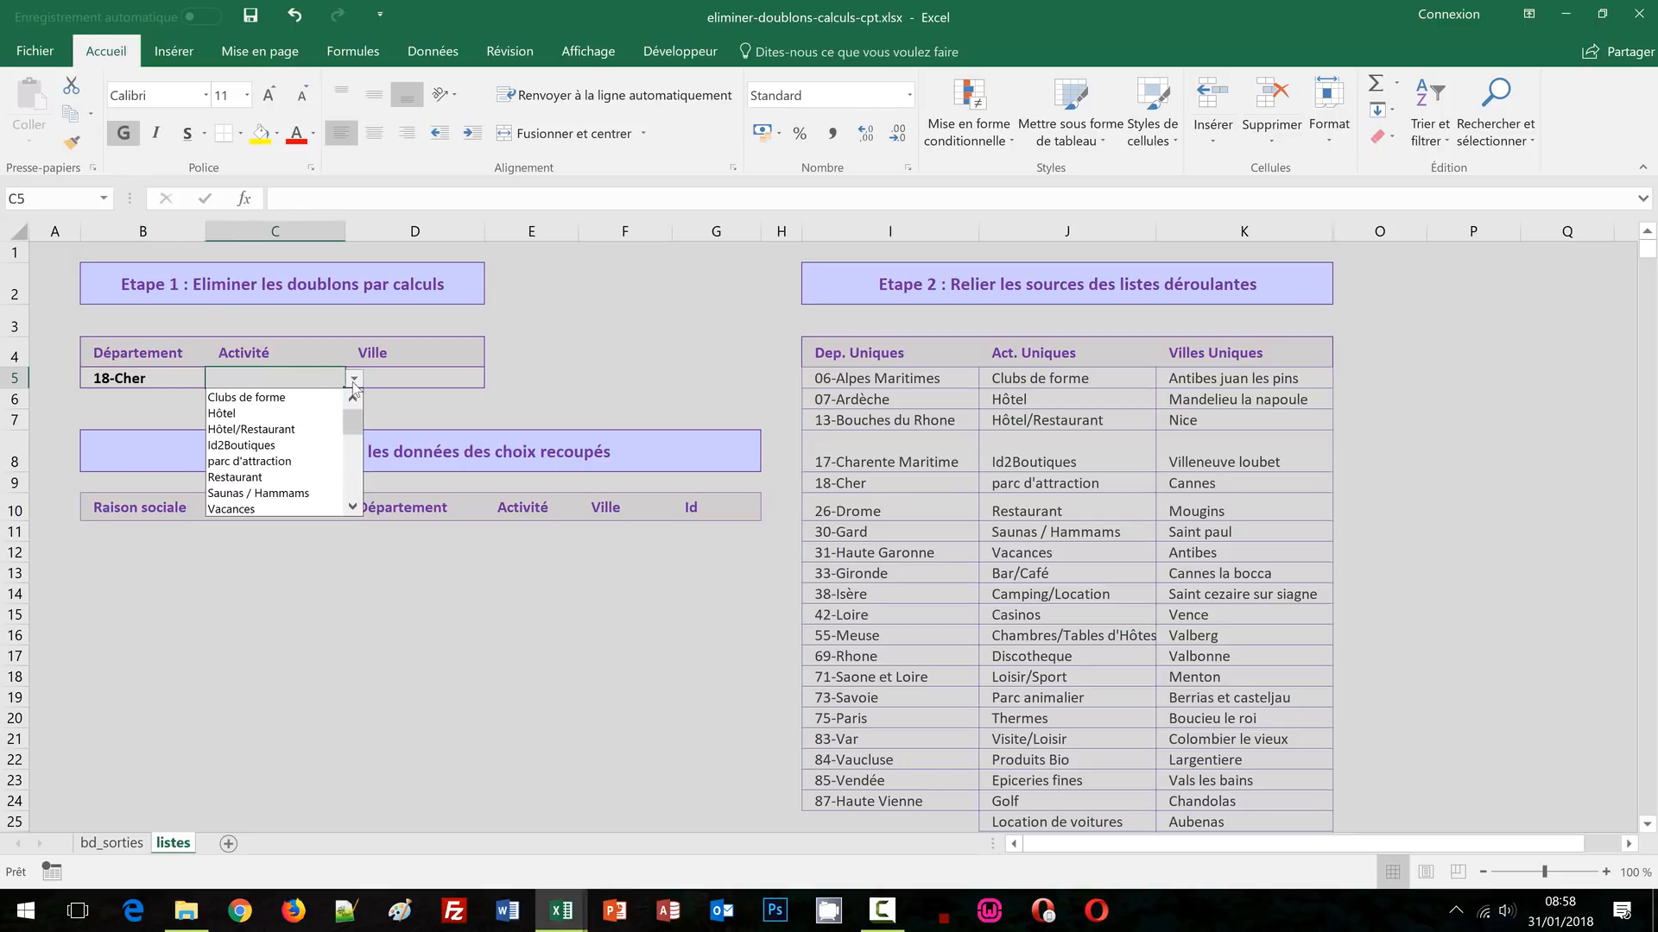
{"action": "left_click", "coordinate": [280, 461]}
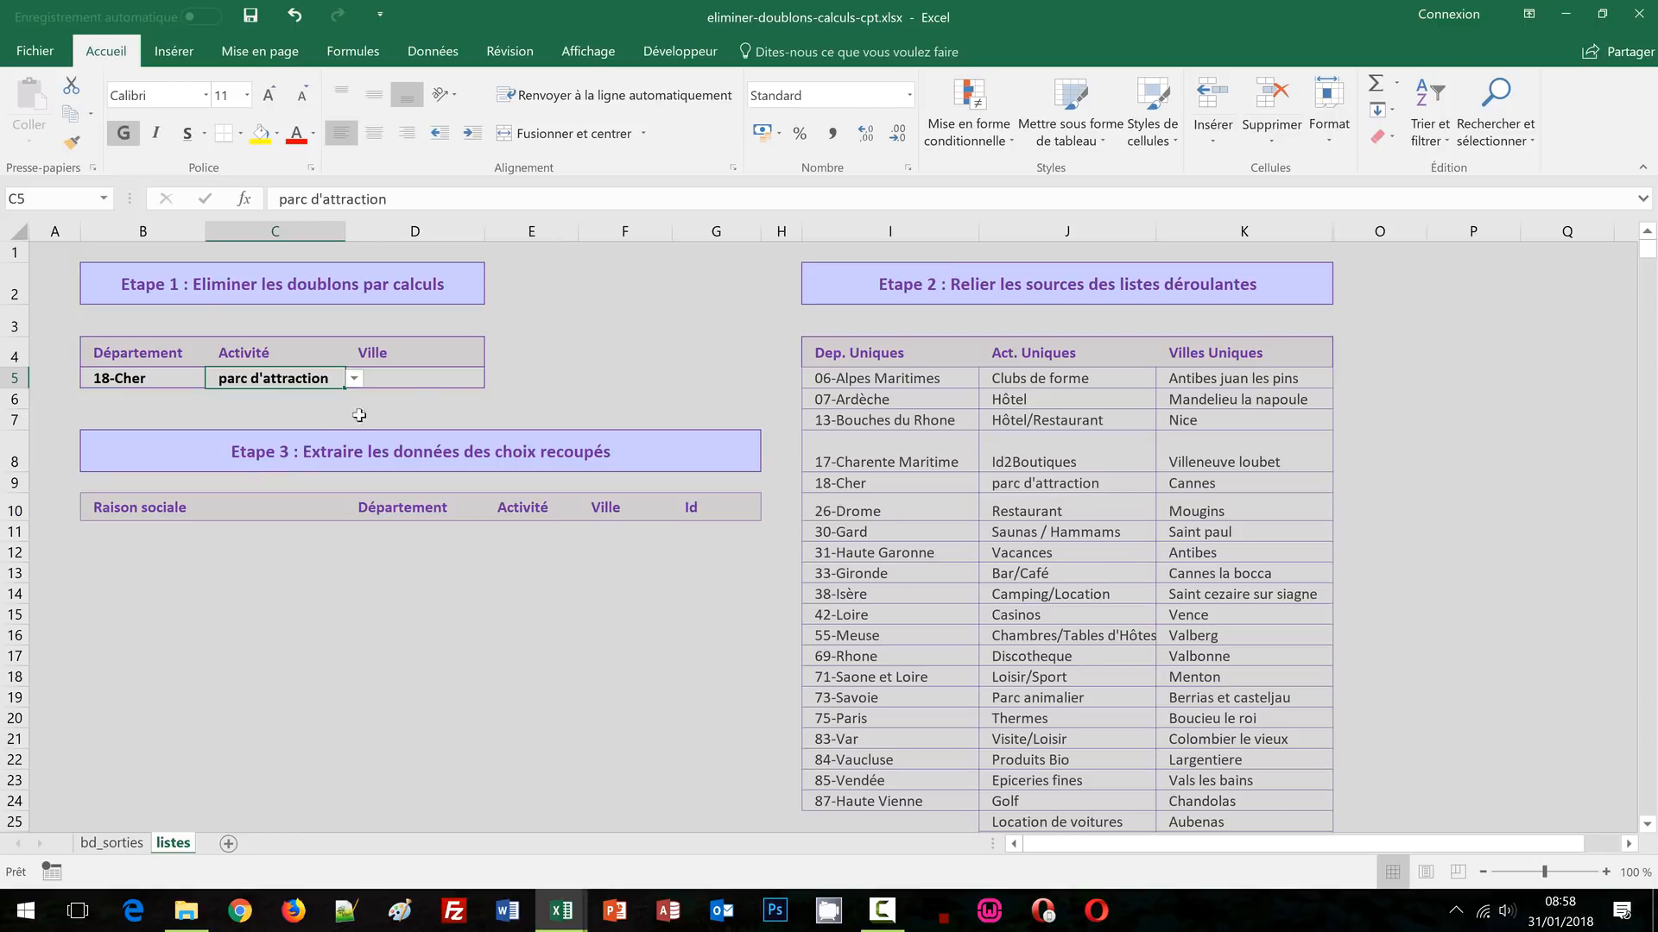
{"action": "left_click", "coordinate": [424, 377]}
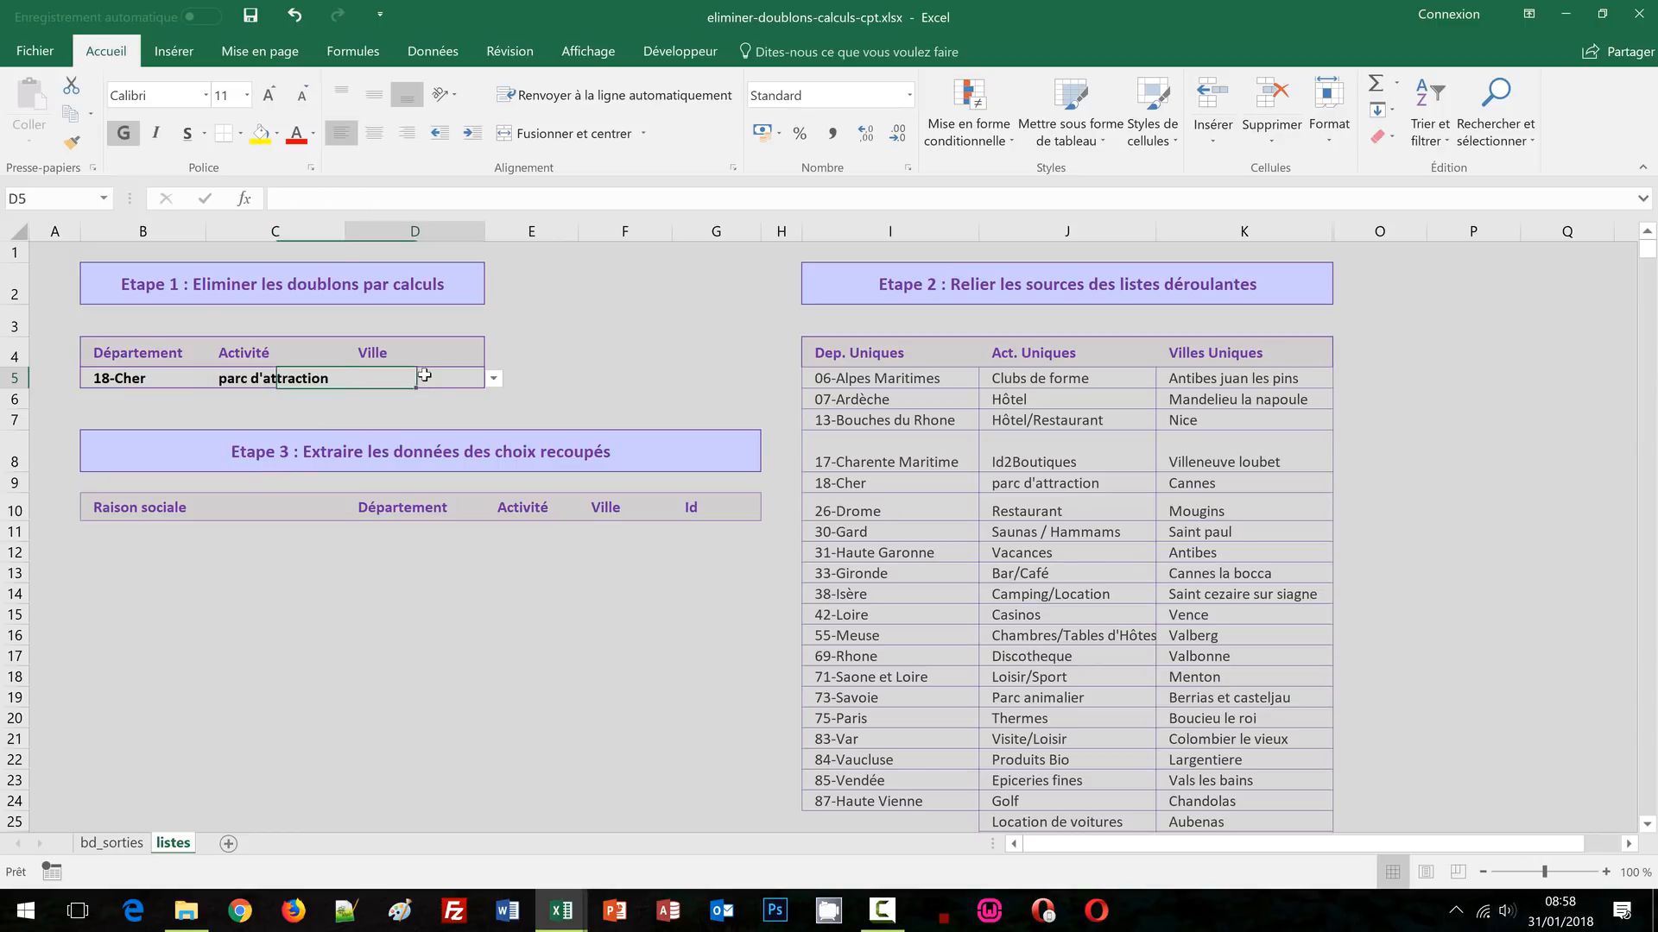
{"action": "left_click", "coordinate": [493, 379]}
{"action": "left_click", "coordinate": [432, 477]}
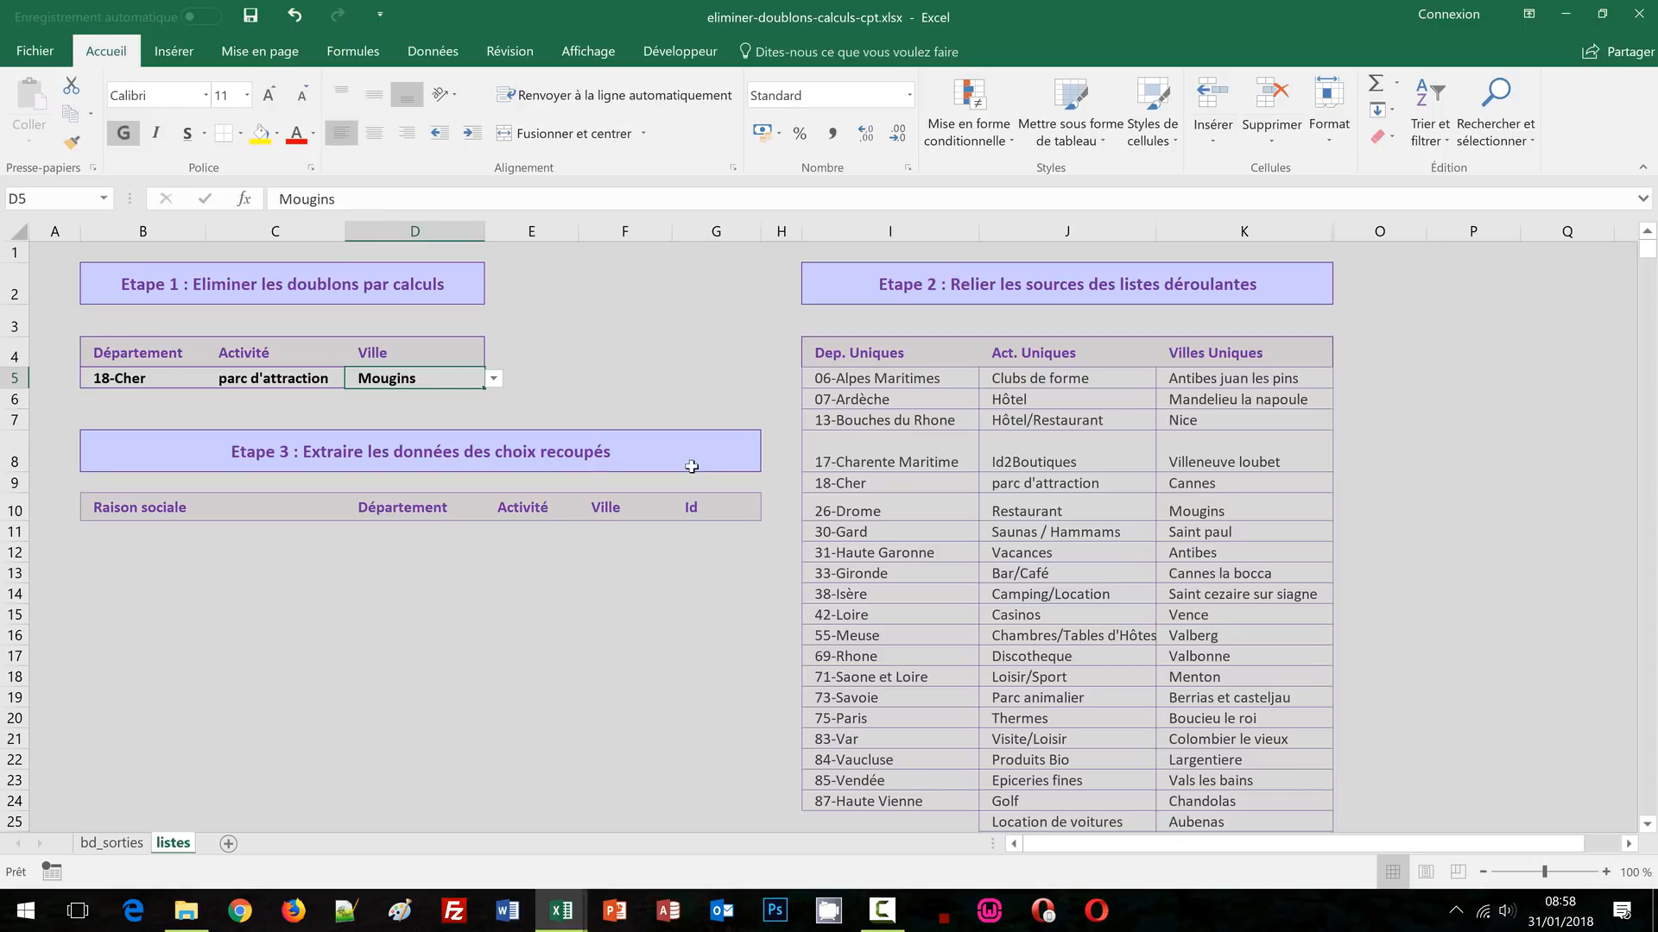
Review the chosen department and city, then close the completed workbook
{"action": "left_click", "coordinate": [125, 385]}
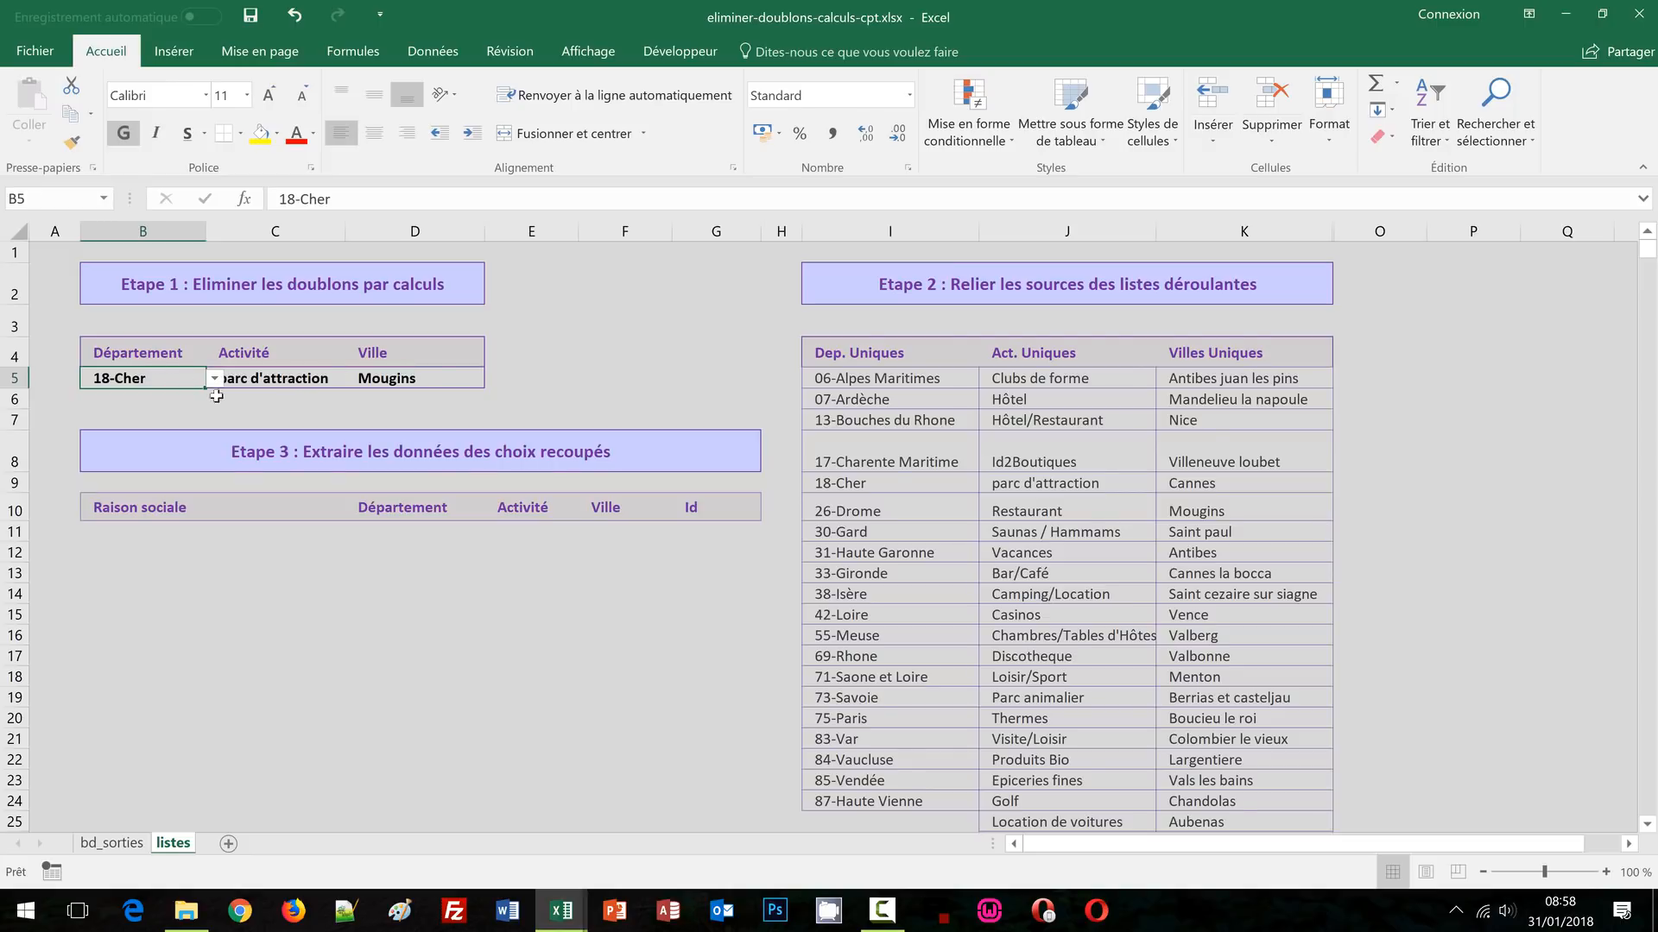
{"action": "left_click", "coordinate": [421, 378]}
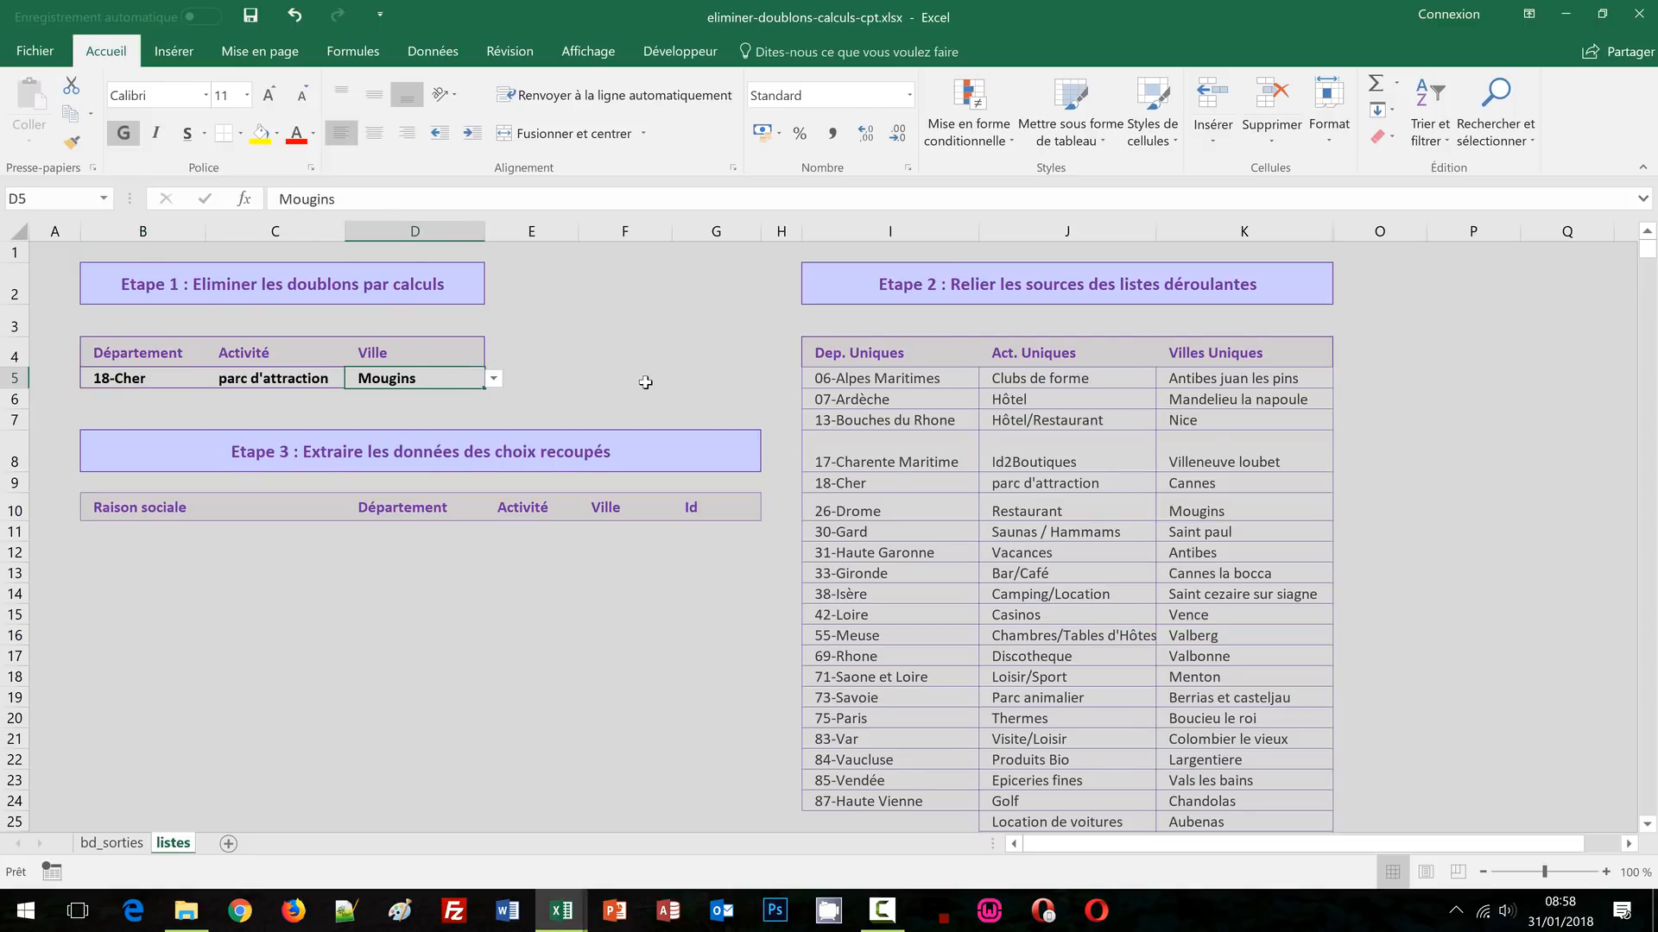
{"action": "left_click", "coordinate": [1638, 13]}
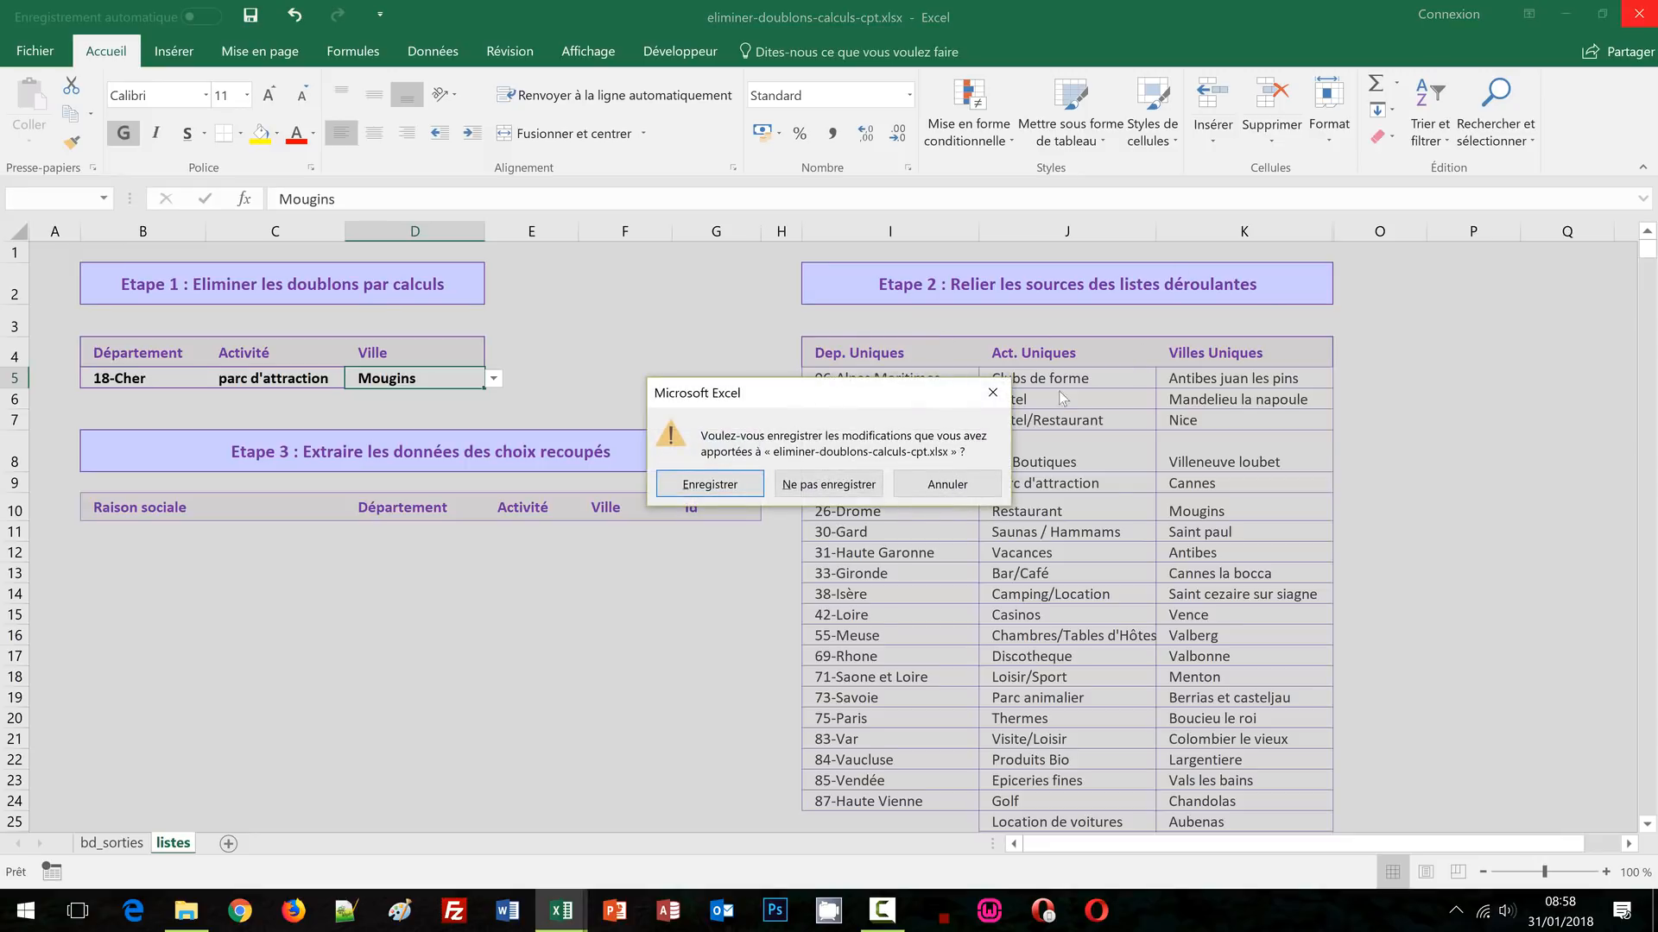
Discard the demo workbook's changes and return to eliminer-doublons-calculs.xlsx on the Home tab
{"action": "left_click", "coordinate": [831, 484]}
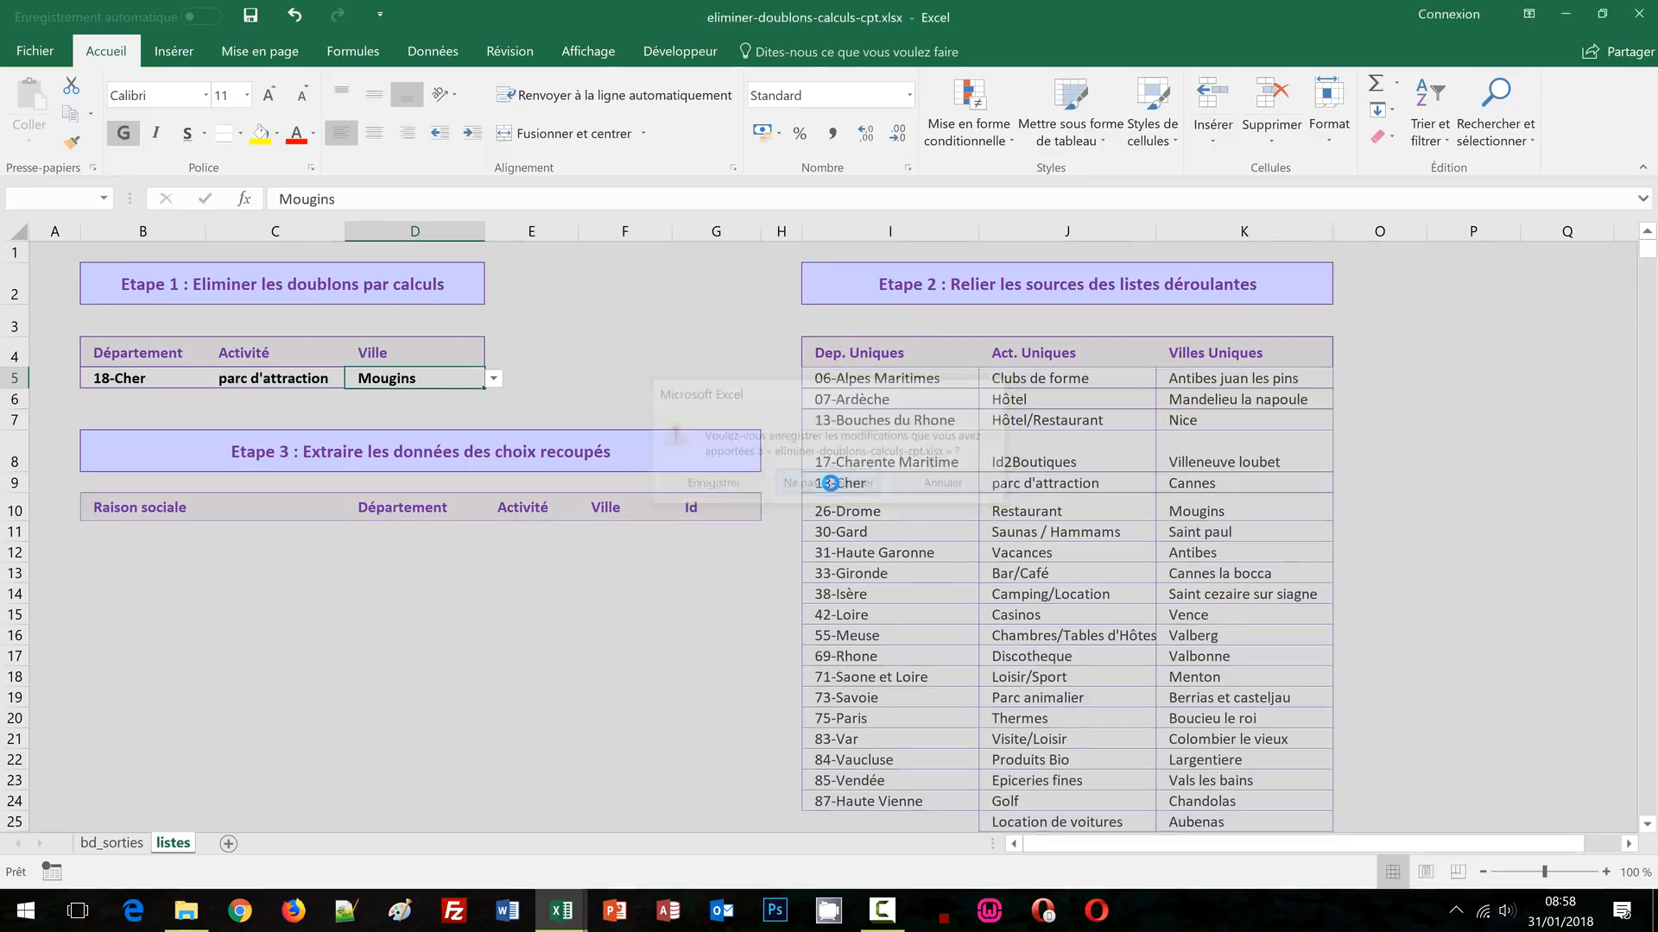
{"action": "left_click", "coordinate": [1472, 453]}
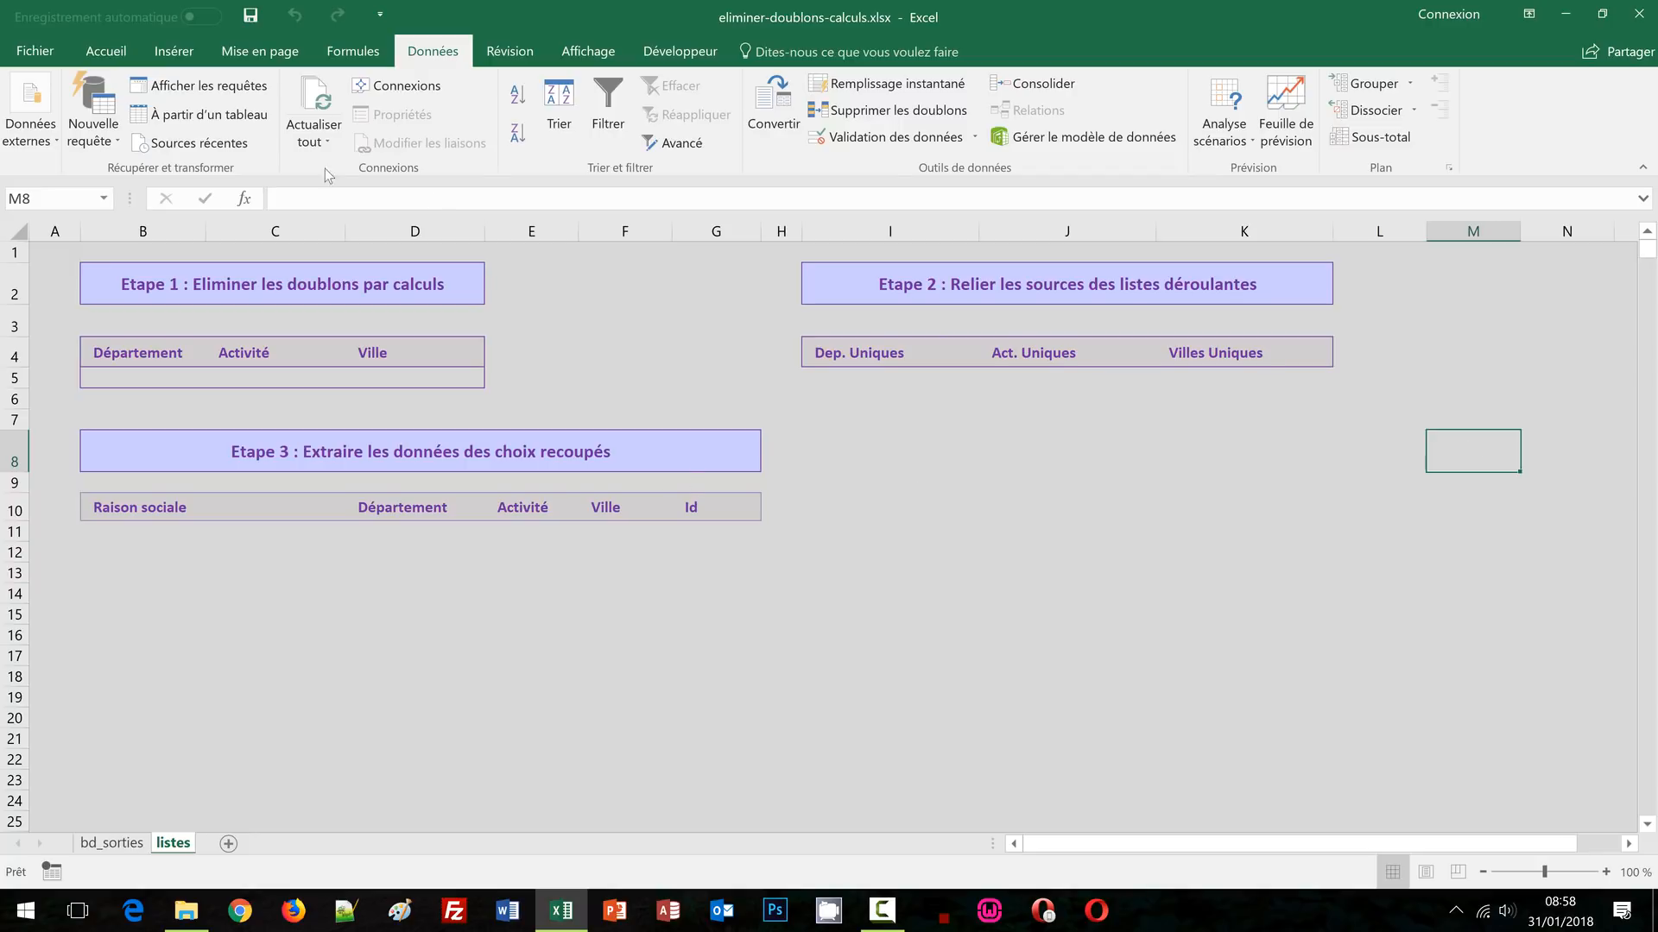
{"action": "left_click", "coordinate": [93, 54]}
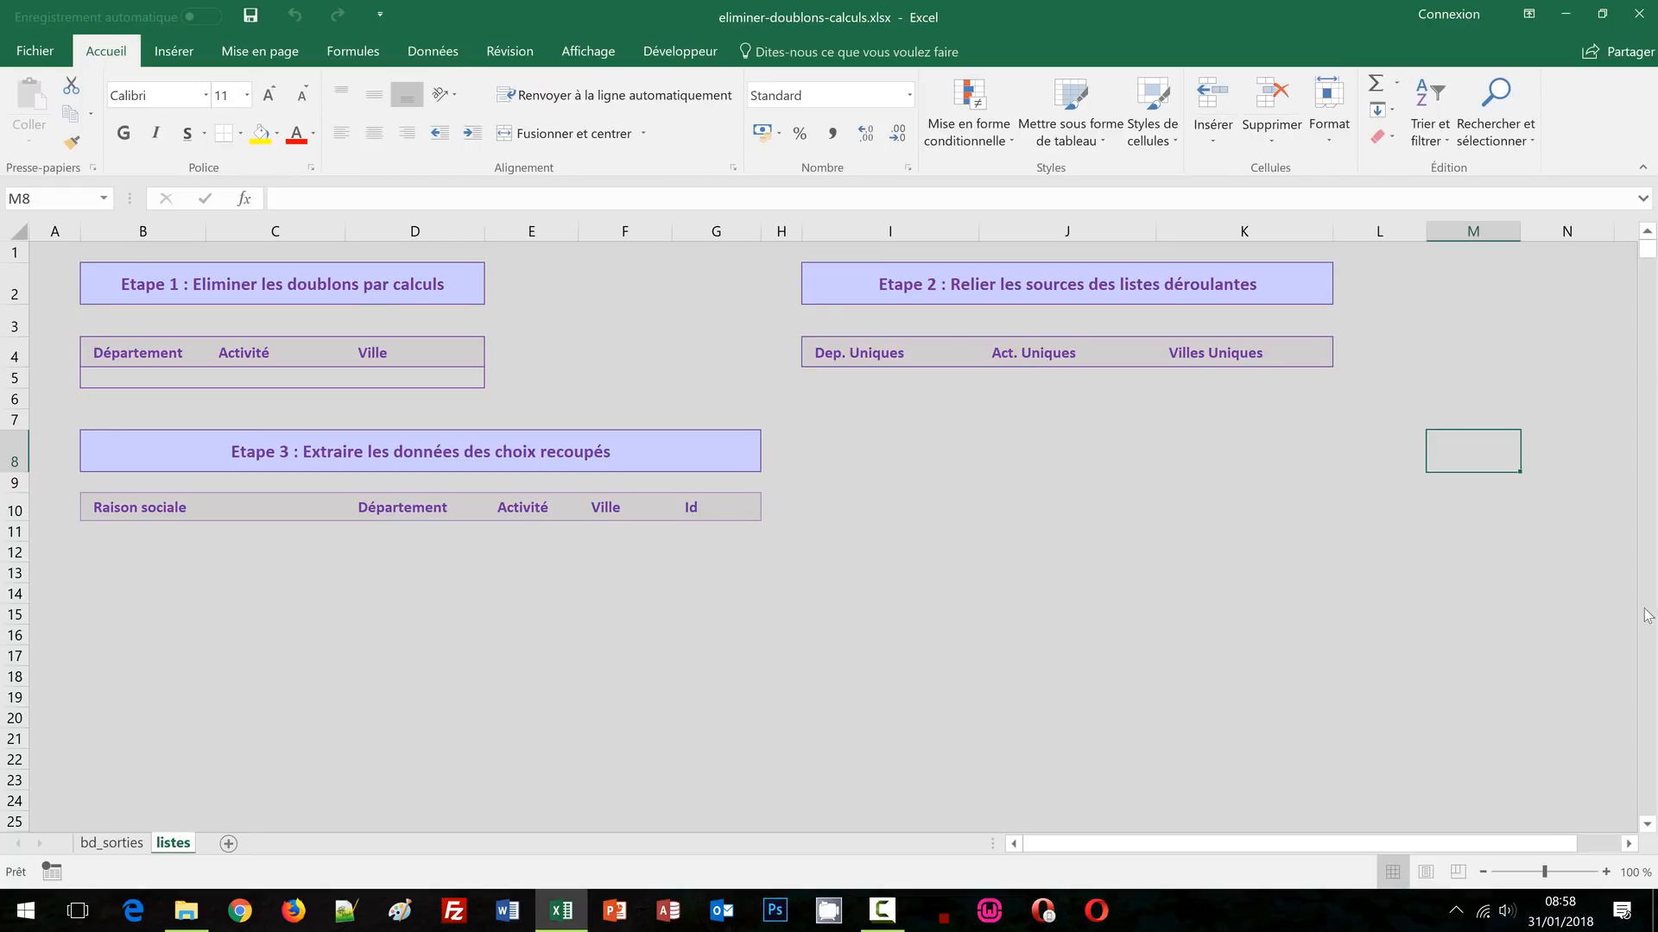
Inspect the empty Département, Activité and Ville choice cells B5, C5 and D5
{"action": "left_click", "coordinate": [1565, 594]}
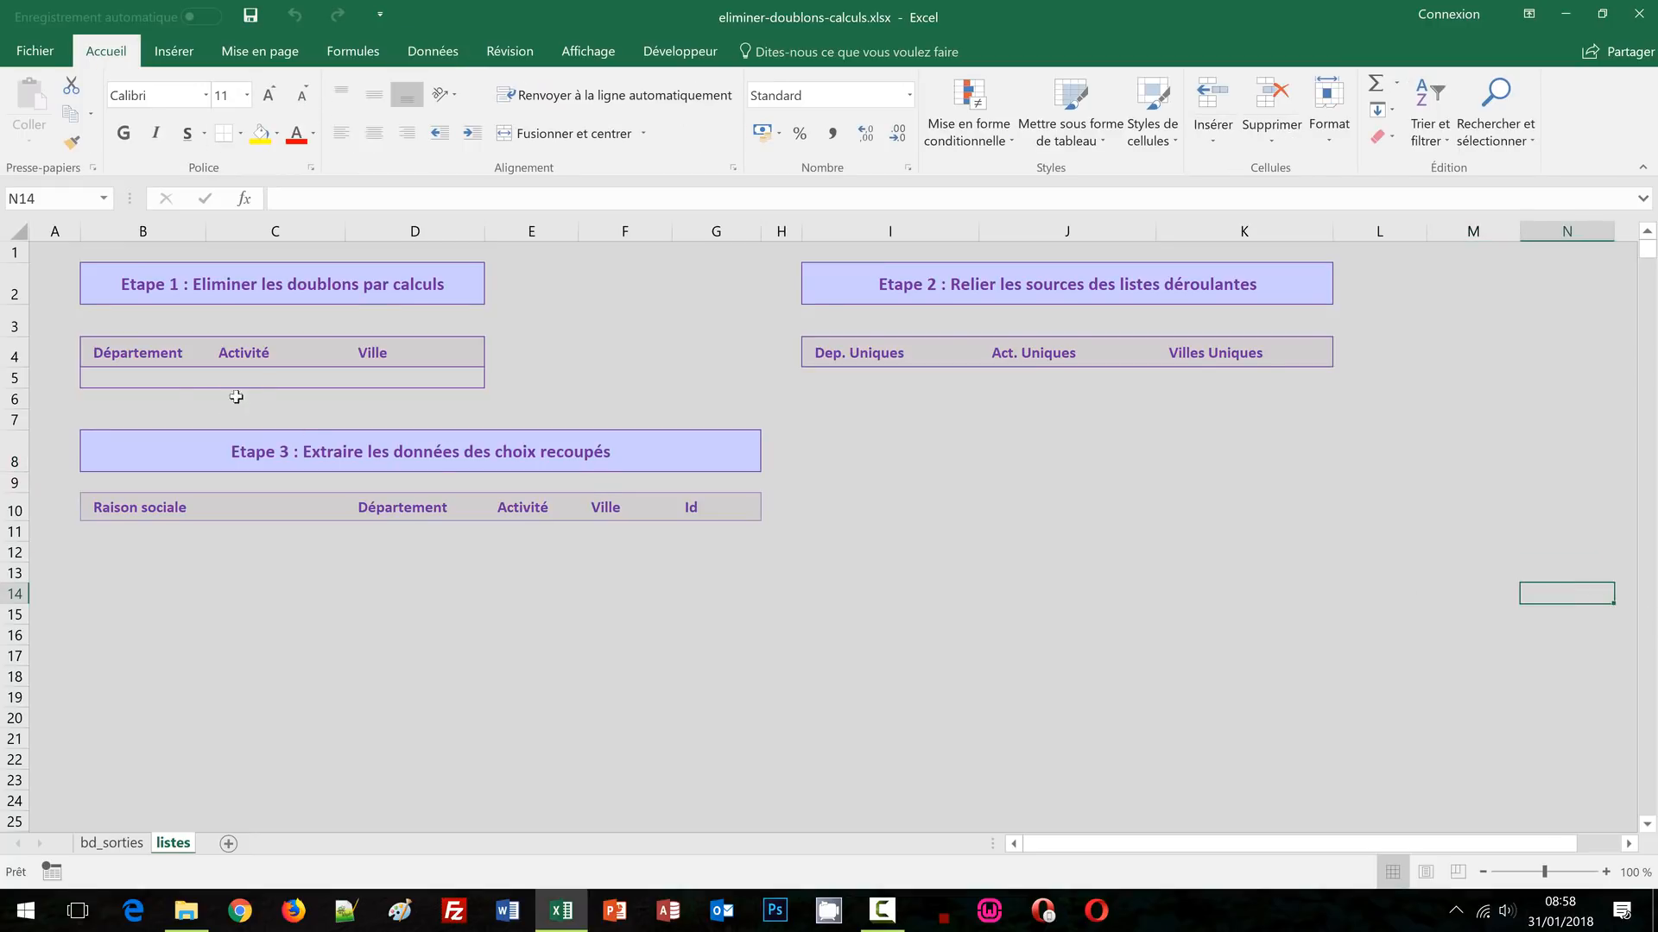
{"action": "left_click", "coordinate": [144, 382]}
{"action": "left_click", "coordinate": [277, 371]}
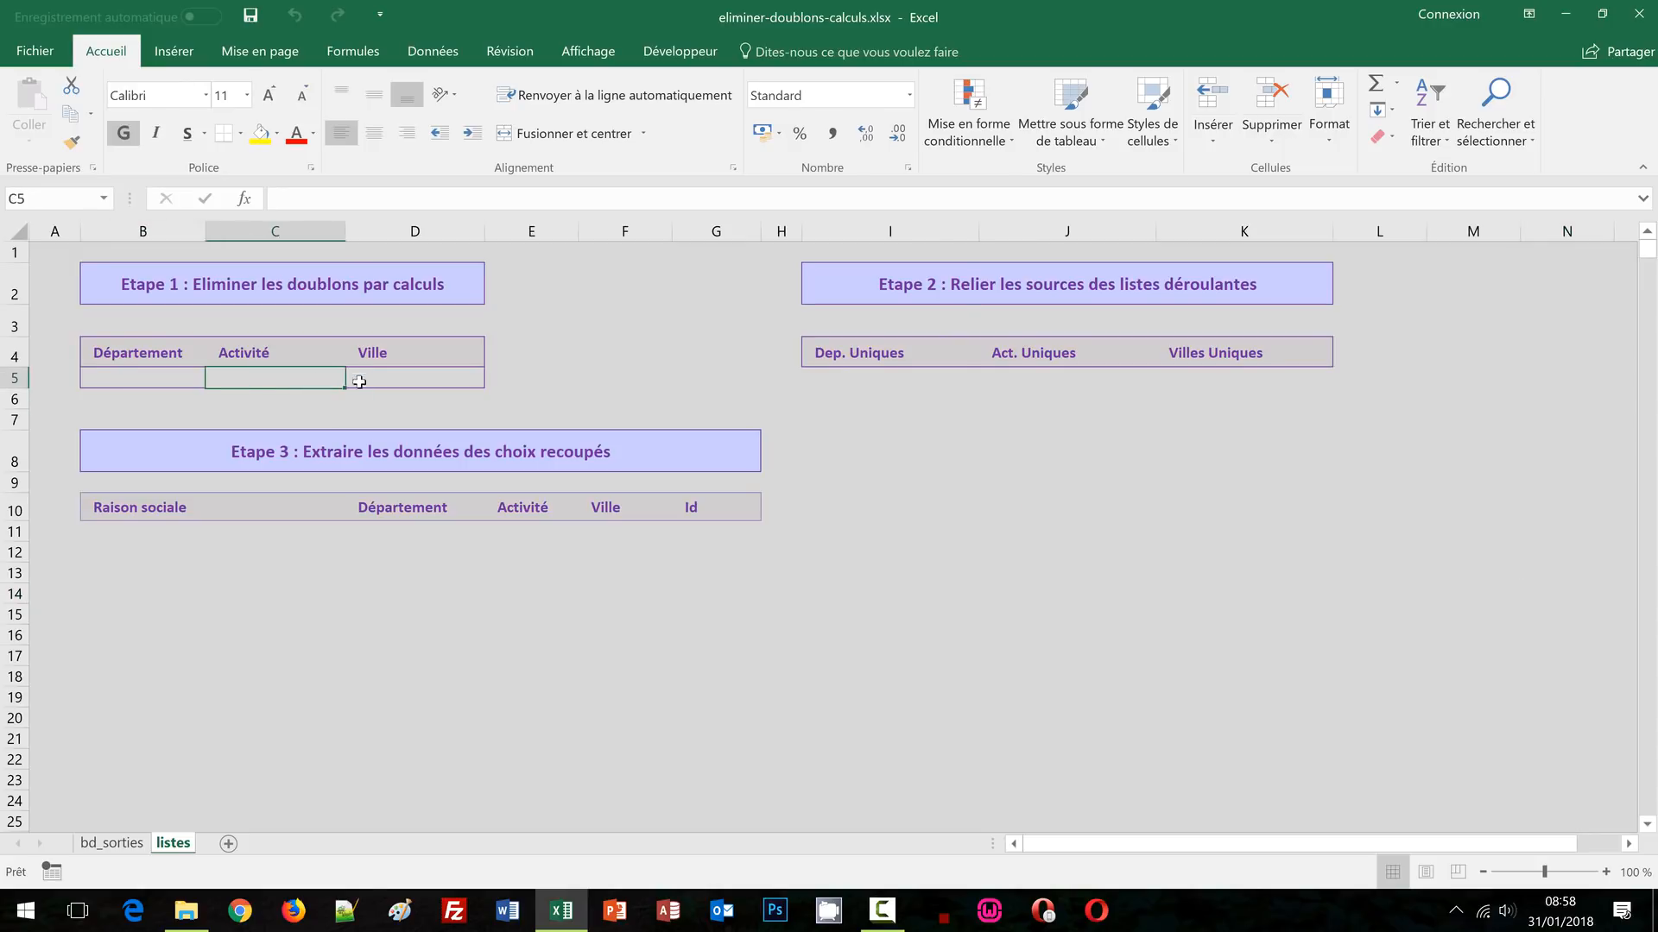
{"action": "left_click", "coordinate": [391, 376]}
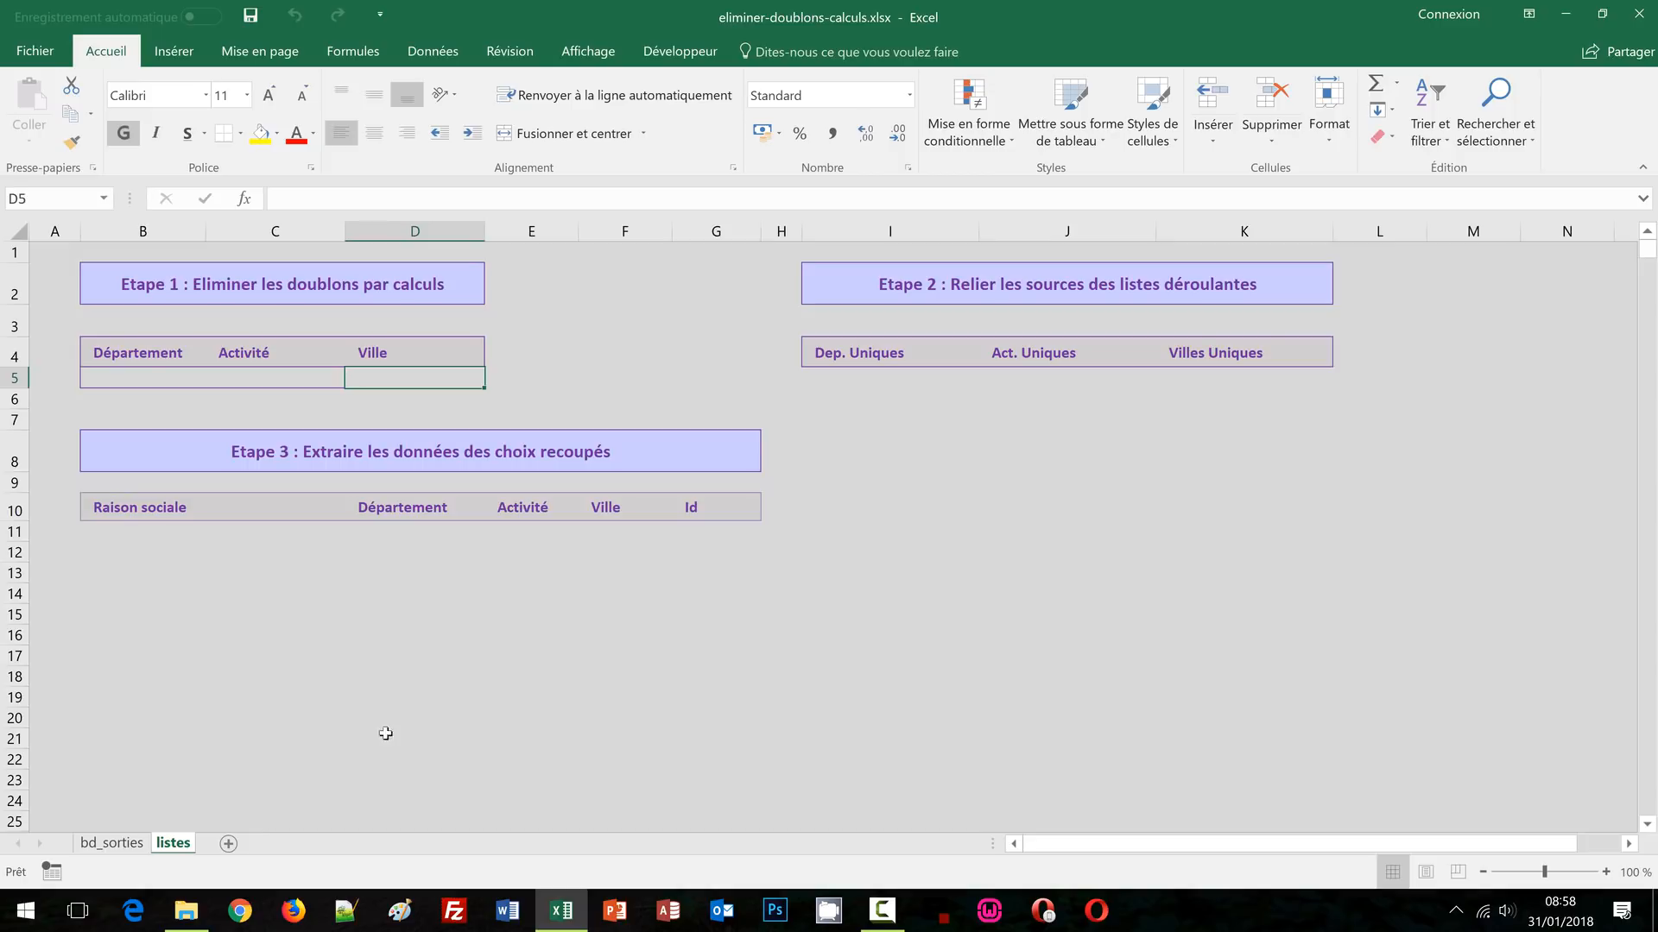
Browse the bd_sorties establishment data, ending on LA FERME AUX CROCODILES in B3
{"action": "key", "text": "ctrl+Page_Up"}
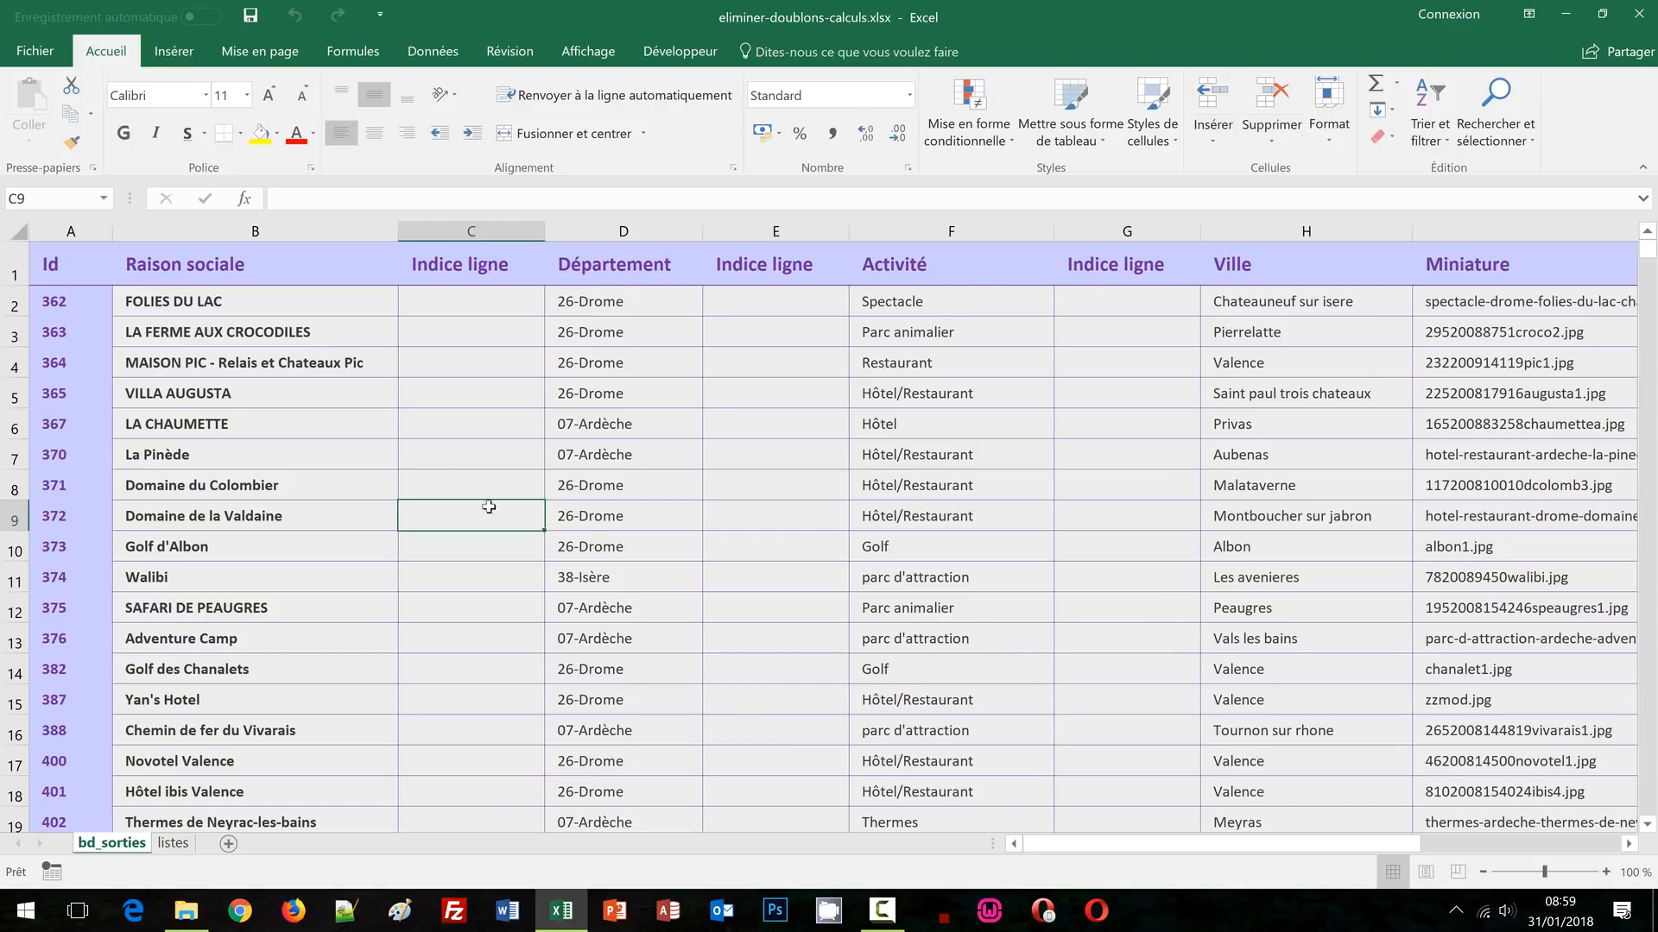
{"action": "left_click", "coordinate": [256, 490]}
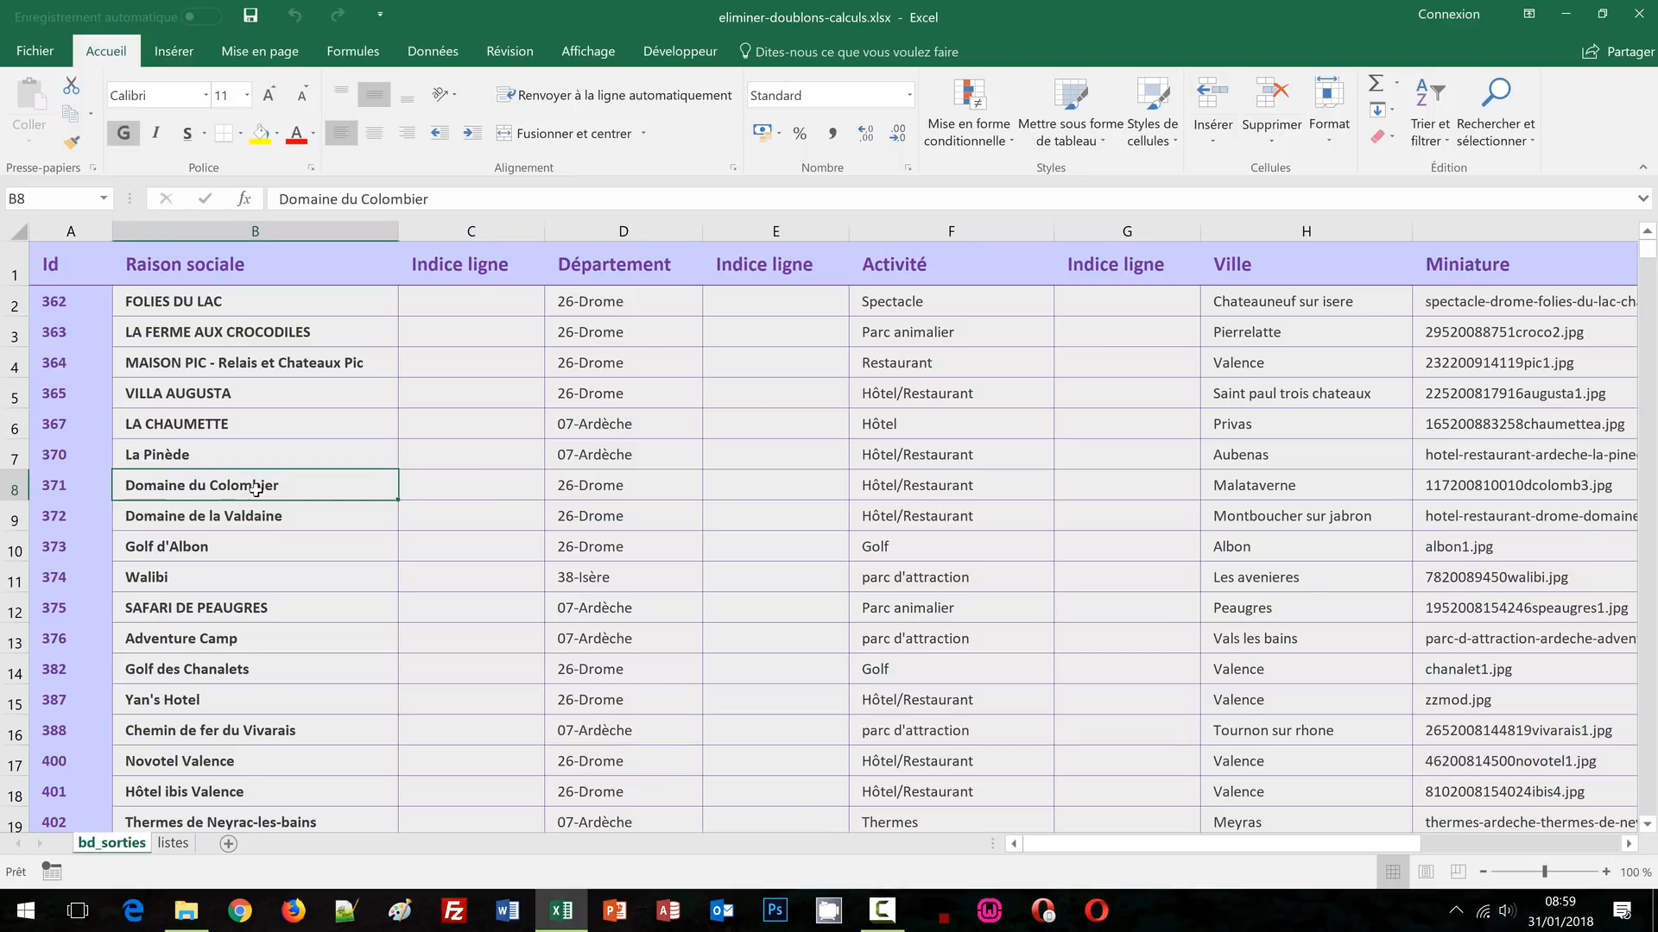
{"action": "left_click", "coordinate": [173, 843]}
{"action": "left_click", "coordinate": [162, 384]}
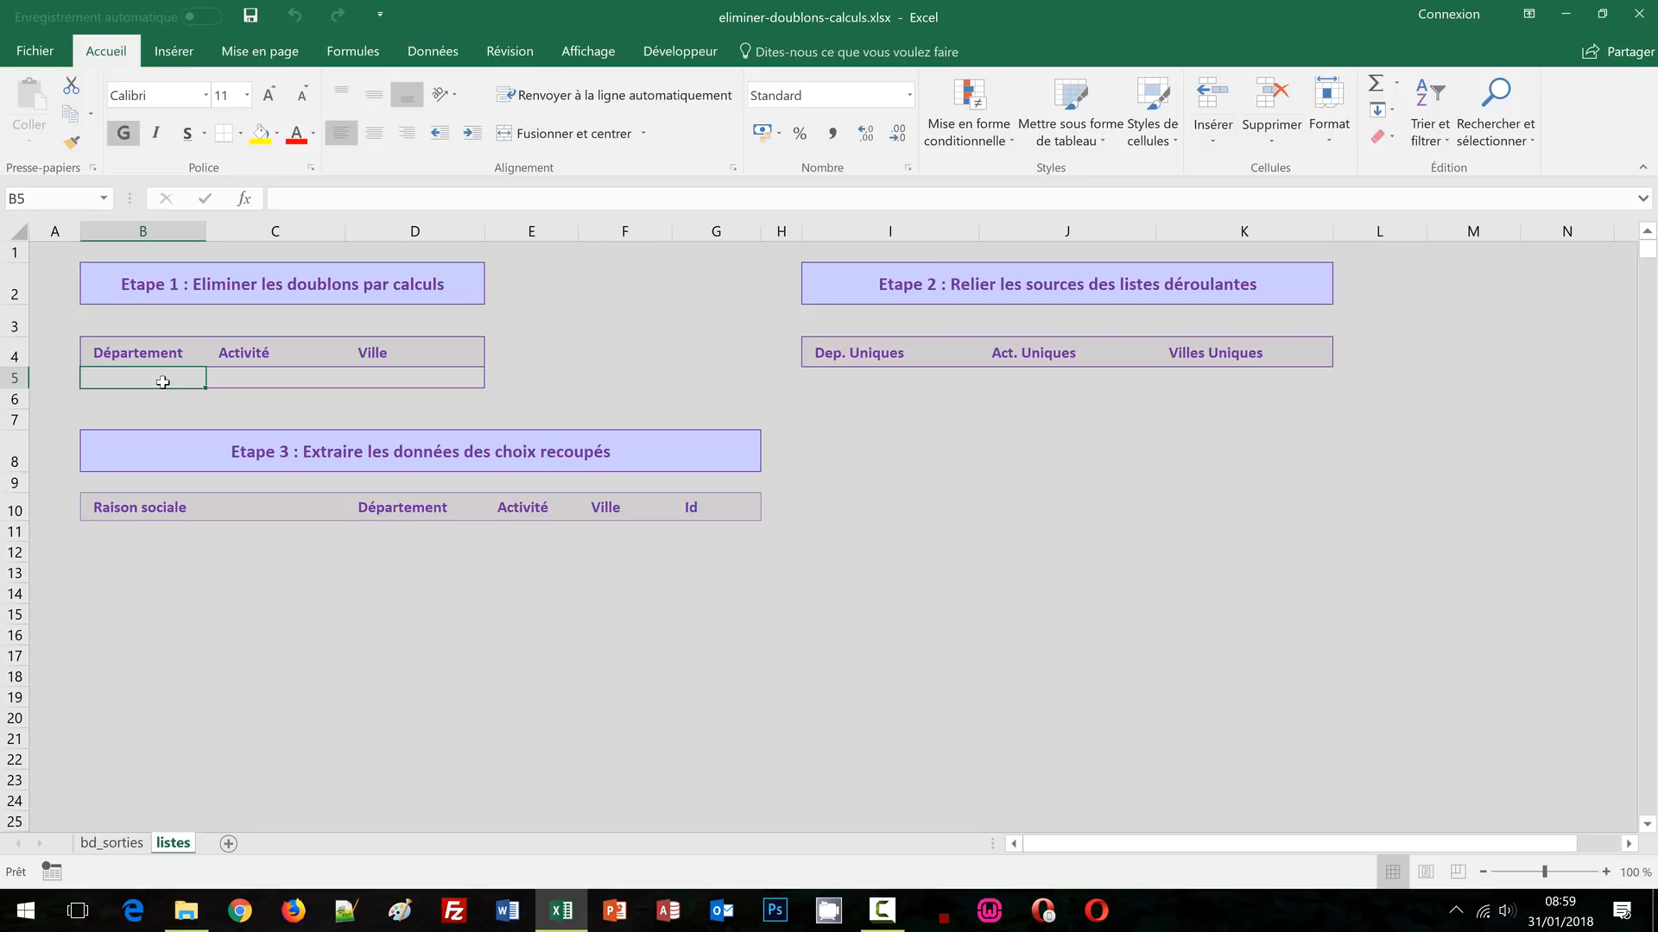
{"action": "left_click", "coordinate": [107, 844]}
{"action": "left_click", "coordinate": [244, 329]}
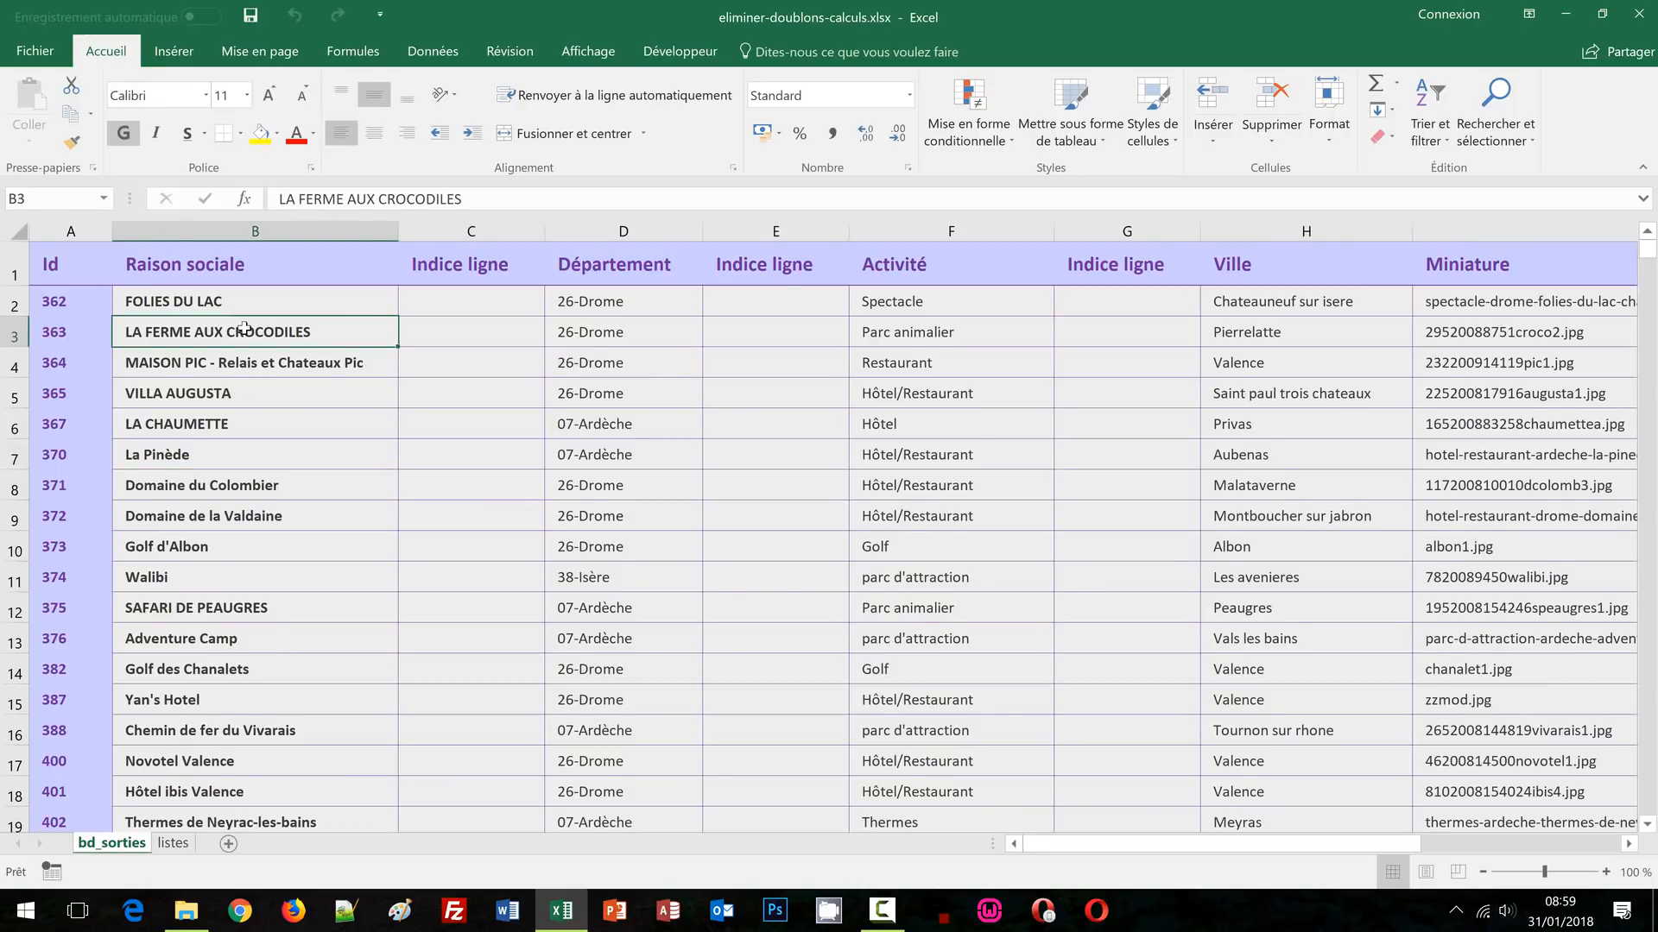
Open the Sort dialog for the table with Département as the first sort column
{"action": "left_click", "coordinate": [434, 52]}
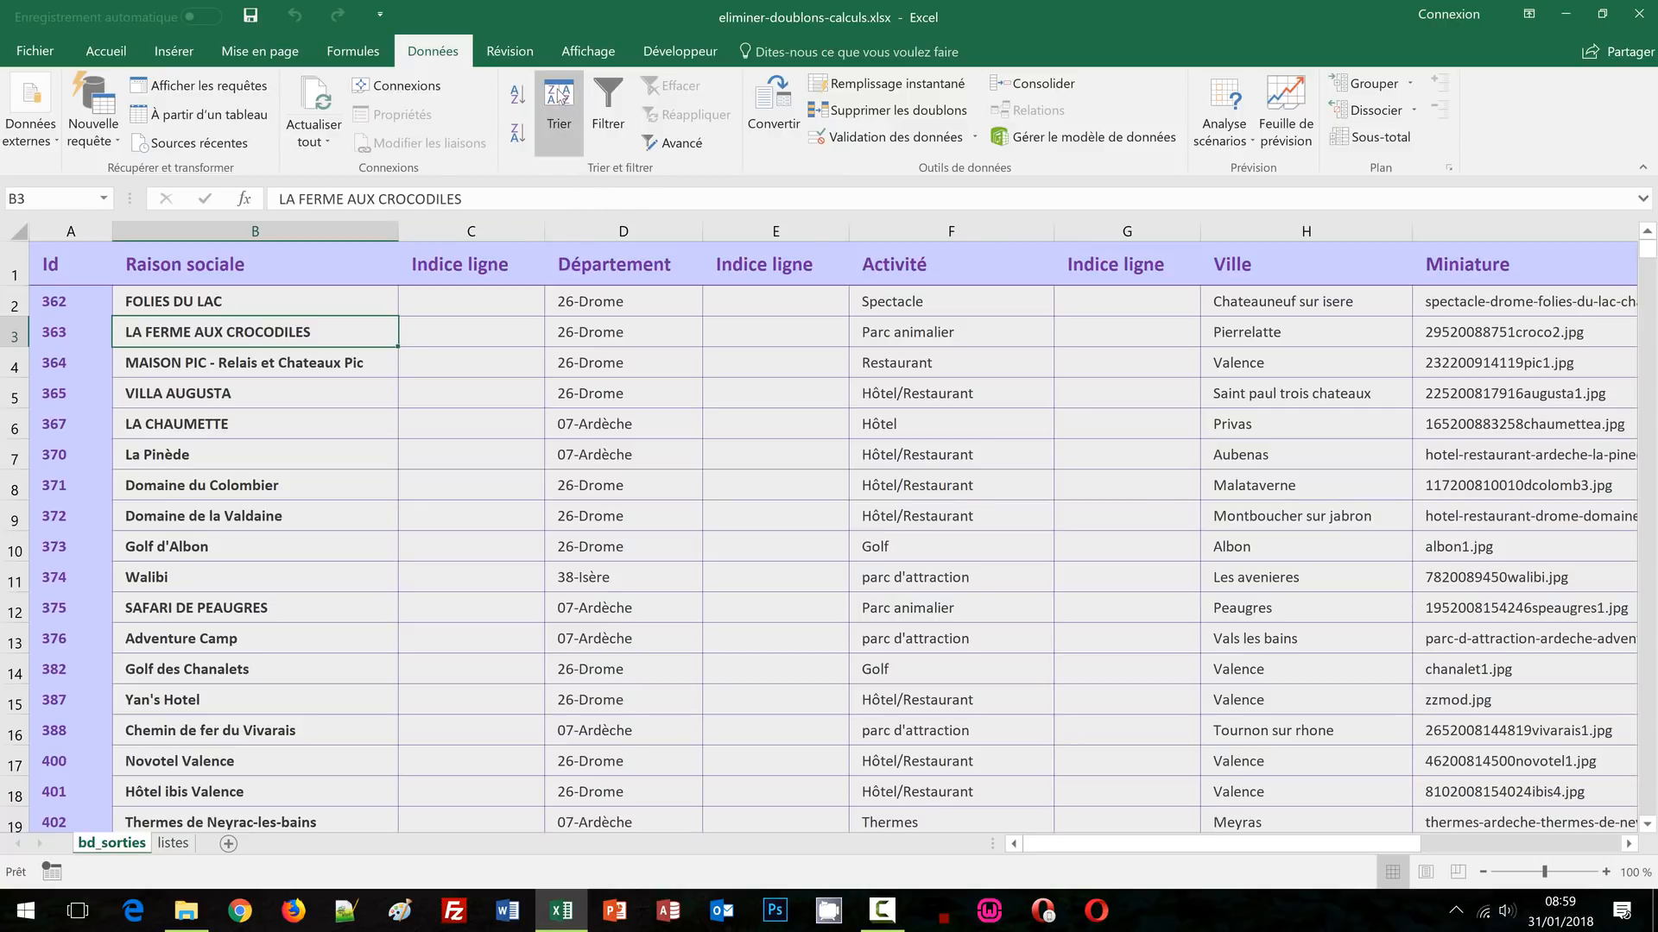
{"action": "left_click", "coordinate": [568, 128]}
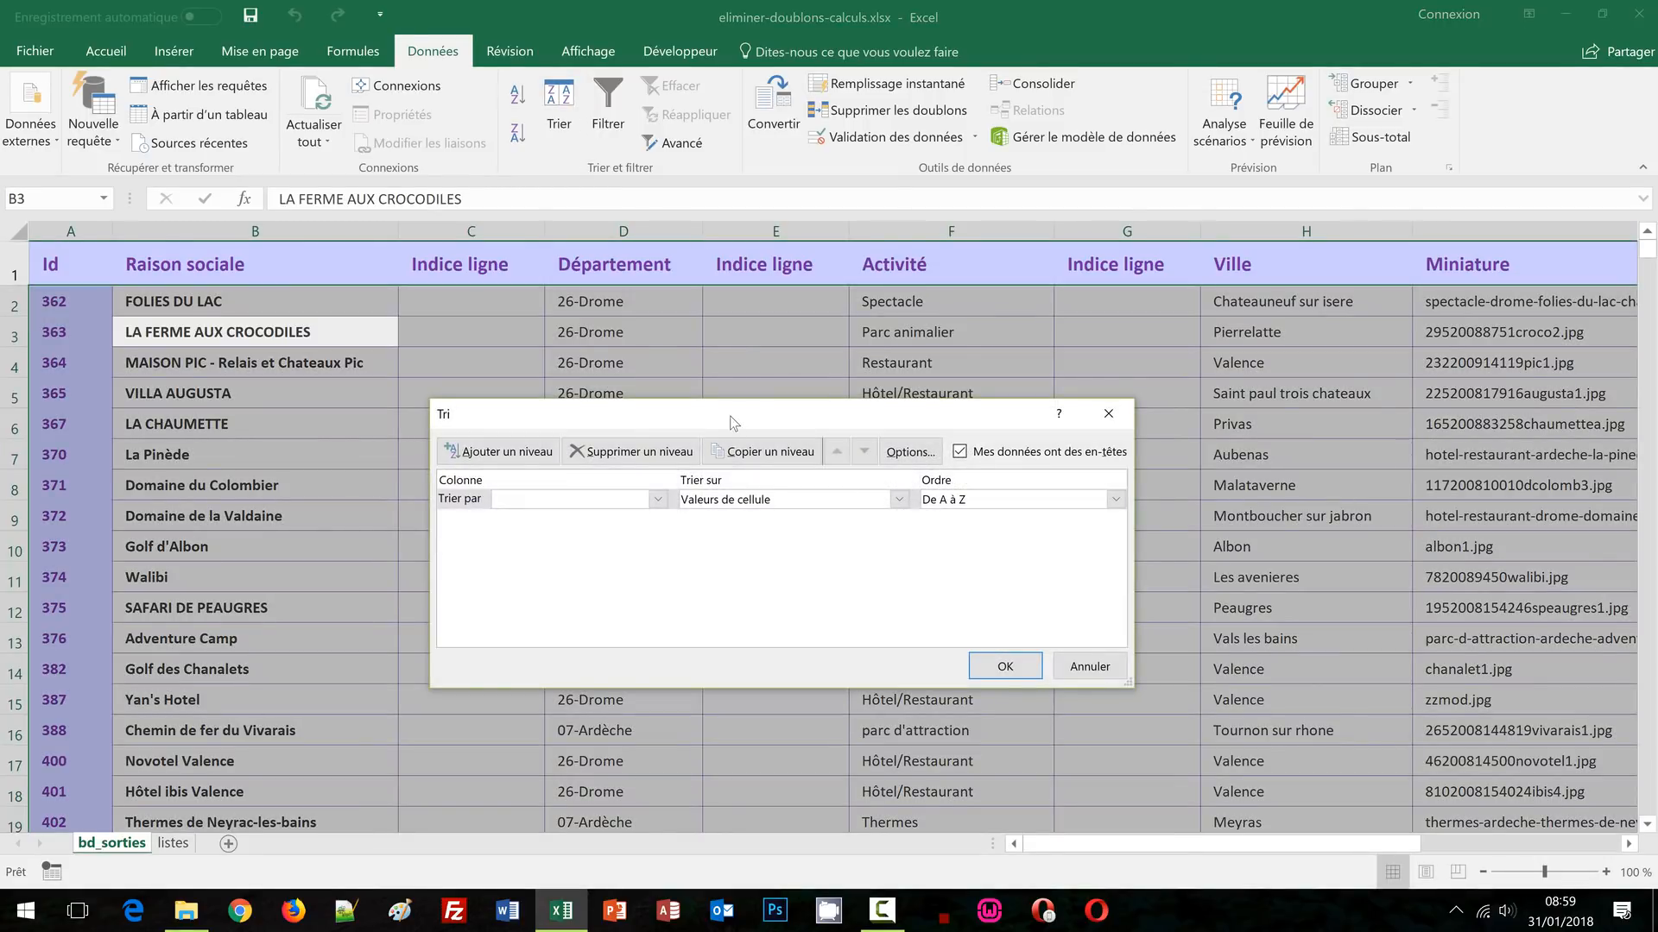
{"action": "left_click_drag", "start_coordinate": [730, 415], "coordinate": [718, 397]}
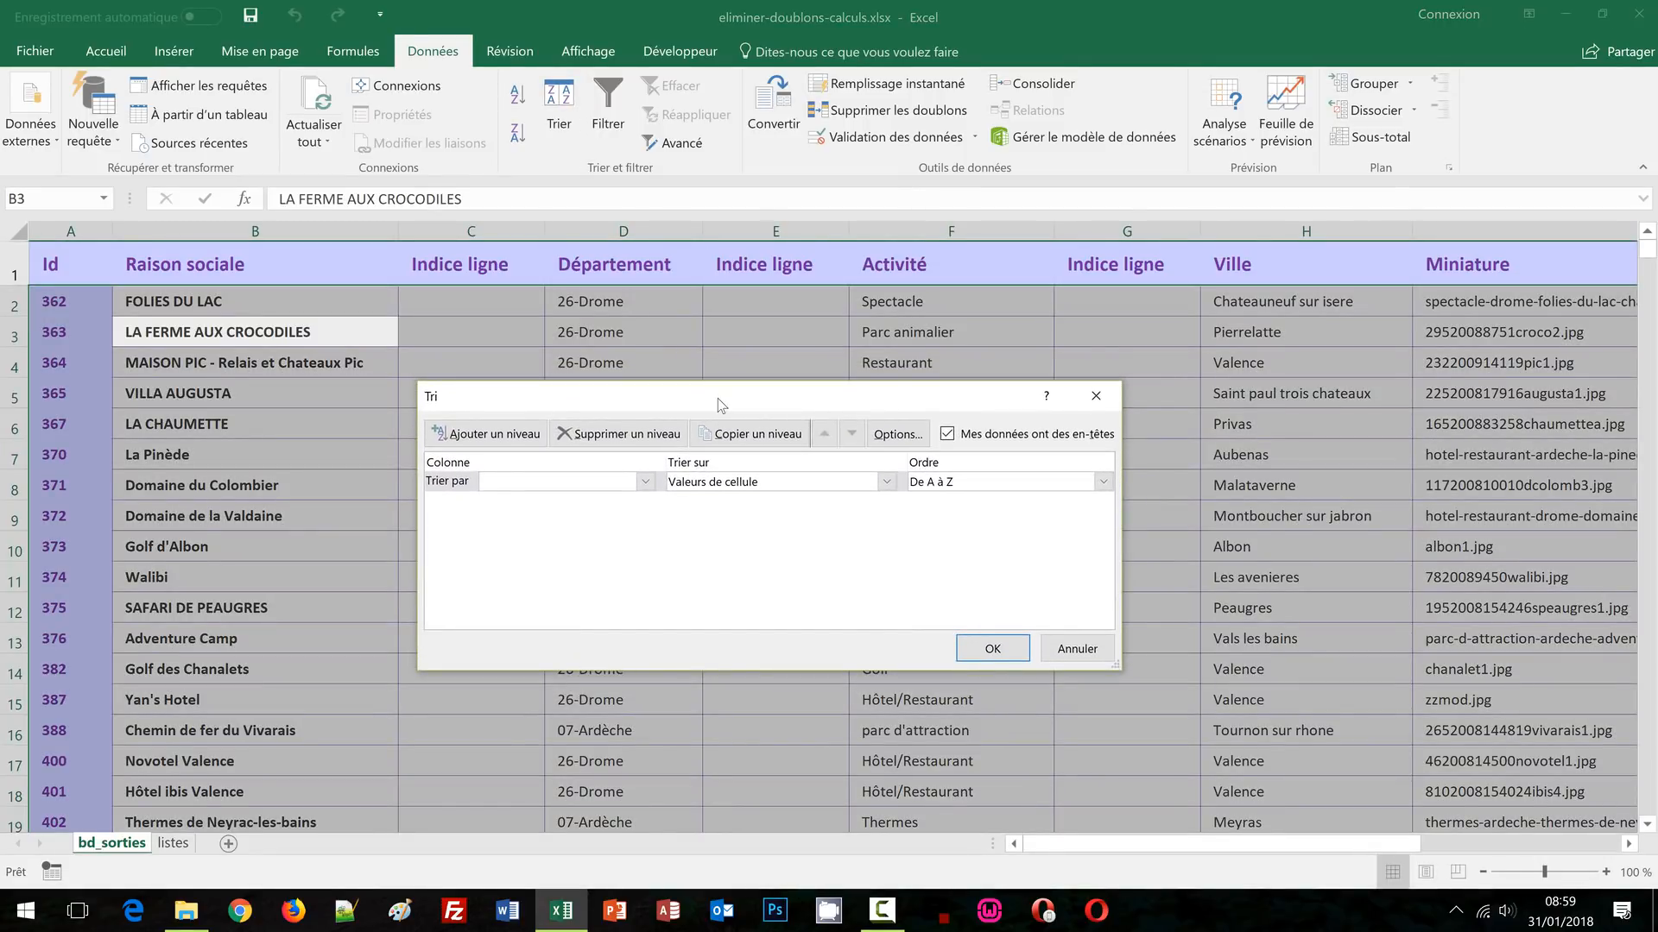
{"action": "left_click", "coordinate": [645, 481]}
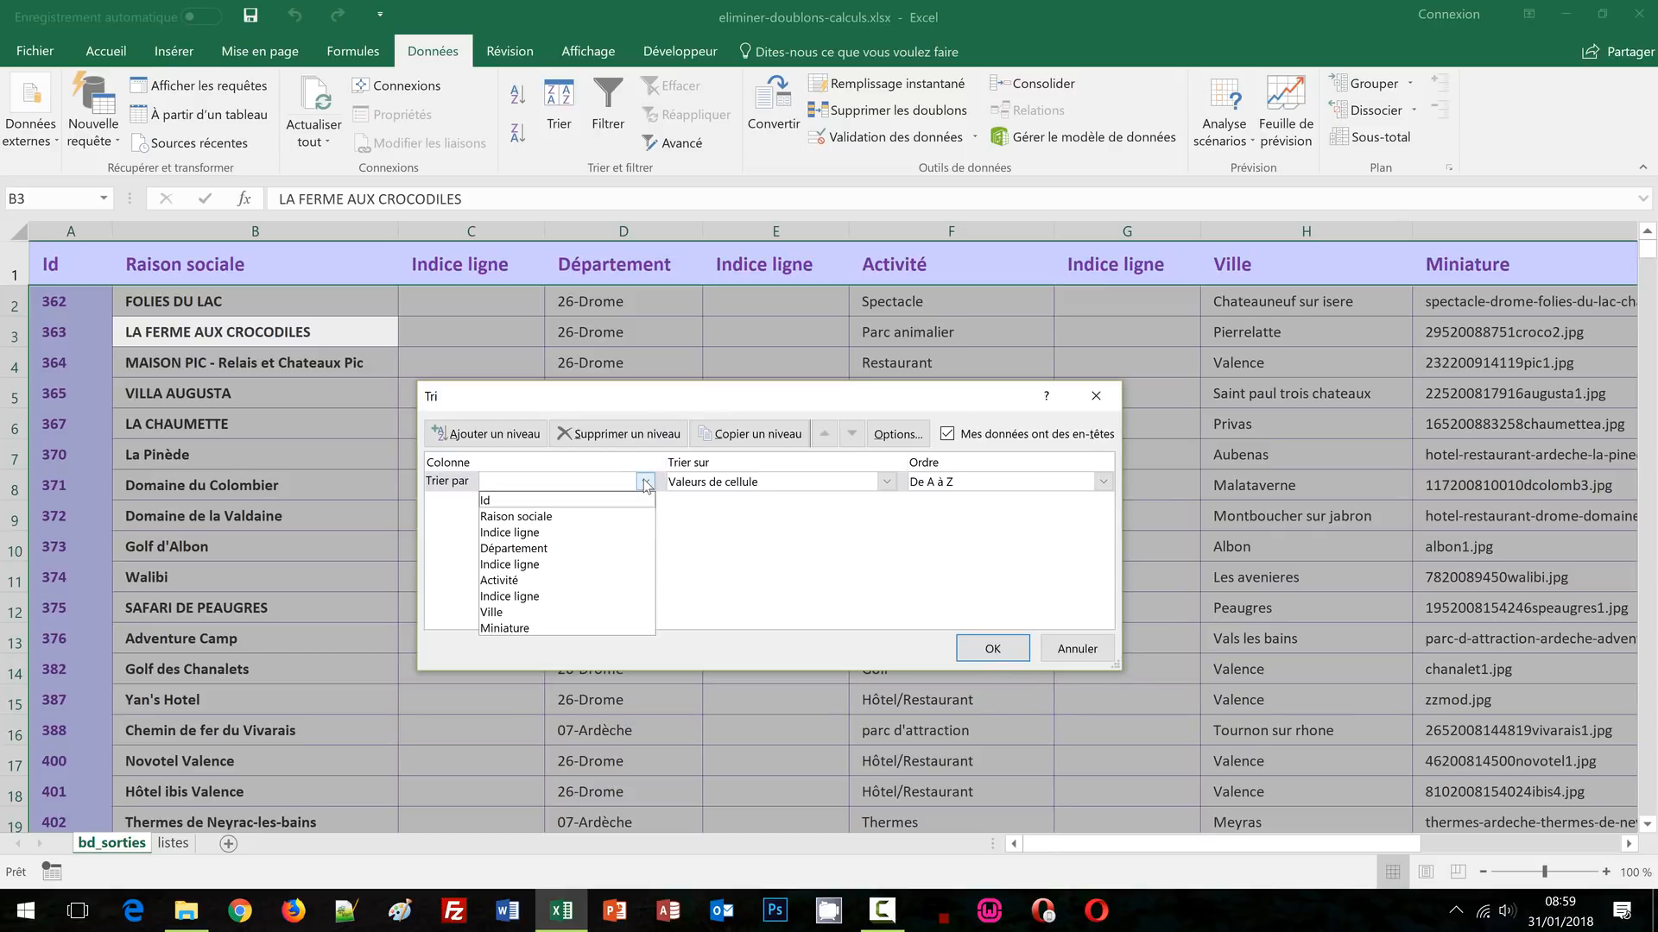
{"action": "left_click", "coordinate": [558, 545]}
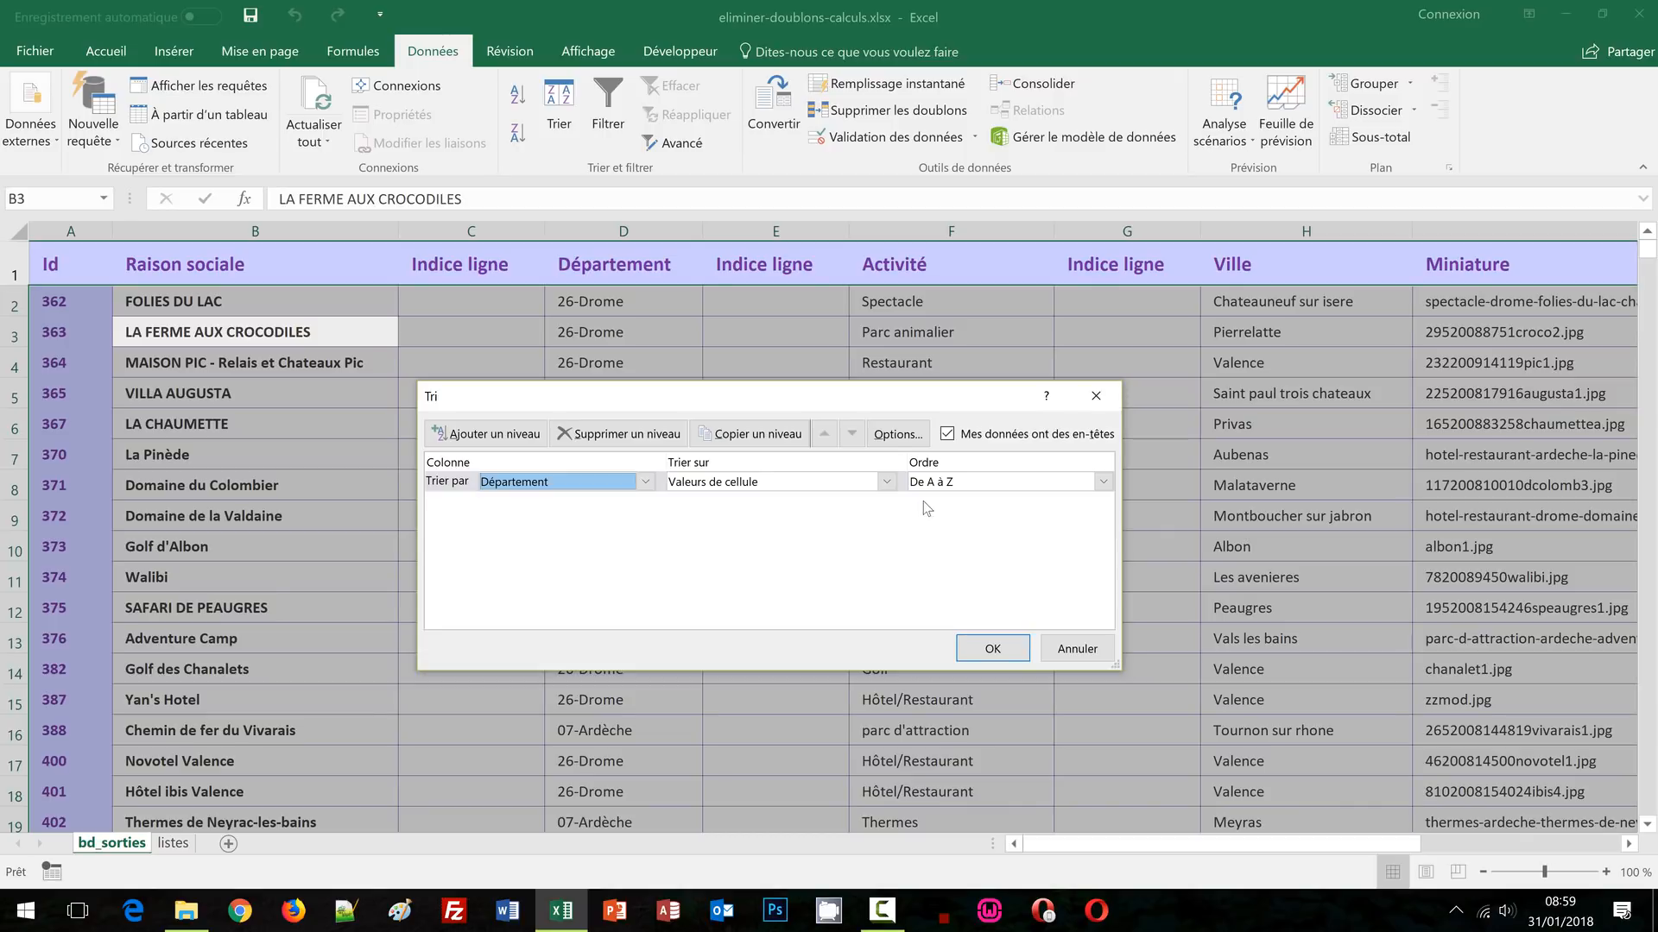
Add Activité and Ville as second and third sort levels and apply the sort
{"action": "left_click", "coordinate": [498, 445]}
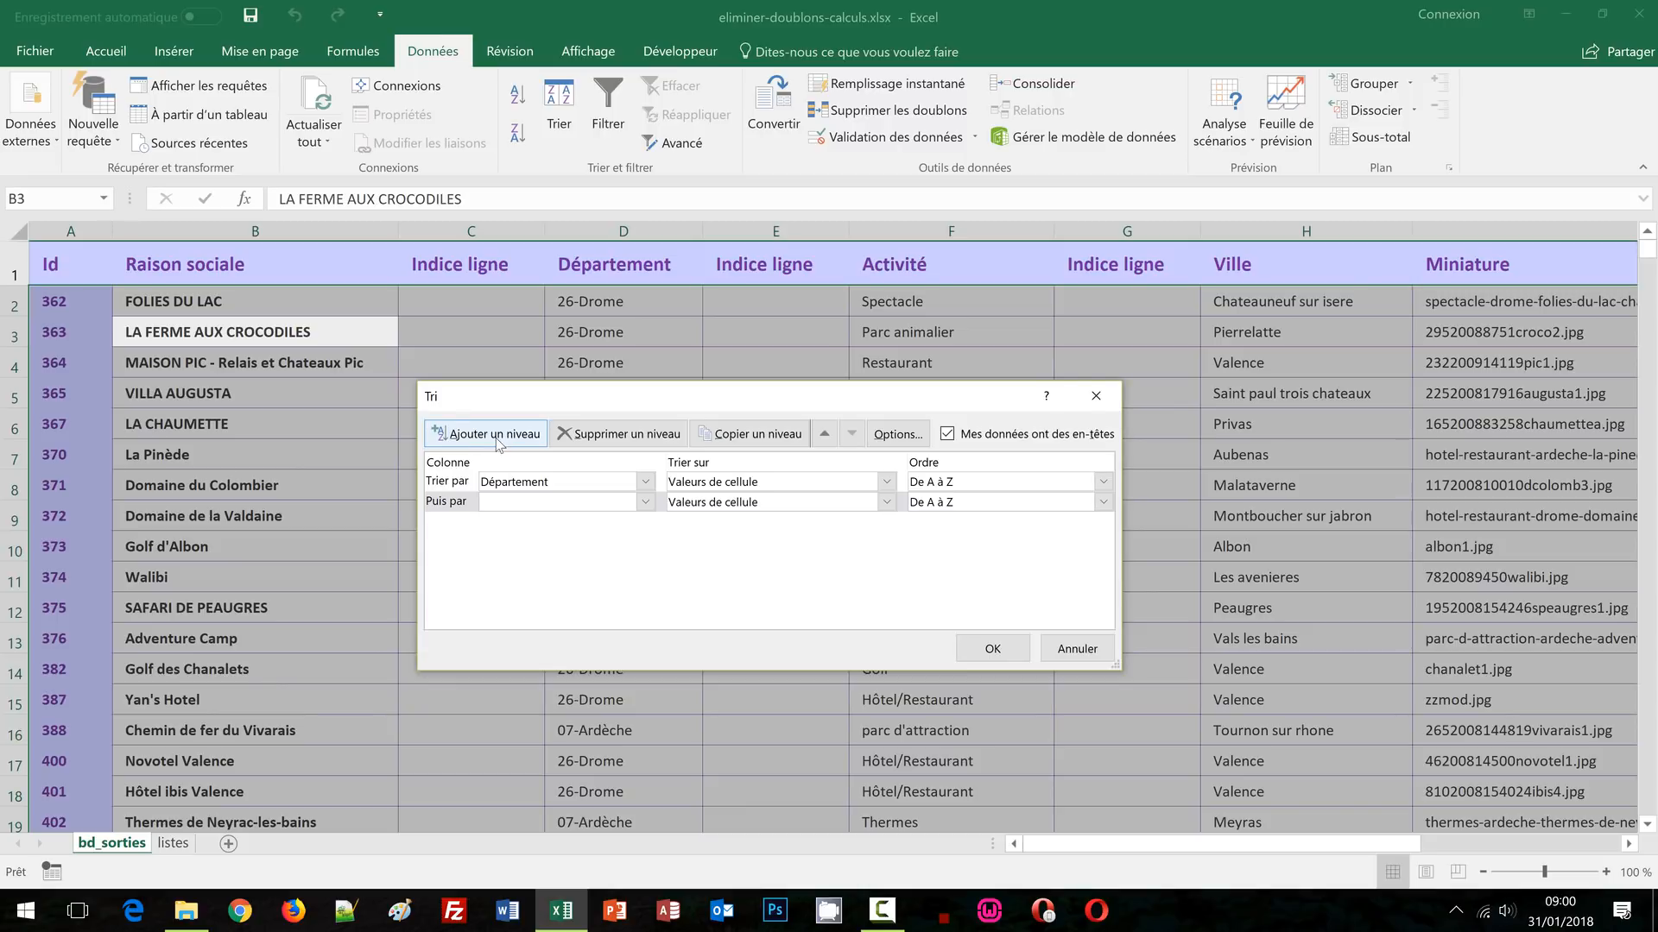
{"action": "left_click", "coordinate": [646, 504]}
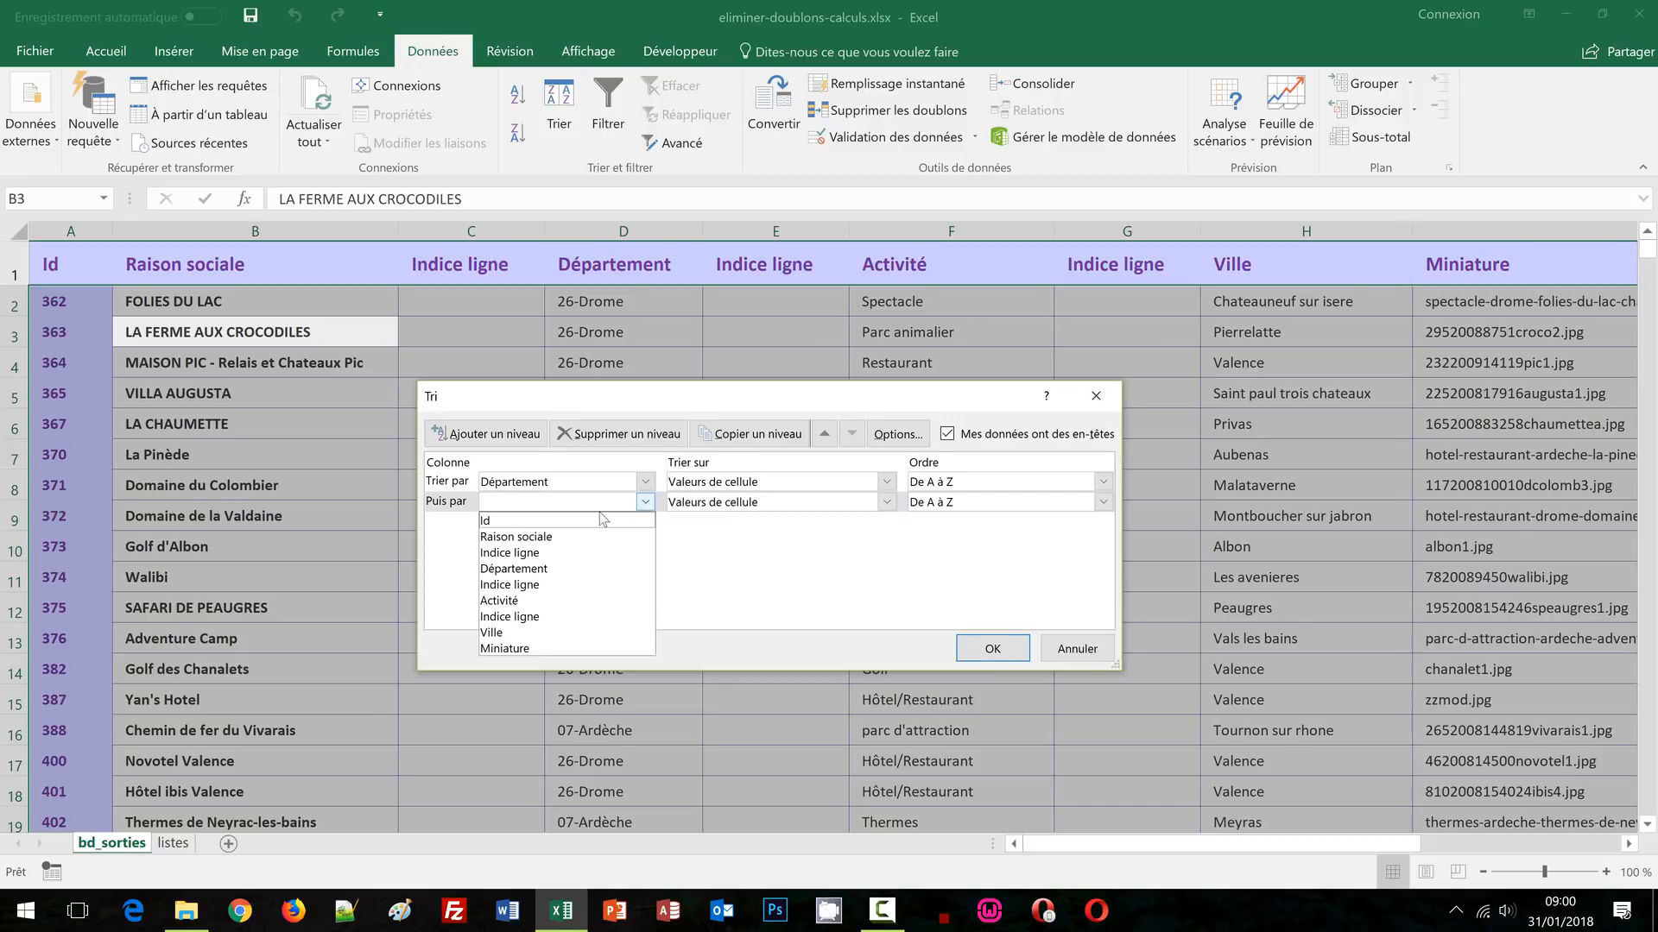
{"action": "left_click", "coordinate": [536, 601]}
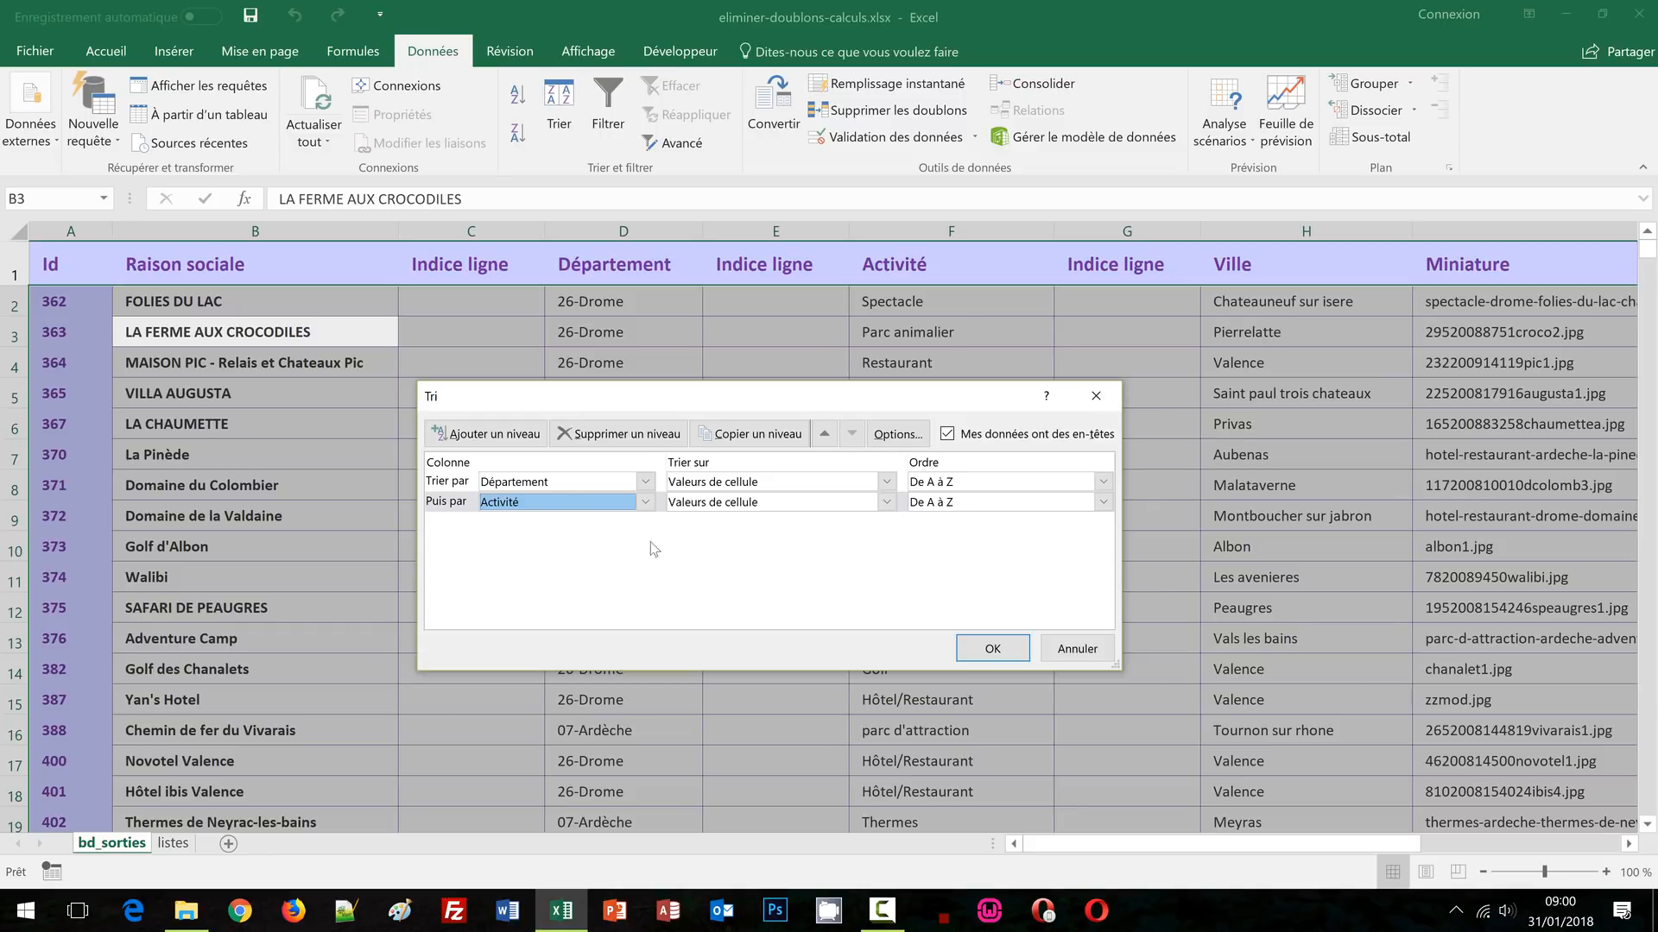
{"action": "left_click", "coordinate": [486, 443]}
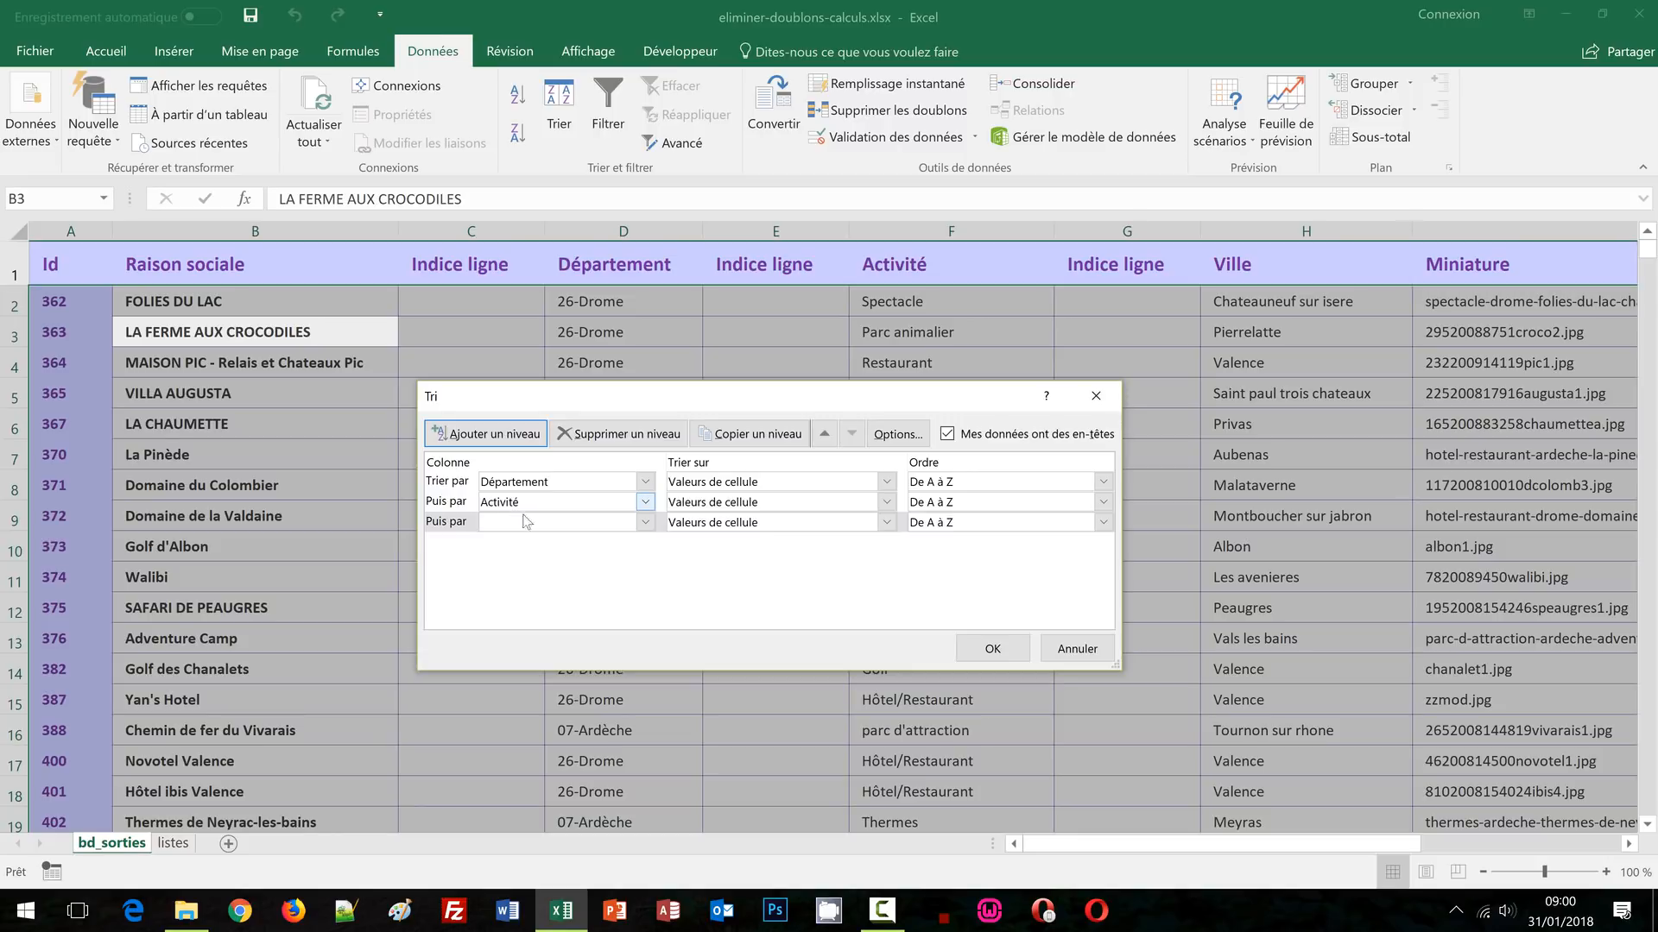
{"action": "left_click", "coordinate": [645, 522]}
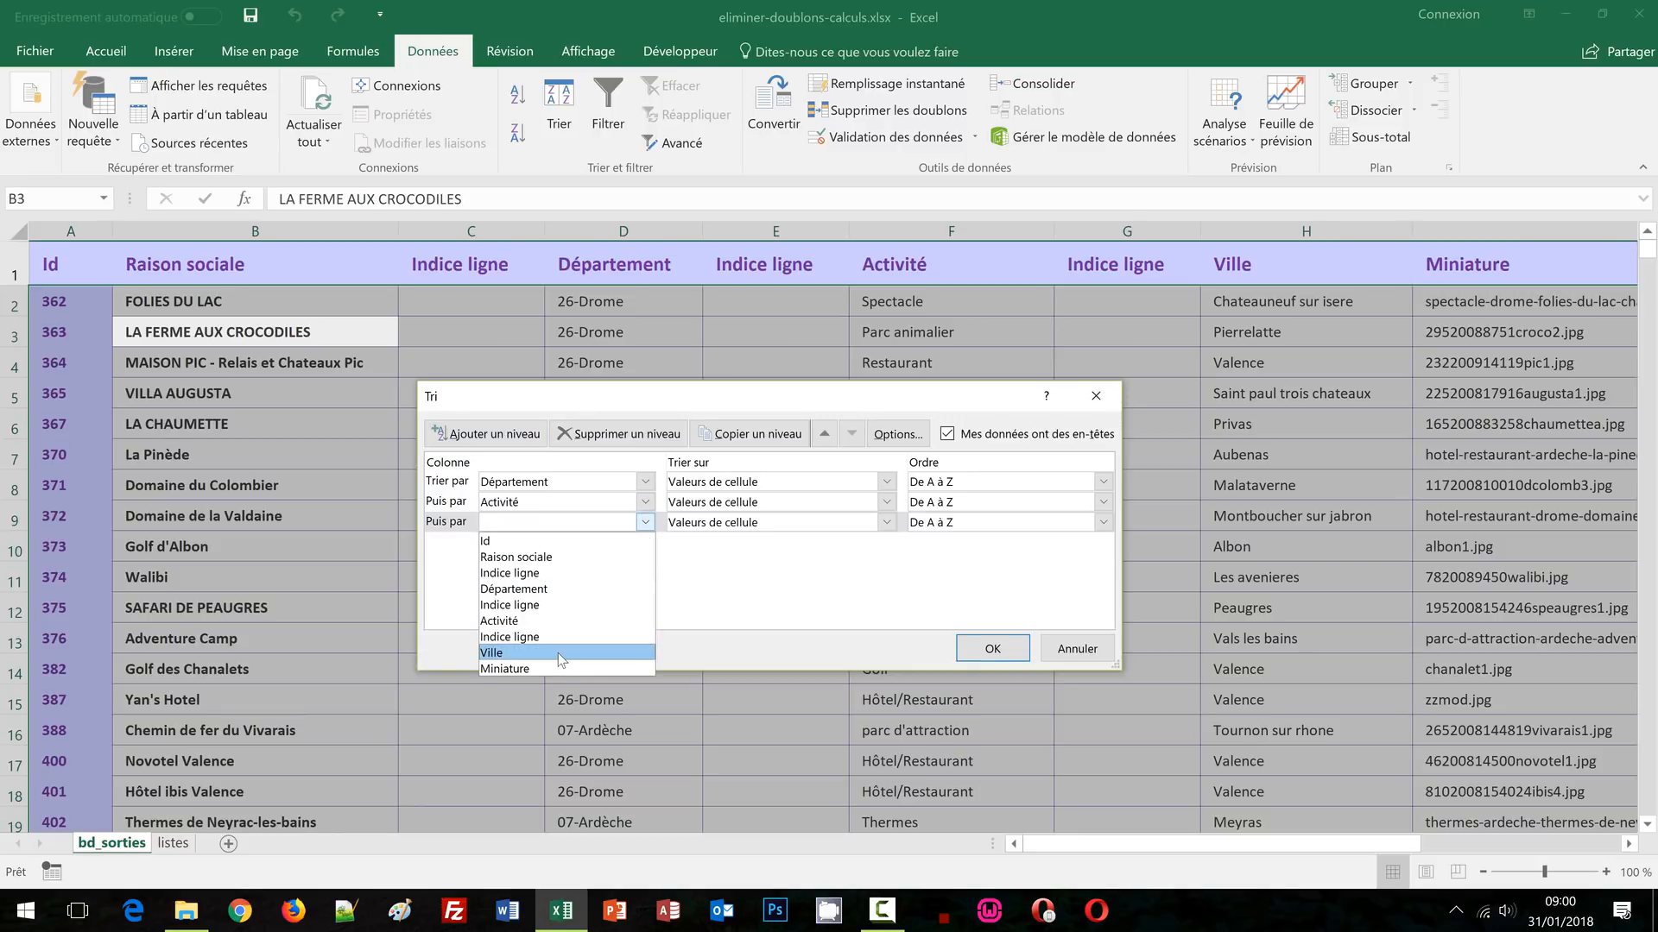
{"action": "left_click", "coordinate": [566, 654]}
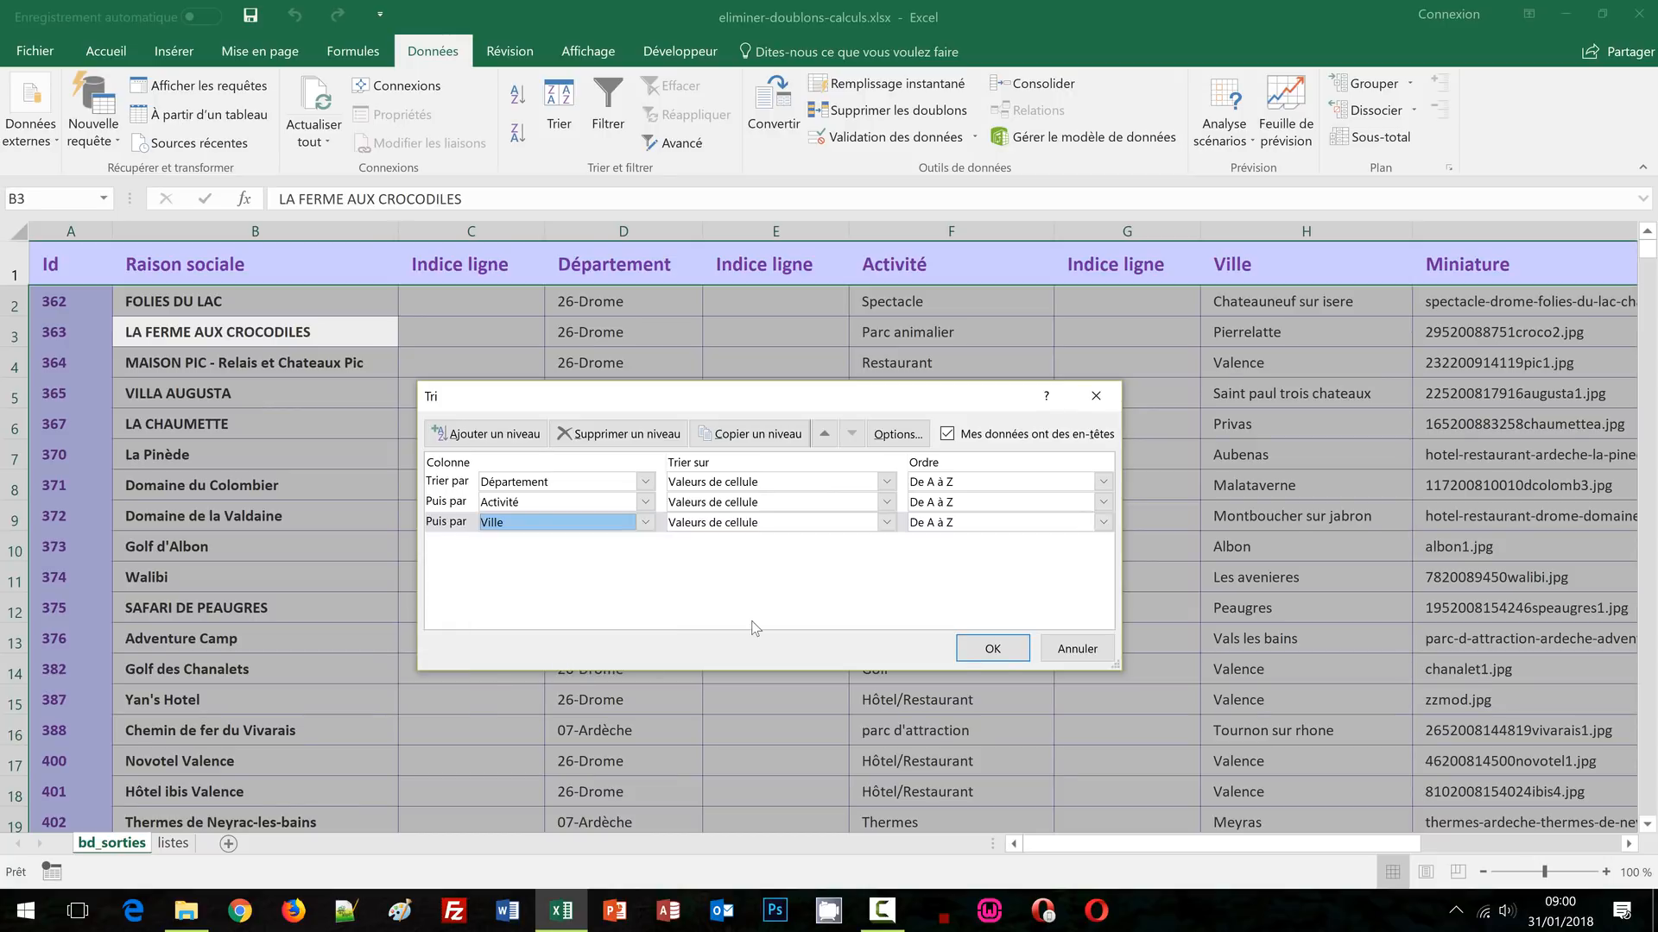
{"action": "left_click", "coordinate": [991, 649]}
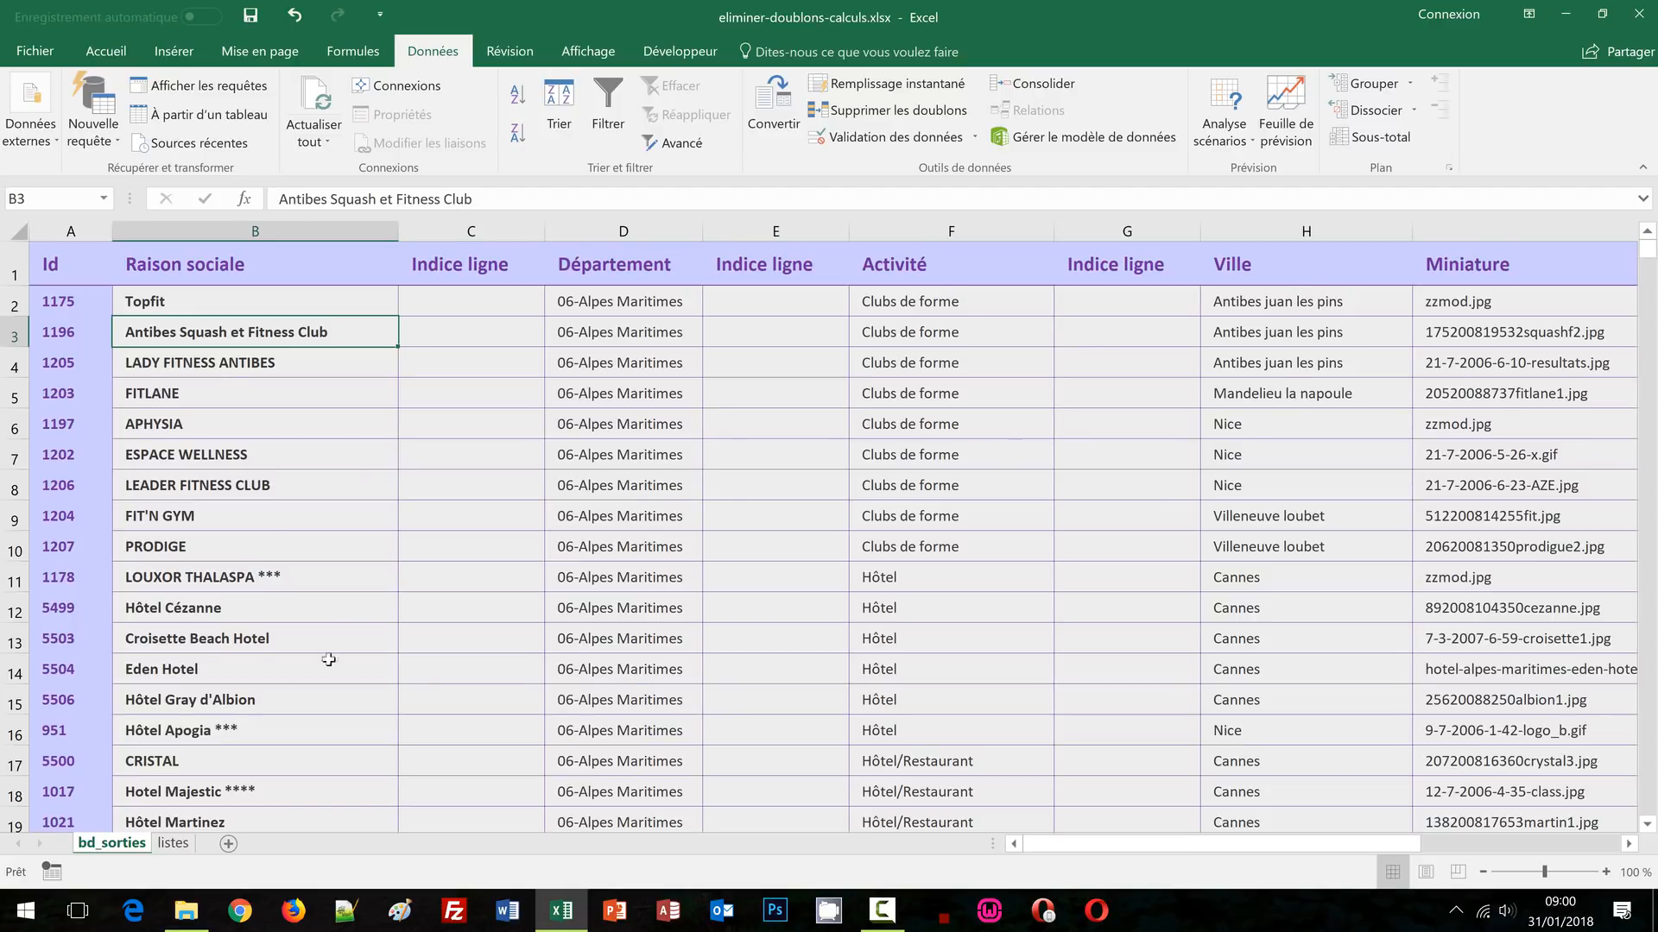
{"action": "left_click", "coordinate": [173, 843]}
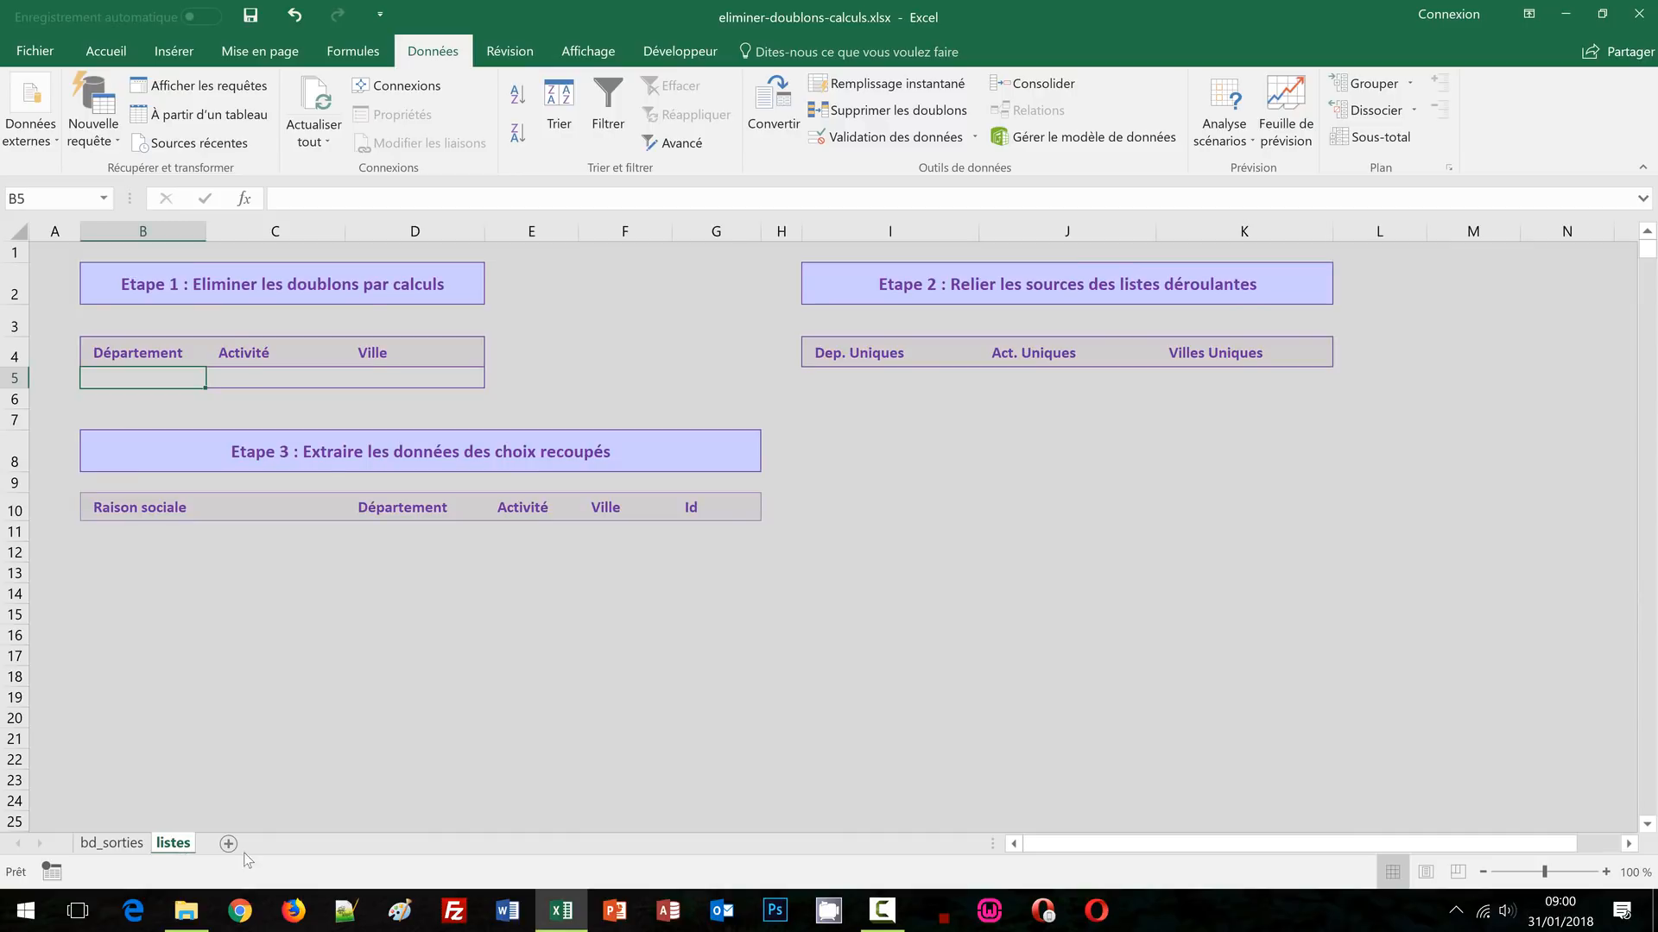
{"action": "left_click_drag", "start_coordinate": [853, 377], "coordinate": [853, 642]}
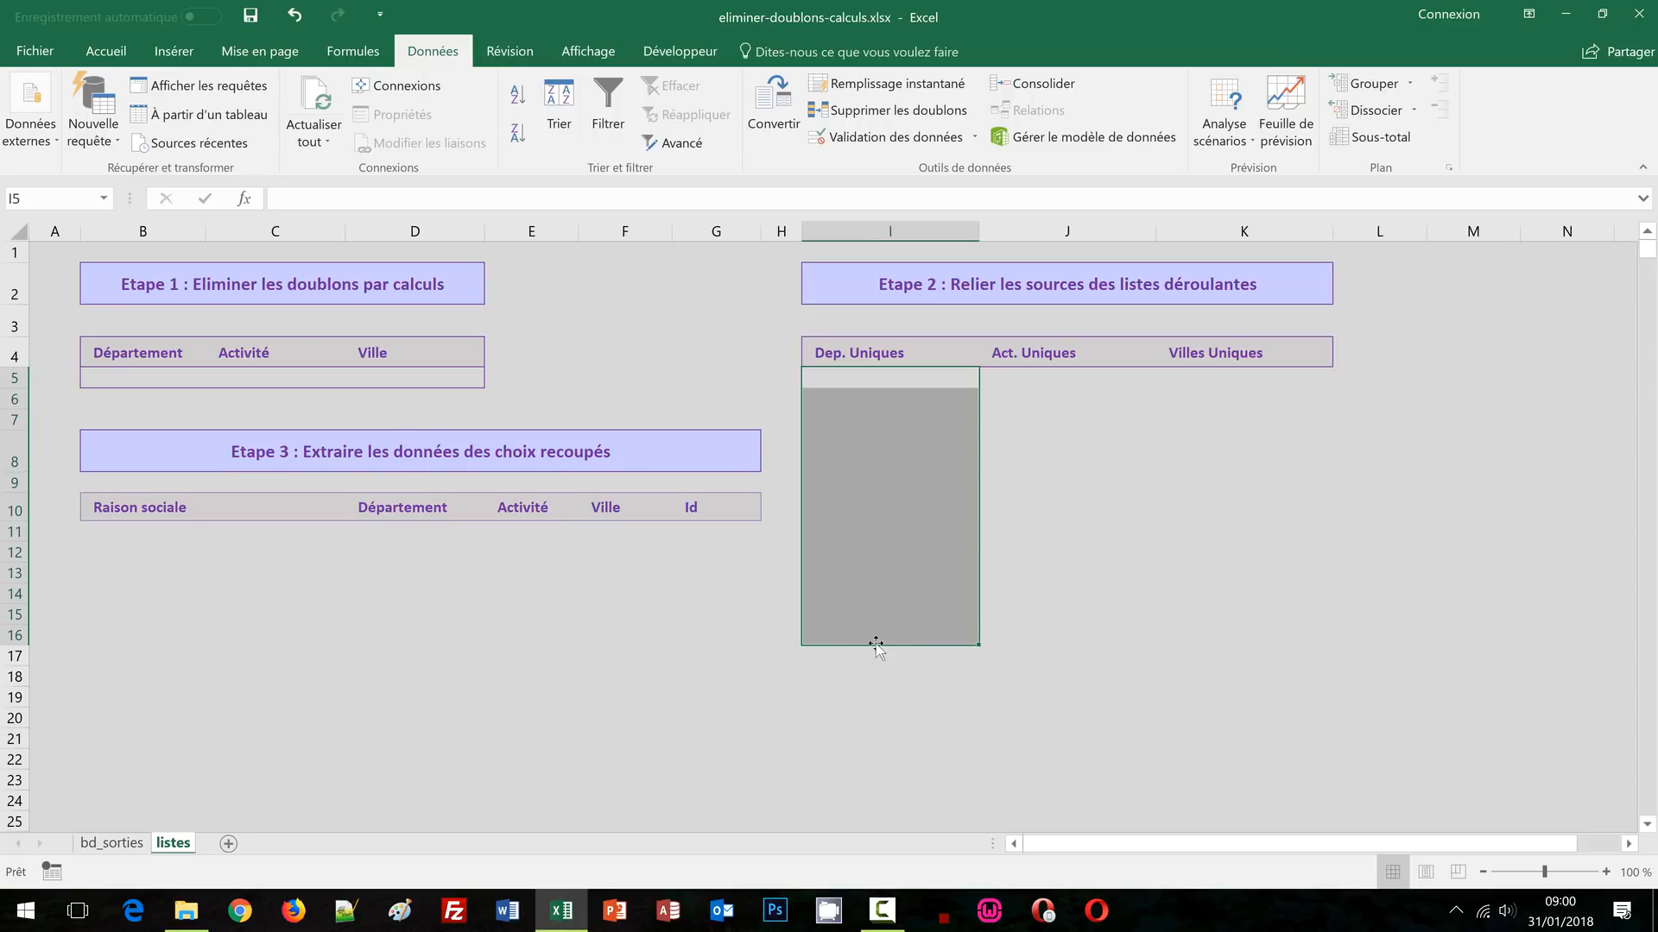
{"action": "left_click", "coordinate": [1044, 394]}
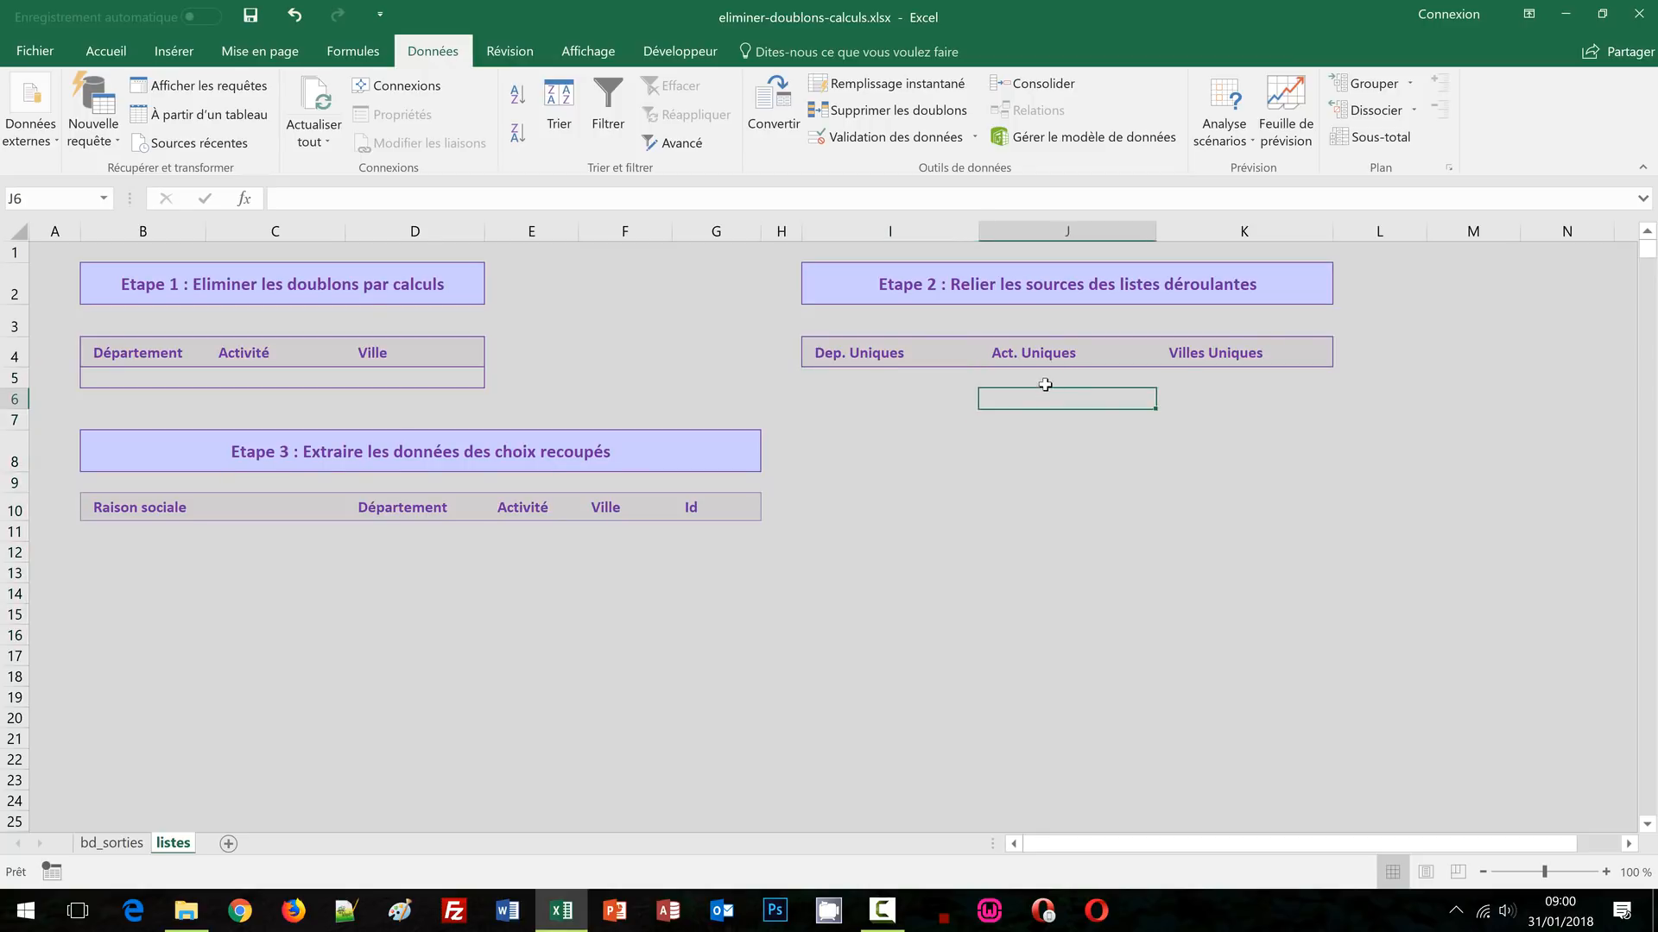
{"action": "left_click", "coordinate": [1044, 381]}
{"action": "left_click", "coordinate": [1255, 378]}
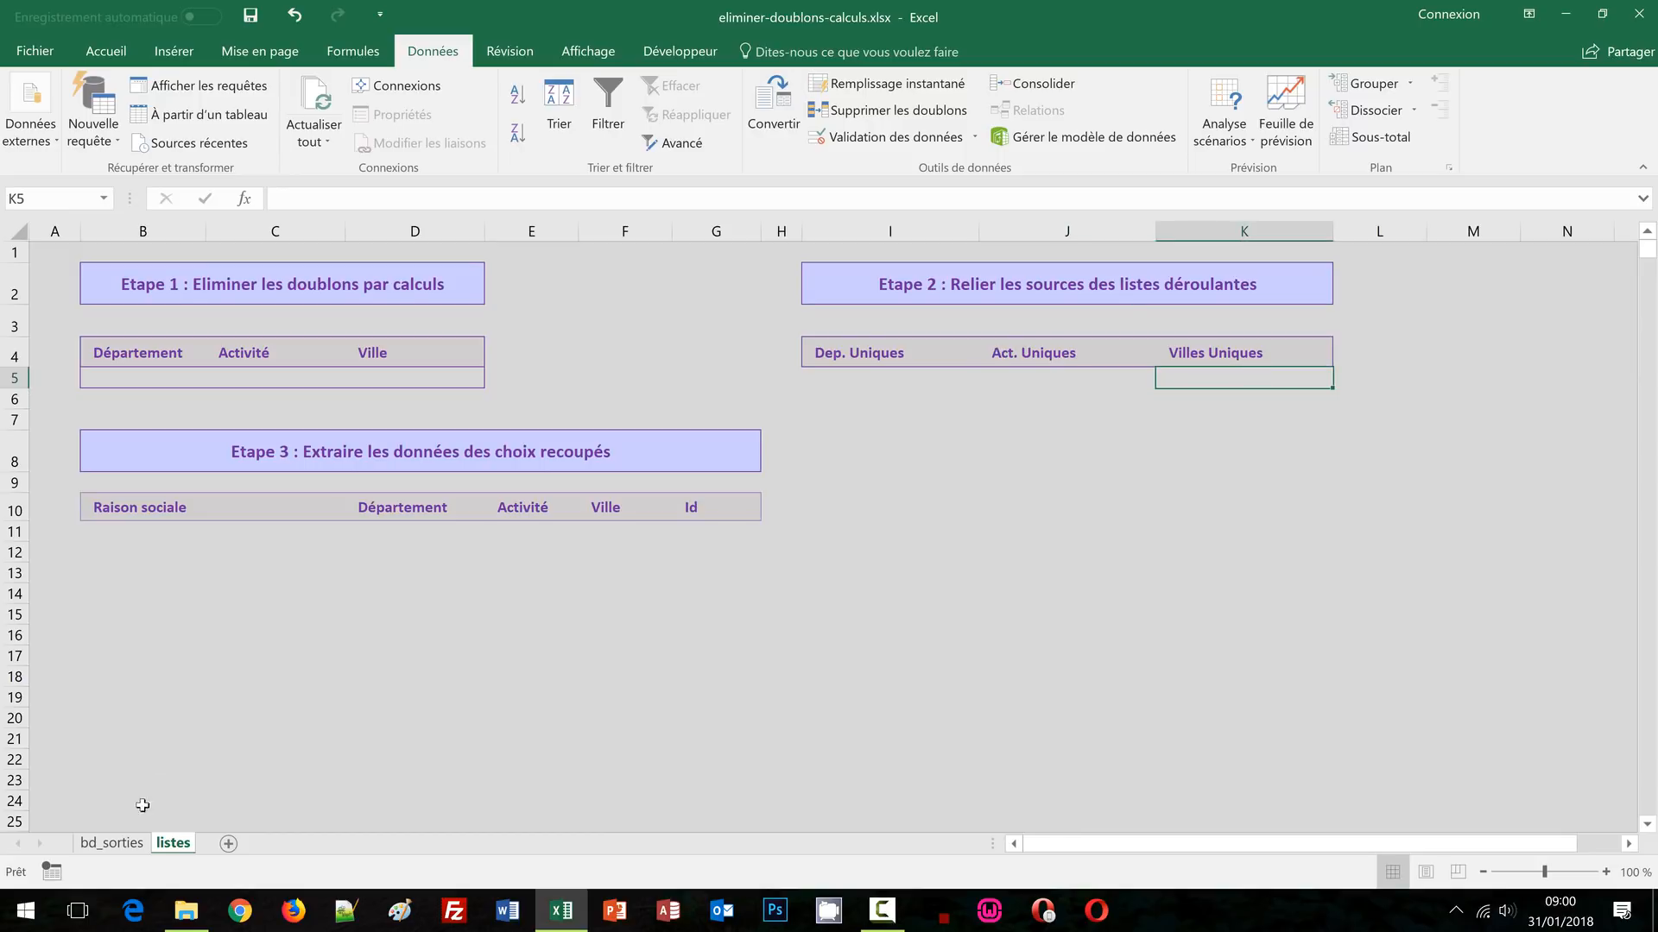
{"action": "key", "text": "ctrl+Page_Up"}
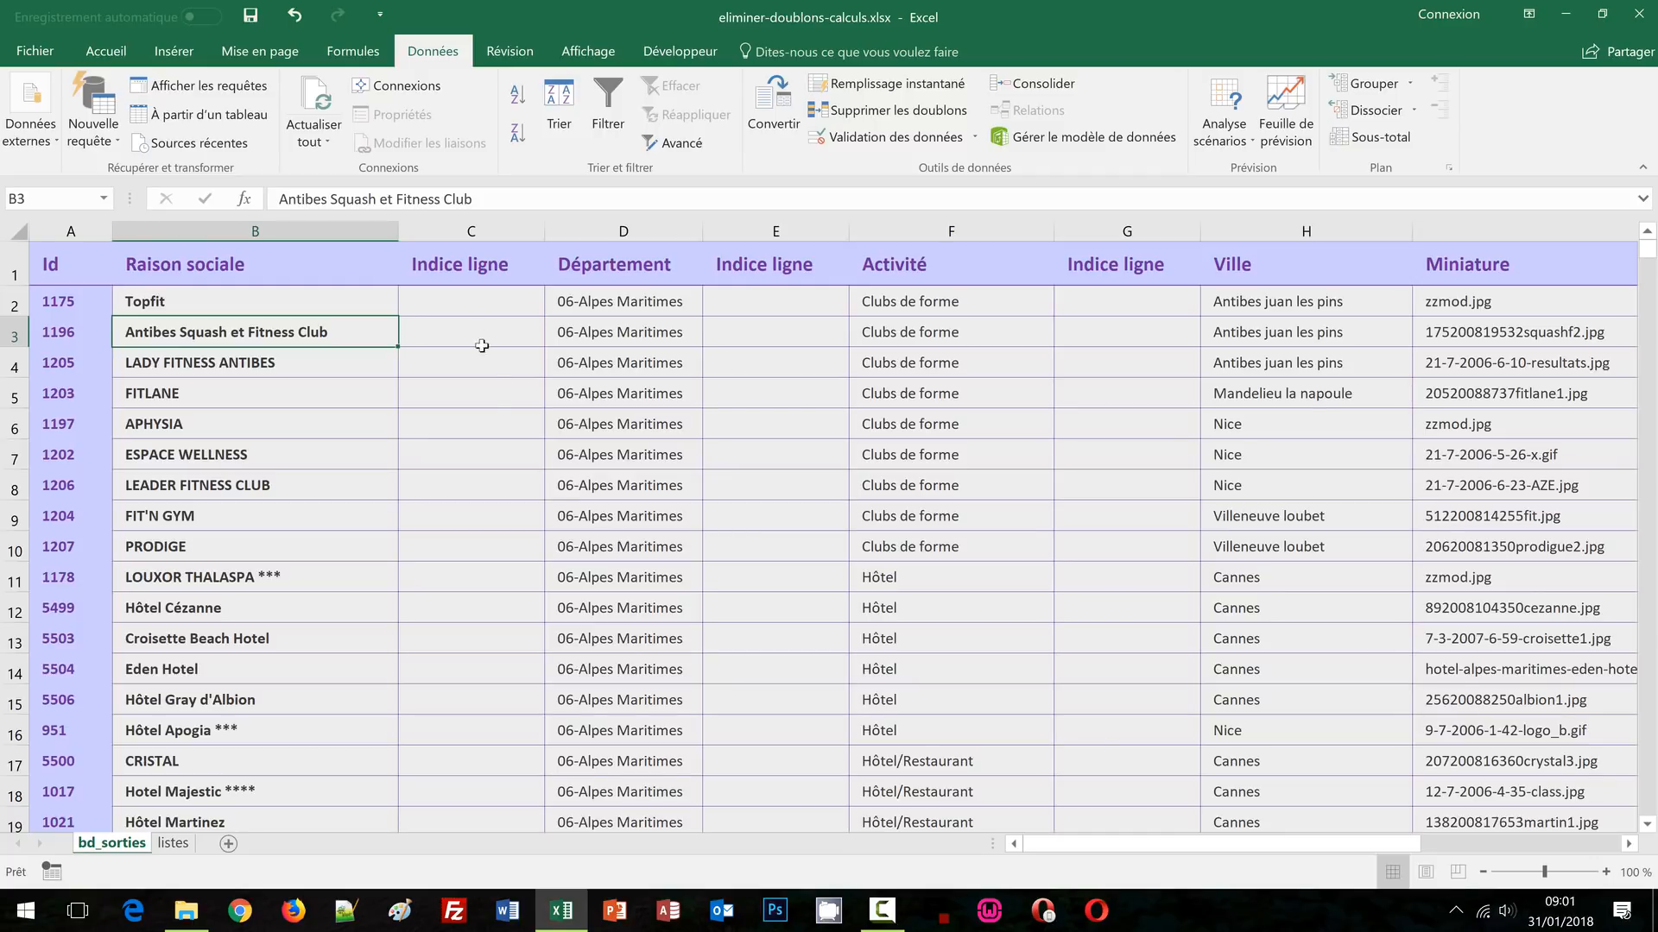
{"action": "left_click", "coordinate": [468, 300]}
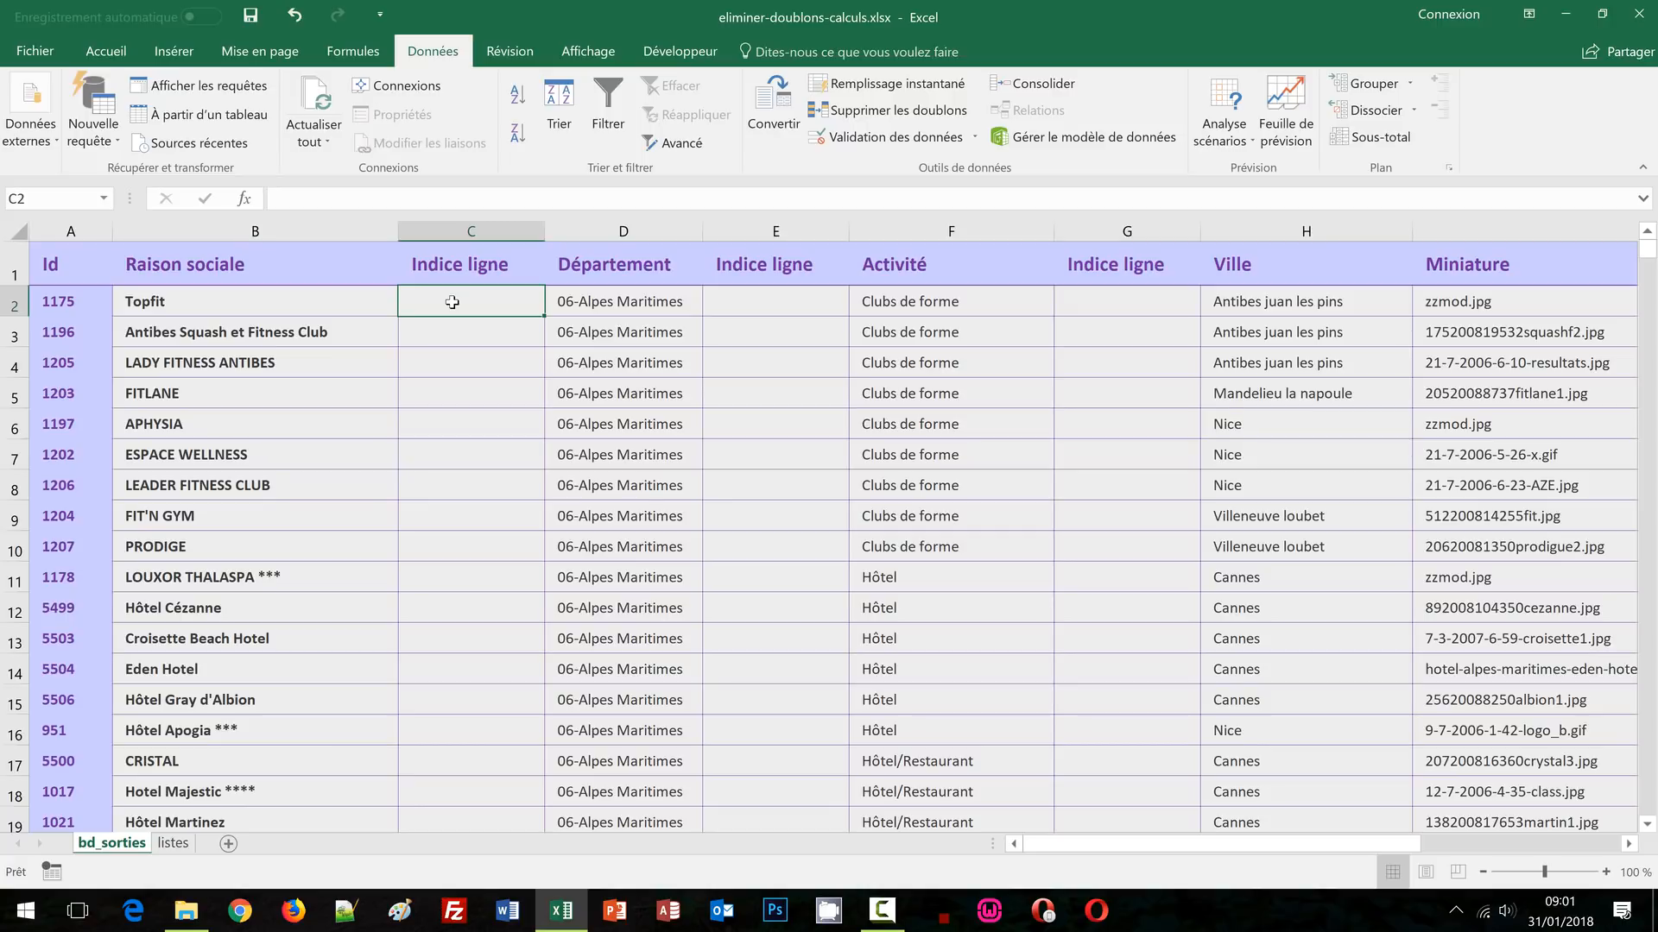
In C2, type =si(nb.si($D$1:D1;D2 to count earlier occurrences of the Département
{"action": "type", "text": "="}
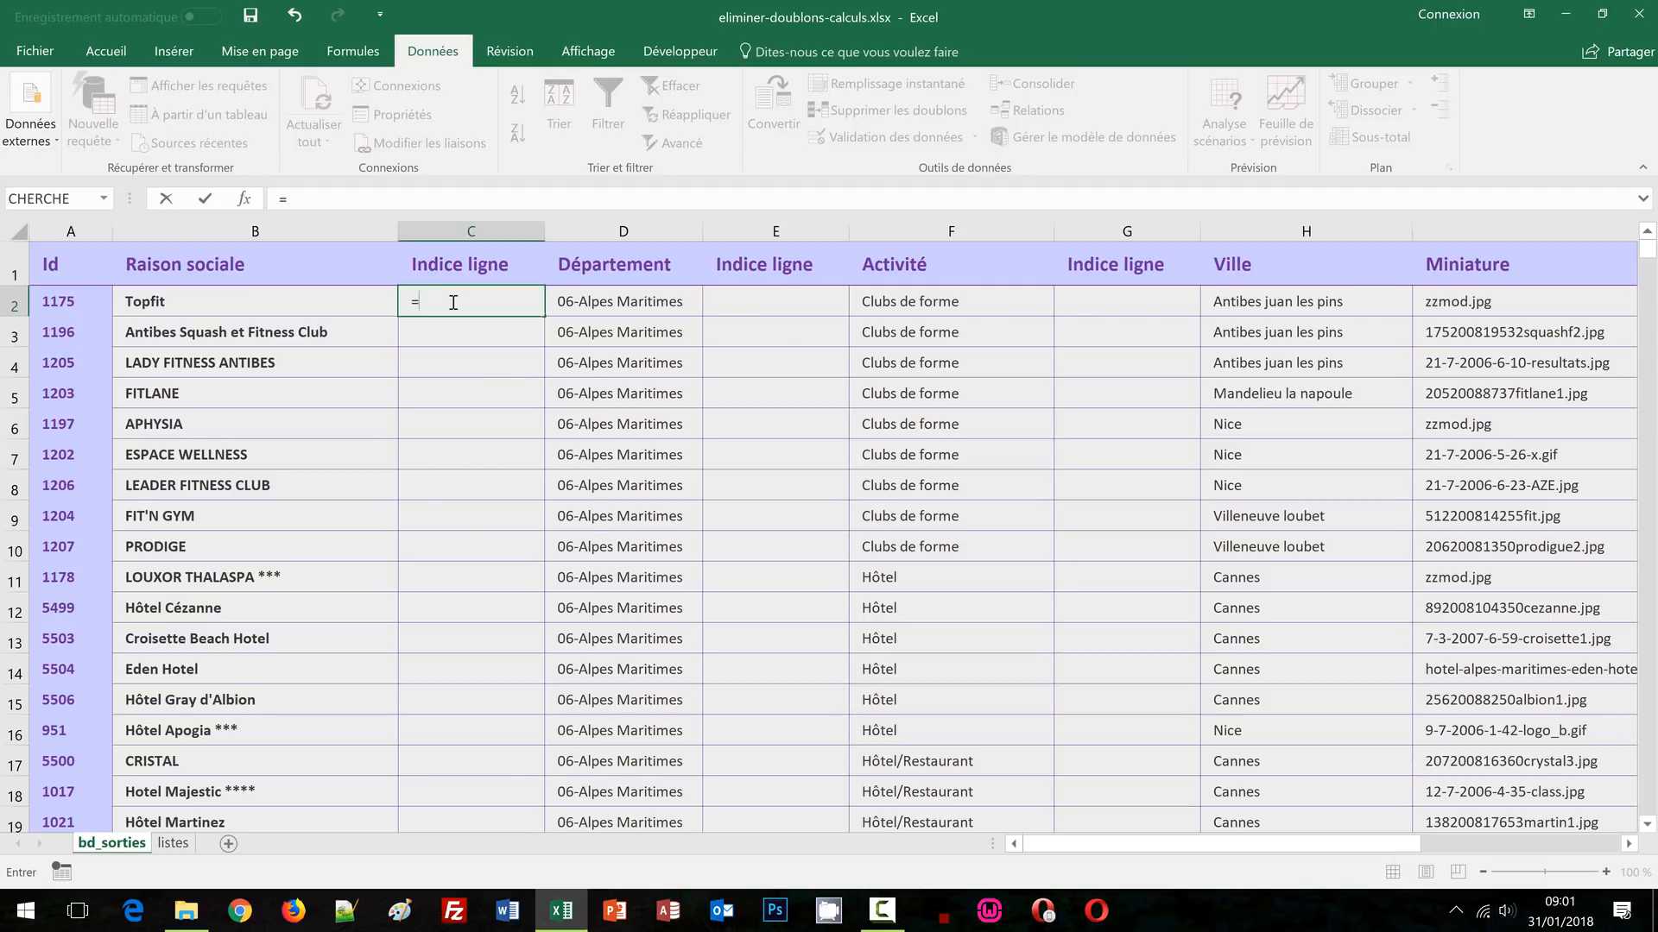
{"action": "type", "text": "si"}
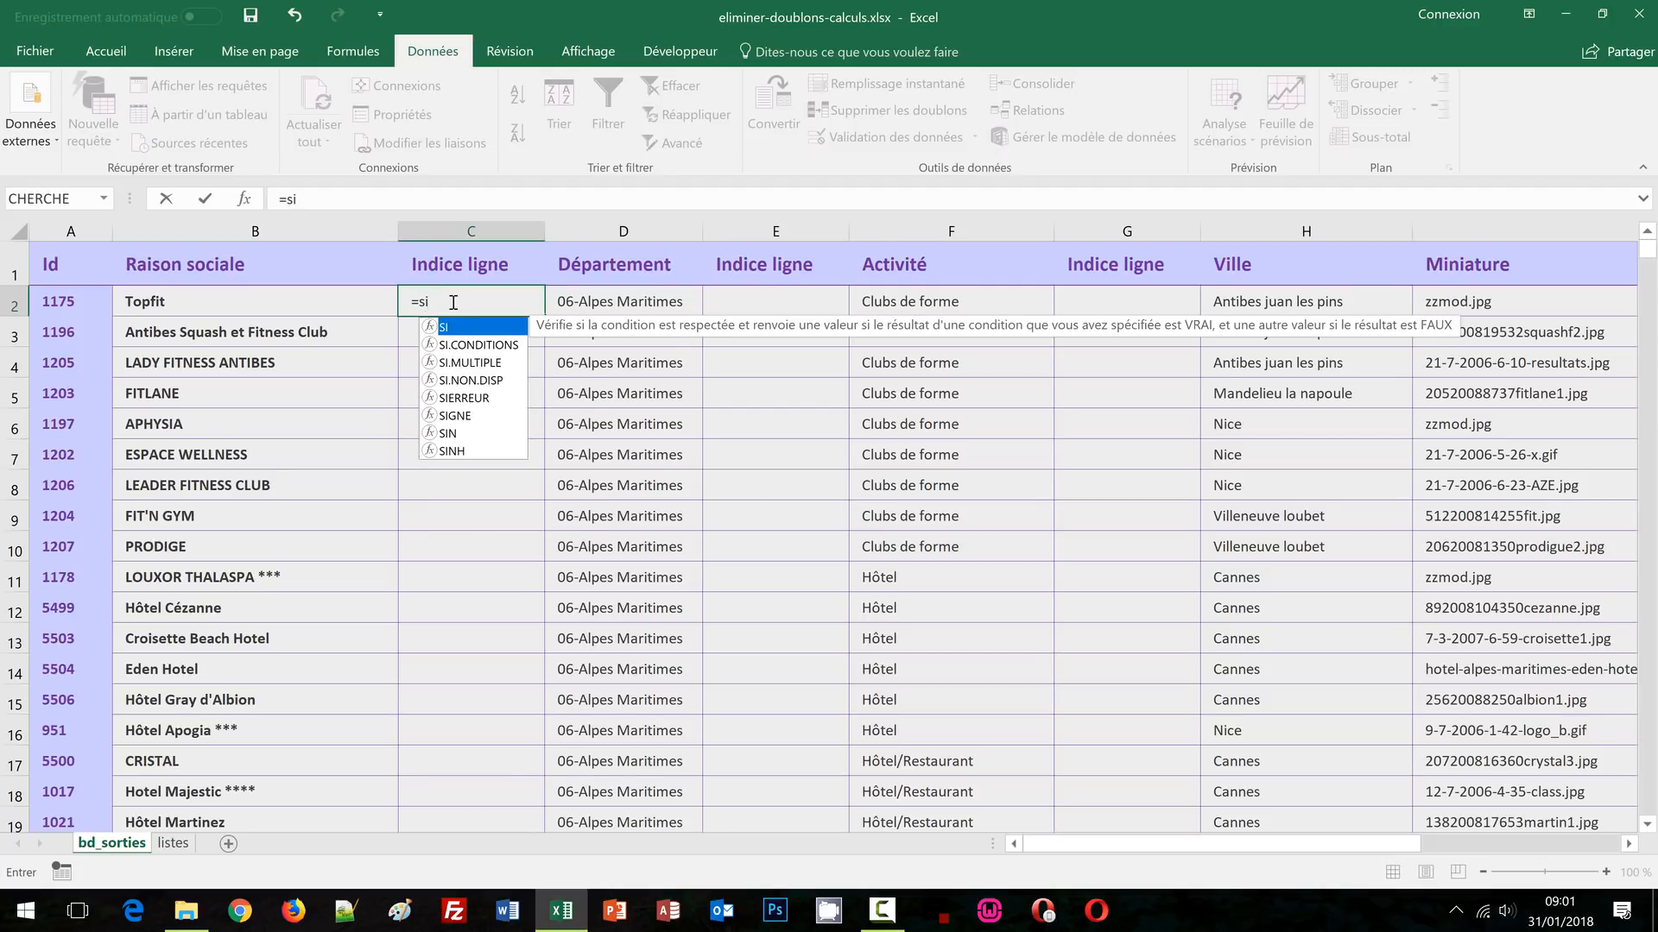
{"action": "type", "text": "("}
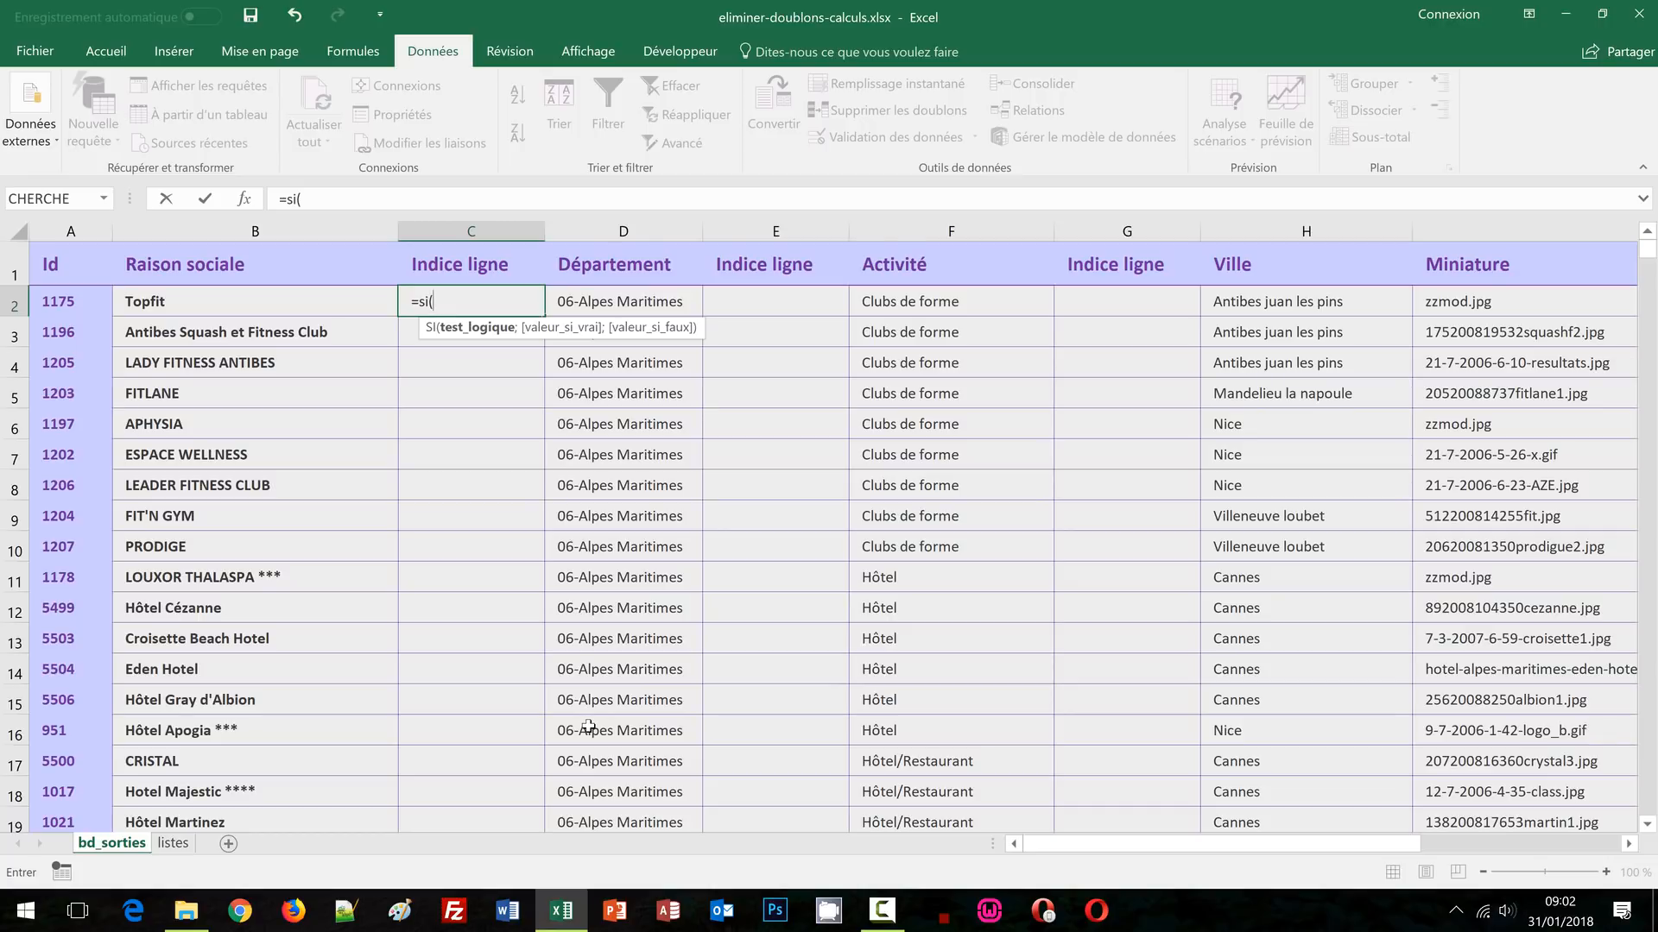
{"action": "type", "text": "nb.si"}
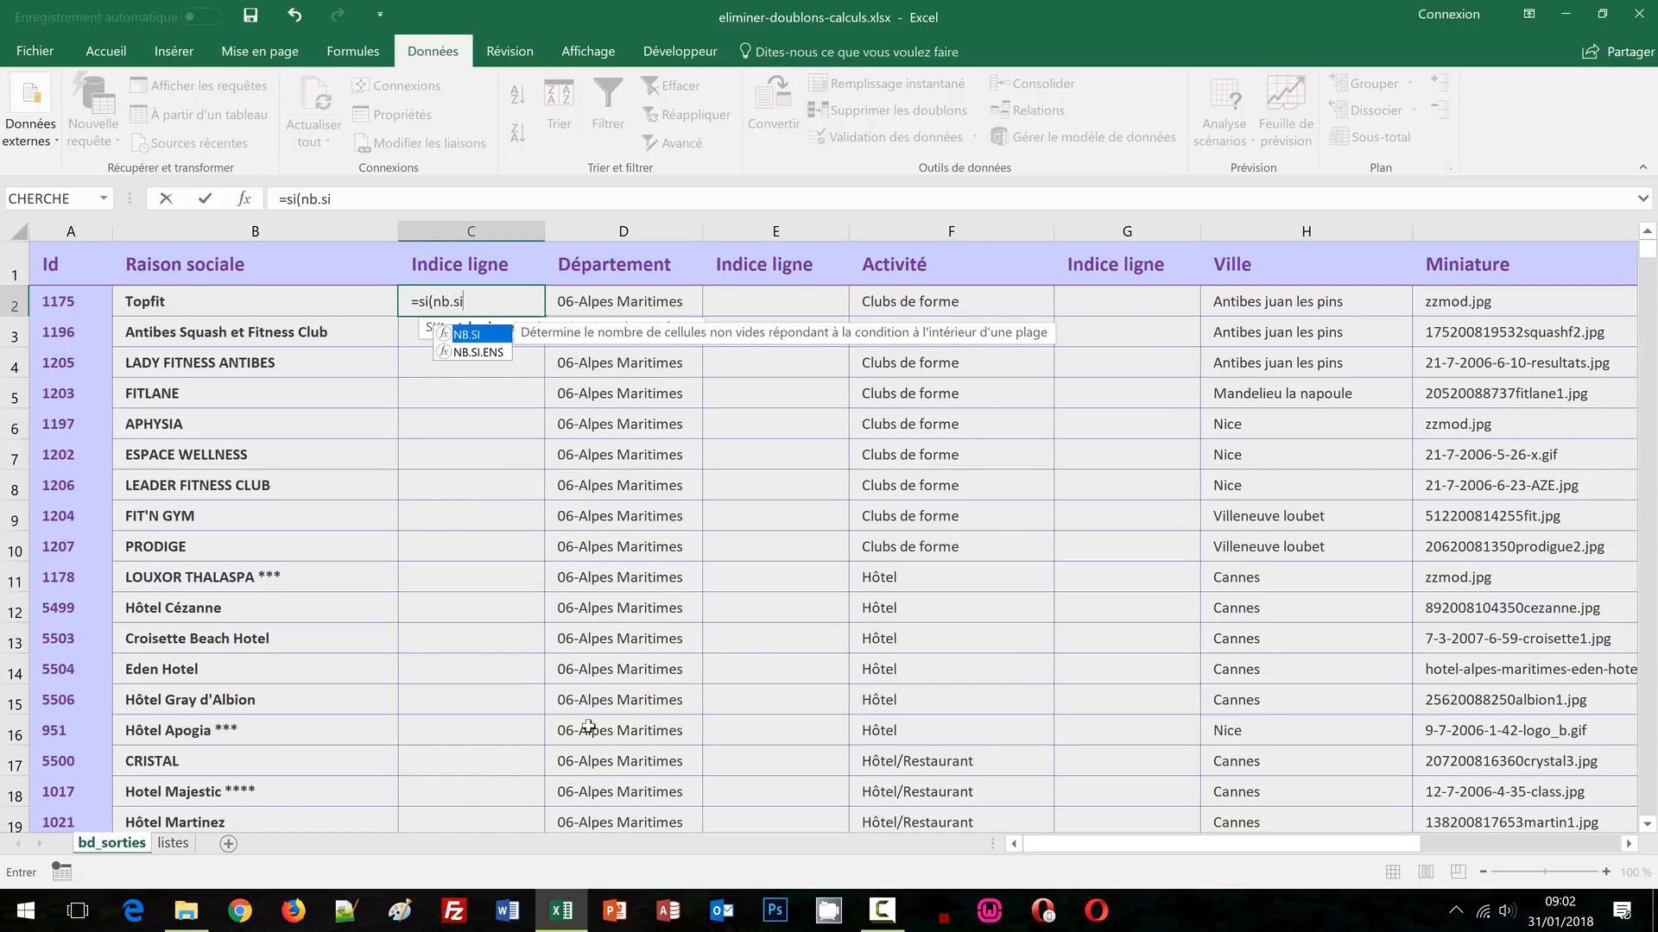
{"action": "type", "text": "("}
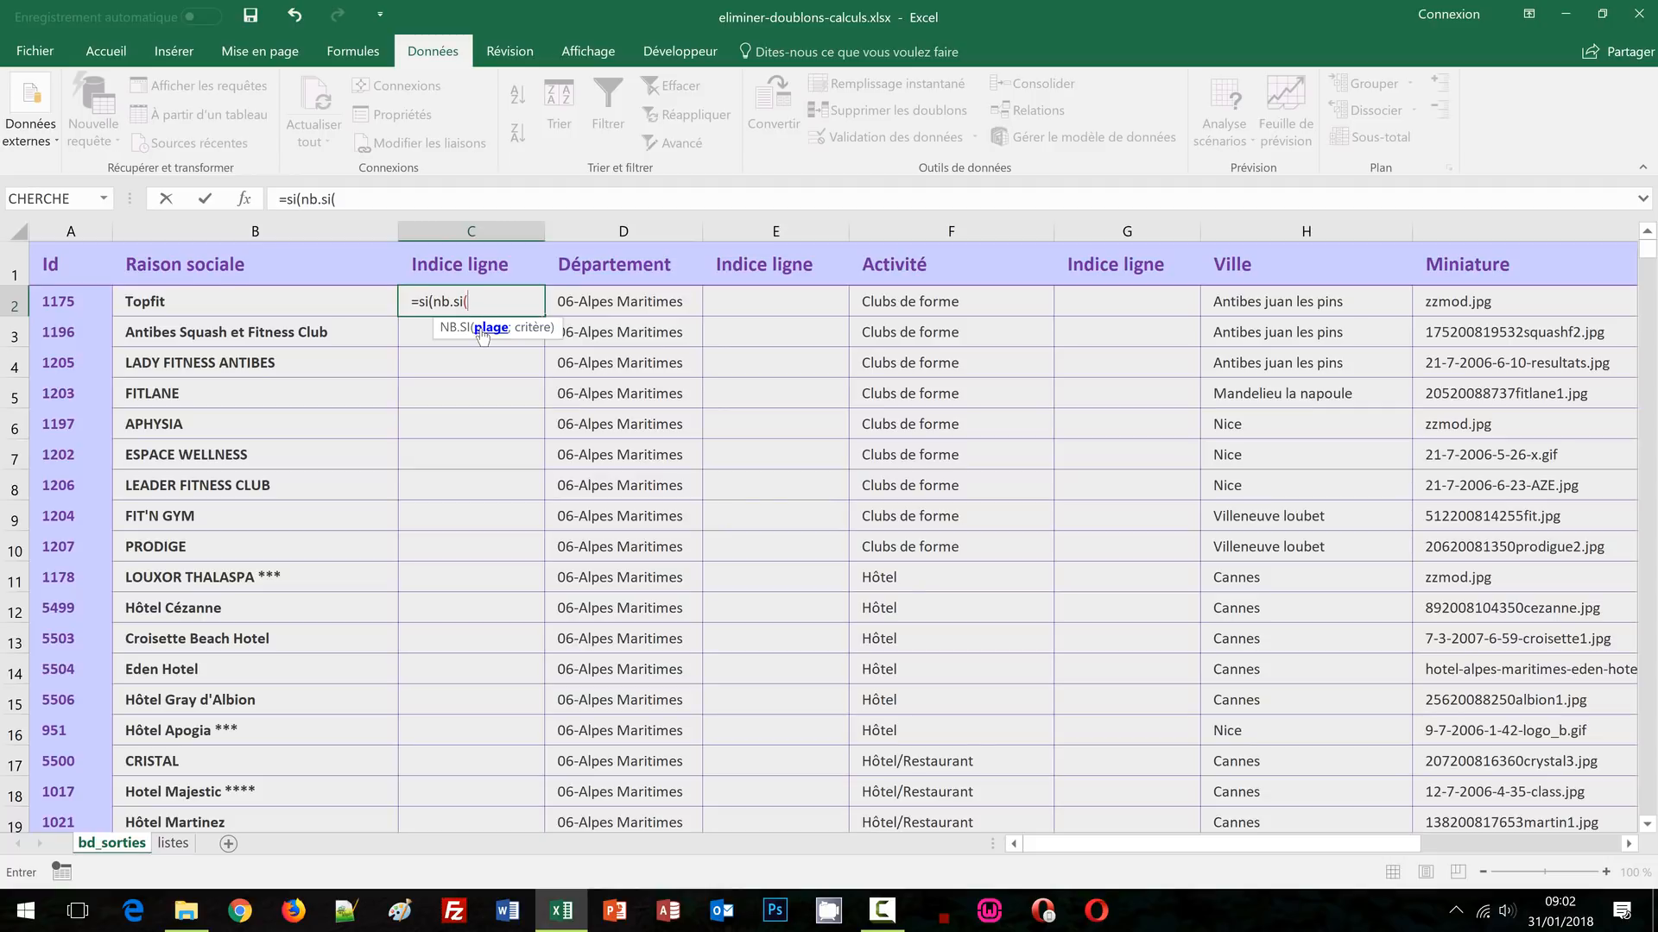
{"action": "left_click", "coordinate": [602, 263]}
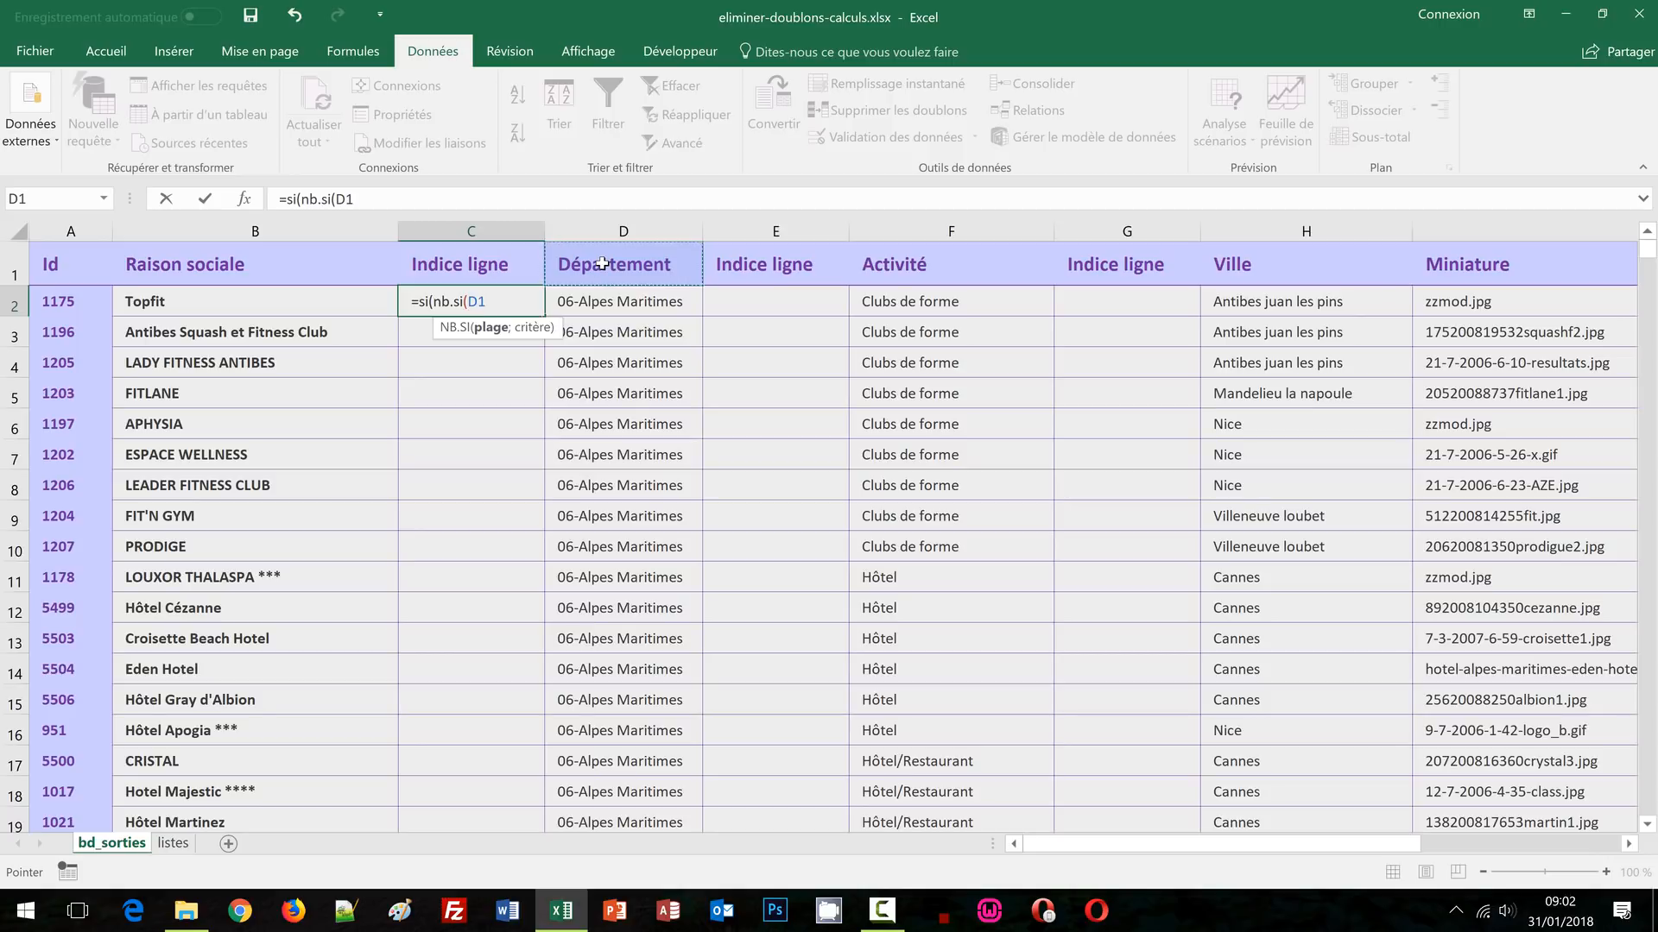
{"action": "key", "text": "F8"}
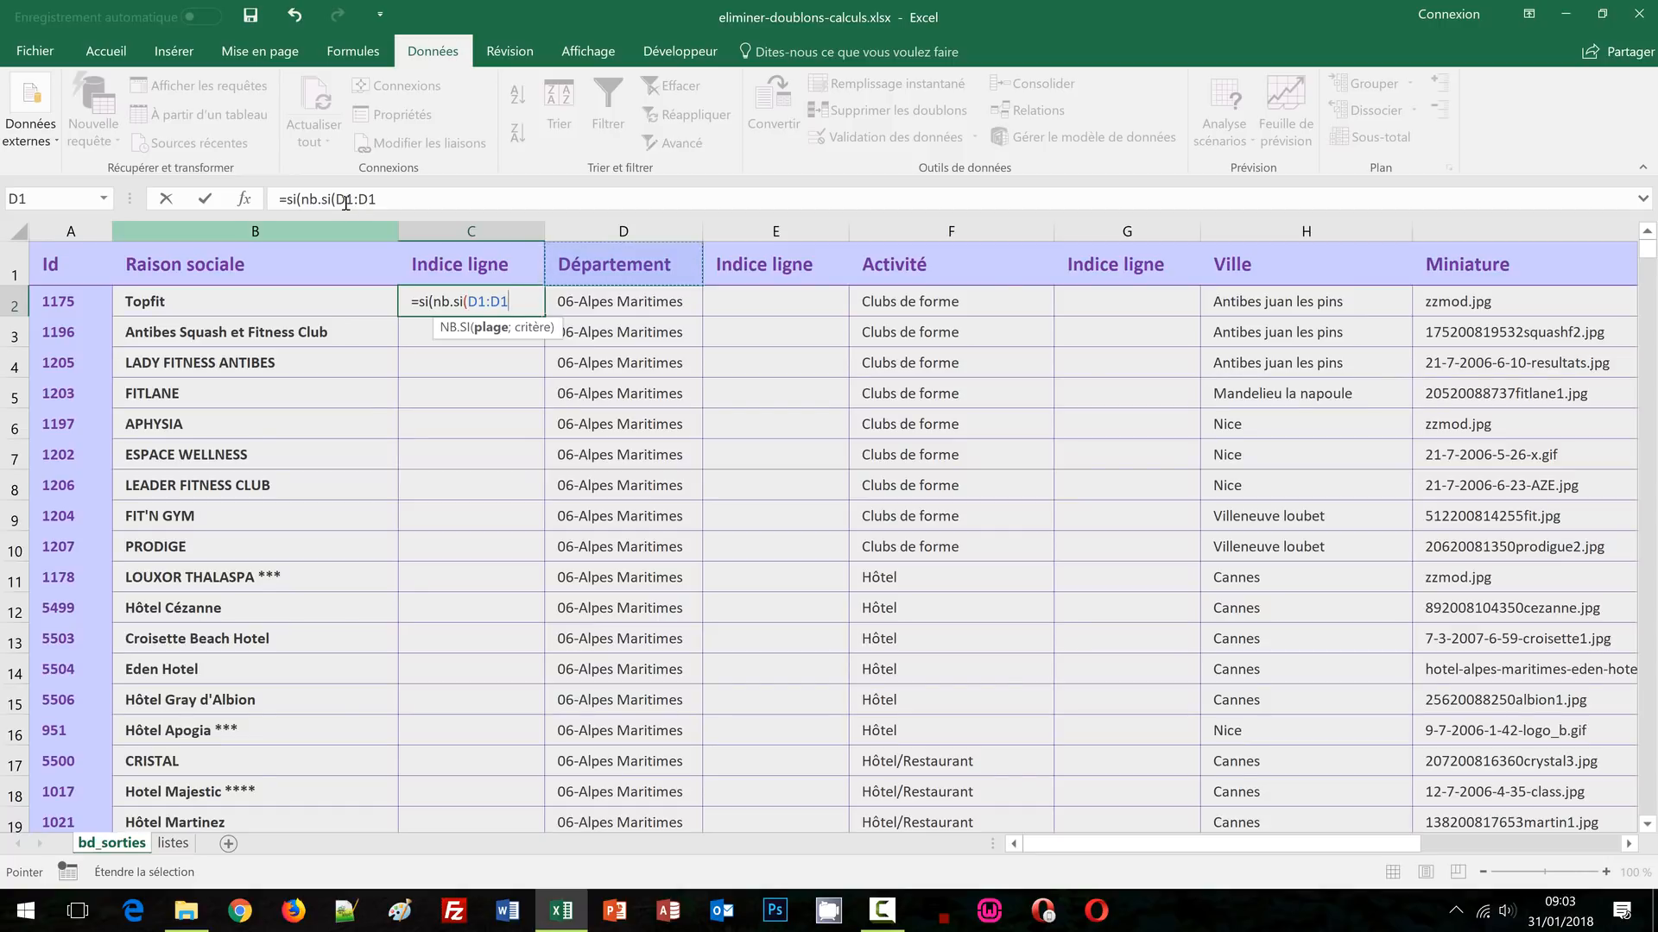
{"action": "left_click", "coordinate": [346, 203]}
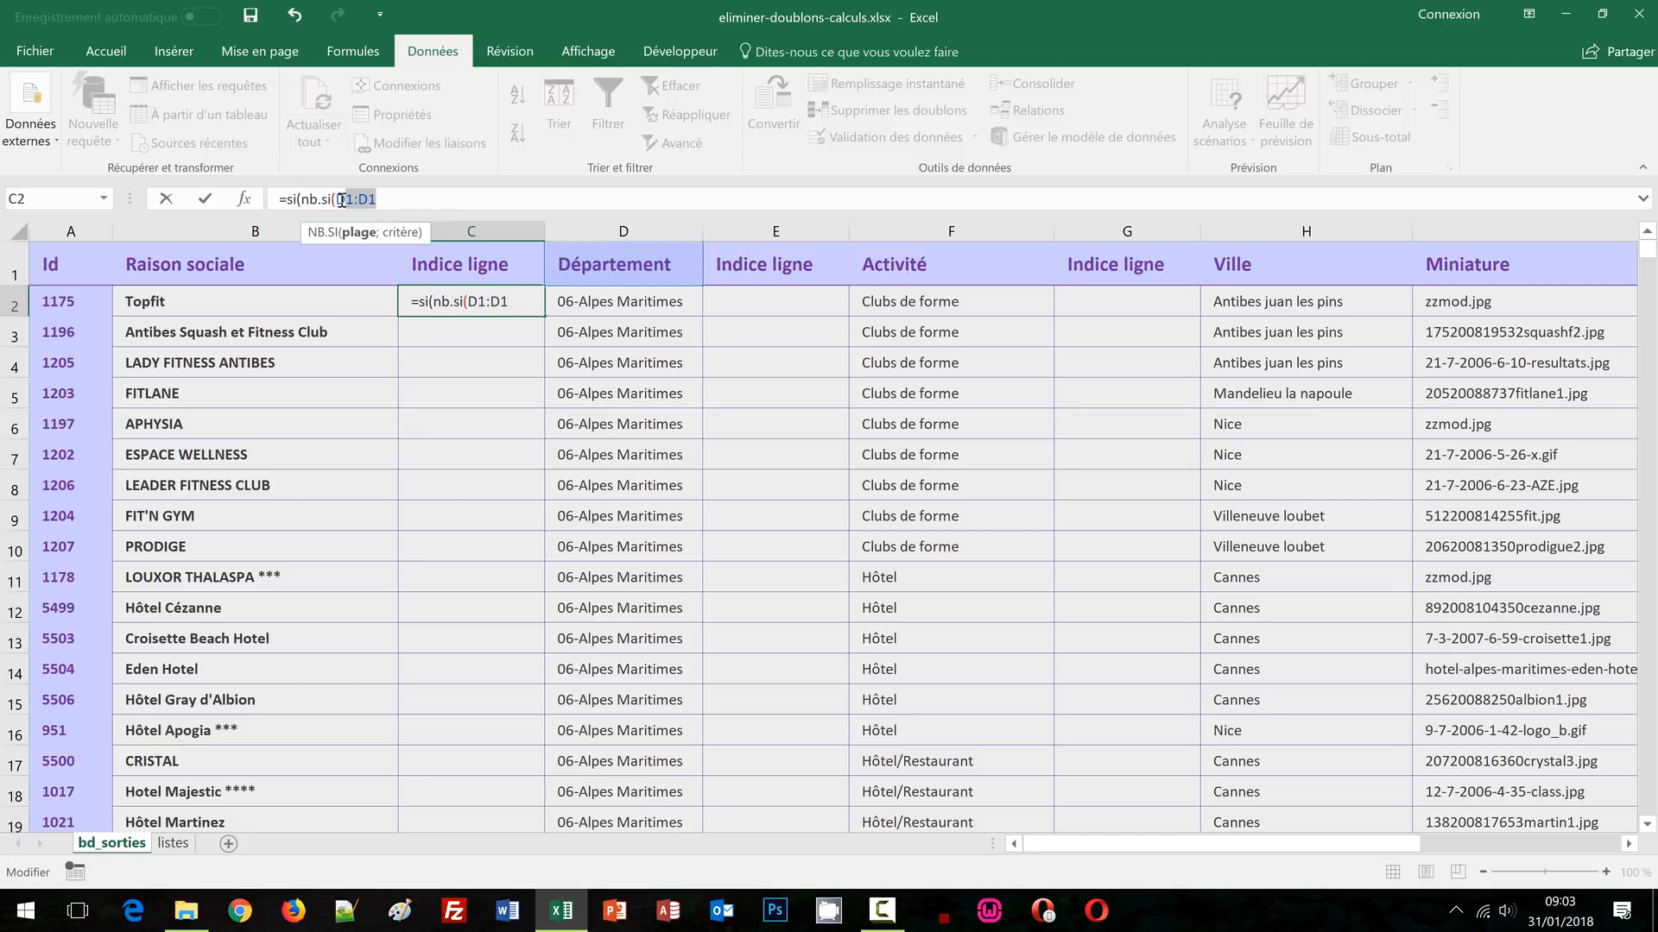
{"action": "left_click", "coordinate": [349, 204]}
{"action": "key", "text": "F4"}
{"action": "left_click", "coordinate": [406, 200]}
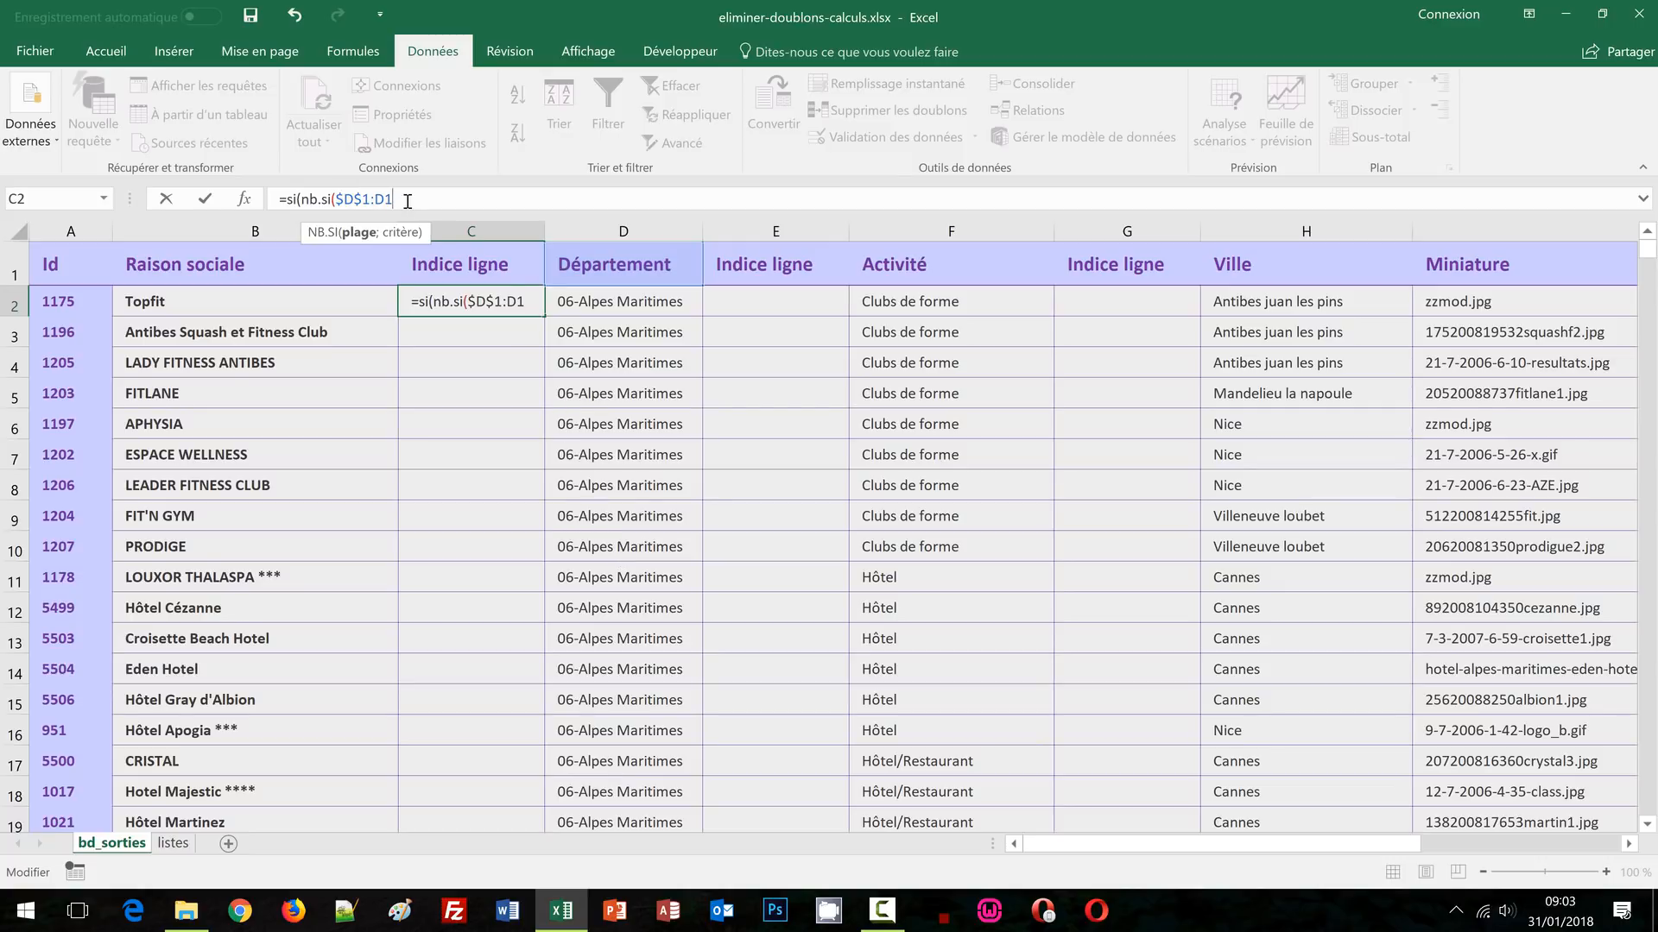
{"action": "type", "text": ";"}
{"action": "left_click", "coordinate": [594, 301]}
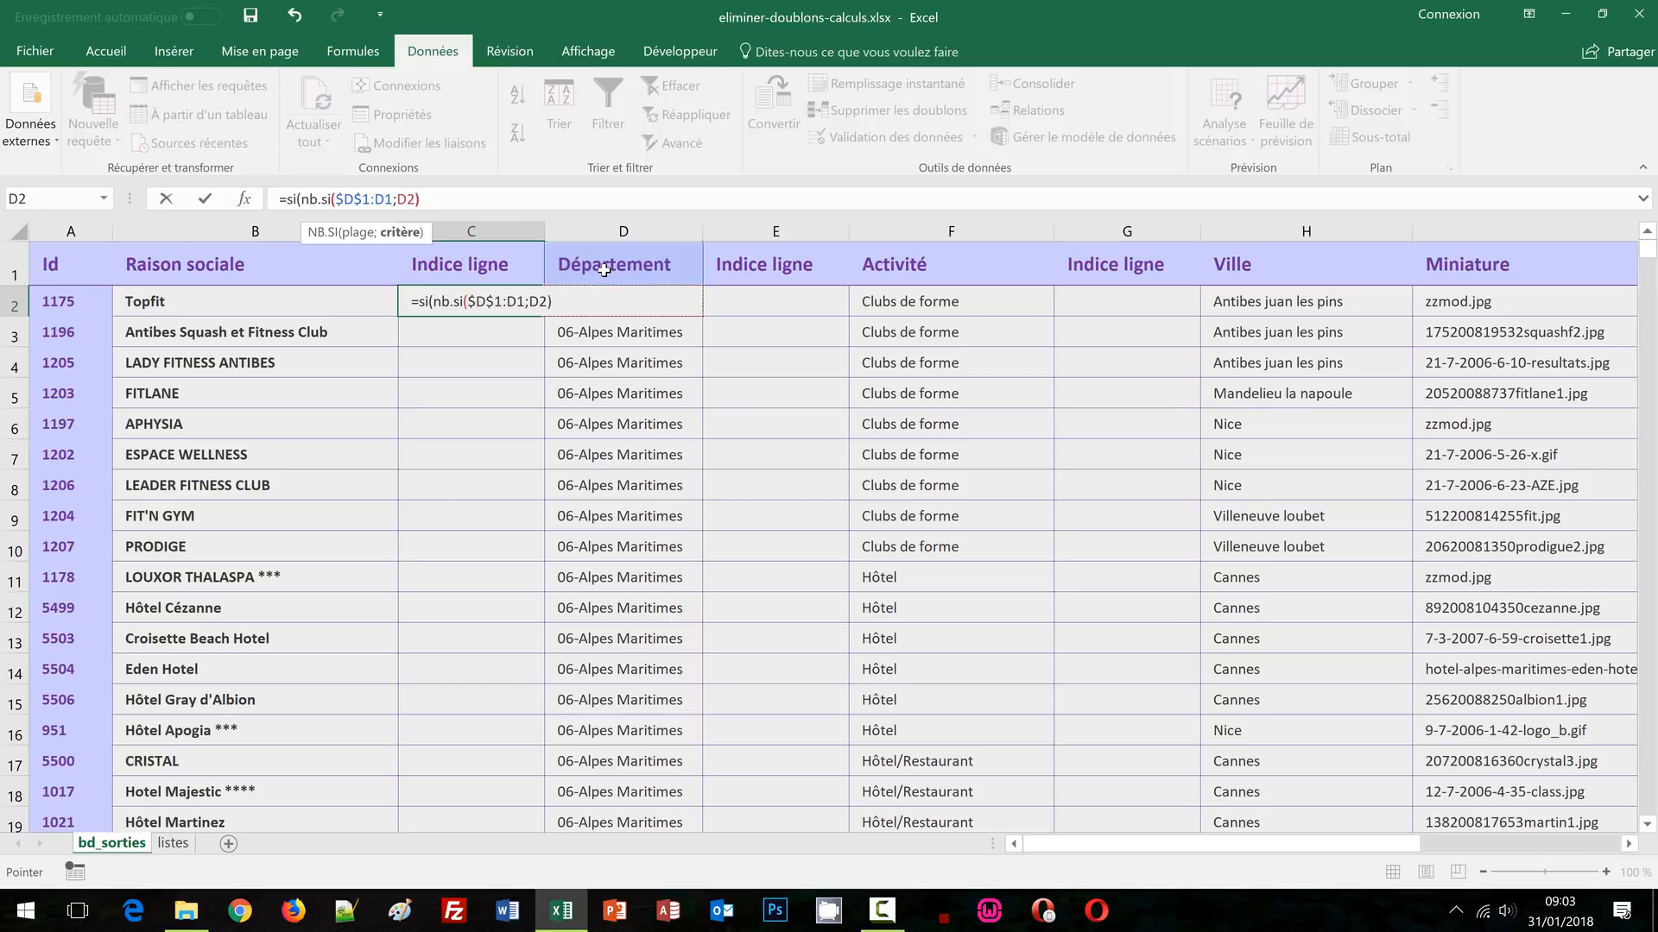
Continue the formula with )>0;"";max(C$1:C1, locking only the row of C1
{"action": "type", "text": ")>"}
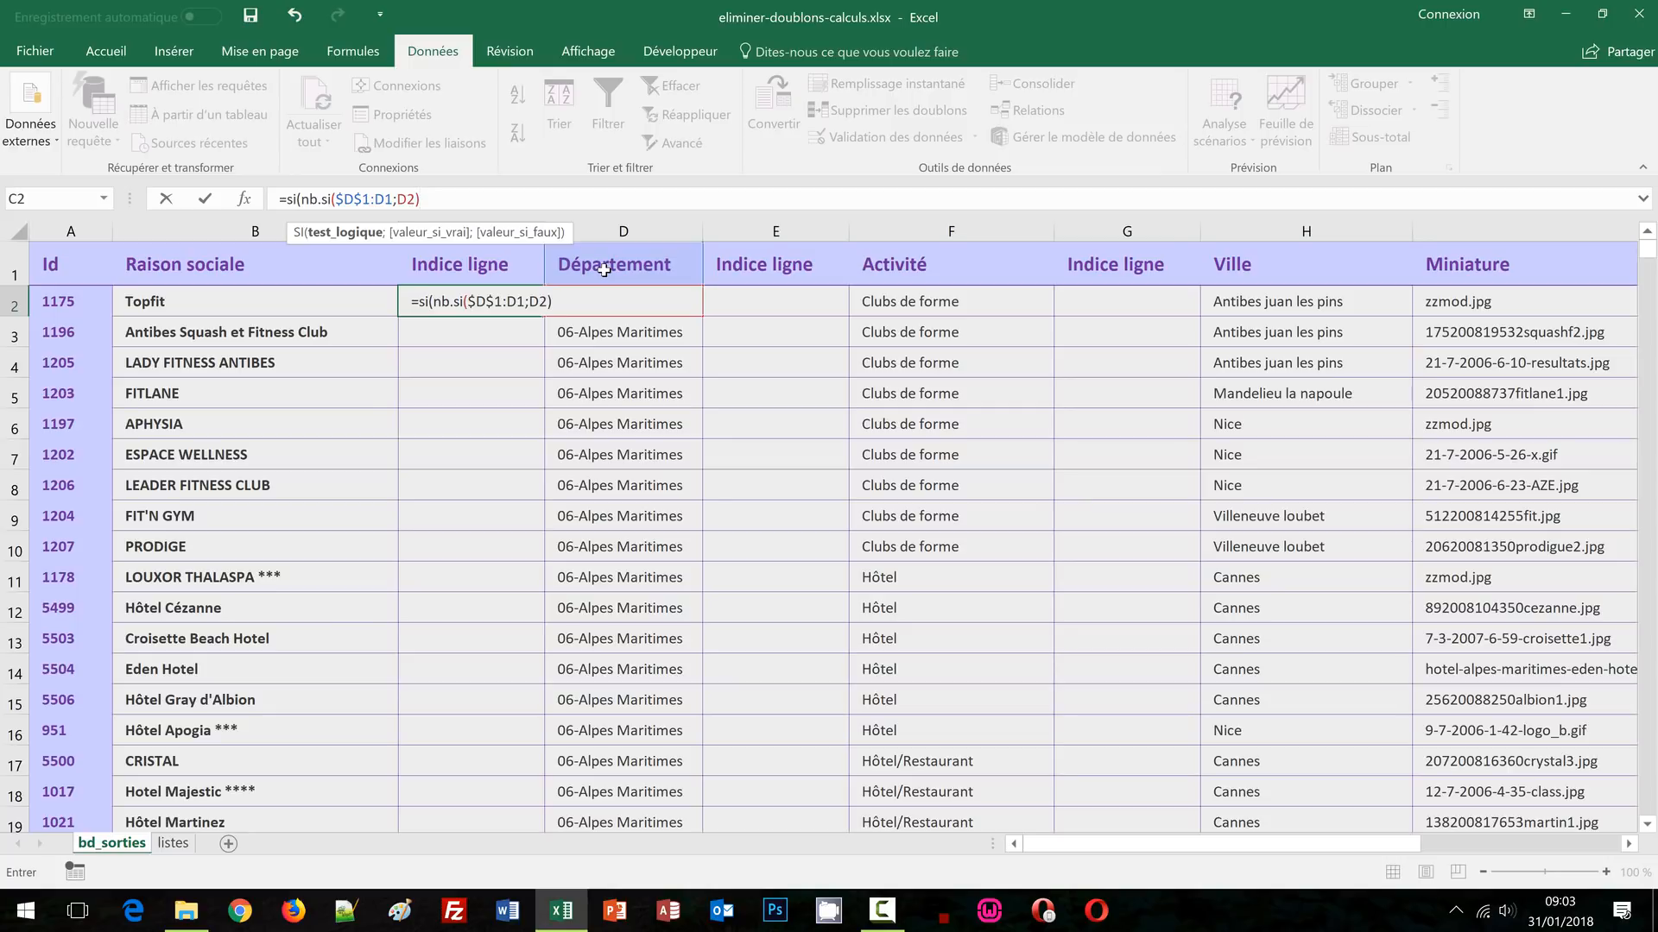
{"action": "type", "text": "0"}
{"action": "type", "text": ";"}
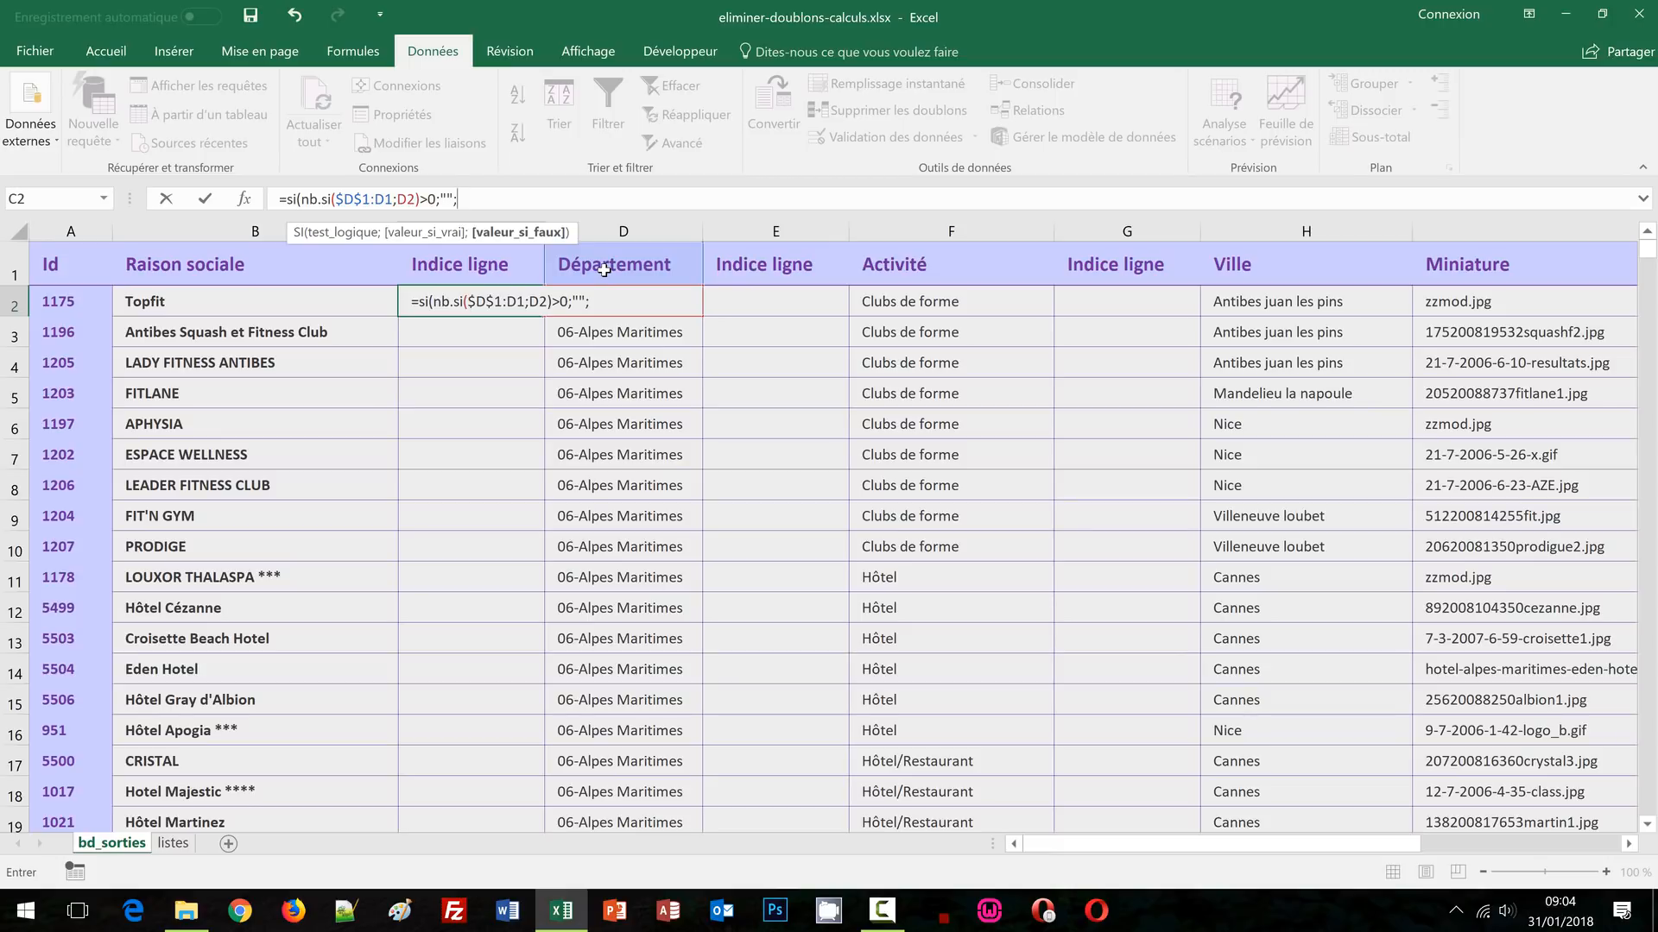
{"action": "type", "text": "max"}
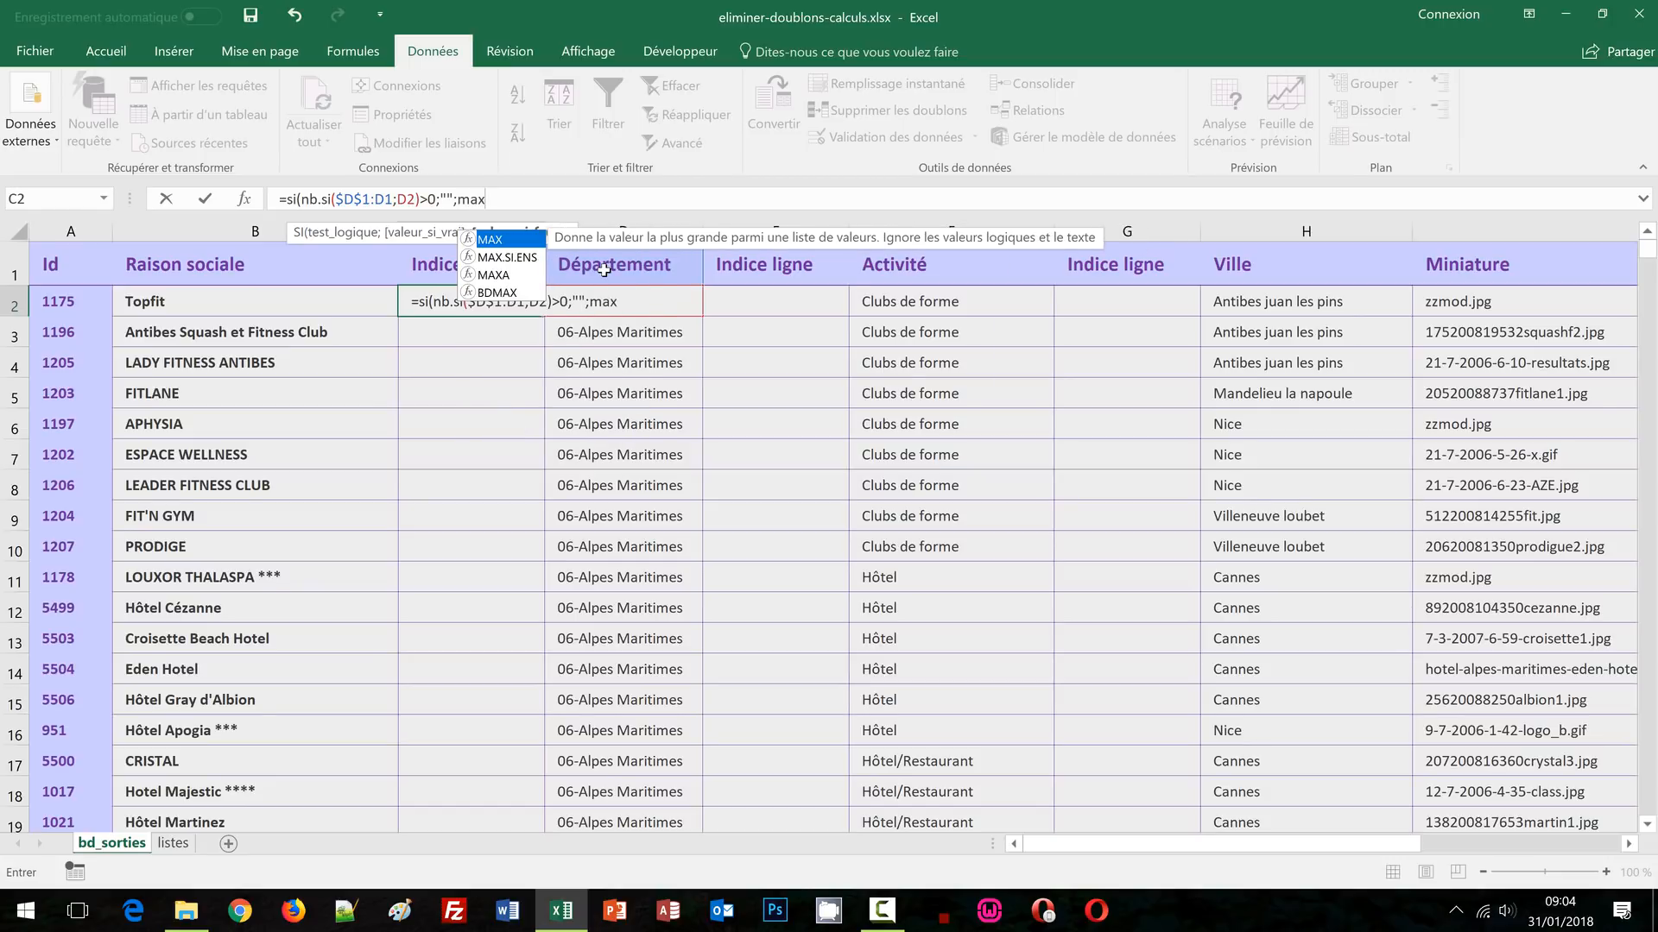
{"action": "type", "text": "("}
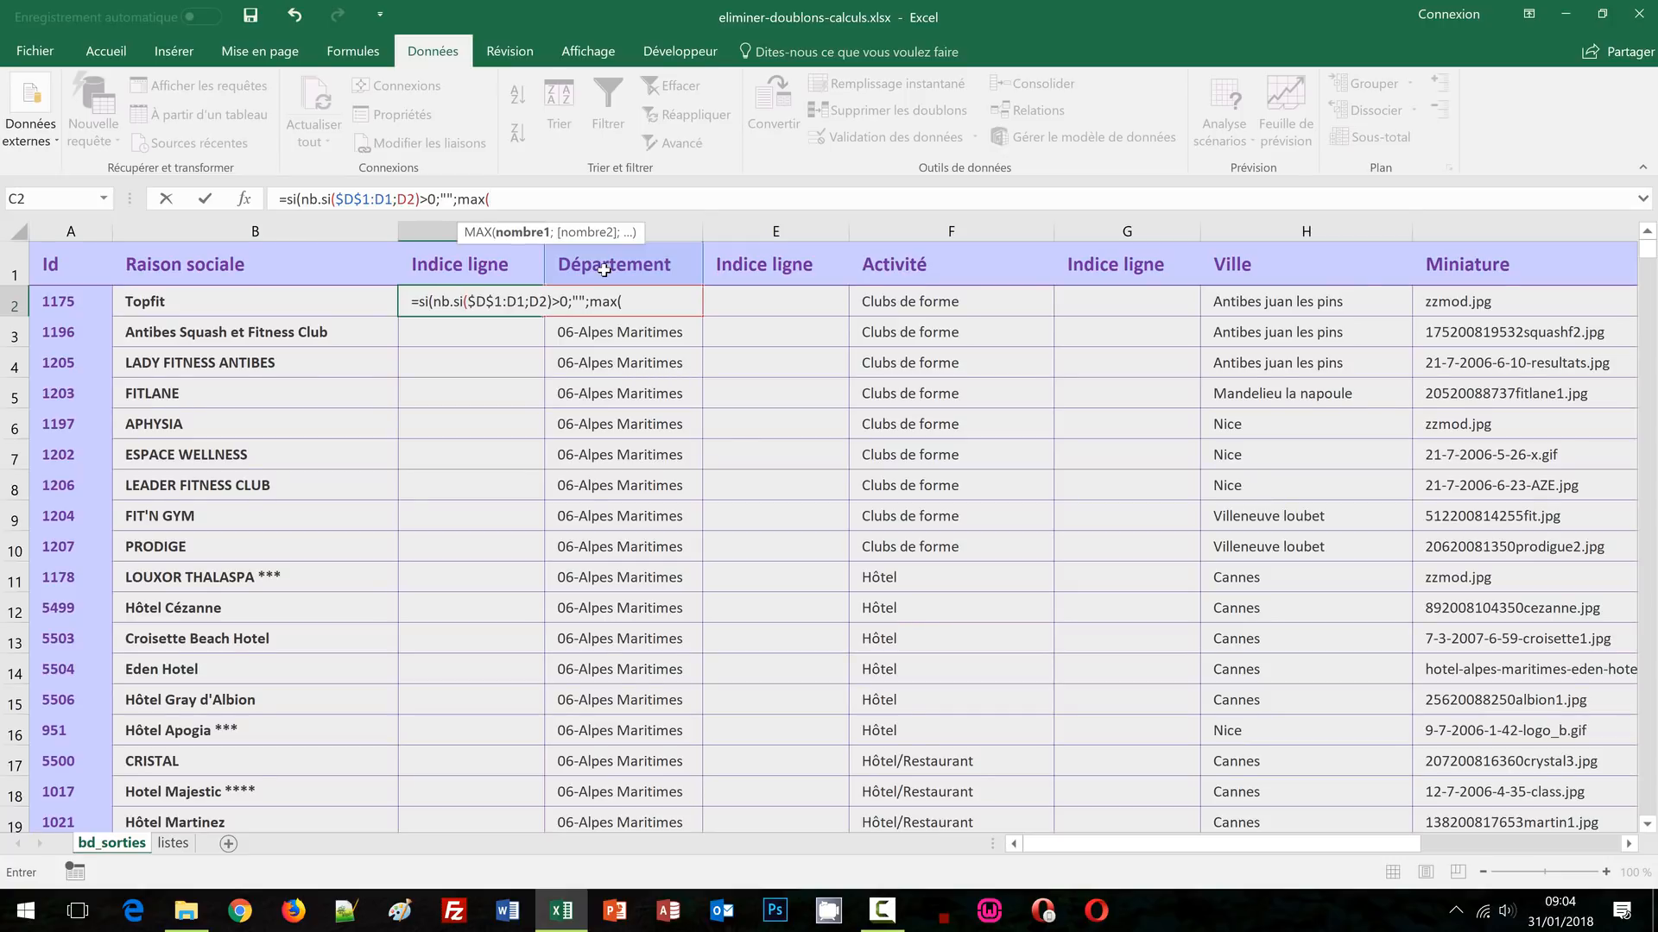
{"action": "left_click", "coordinate": [456, 266]}
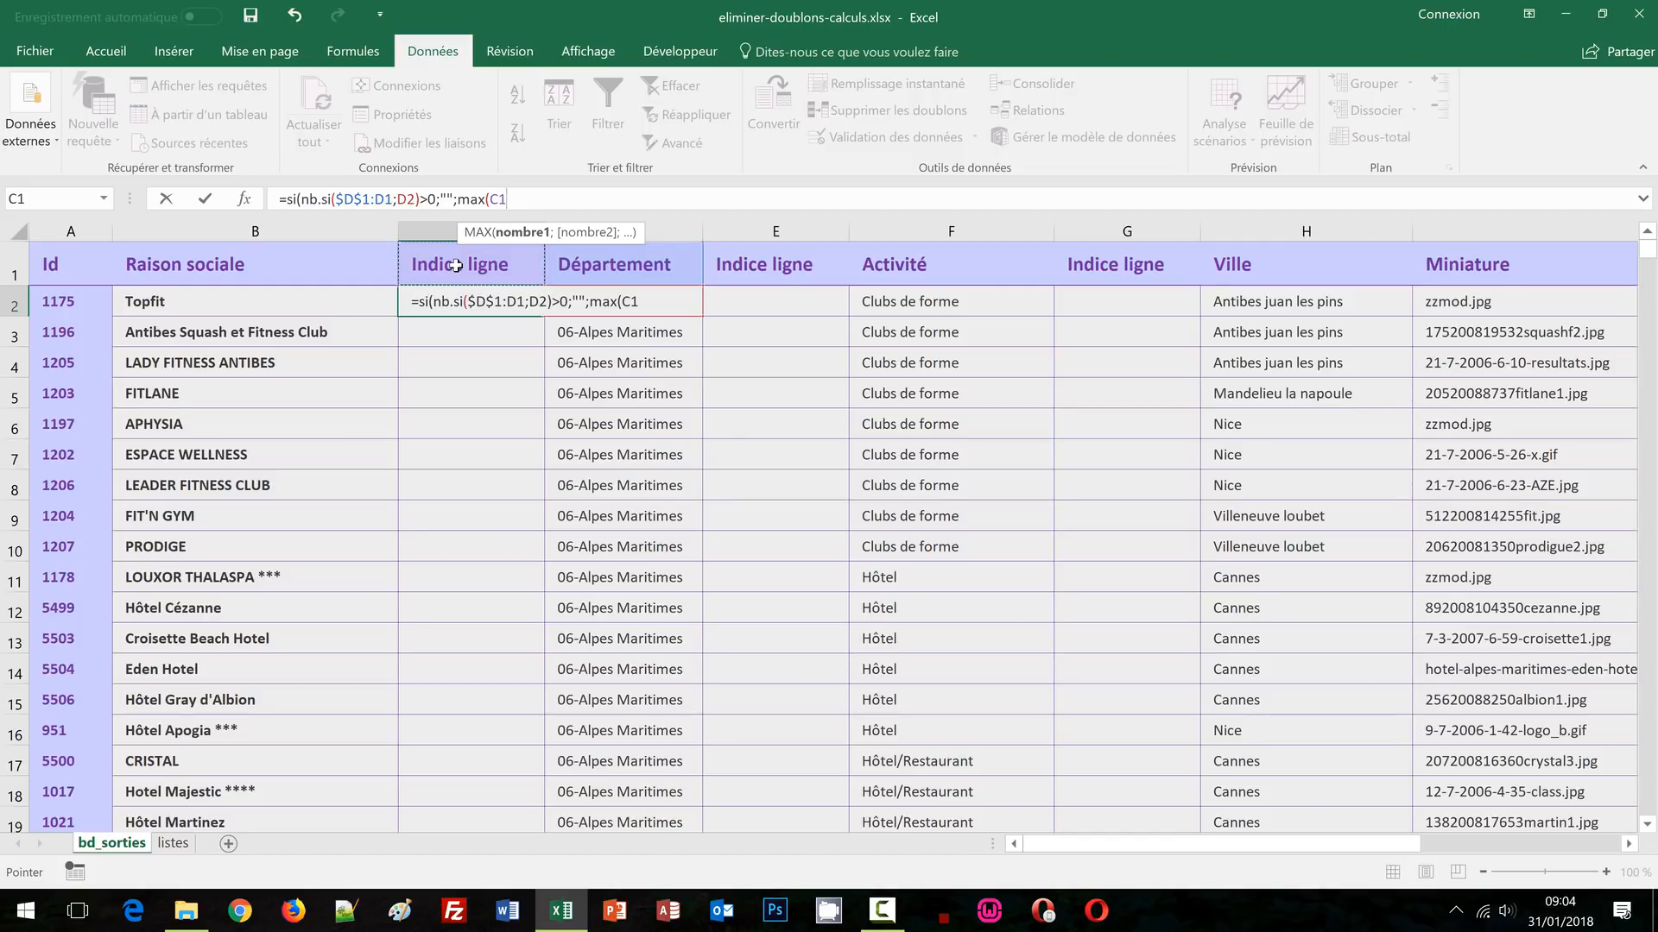
{"action": "key", "text": "F8"}
{"action": "left_click", "coordinate": [495, 199]}
{"action": "key", "text": "F4"}
{"action": "key", "text": "F4"}
Change $D$1 to D$1, append )+1 and commit =SI(NB.SI(D$1:D1;D2)>0;"";MAX(C$1:C1)+1)
{"action": "left_click", "coordinate": [355, 198]}
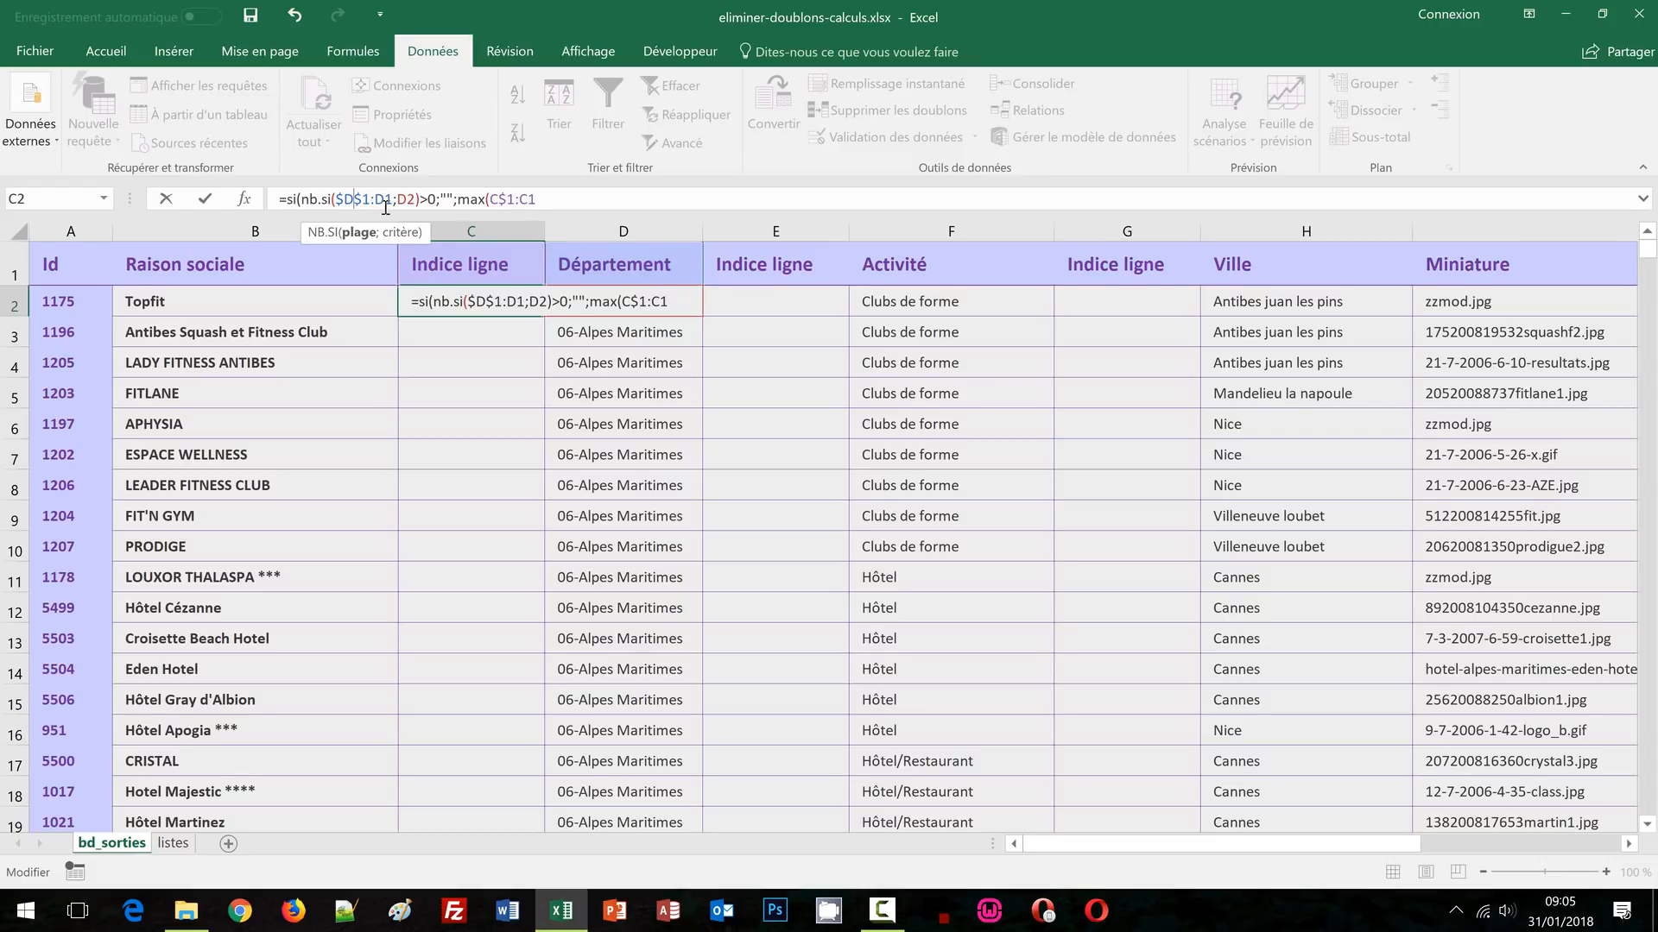
{"action": "key", "text": "F4"}
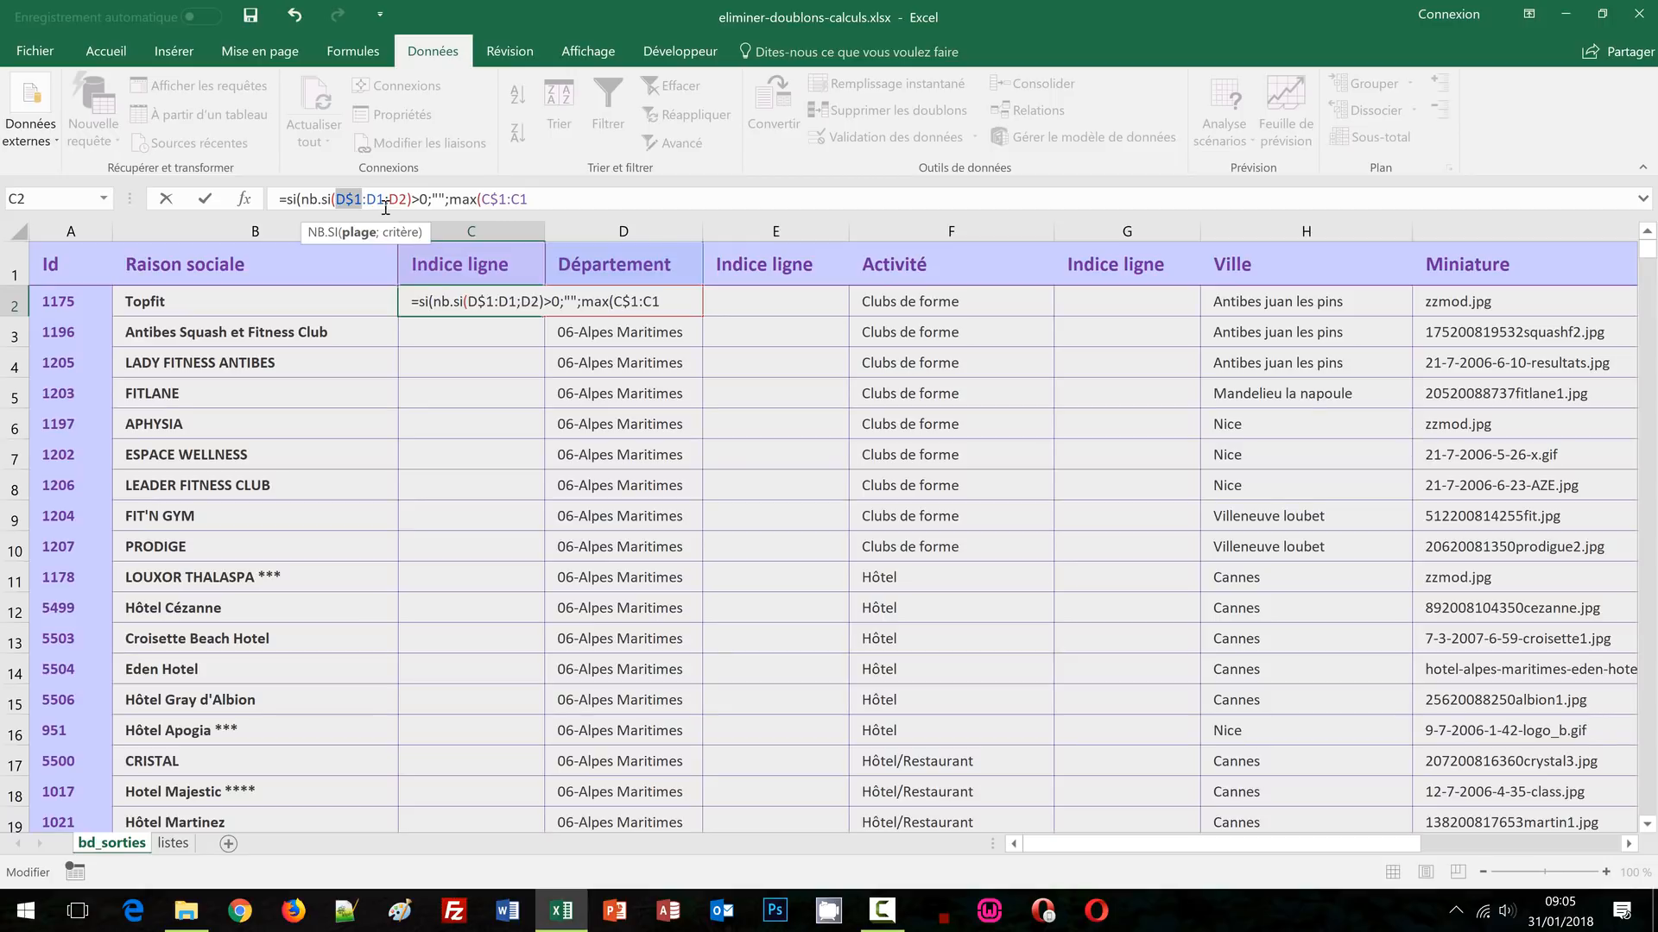
{"action": "left_click", "coordinate": [566, 199]}
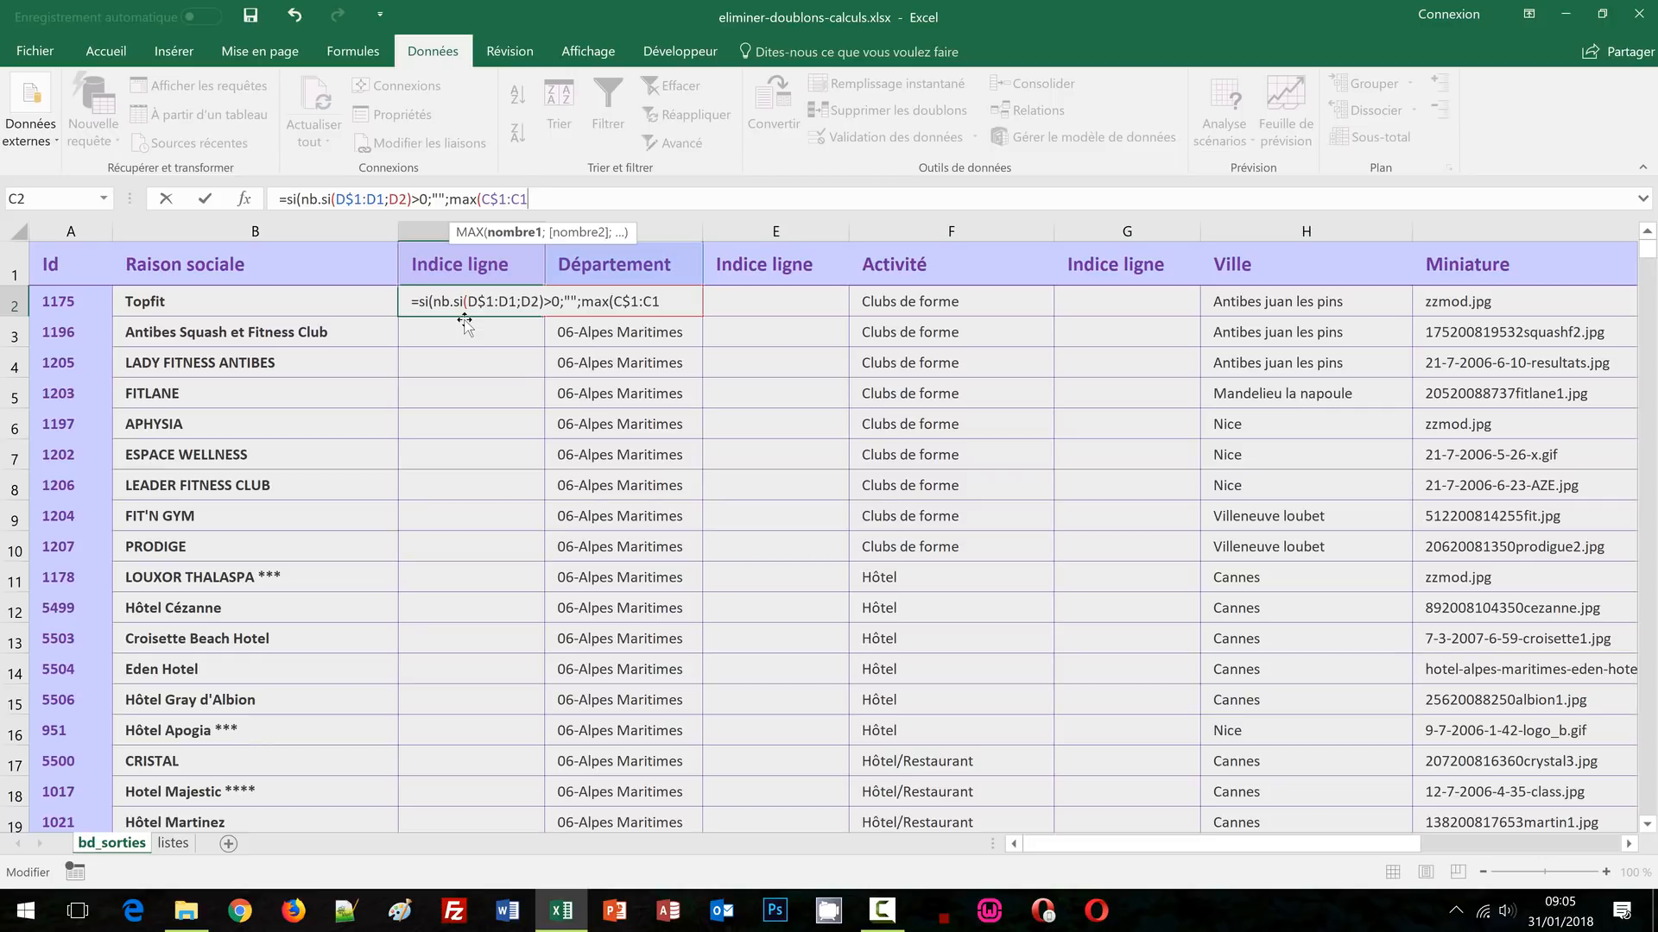
{"action": "type", "text": ")"}
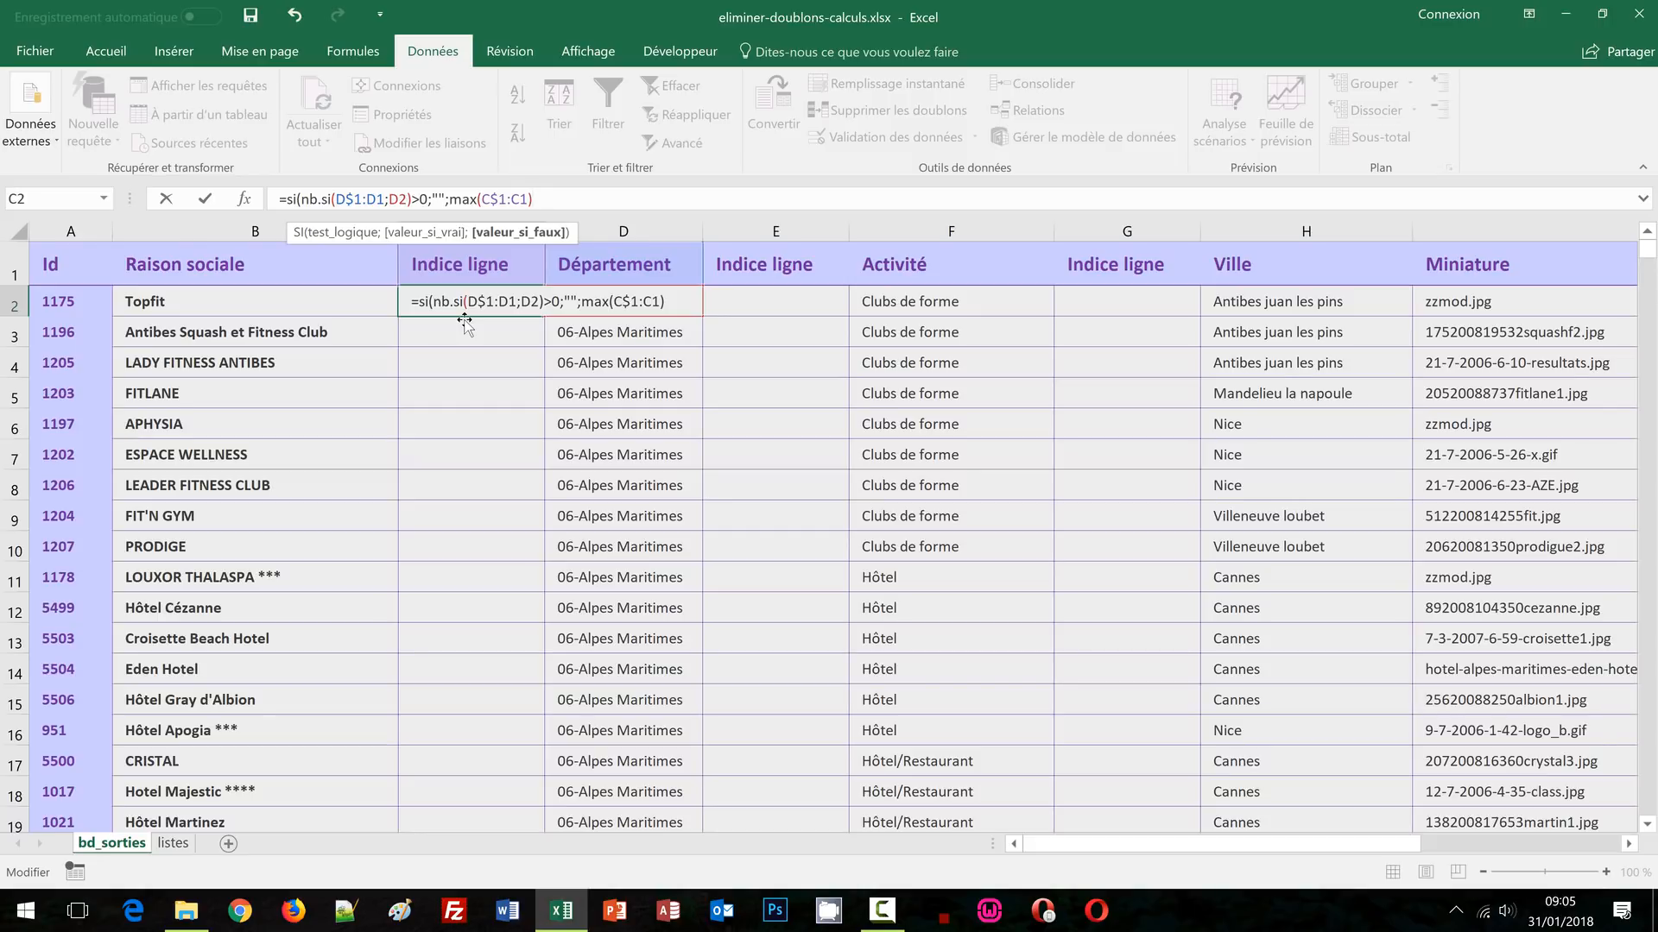
{"action": "type", "text": "+1"}
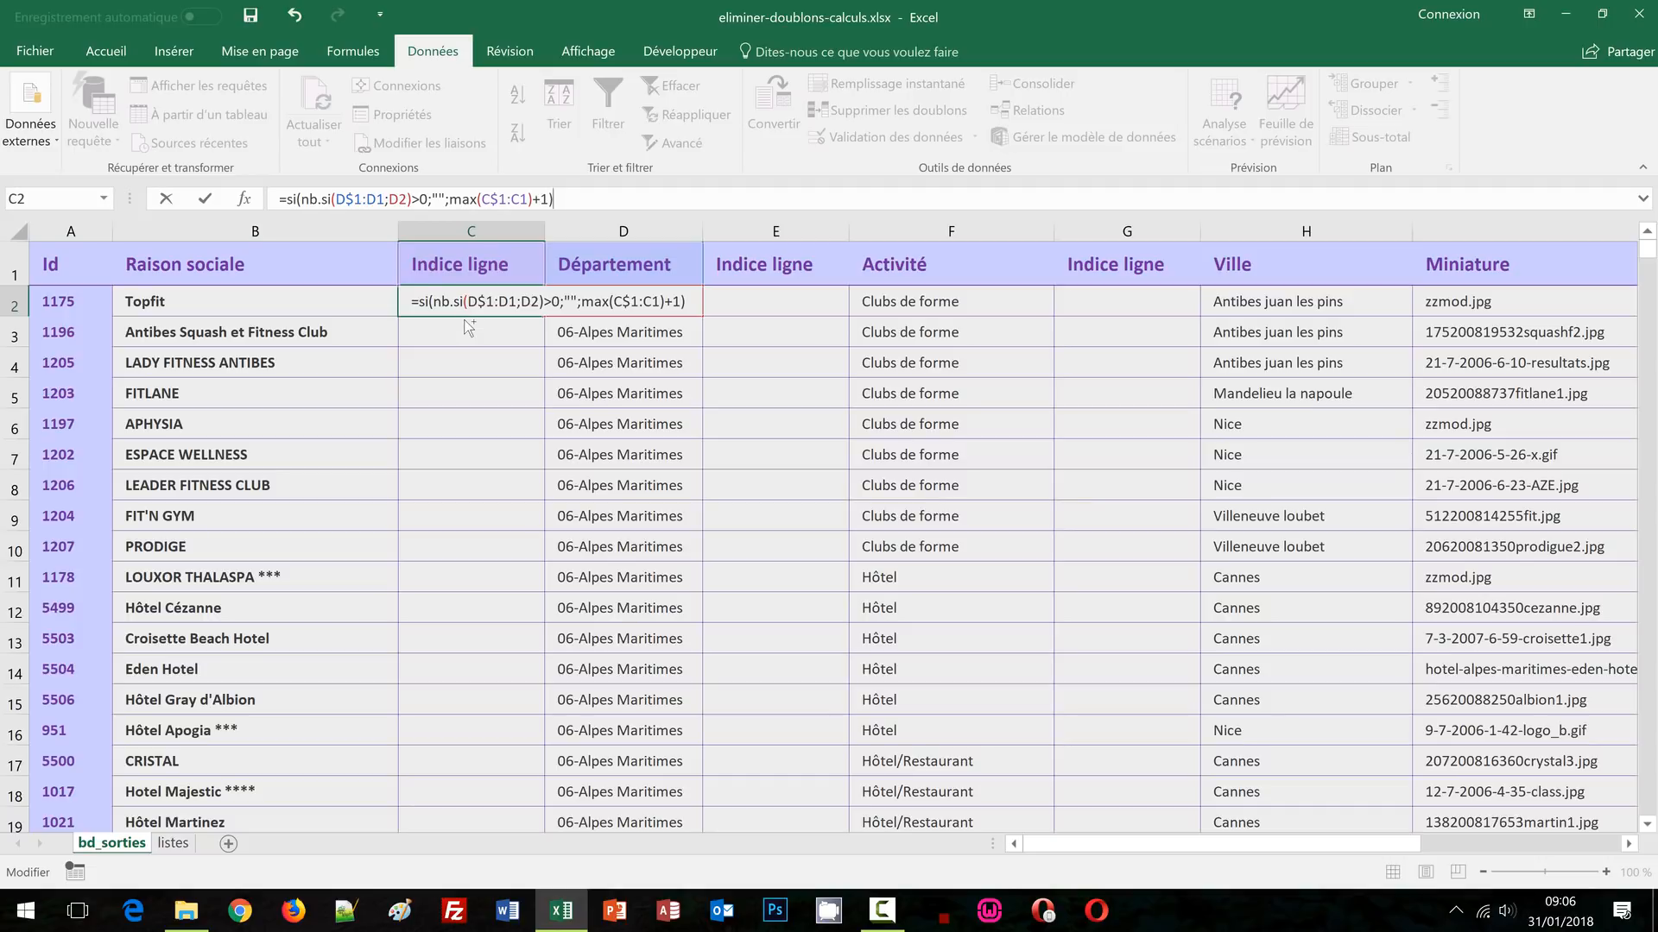
{"action": "key", "text": "ctrl+Return"}
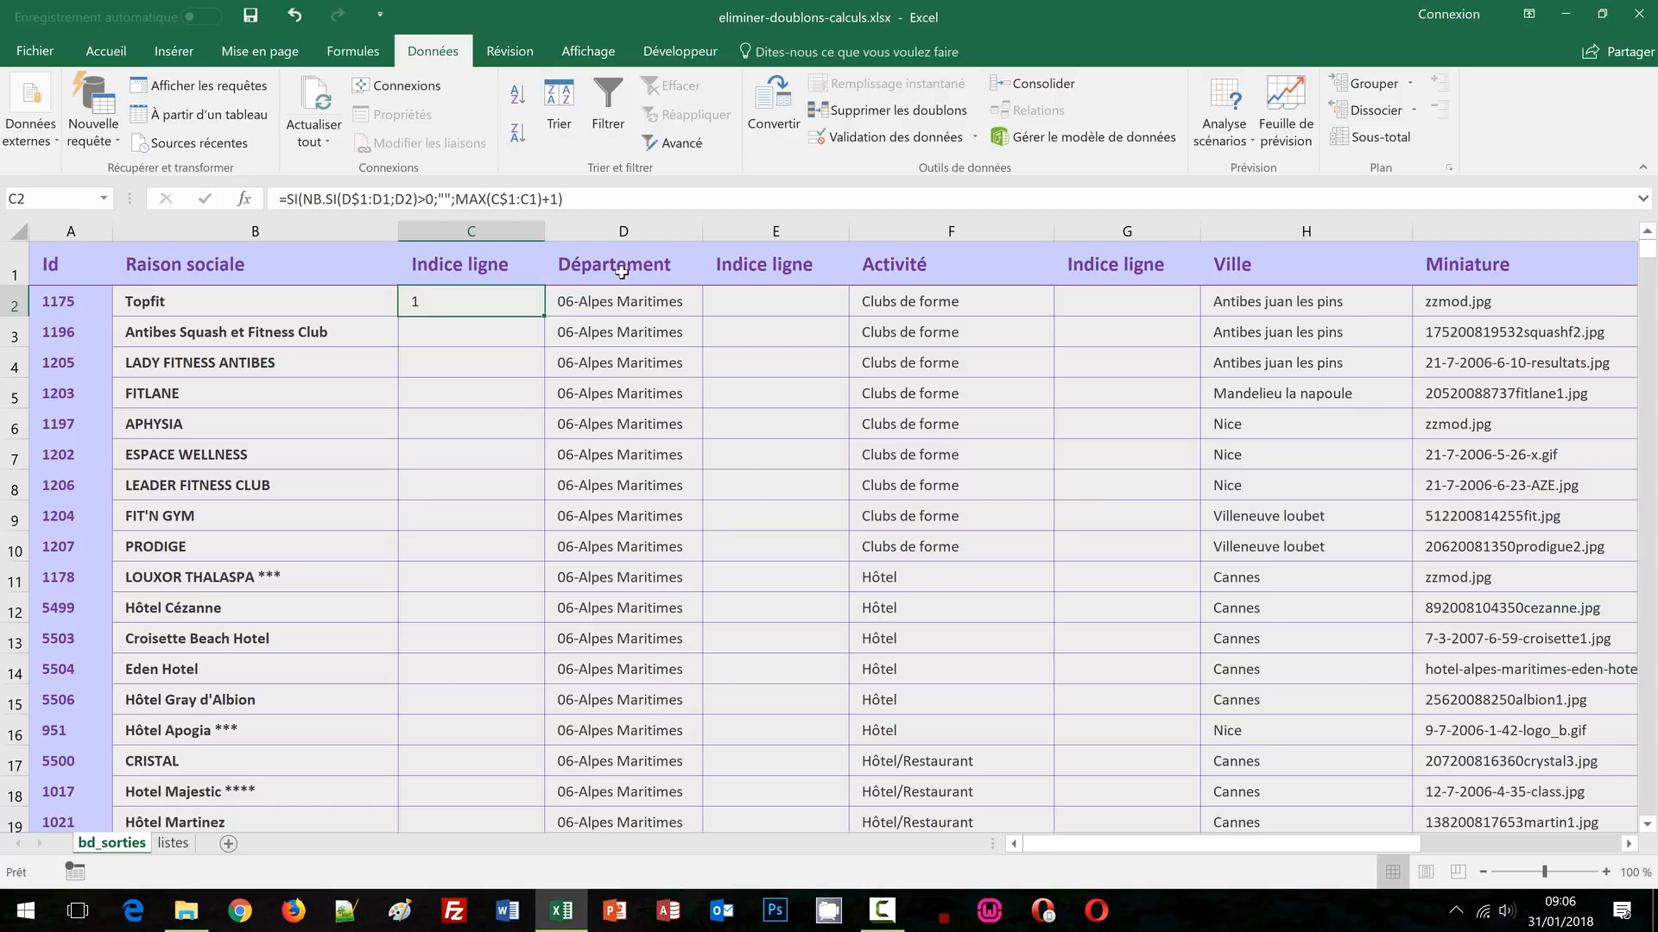
Fill C2's formula down column C, scroll through the numbered results, then return to C2
{"action": "double_click", "coordinate": [545, 313]}
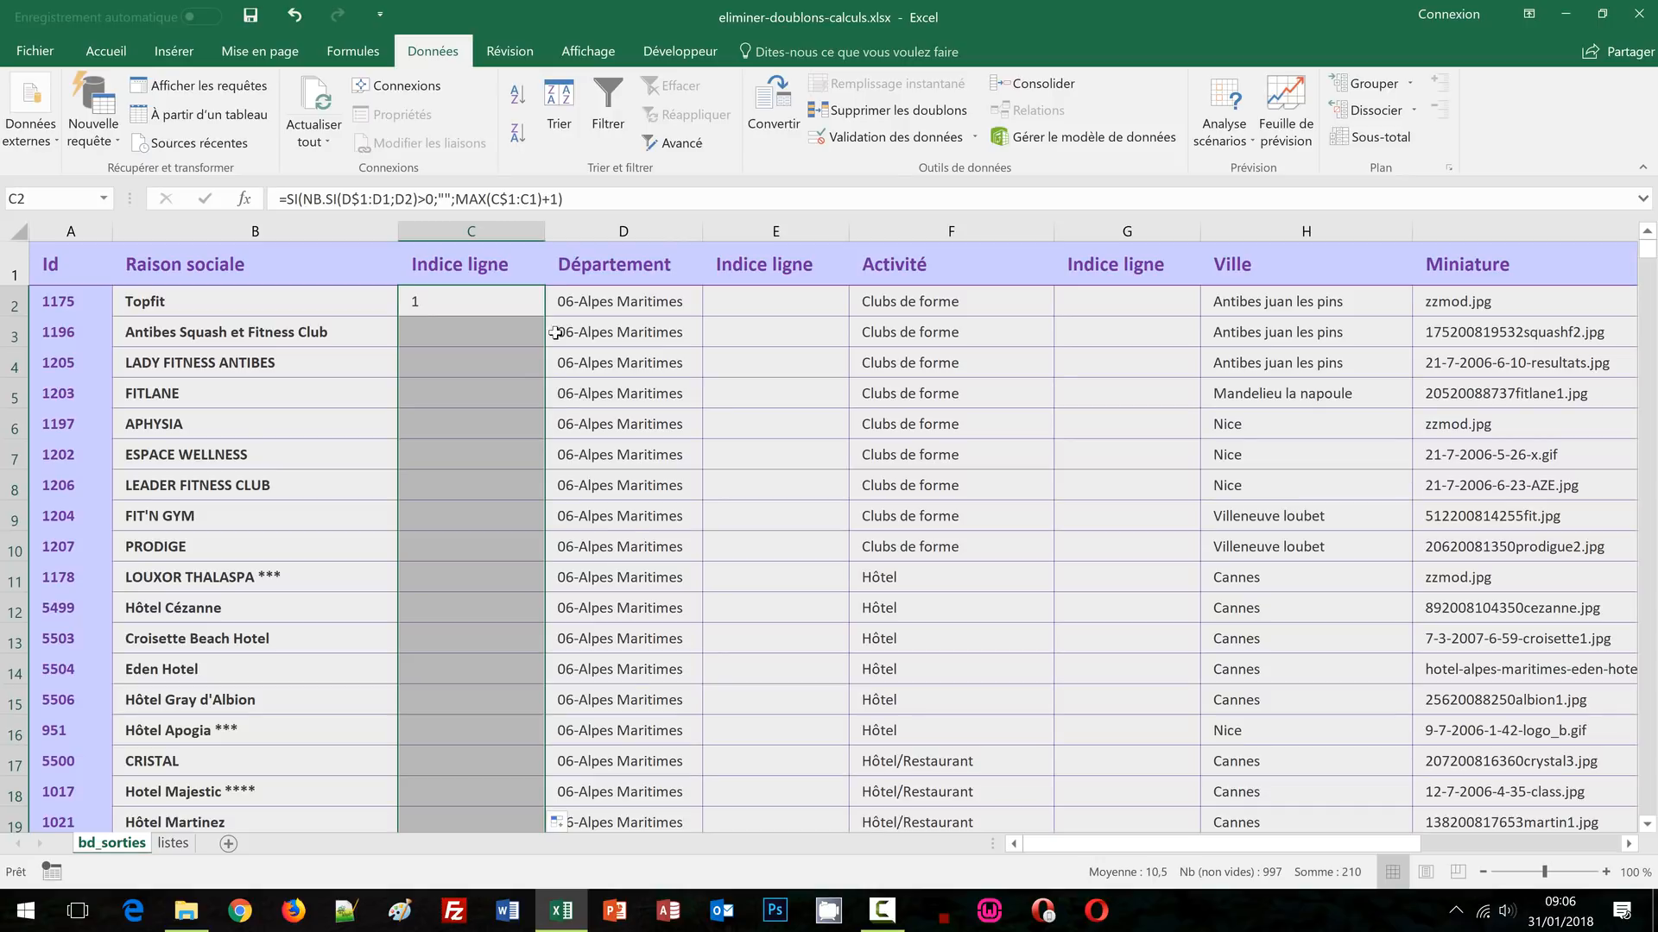
{"action": "scroll", "coordinate": [556, 354], "scroll_direction": "down", "scroll_amount": 4}
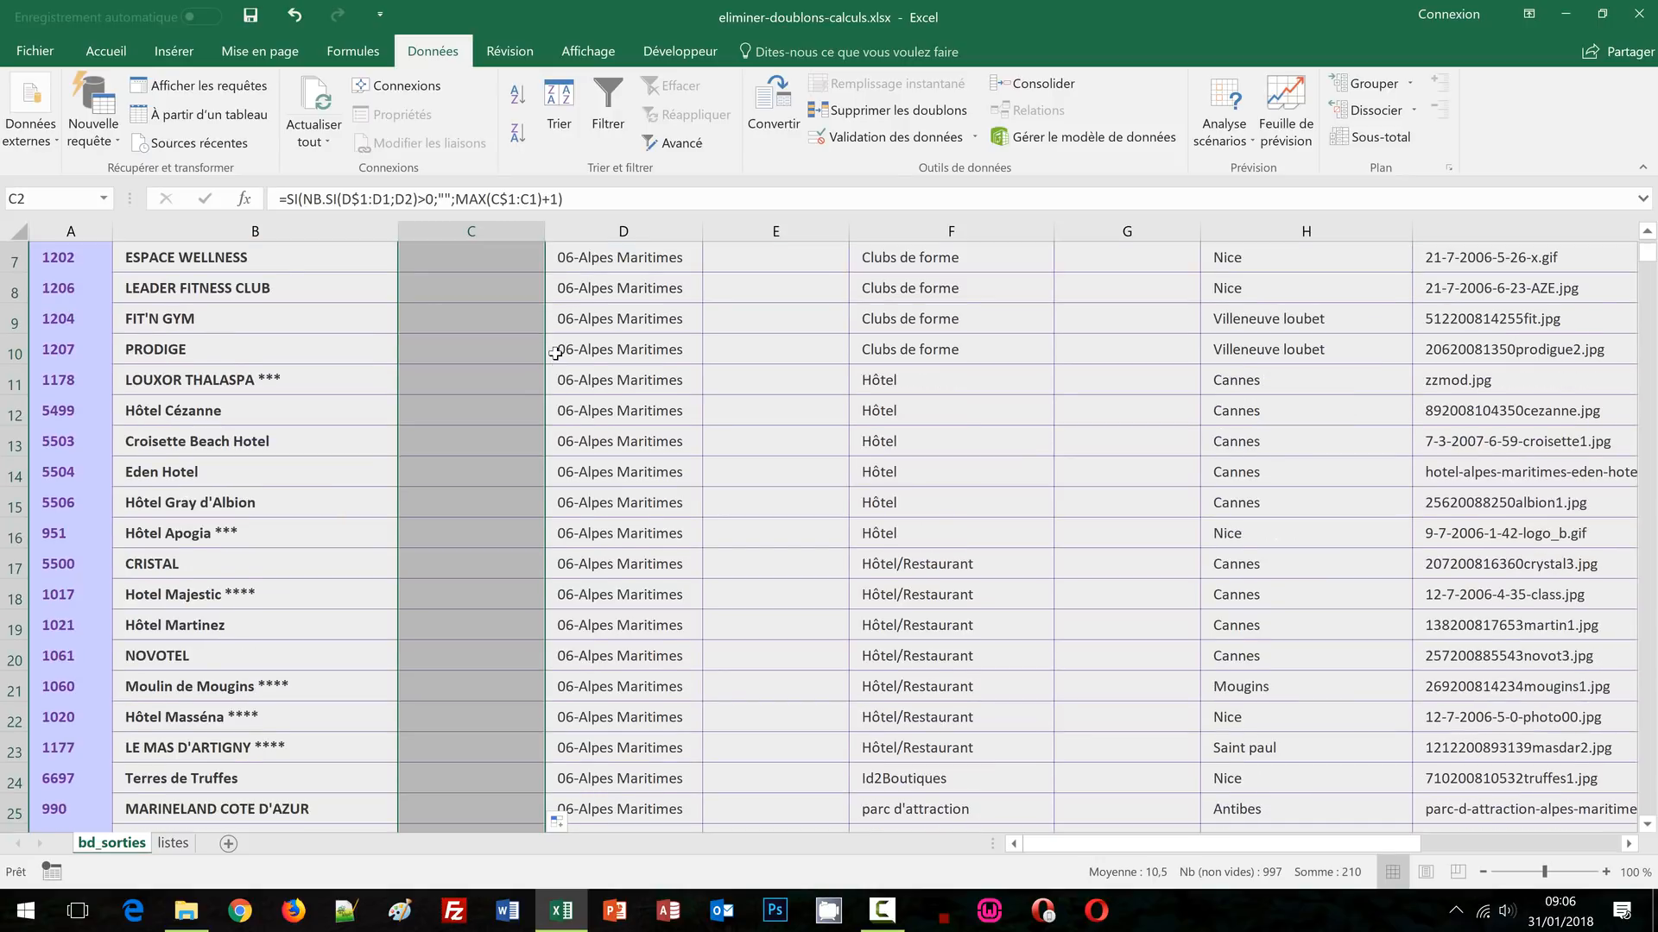
{"action": "scroll", "coordinate": [556, 358], "scroll_direction": "down", "scroll_amount": 7}
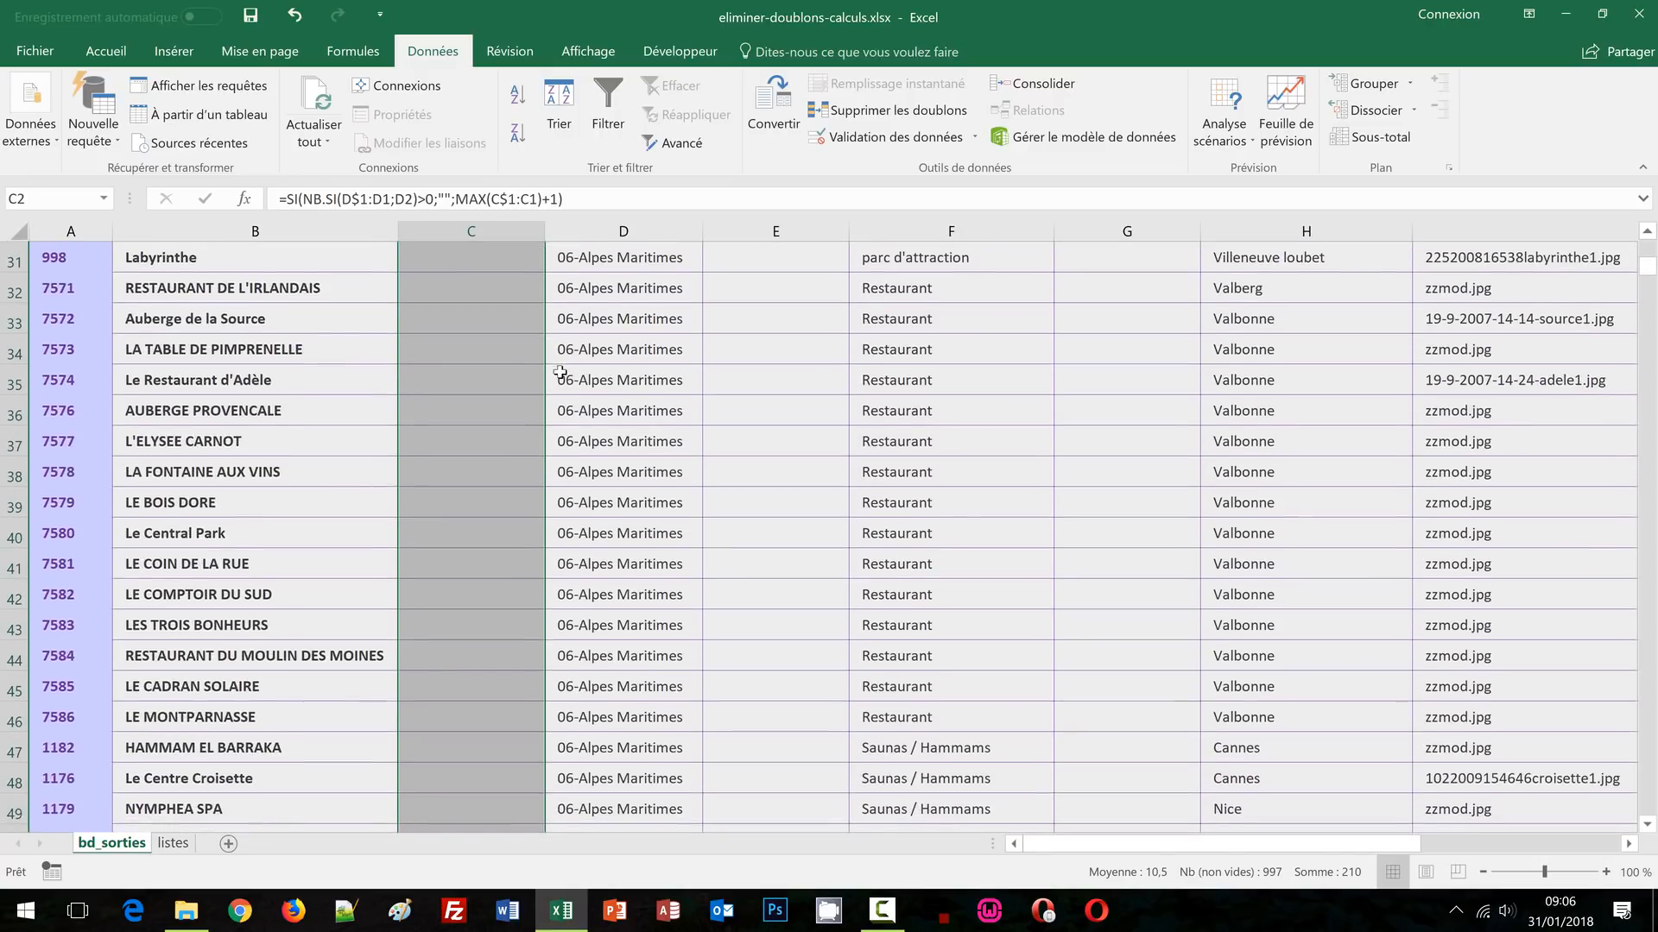
{"action": "scroll", "coordinate": [597, 412], "scroll_direction": "down", "scroll_amount": 5}
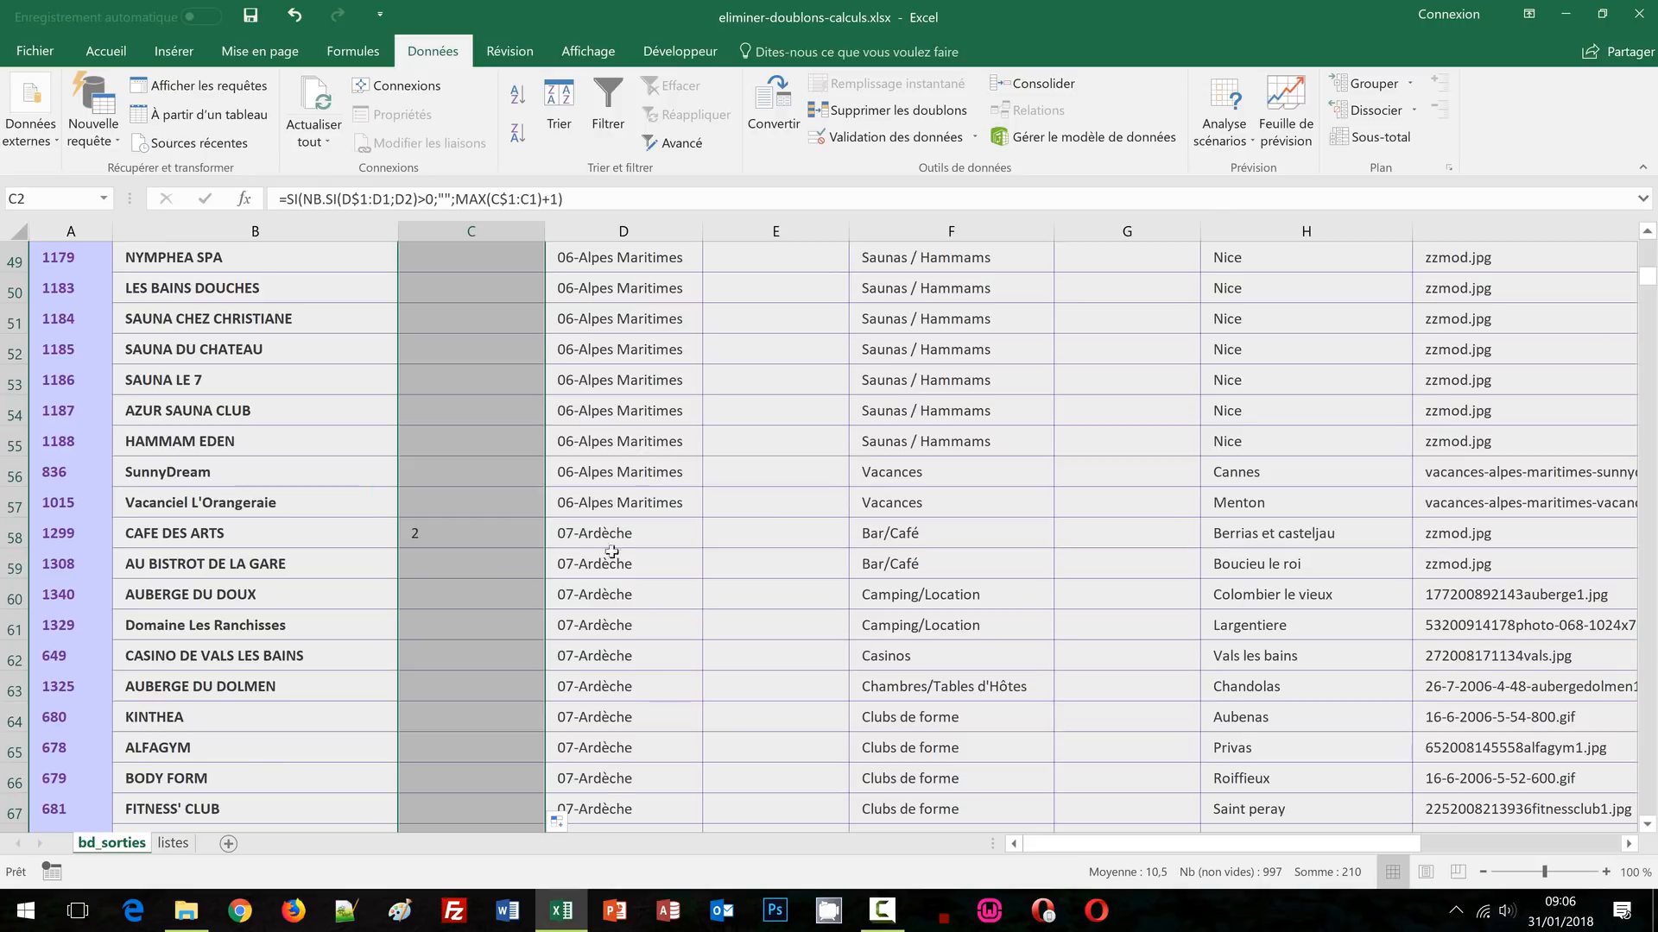
{"action": "scroll", "coordinate": [635, 531], "scroll_direction": "down", "scroll_amount": 2}
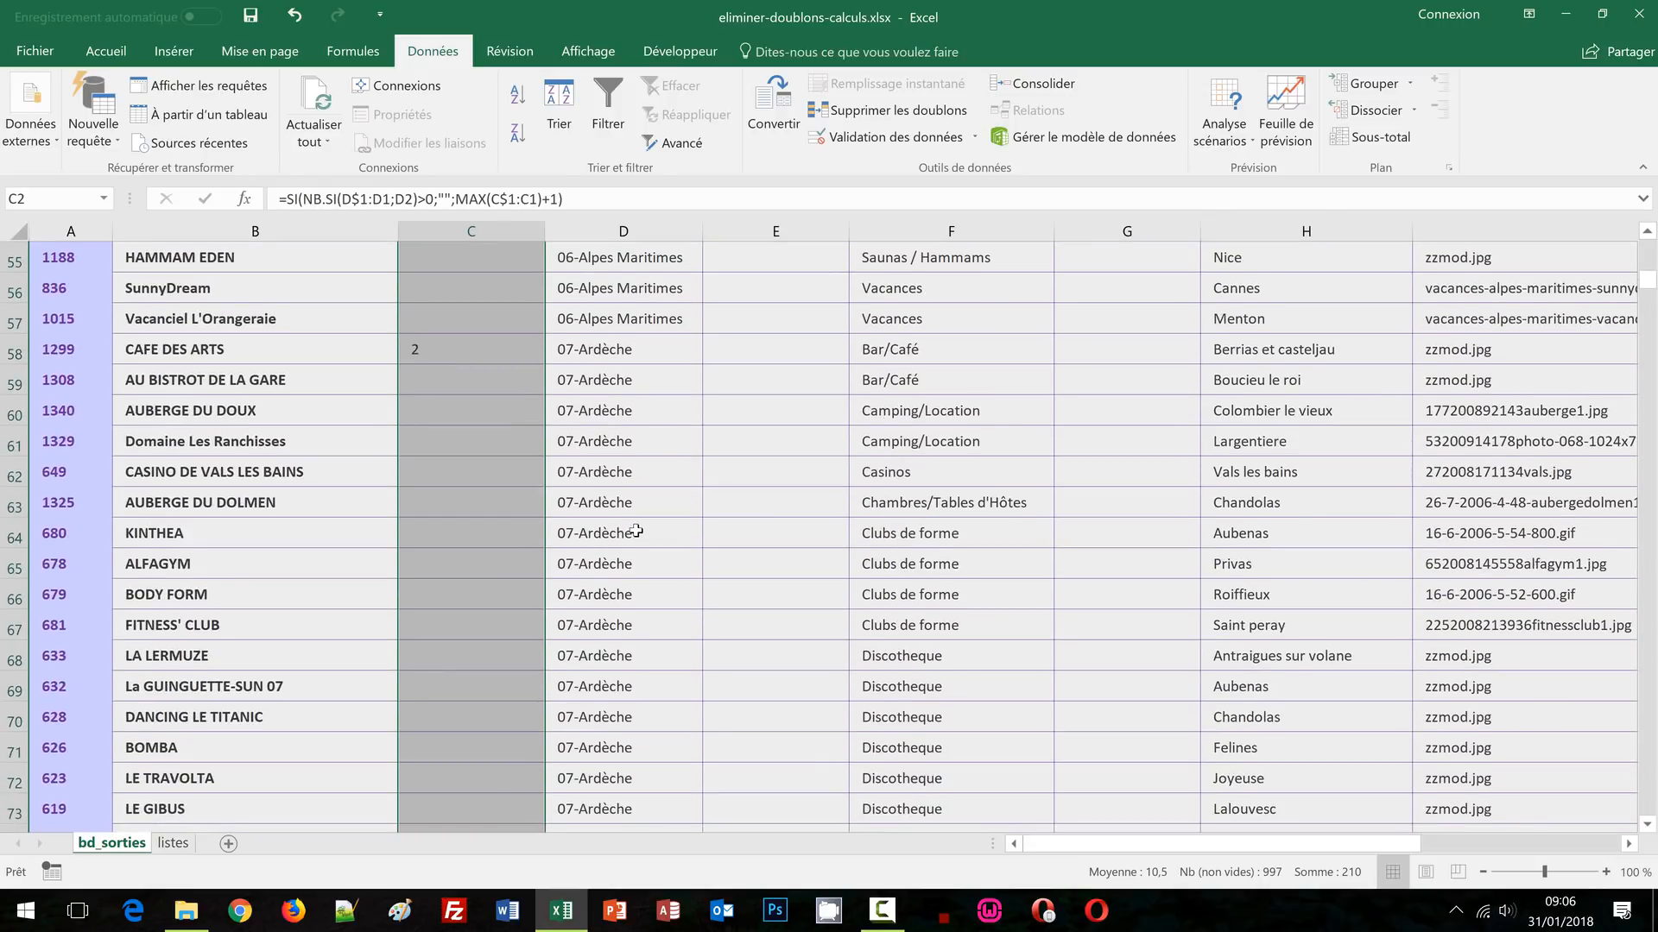
{"action": "scroll", "coordinate": [575, 451], "scroll_direction": "down", "scroll_amount": 7}
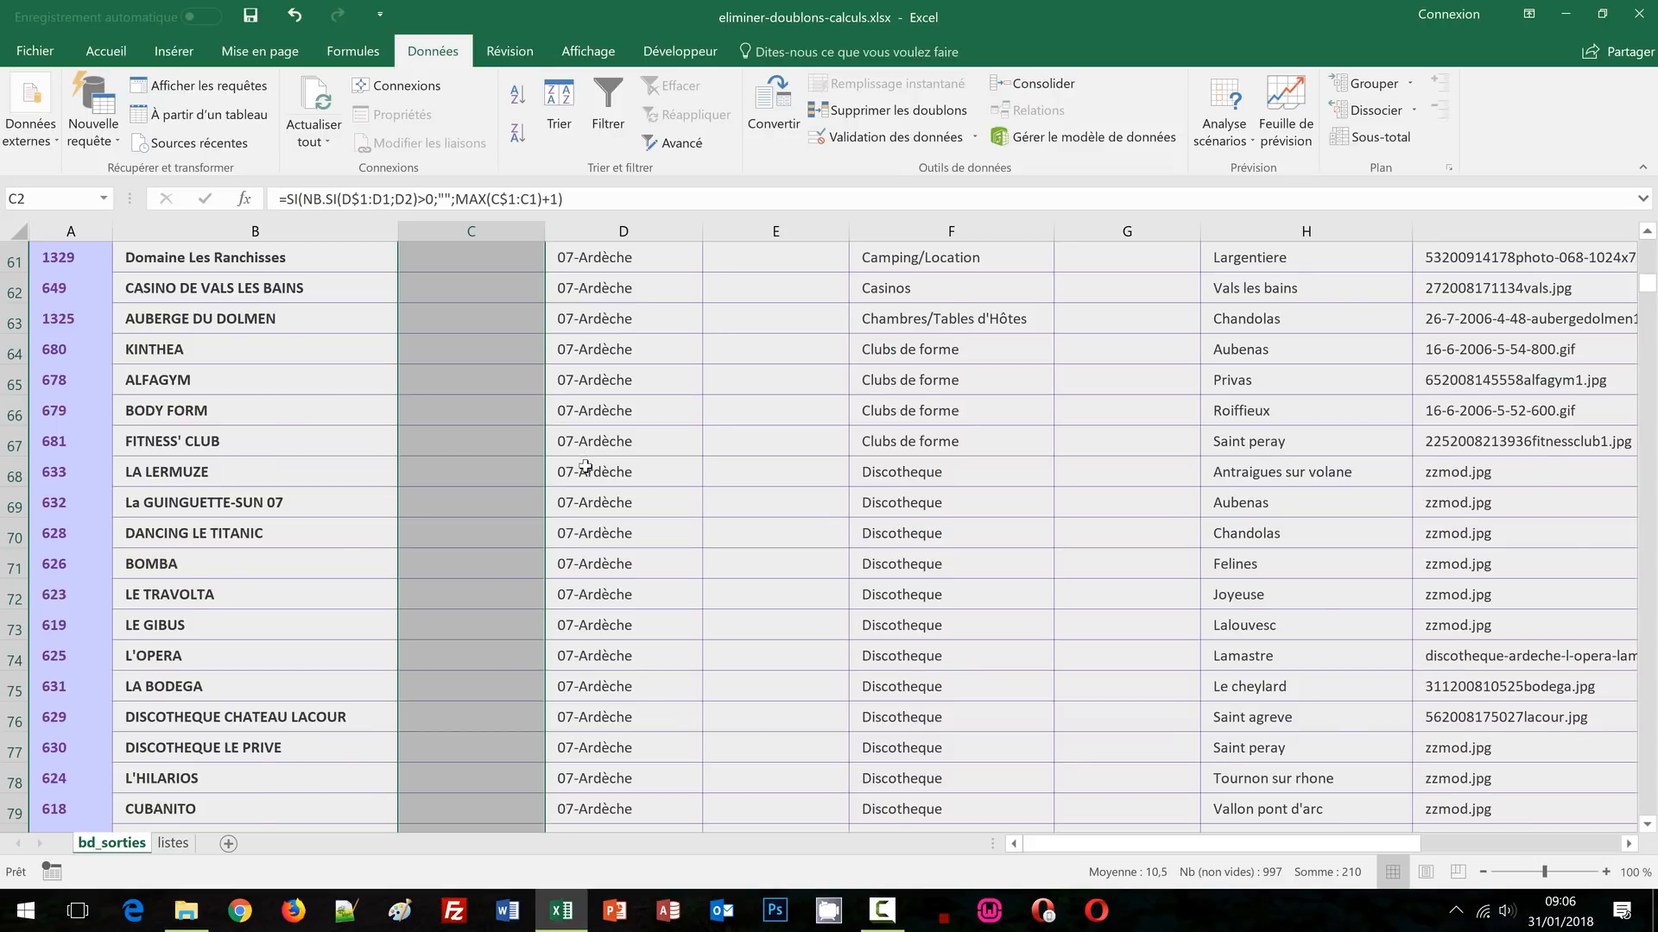
{"action": "scroll", "coordinate": [585, 468], "scroll_direction": "down", "scroll_amount": 8}
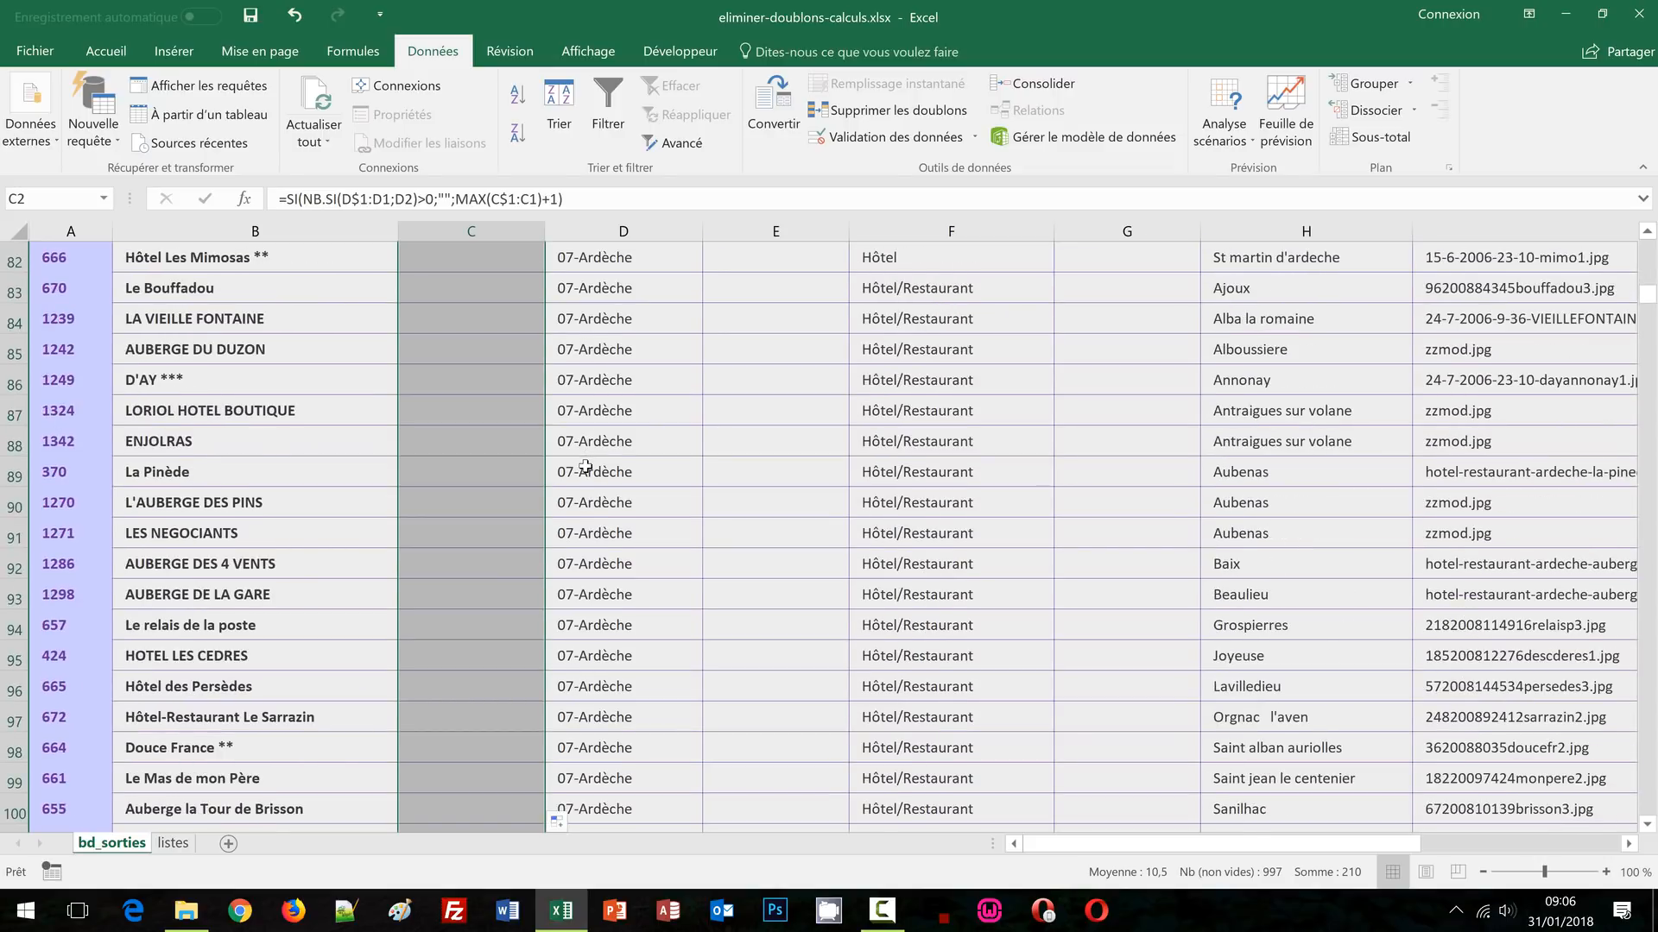
{"action": "scroll", "coordinate": [586, 467], "scroll_direction": "down", "scroll_amount": 8}
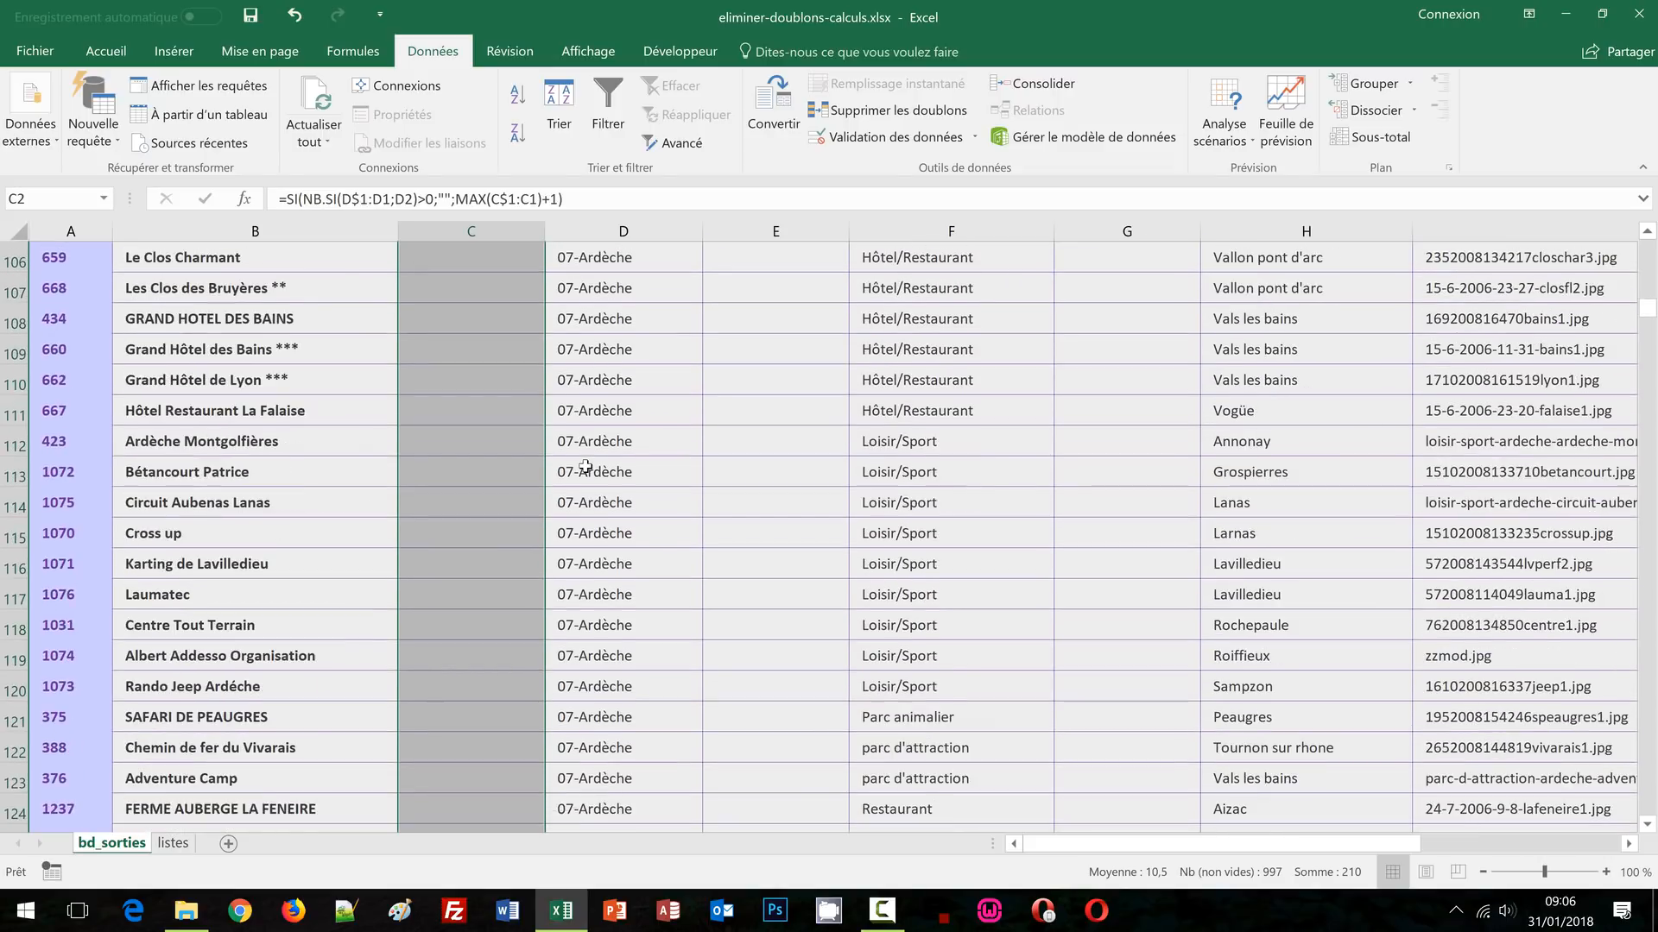
{"action": "scroll", "coordinate": [586, 467], "scroll_direction": "down", "scroll_amount": 8}
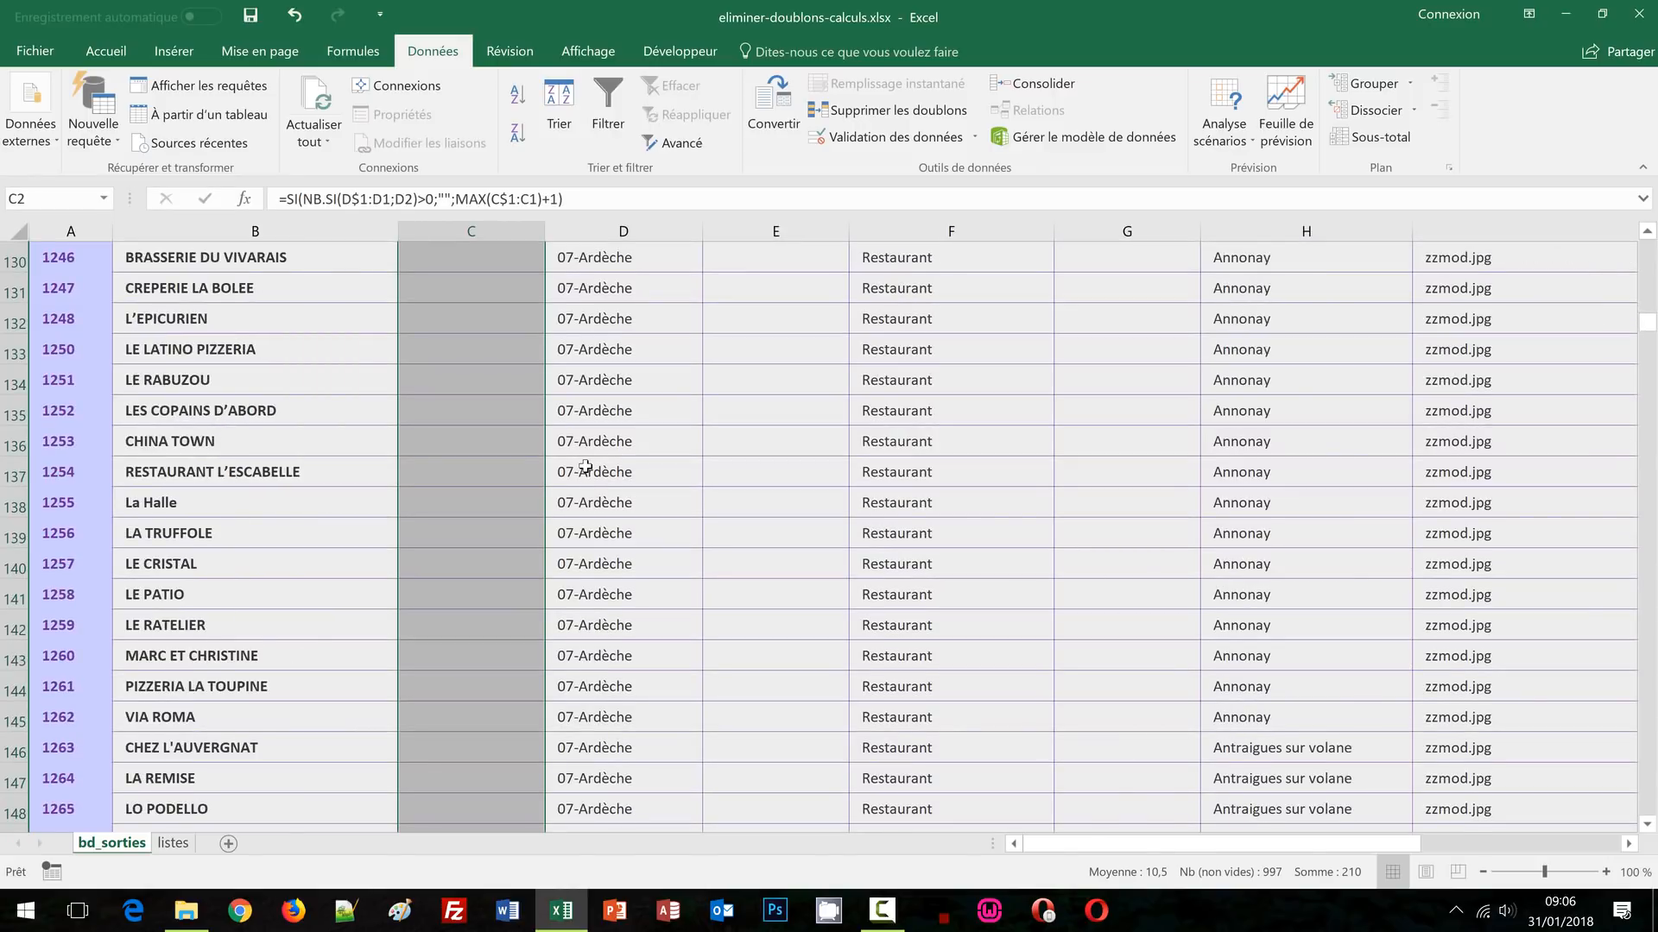
{"action": "scroll", "coordinate": [619, 583], "scroll_direction": "down", "scroll_amount": 9}
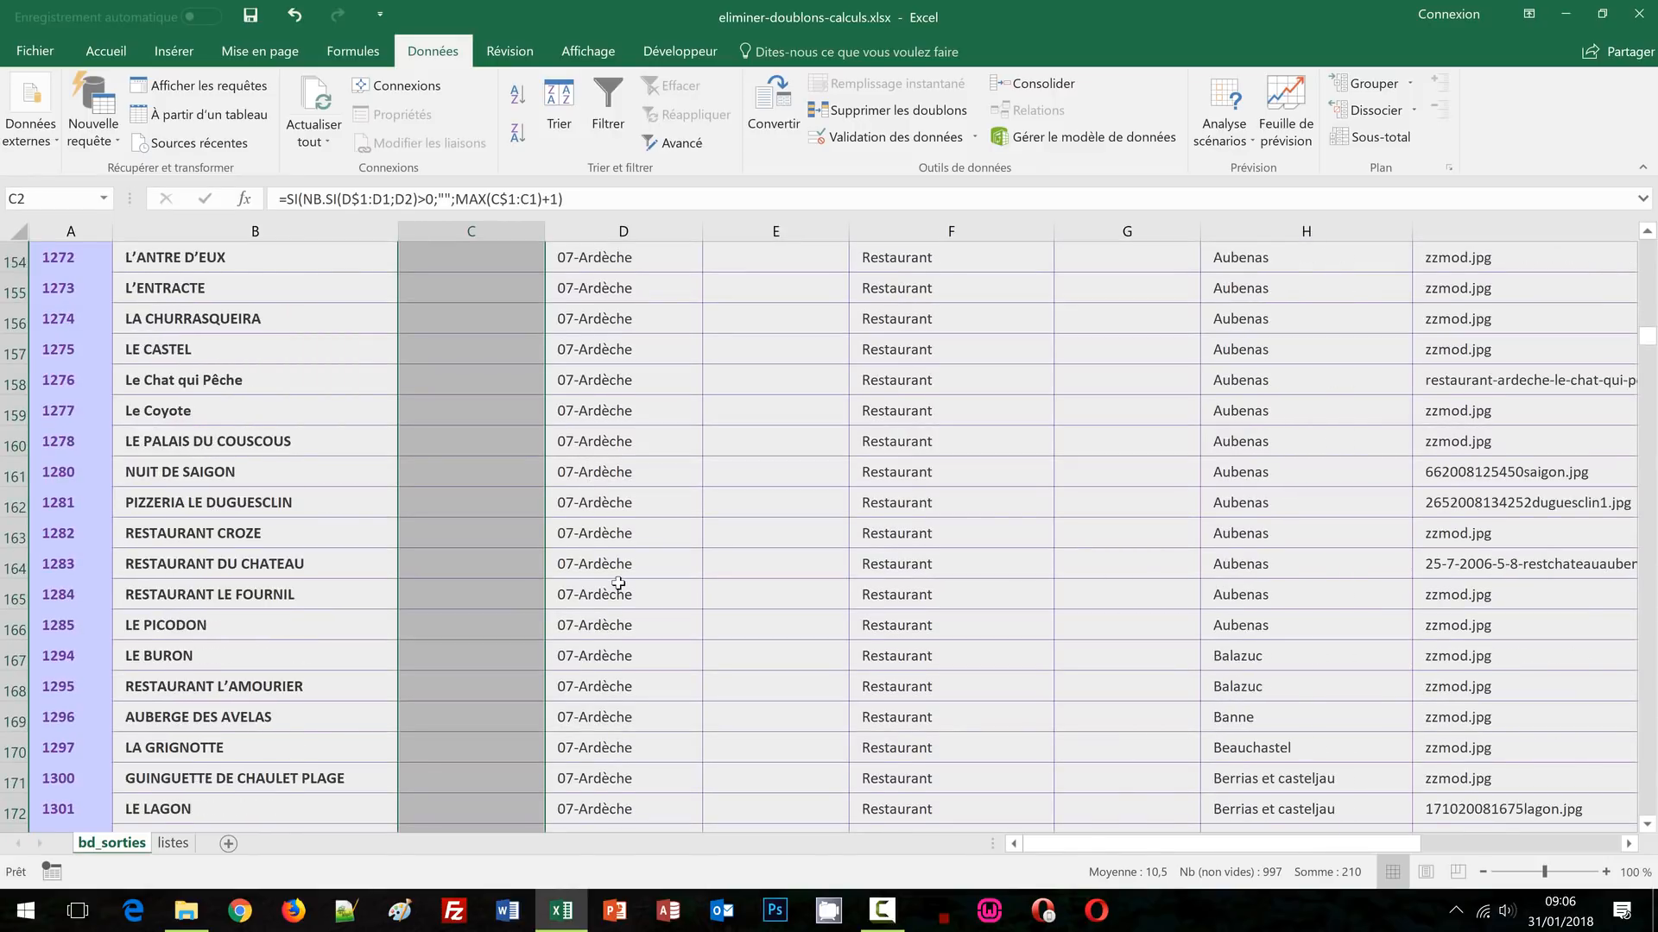
{"action": "scroll", "coordinate": [619, 583], "scroll_direction": "down", "scroll_amount": 5}
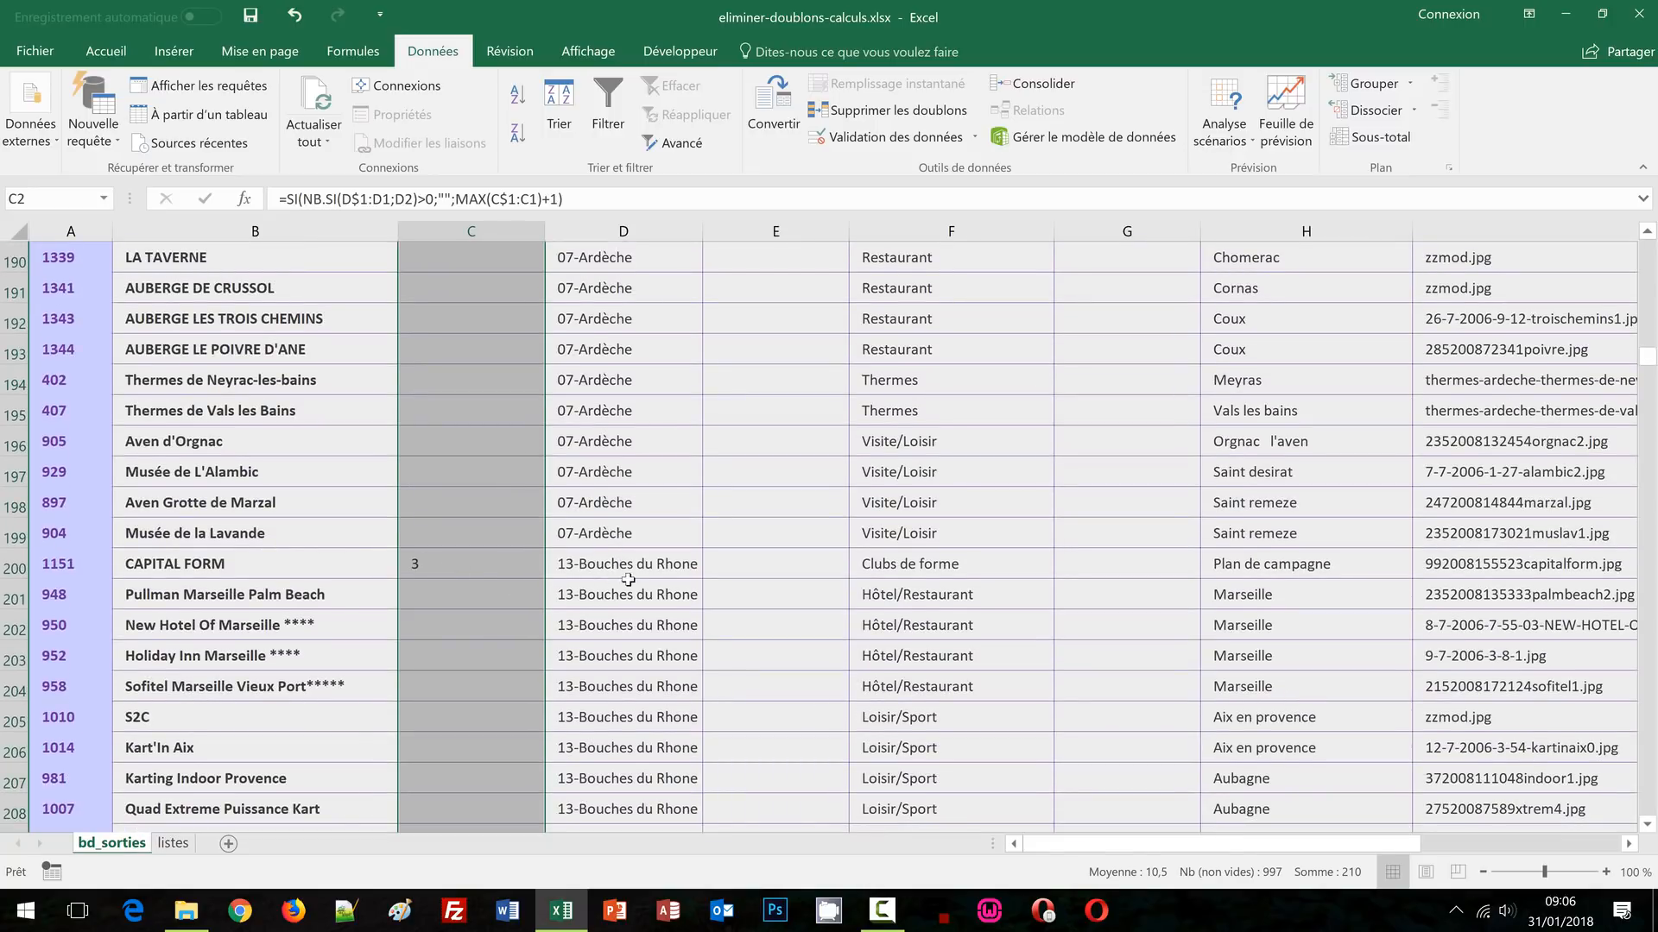
{"action": "scroll", "coordinate": [630, 576], "scroll_direction": "down", "scroll_amount": 5}
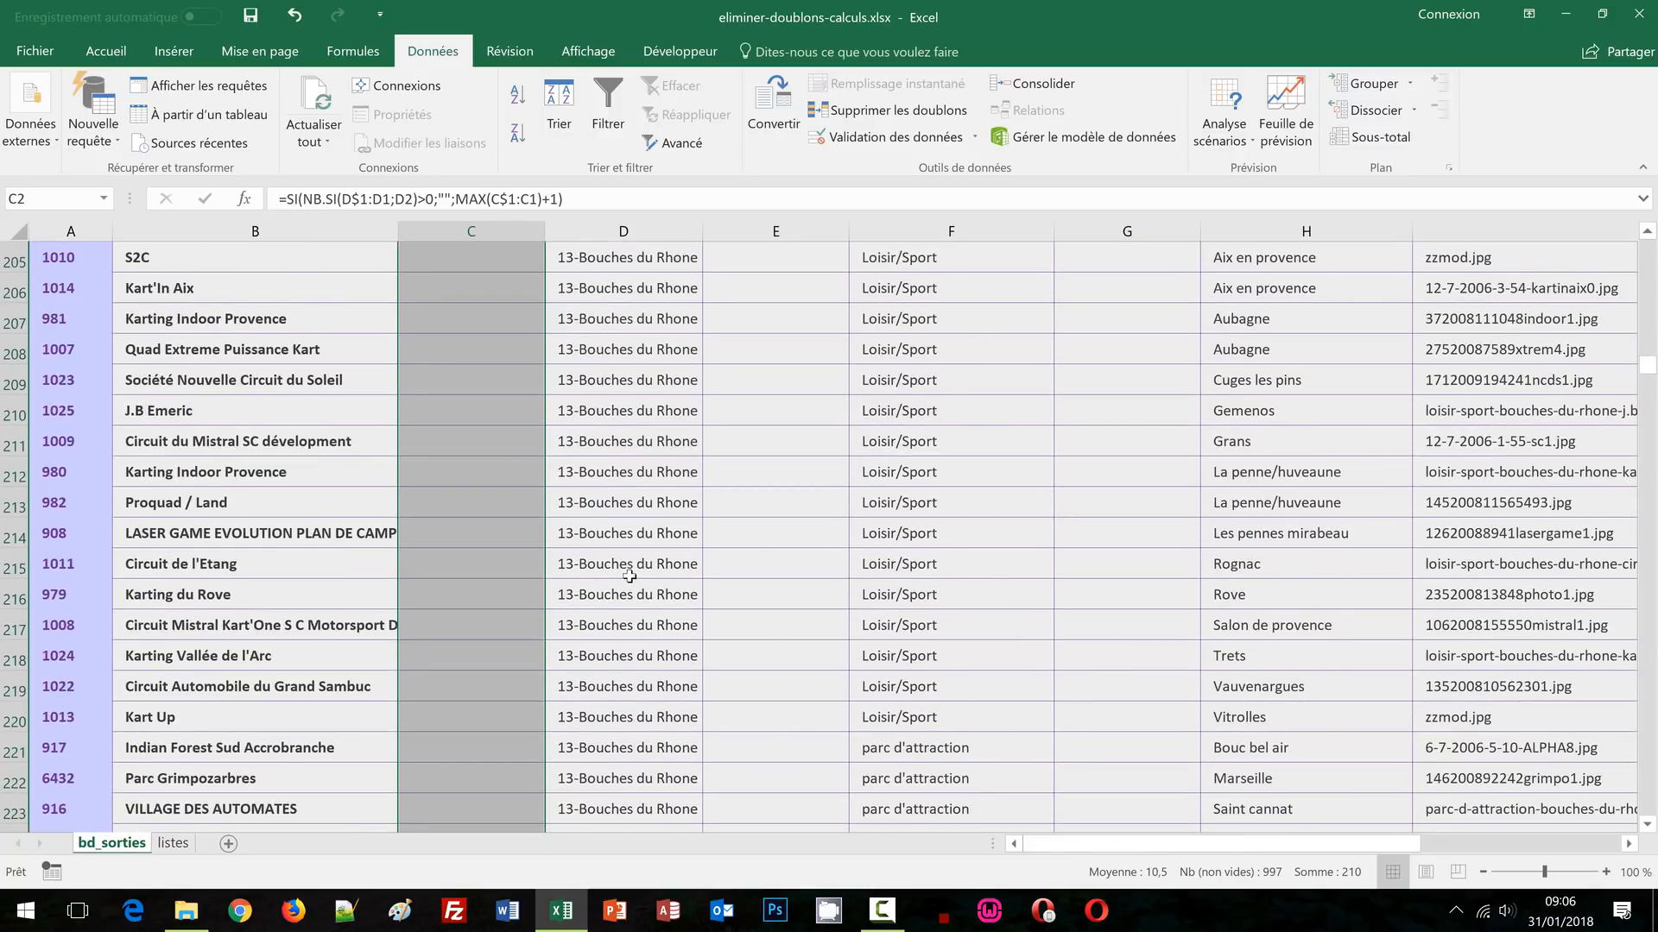
{"action": "scroll", "coordinate": [630, 575], "scroll_direction": "down", "scroll_amount": 8}
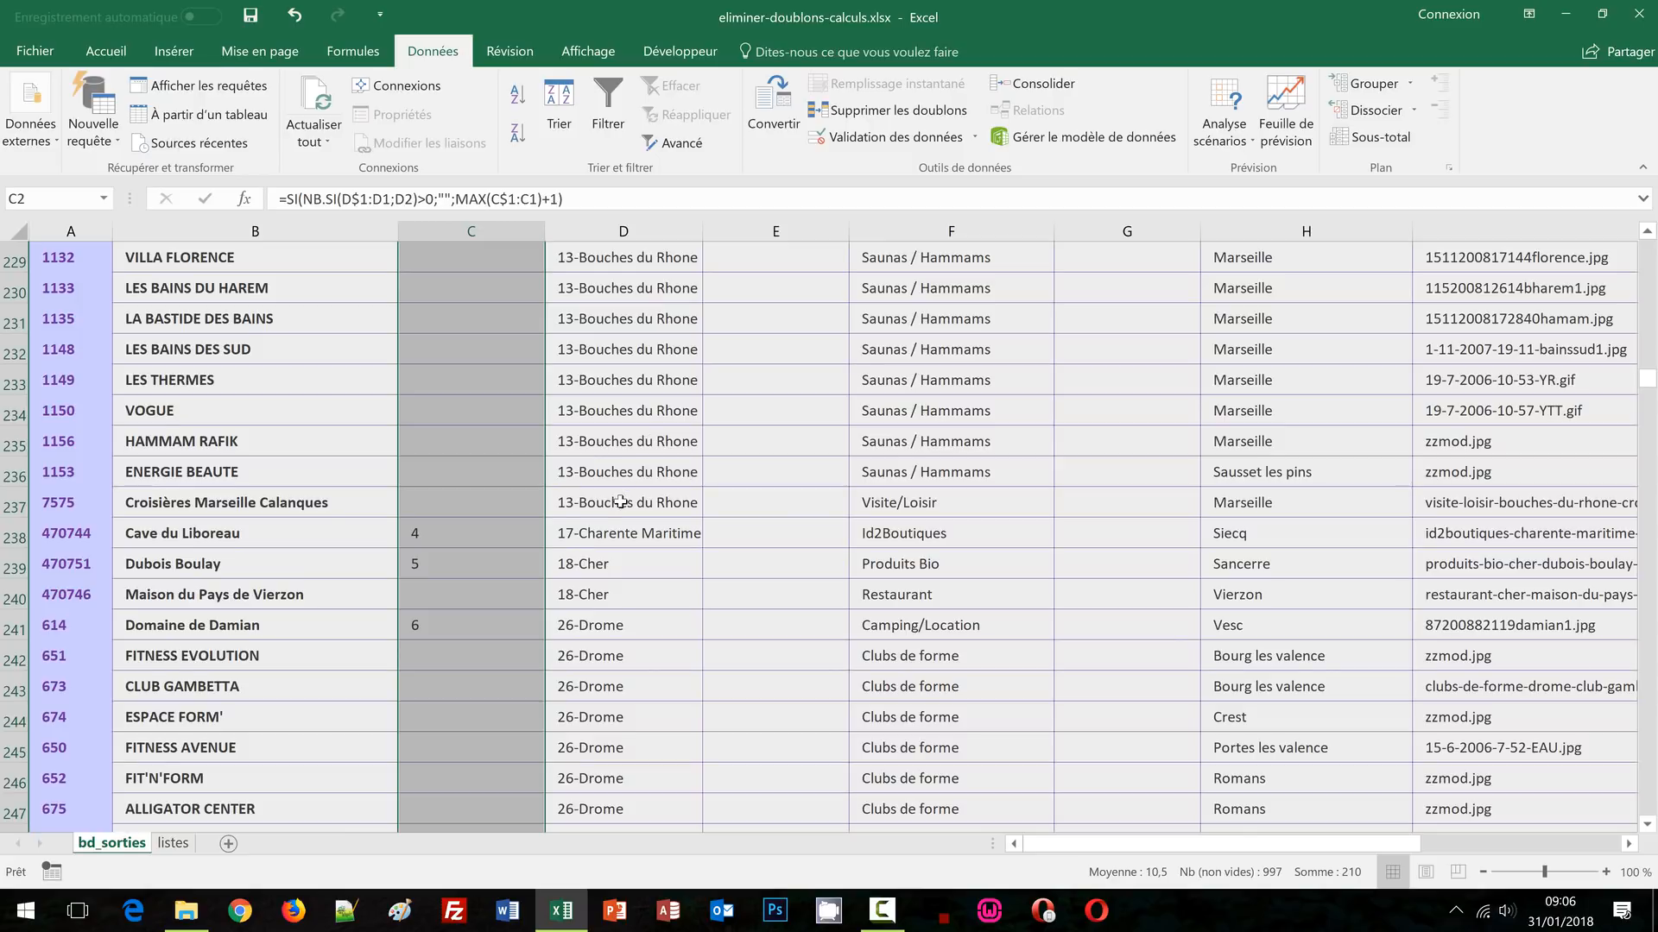
{"action": "key", "text": "ctrl+Home"}
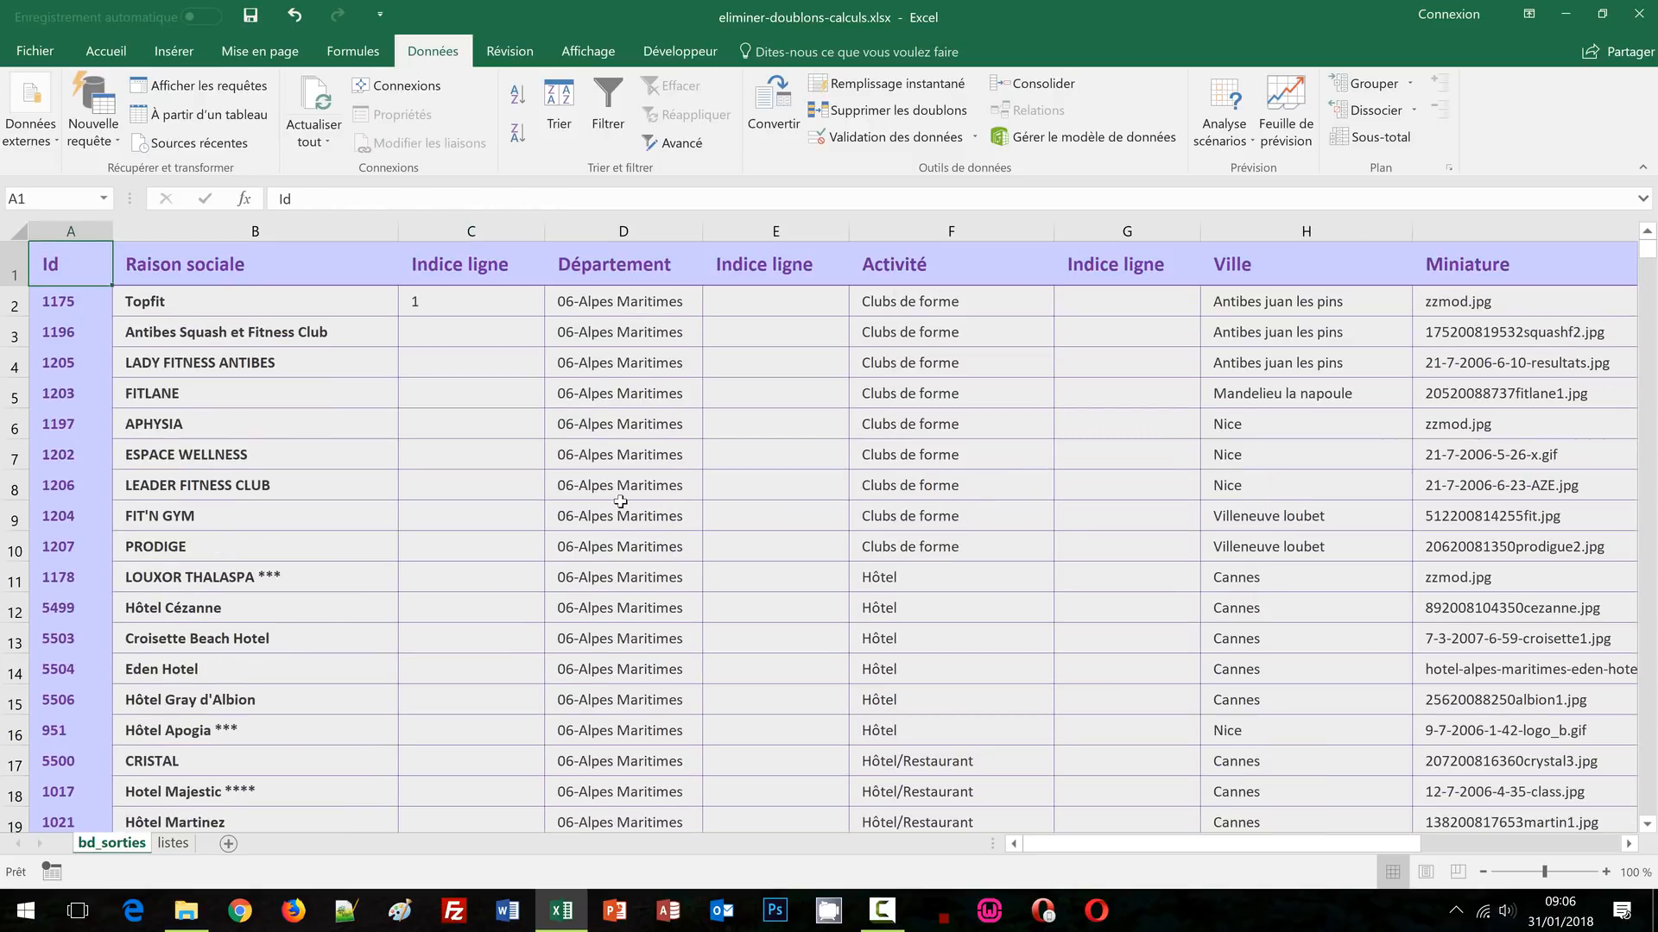
{"action": "left_click", "coordinate": [450, 306]}
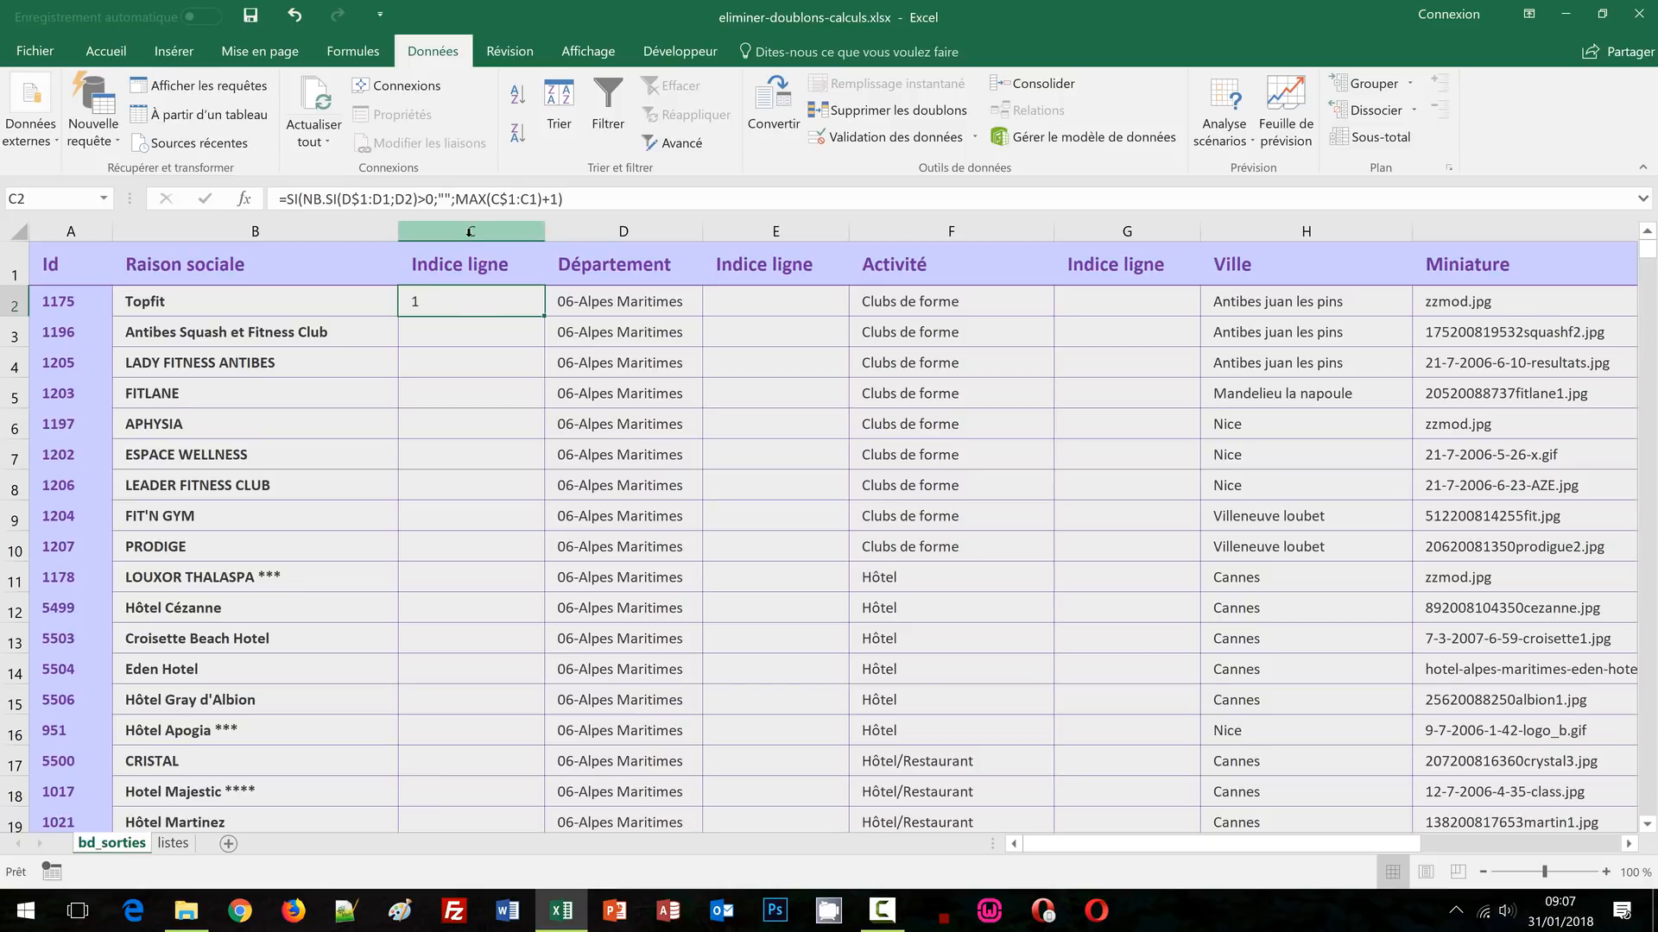
Copy the Indice ligne formula from C2 into E2 and G2
{"action": "left_click", "coordinate": [563, 198]}
{"action": "left_click_drag", "start_coordinate": [563, 198], "coordinate": [466, 202]}
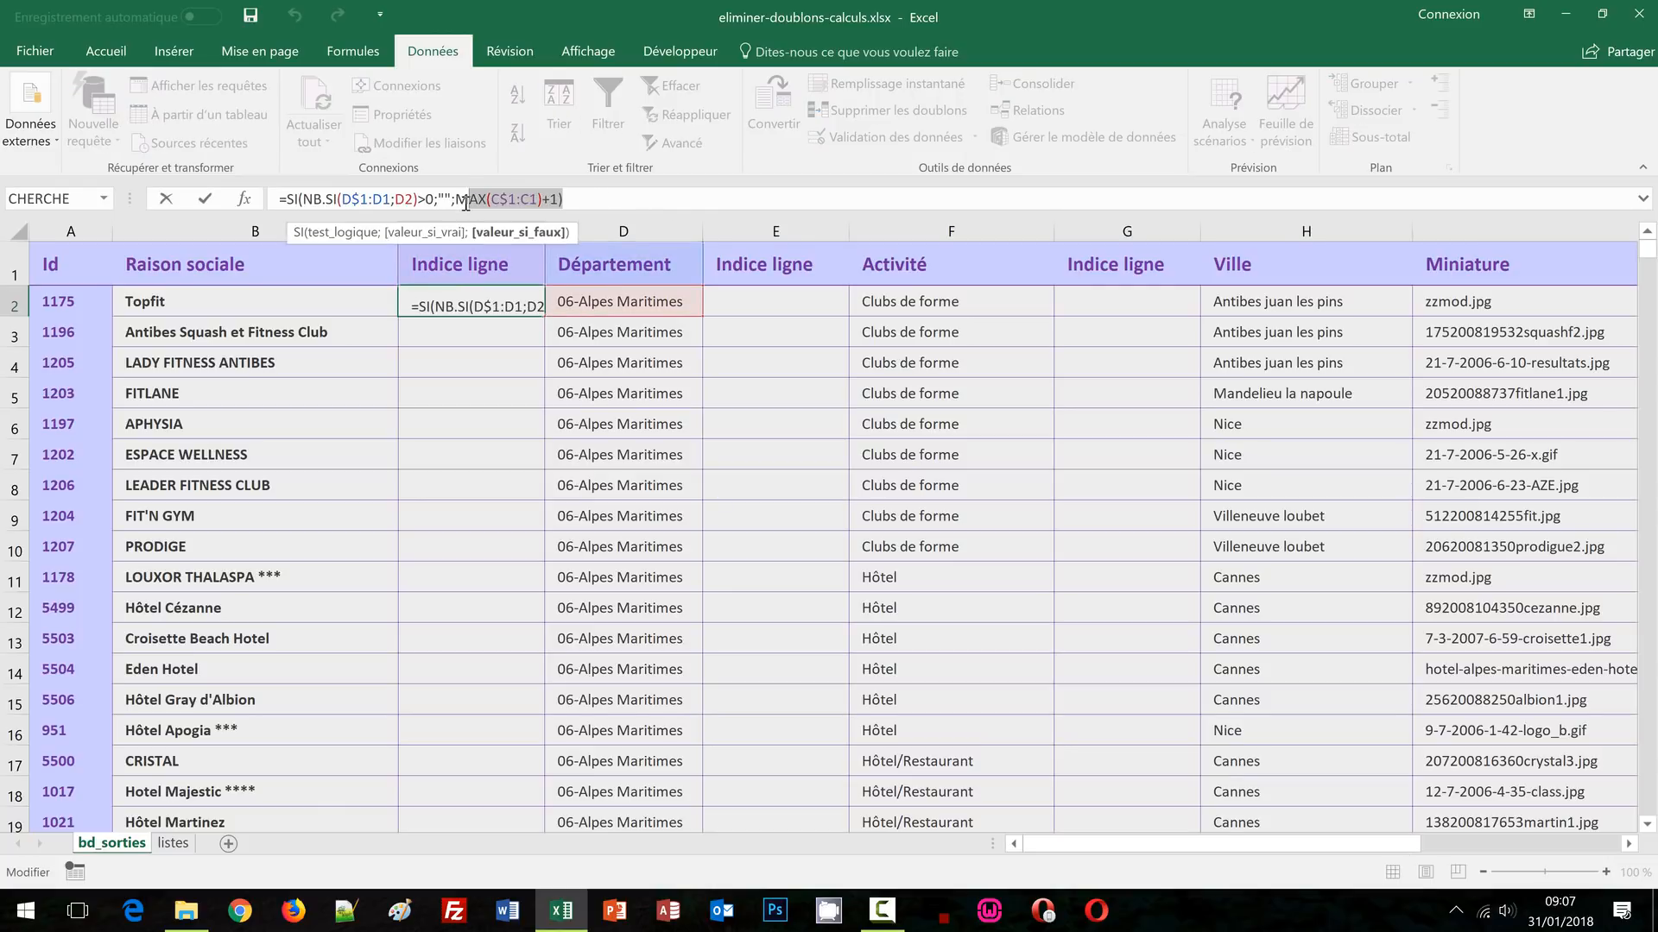
{"action": "key", "text": "Escape"}
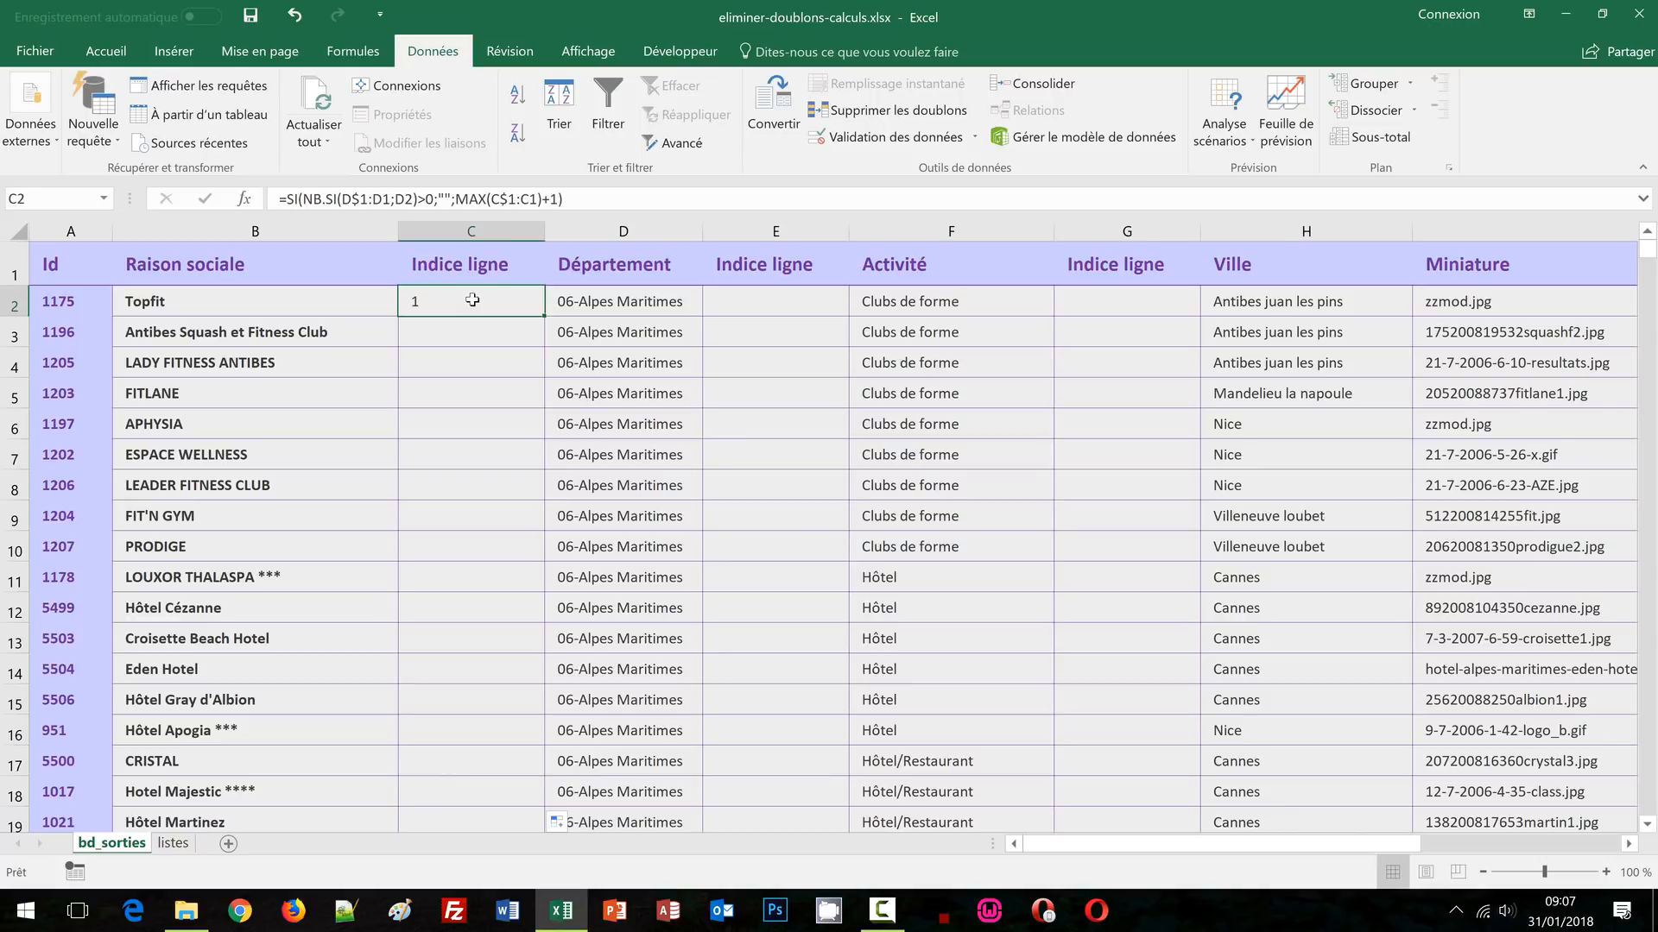
{"action": "key", "text": "ctrl+c"}
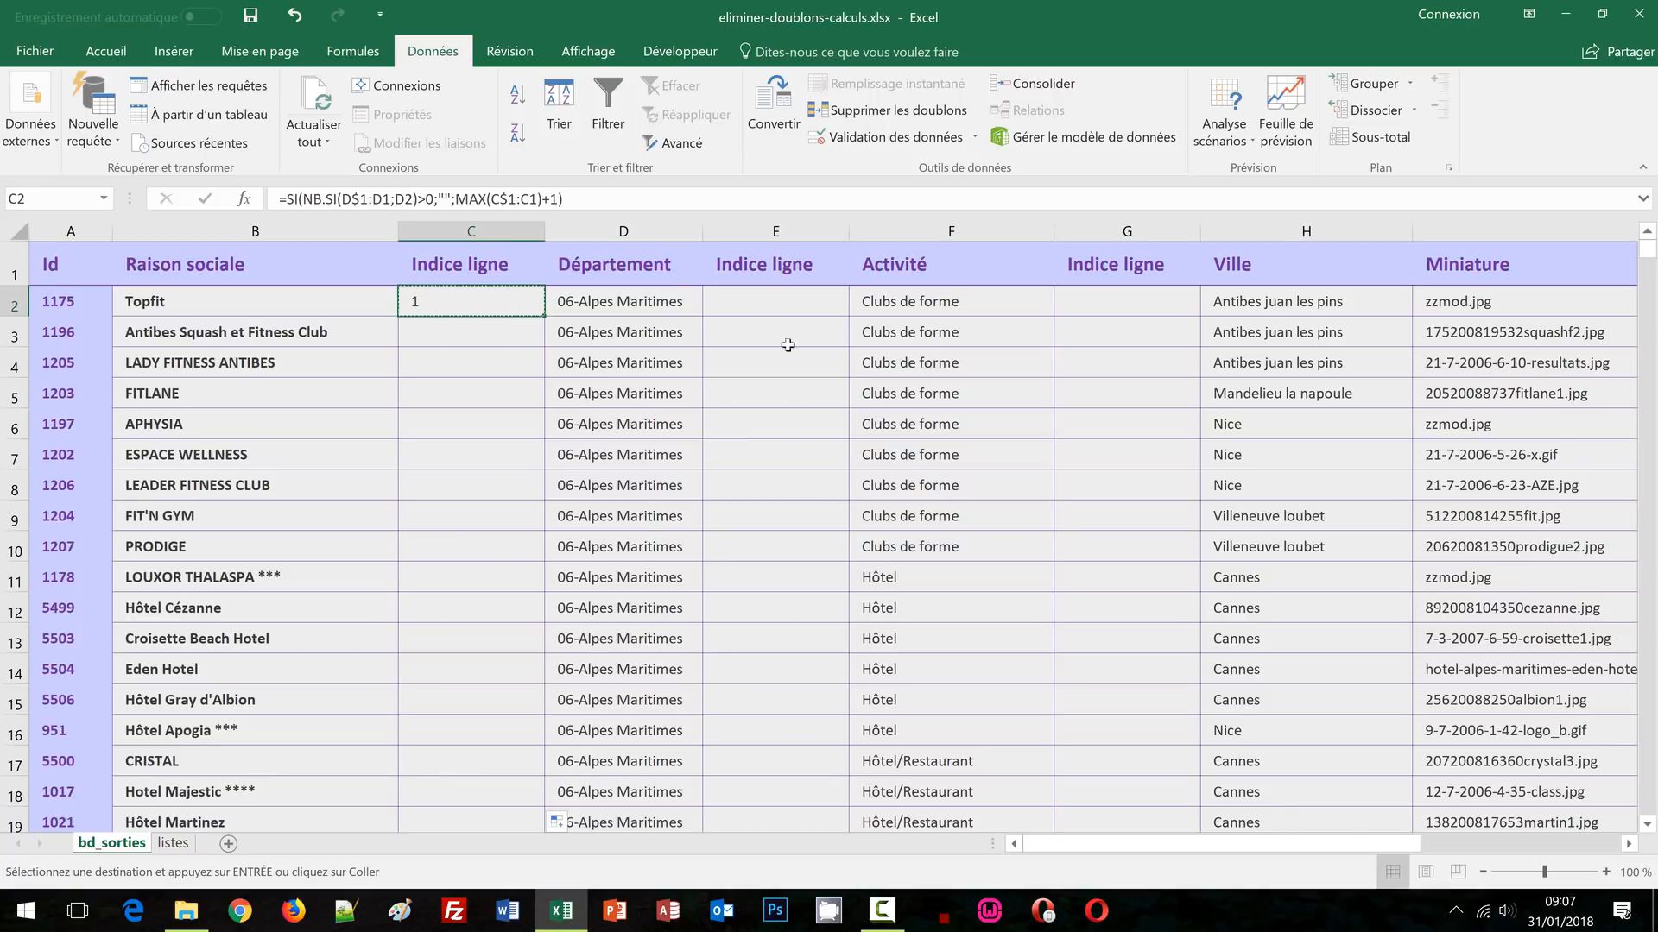
{"action": "left_click", "coordinate": [766, 301]}
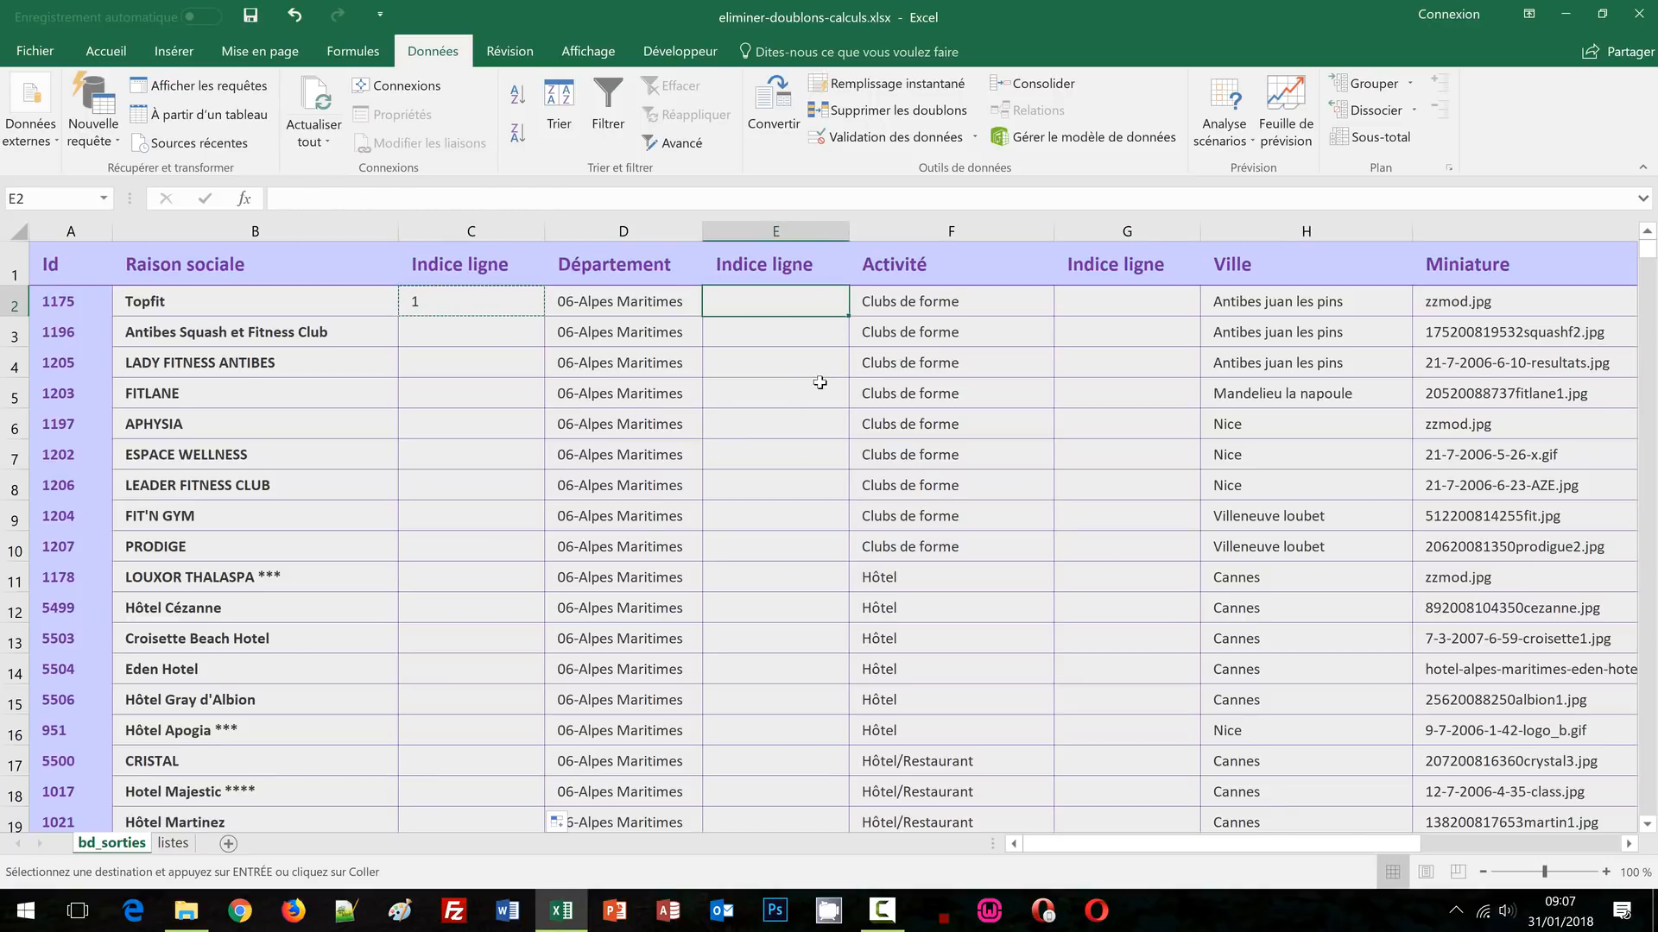
{"action": "key", "text": "ctrl+v"}
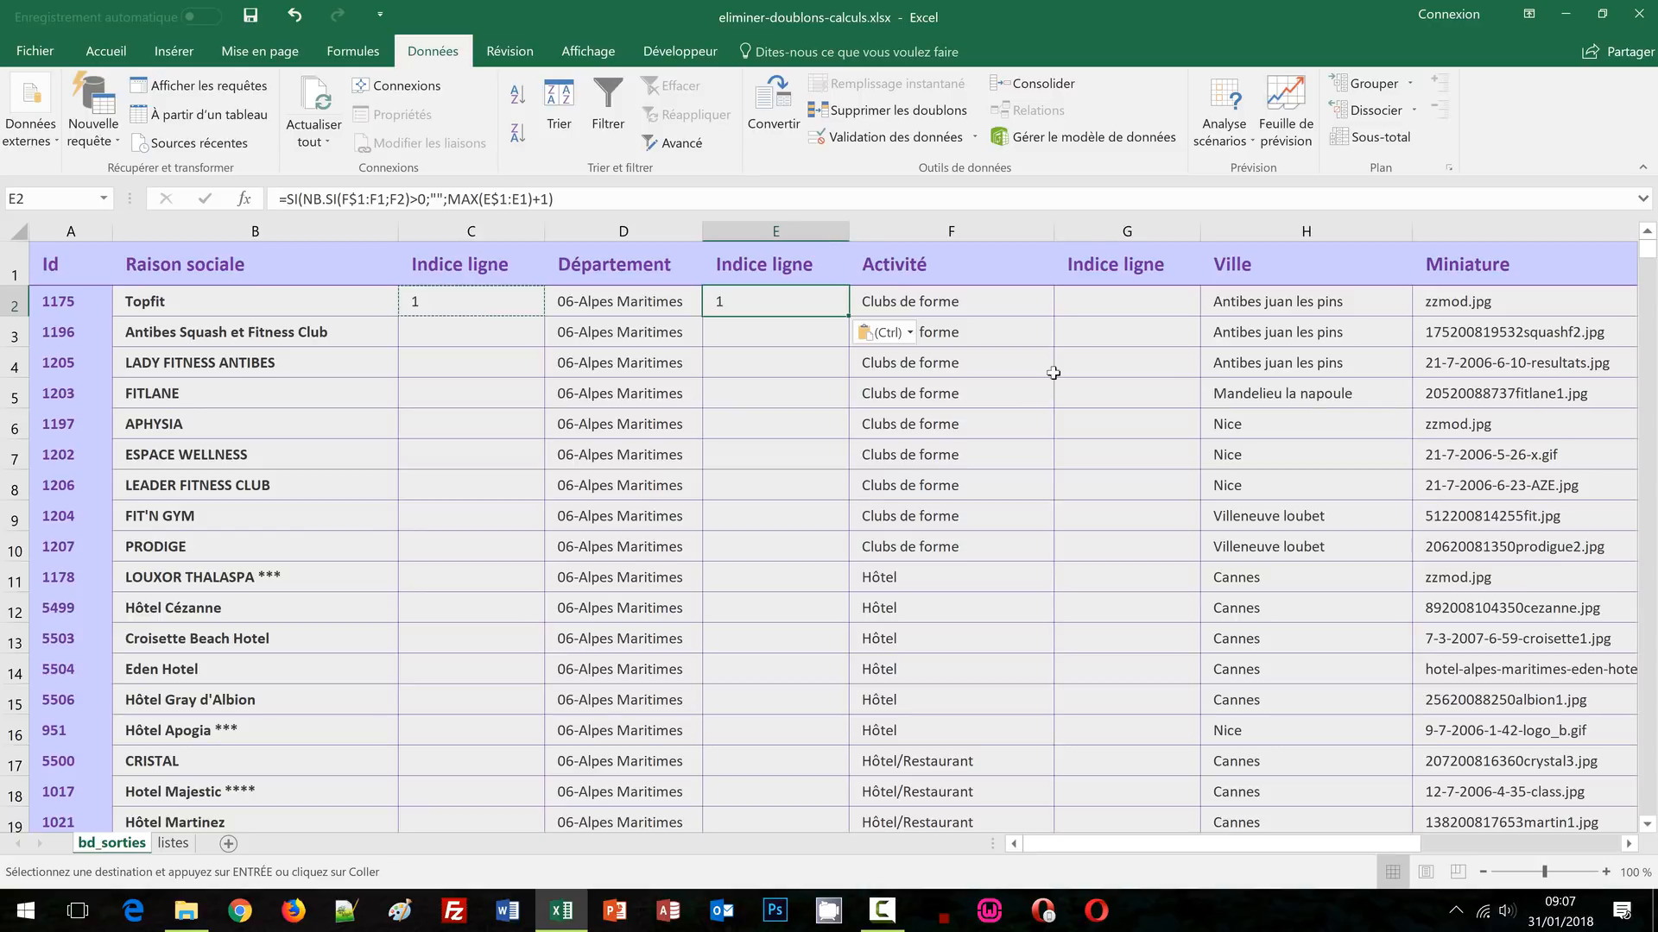
{"action": "left_click", "coordinate": [1098, 299]}
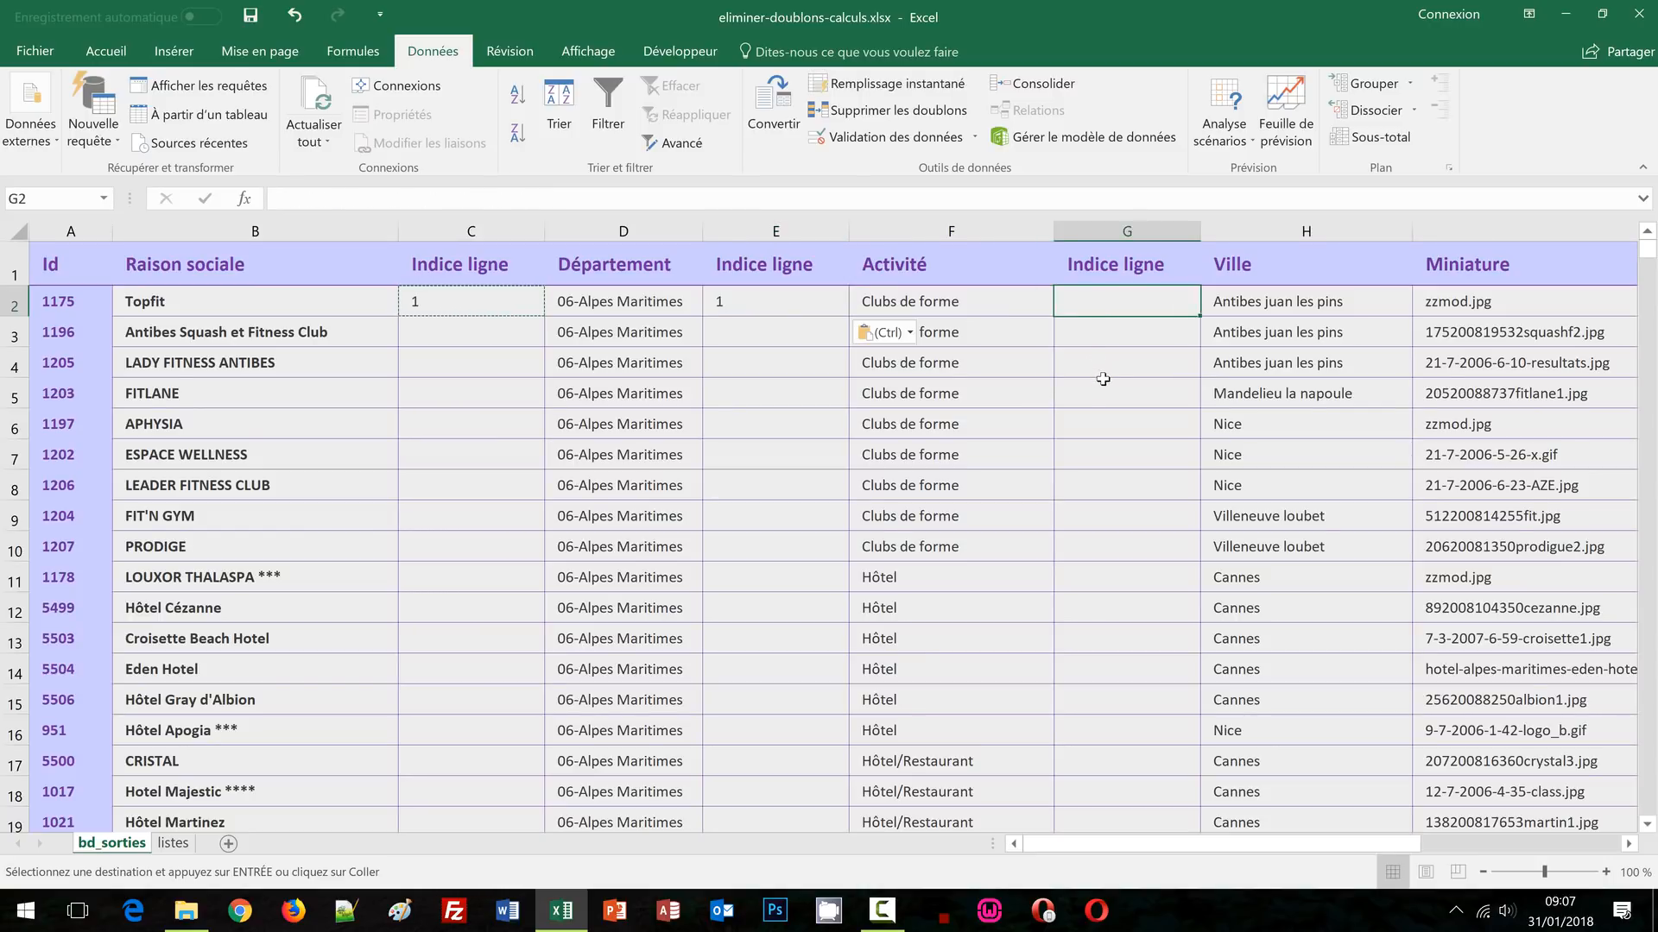
{"action": "key", "text": "ctrl+v"}
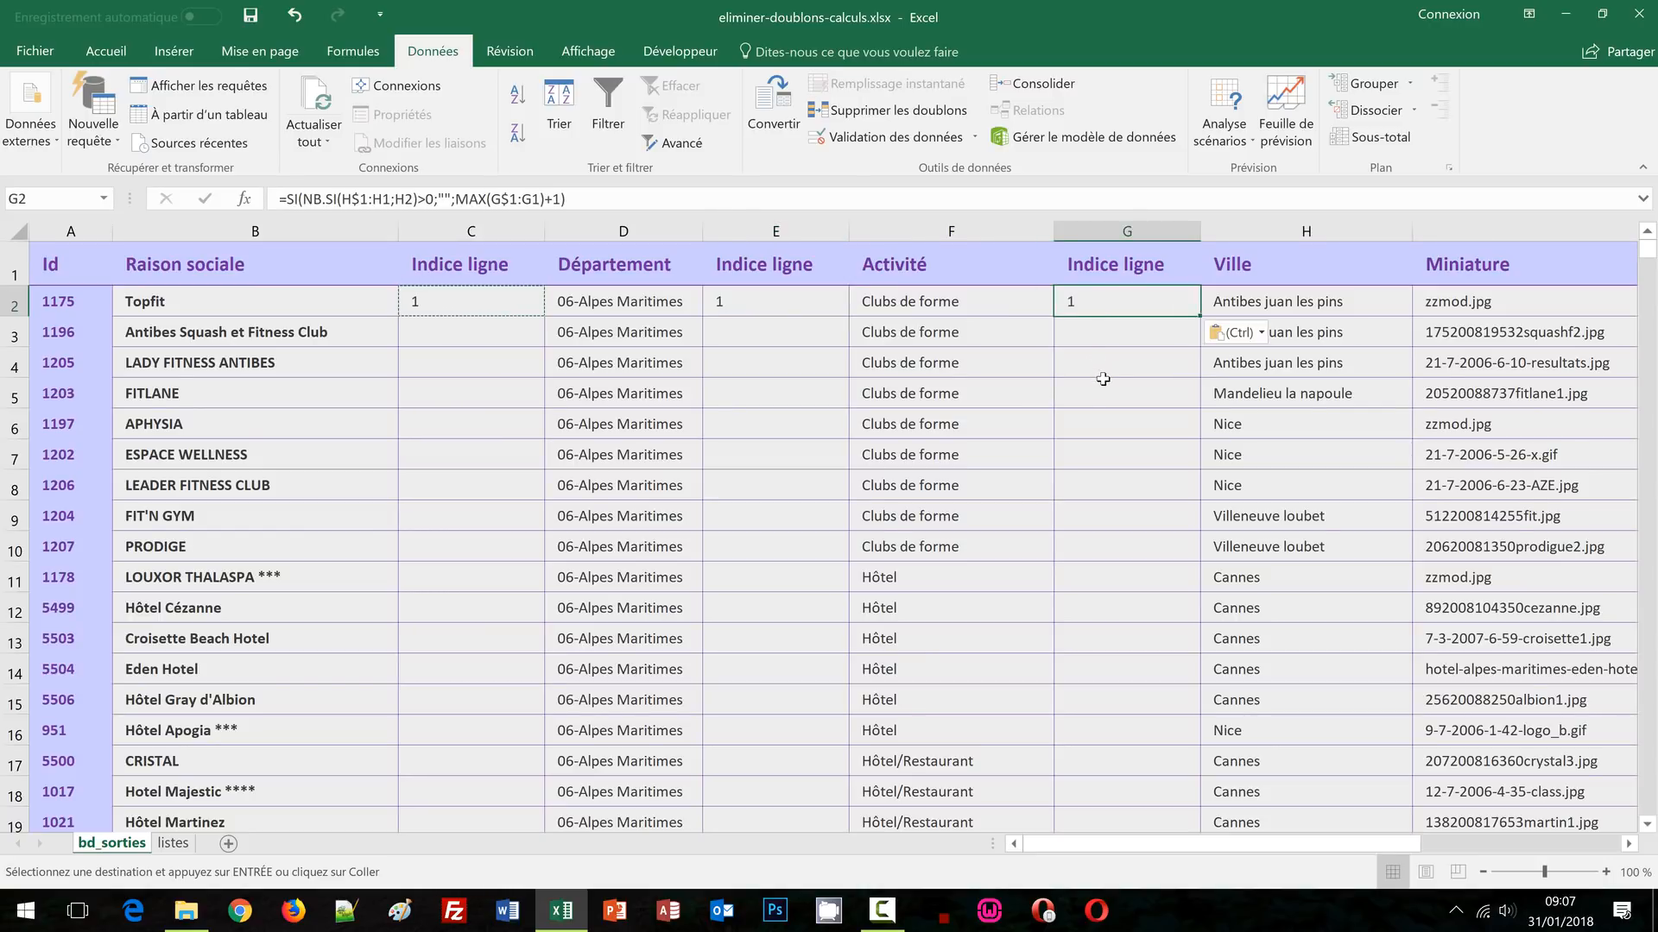
Fill the E2 formula down column E to number each new Activité
{"action": "left_click", "coordinate": [818, 302]}
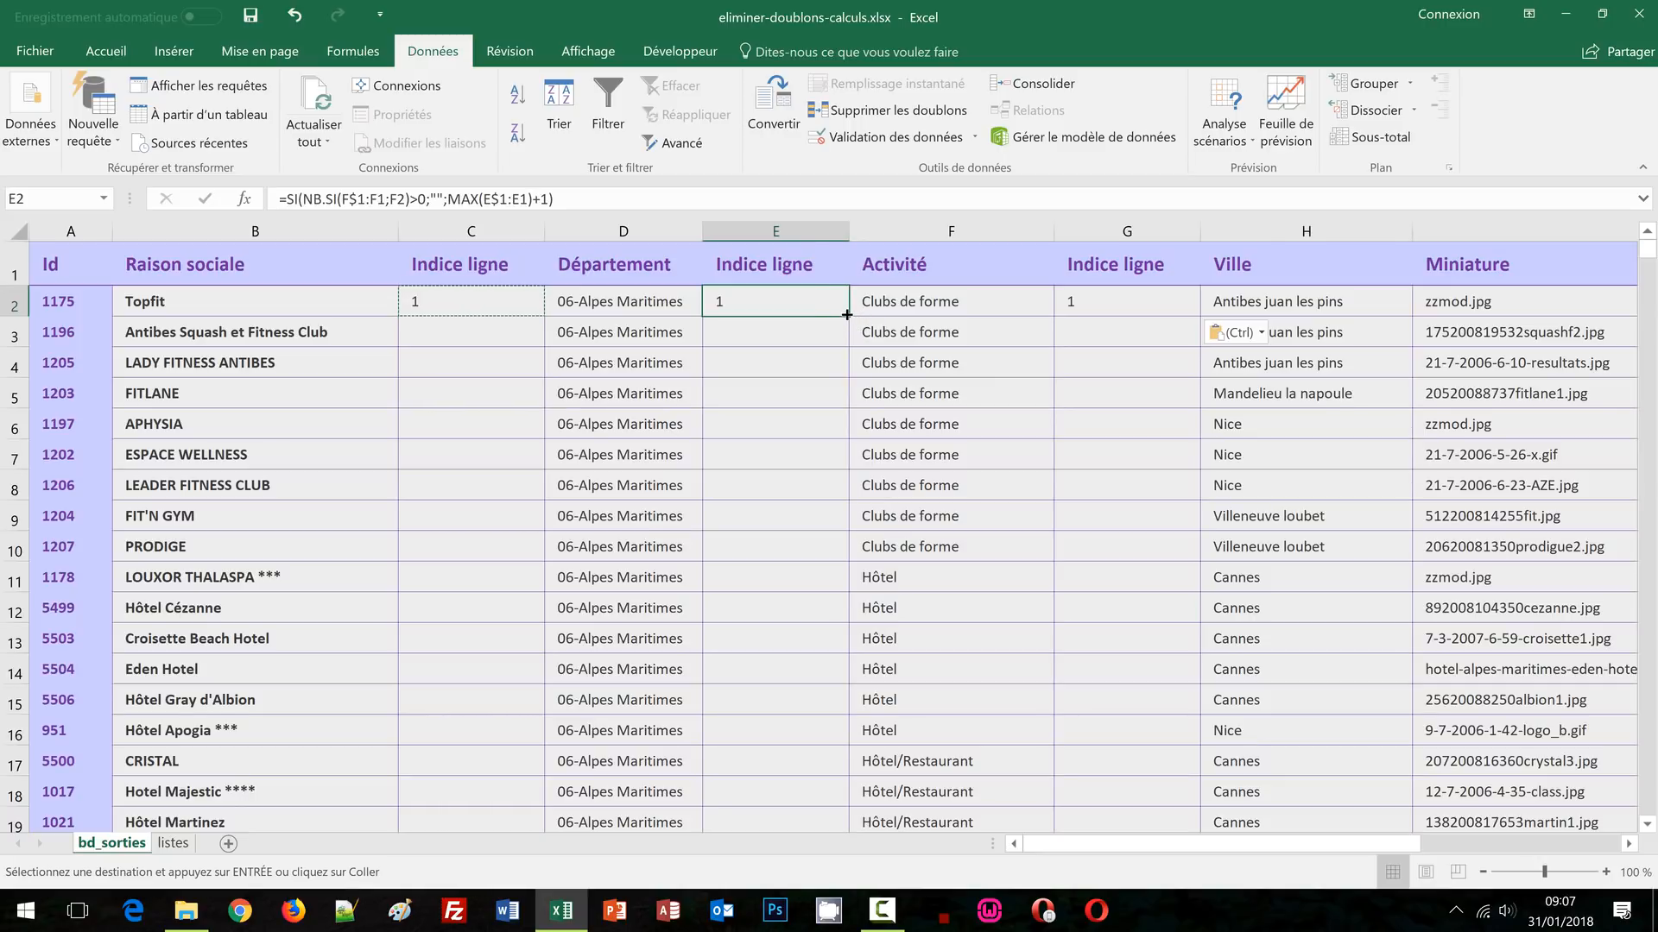
{"action": "double_click", "coordinate": [845, 314]}
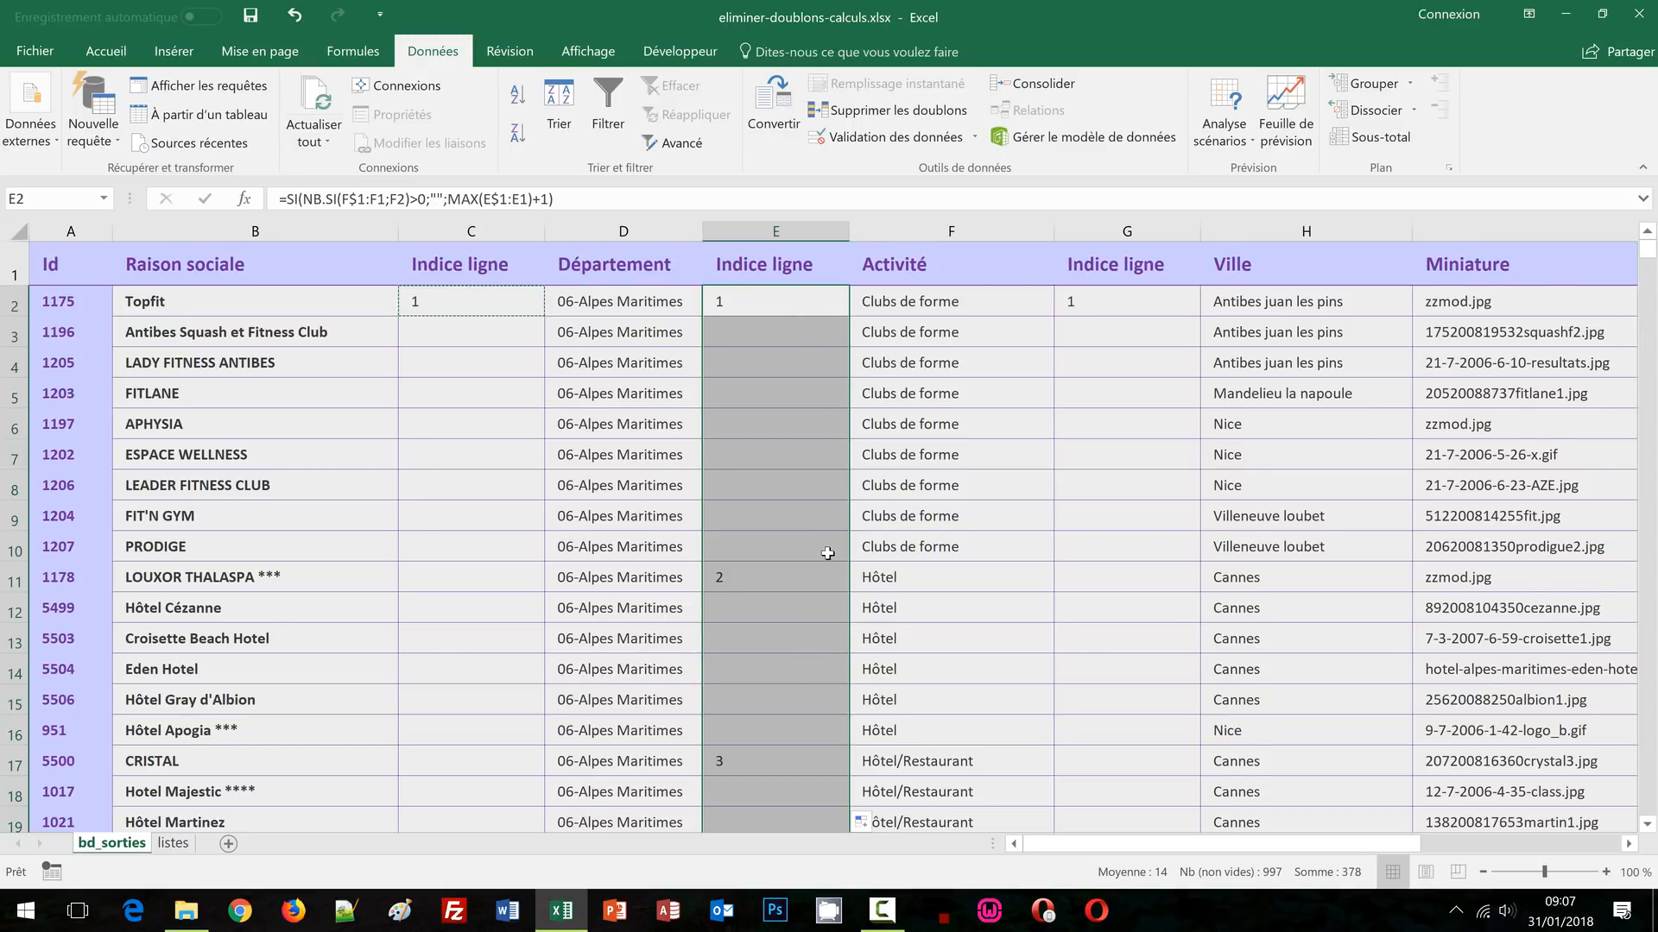
{"action": "scroll", "coordinate": [827, 554], "scroll_direction": "down", "scroll_amount": 2}
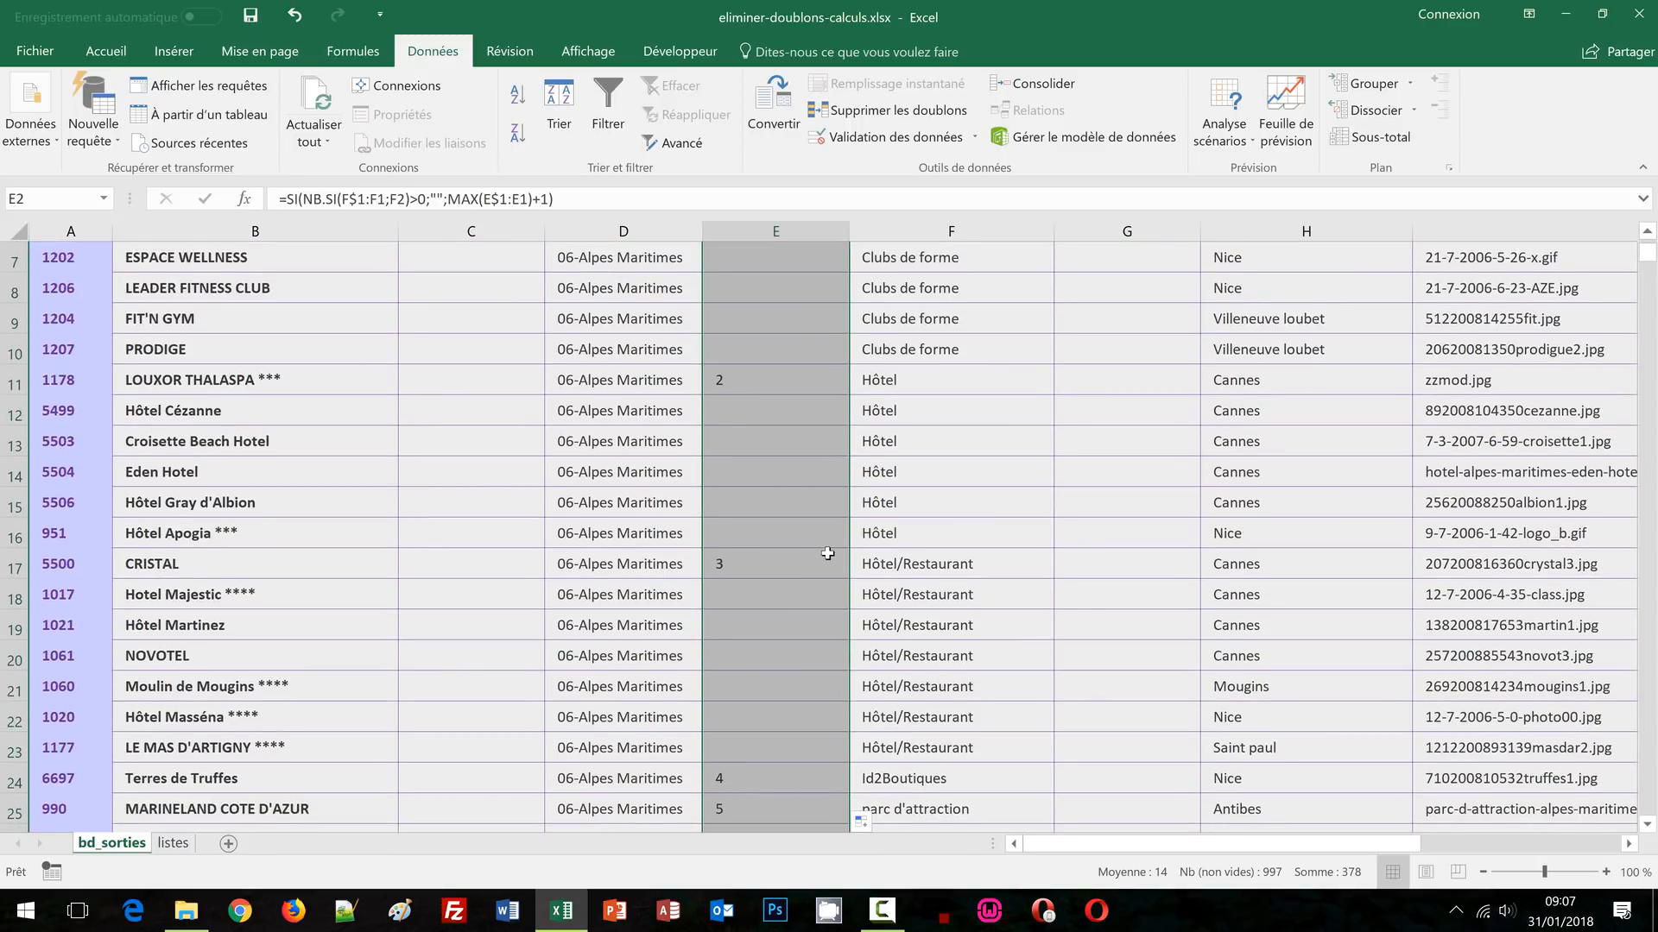
{"action": "scroll", "coordinate": [827, 553], "scroll_direction": "down", "scroll_amount": 2}
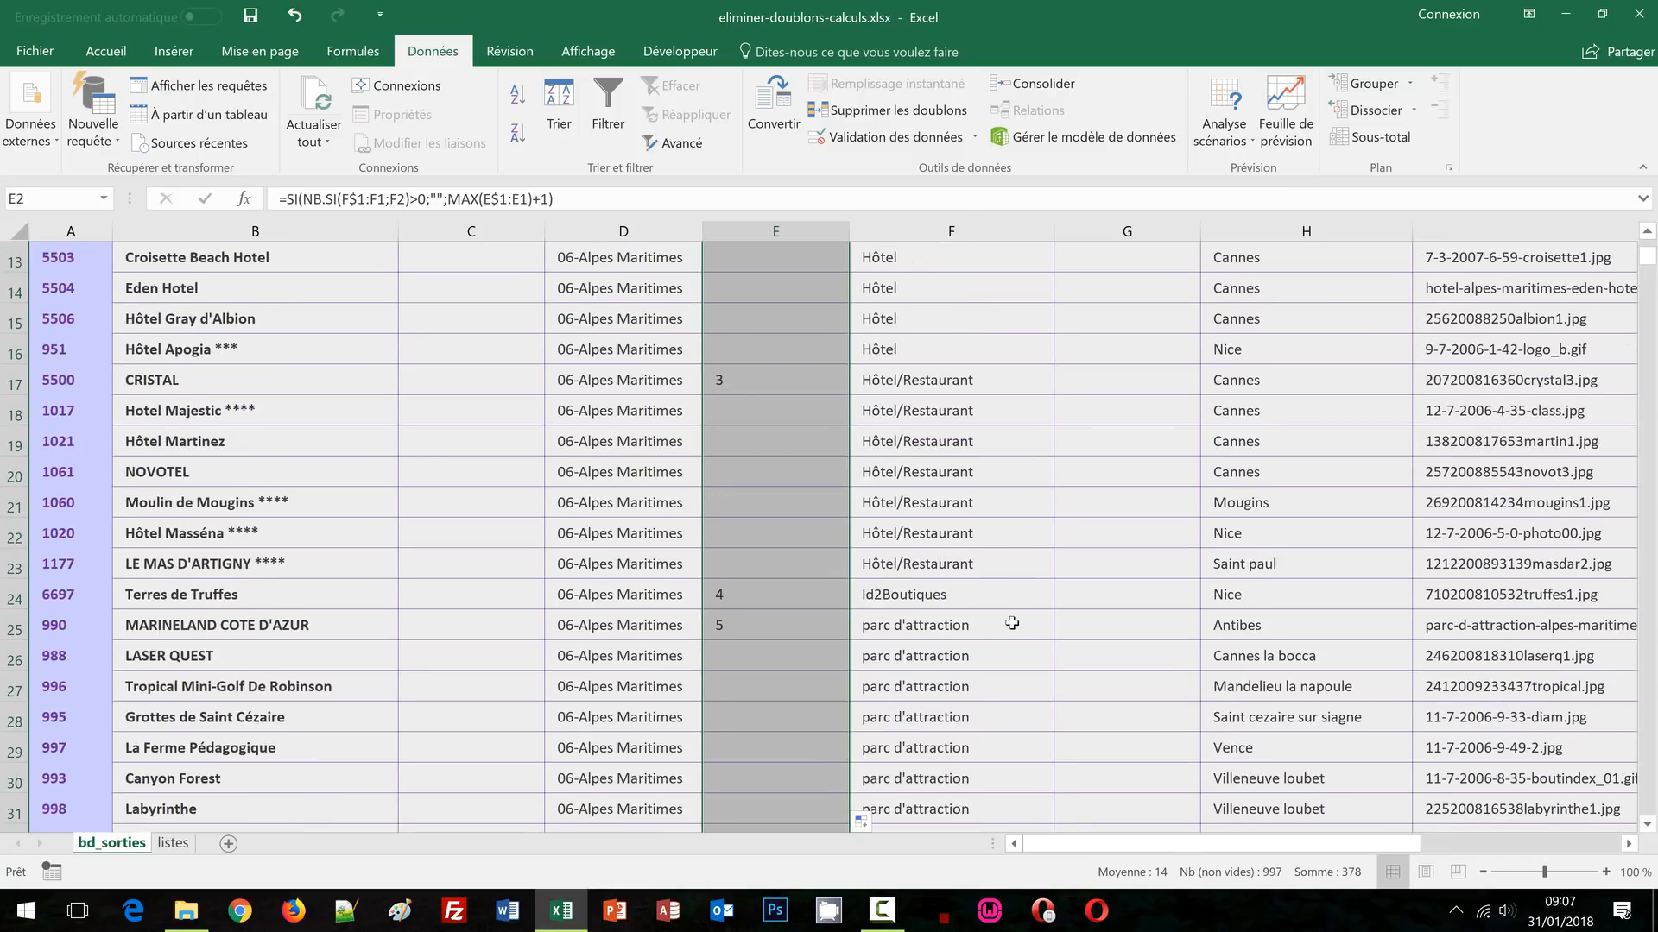
{"action": "scroll", "coordinate": [774, 640], "scroll_direction": "down", "scroll_amount": 2}
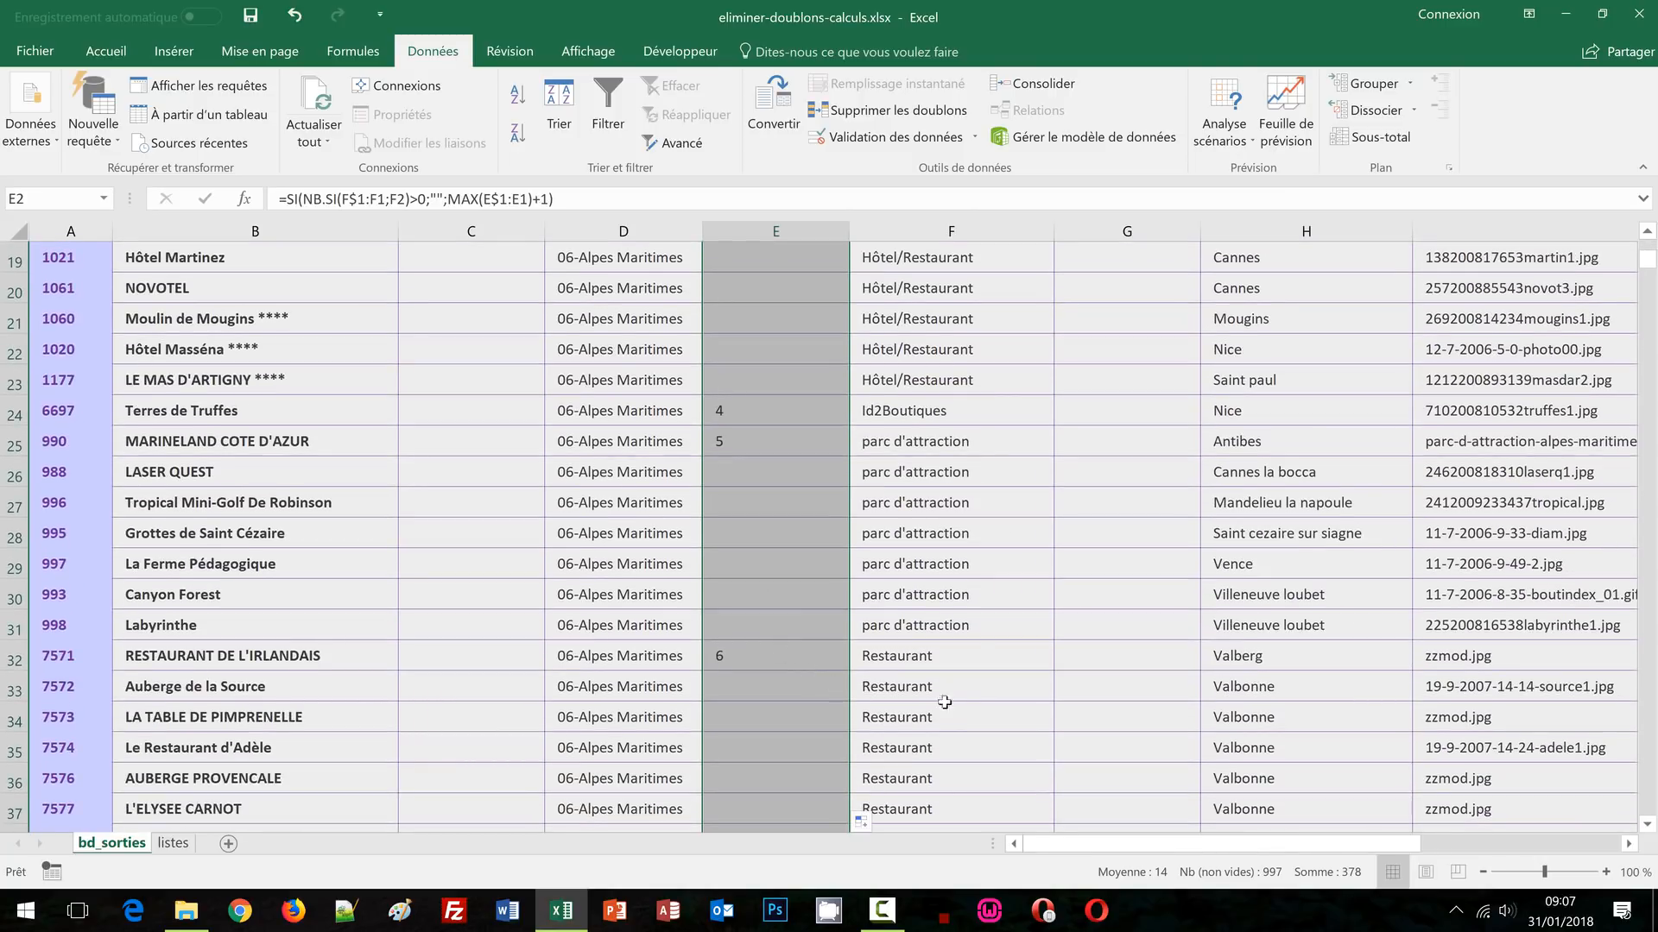
{"action": "scroll", "coordinate": [963, 702], "scroll_direction": "up", "scroll_amount": 6}
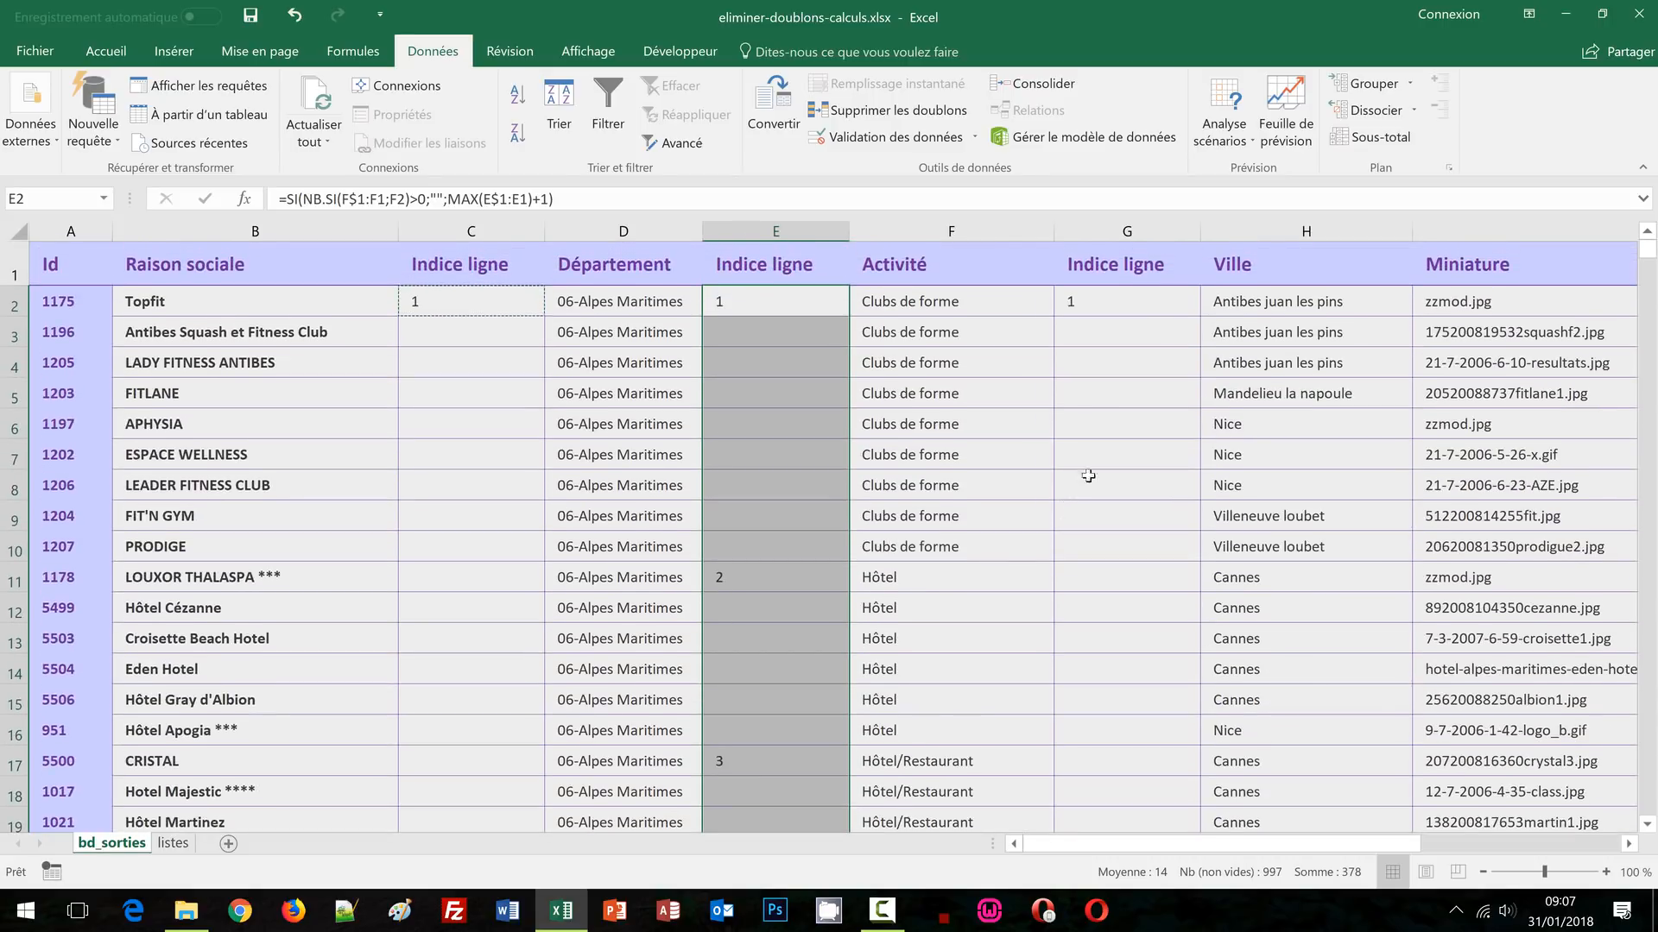
Fill the G2 formula down column G to number each new Ville
{"action": "left_click", "coordinate": [1150, 296]}
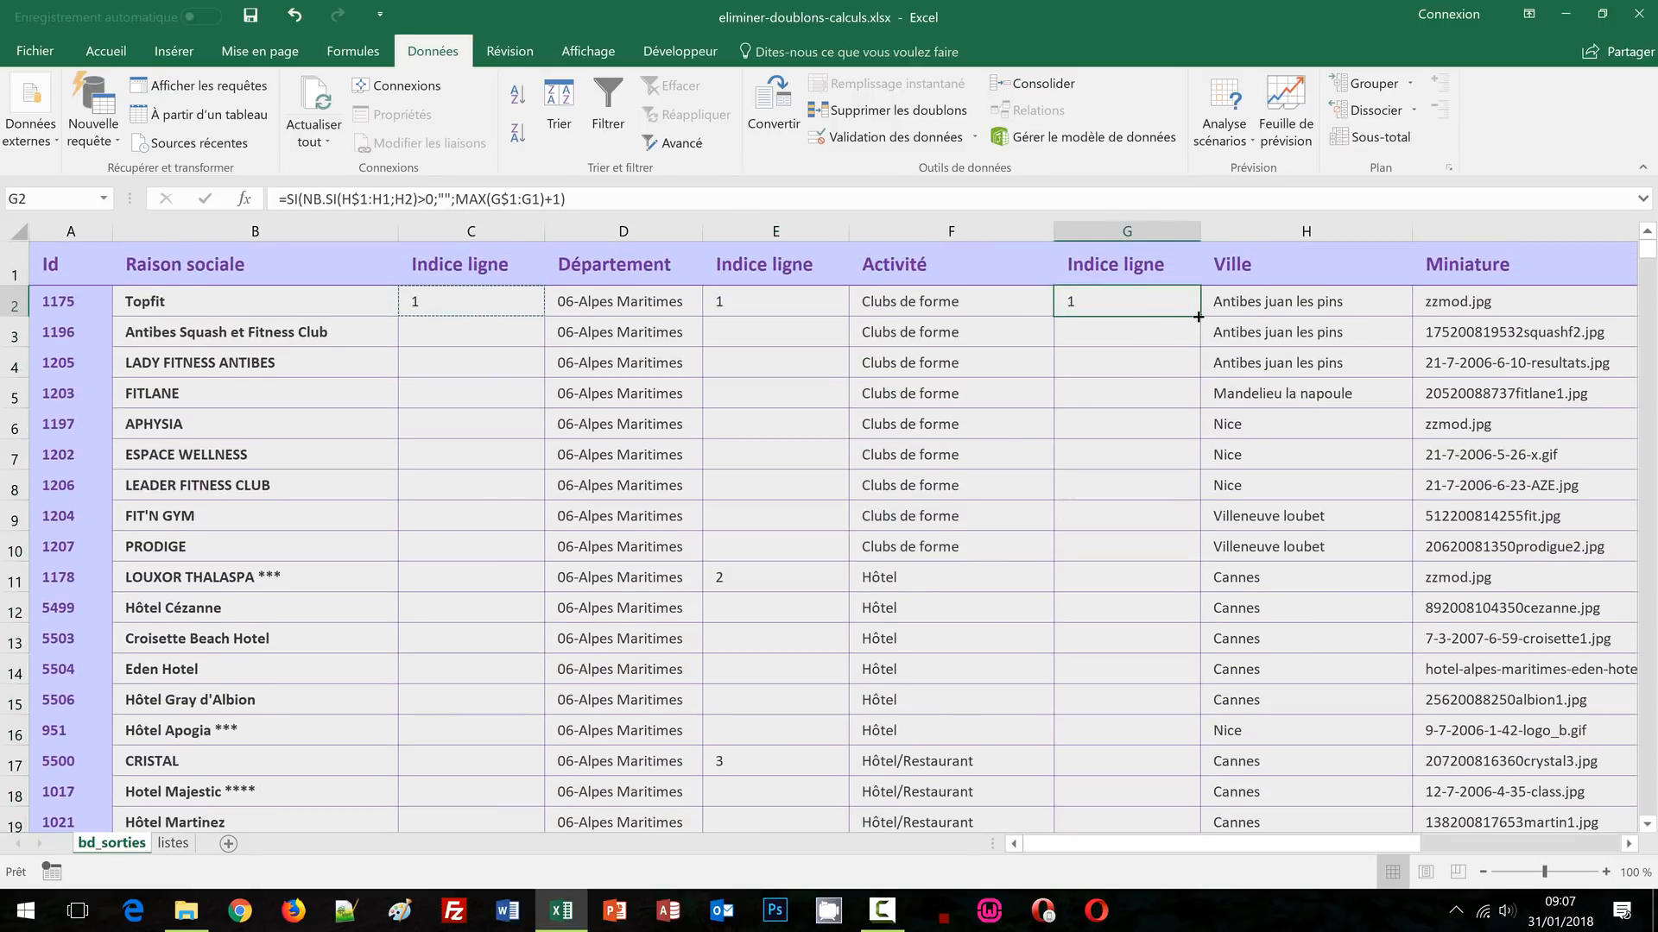
{"action": "double_click", "coordinate": [1199, 316]}
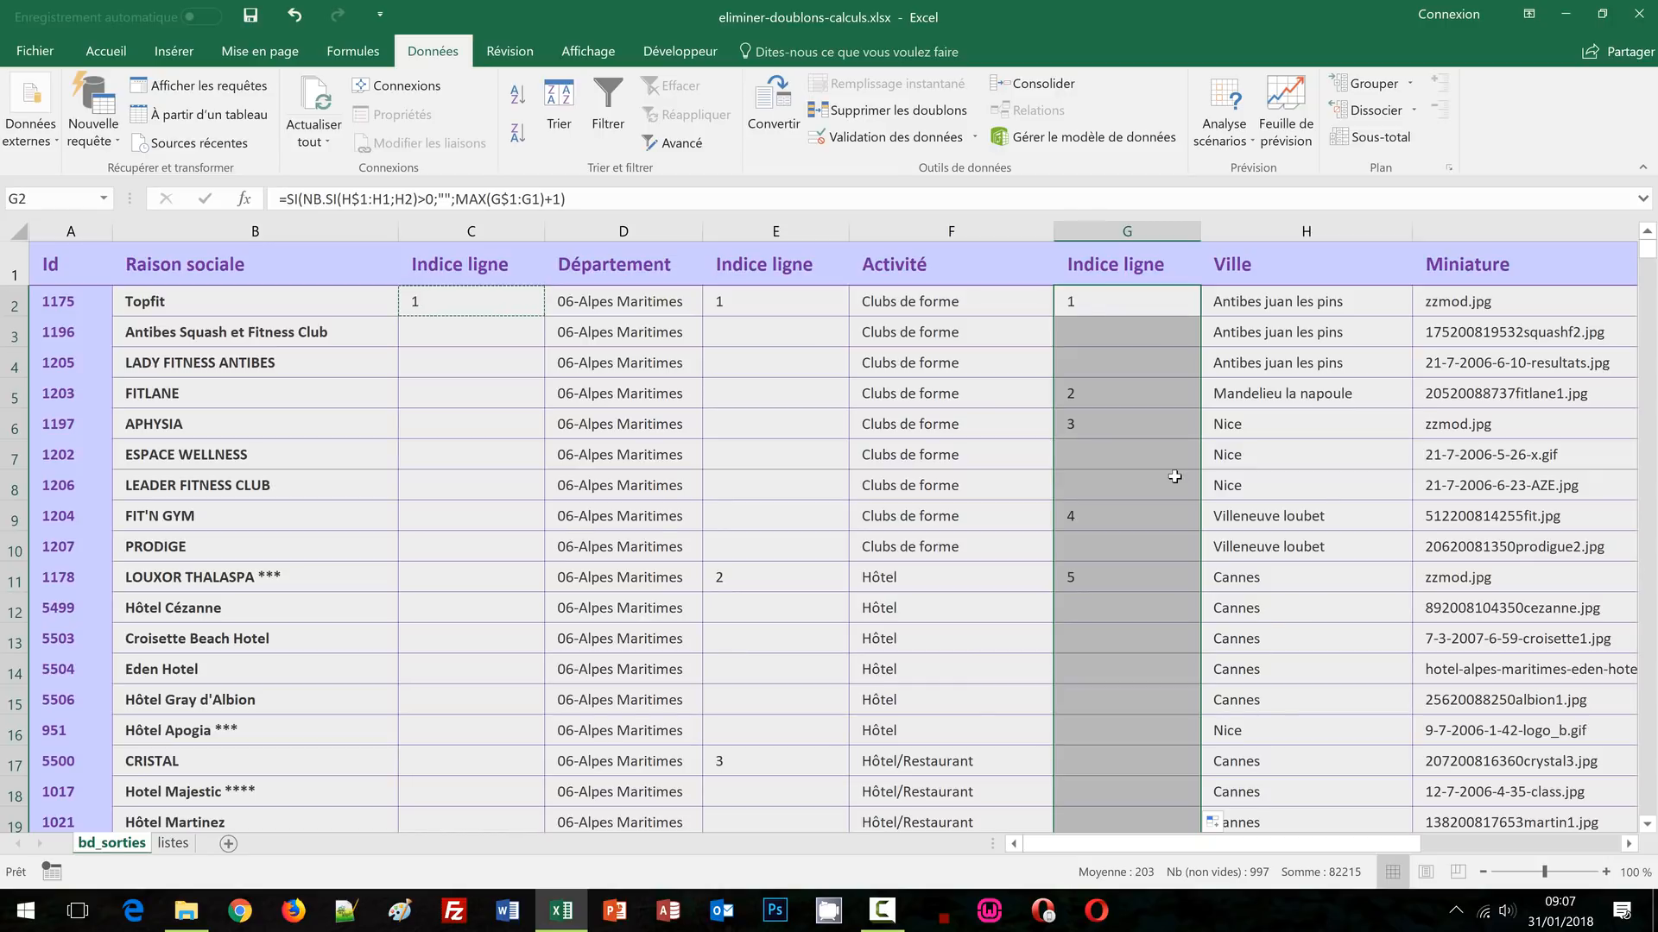
{"action": "scroll", "coordinate": [1175, 477], "scroll_direction": "down", "scroll_amount": 1}
{"action": "scroll", "coordinate": [1174, 477], "scroll_direction": "down", "scroll_amount": 4}
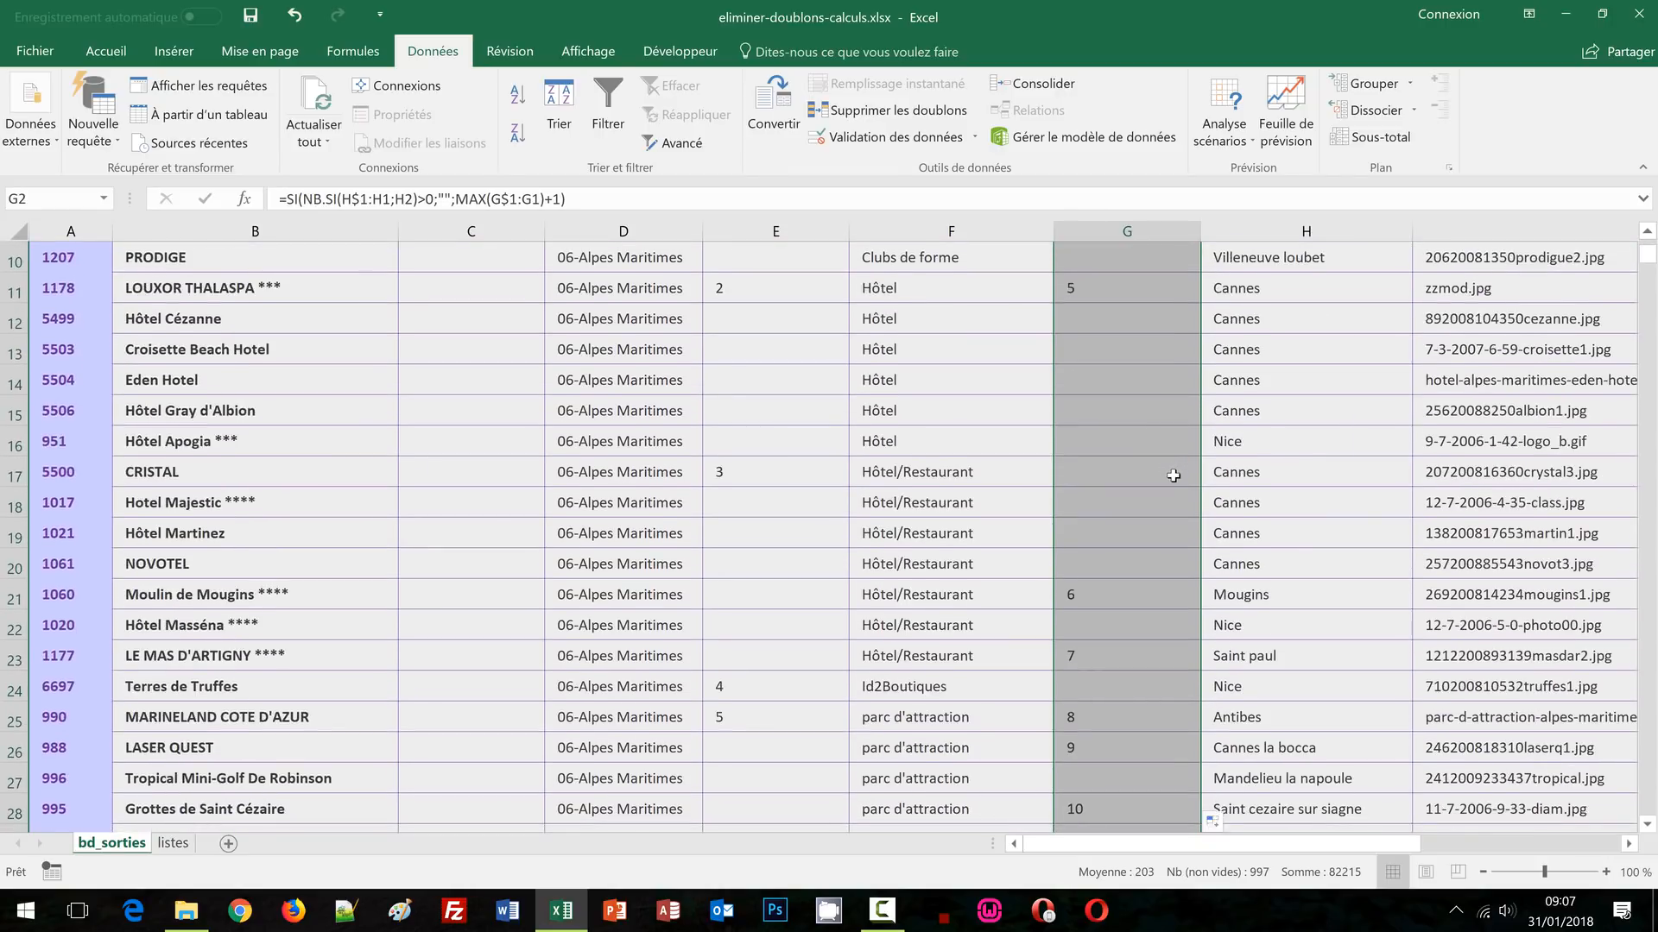
{"action": "scroll", "coordinate": [1174, 483], "scroll_direction": "down", "scroll_amount": 2}
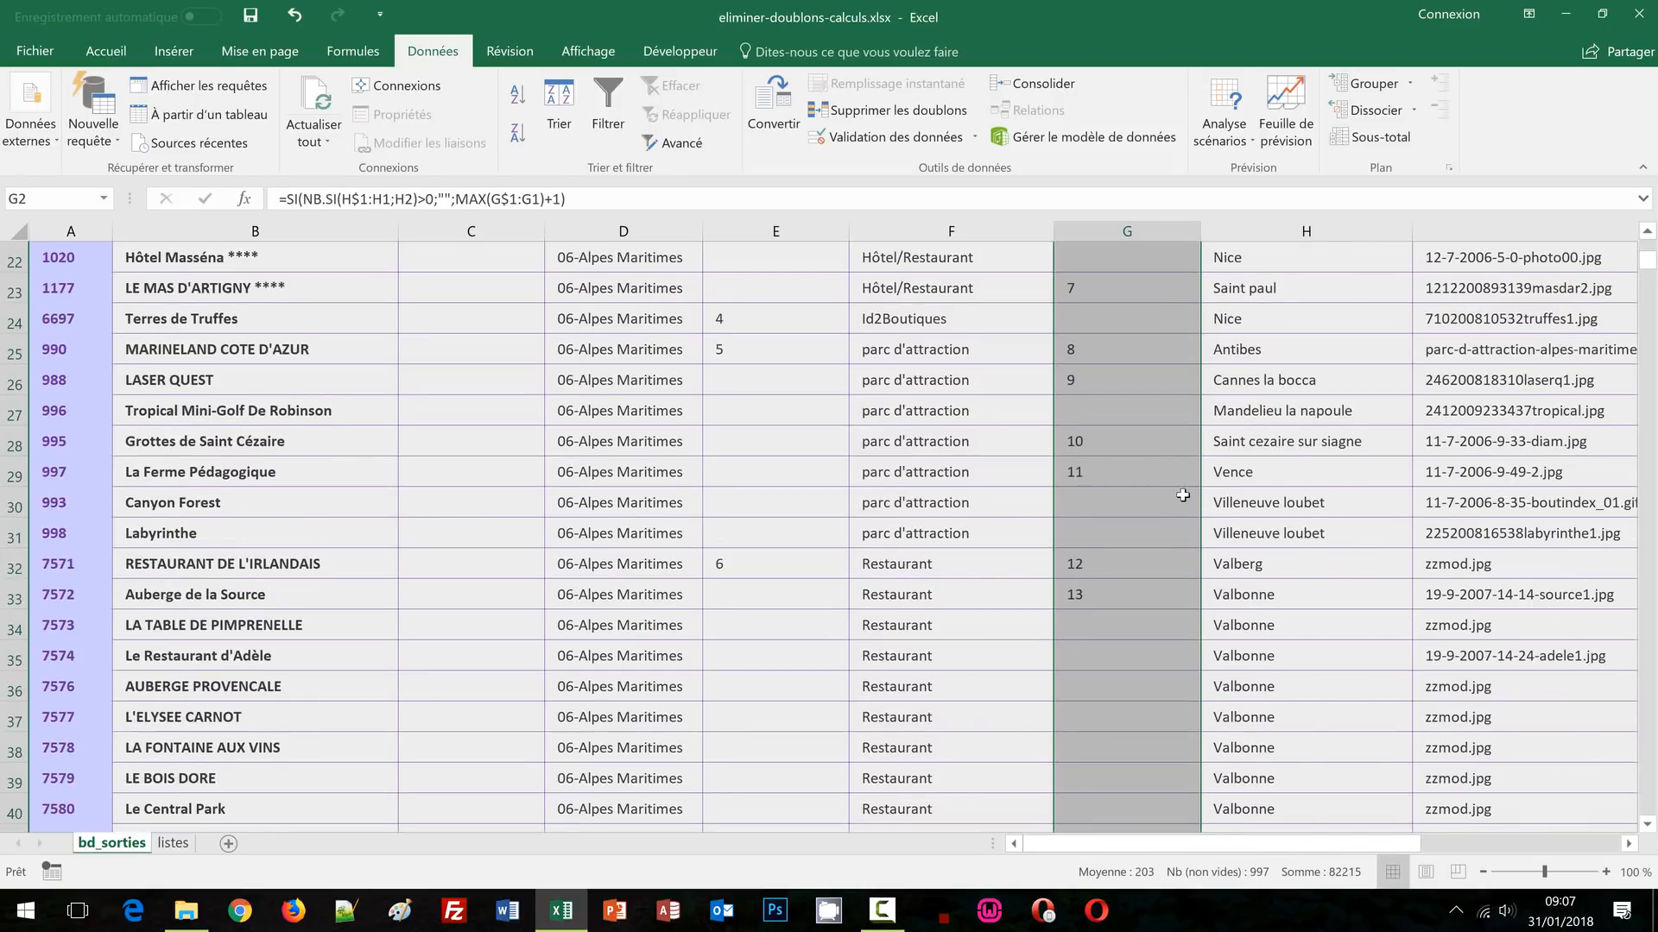
{"action": "scroll", "coordinate": [1181, 495], "scroll_direction": "up", "scroll_amount": 7}
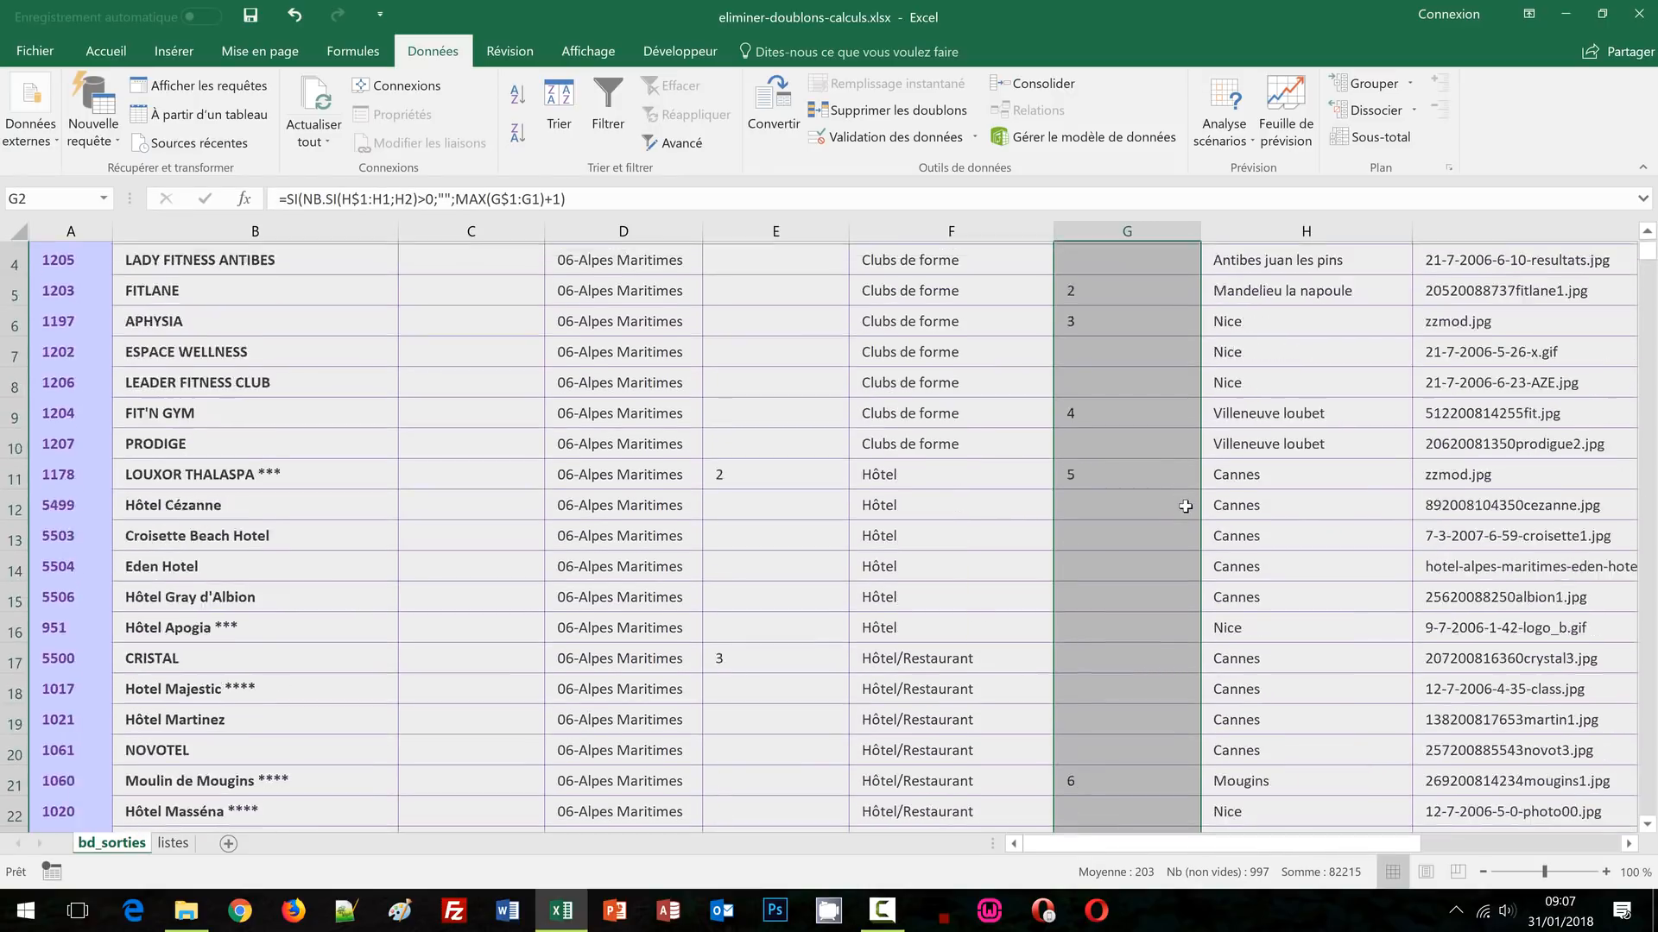
{"action": "left_click", "coordinate": [557, 458]}
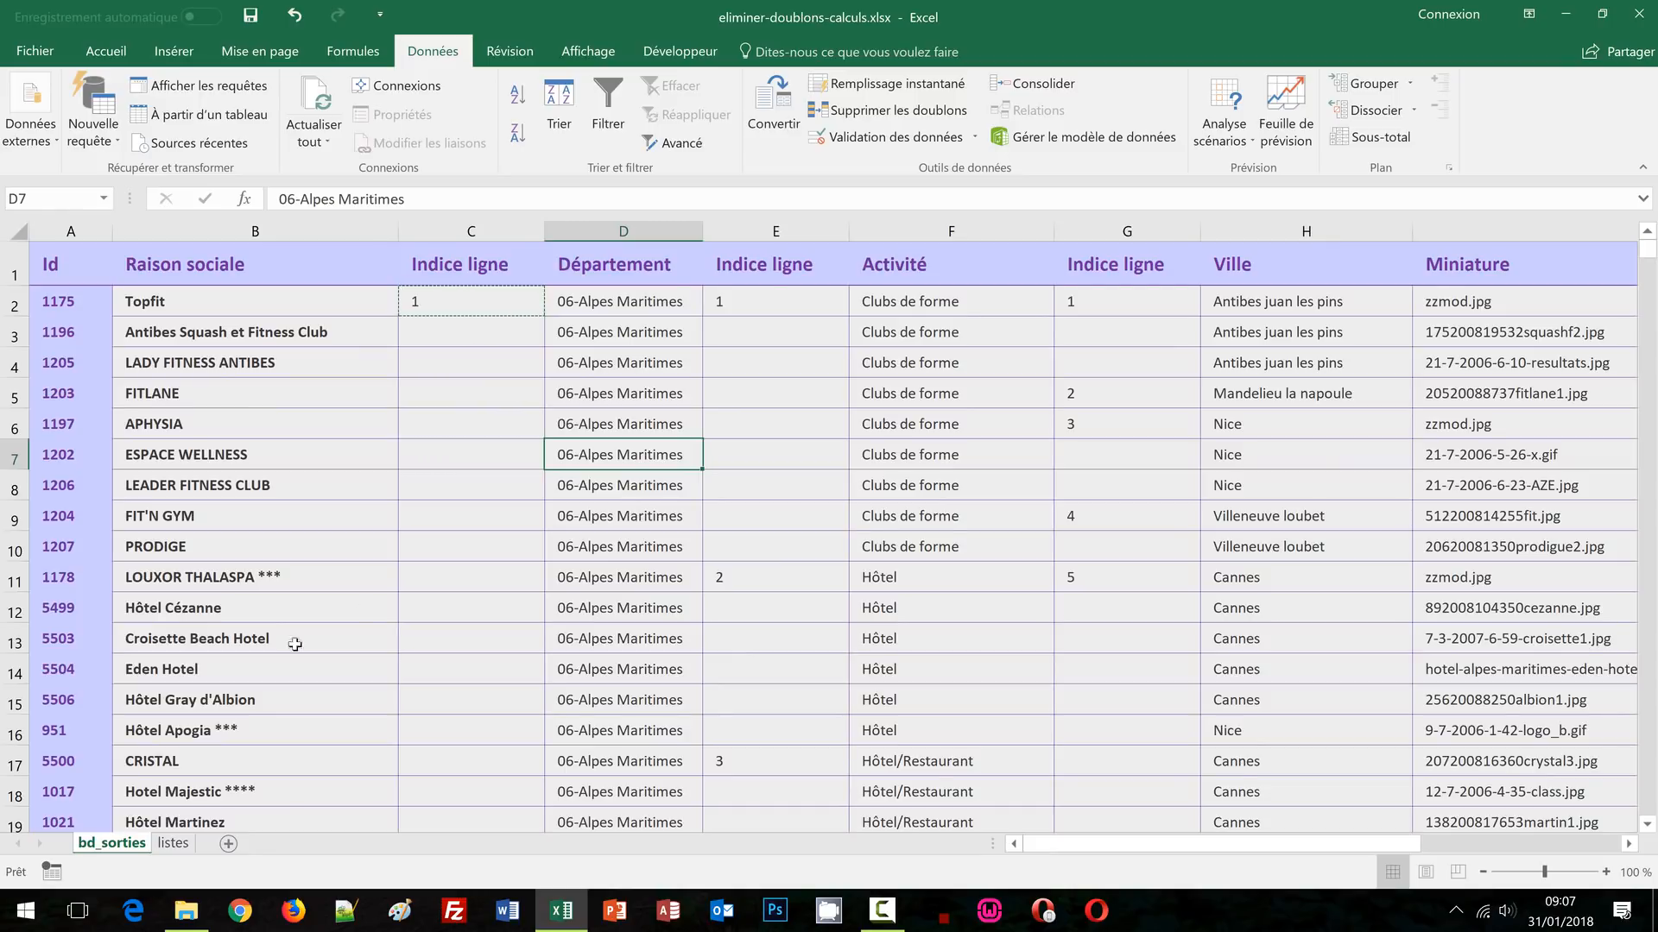
Select I5 on the listes sheet, glance at bd_sorties, and come back to listes
{"action": "left_click", "coordinate": [172, 844]}
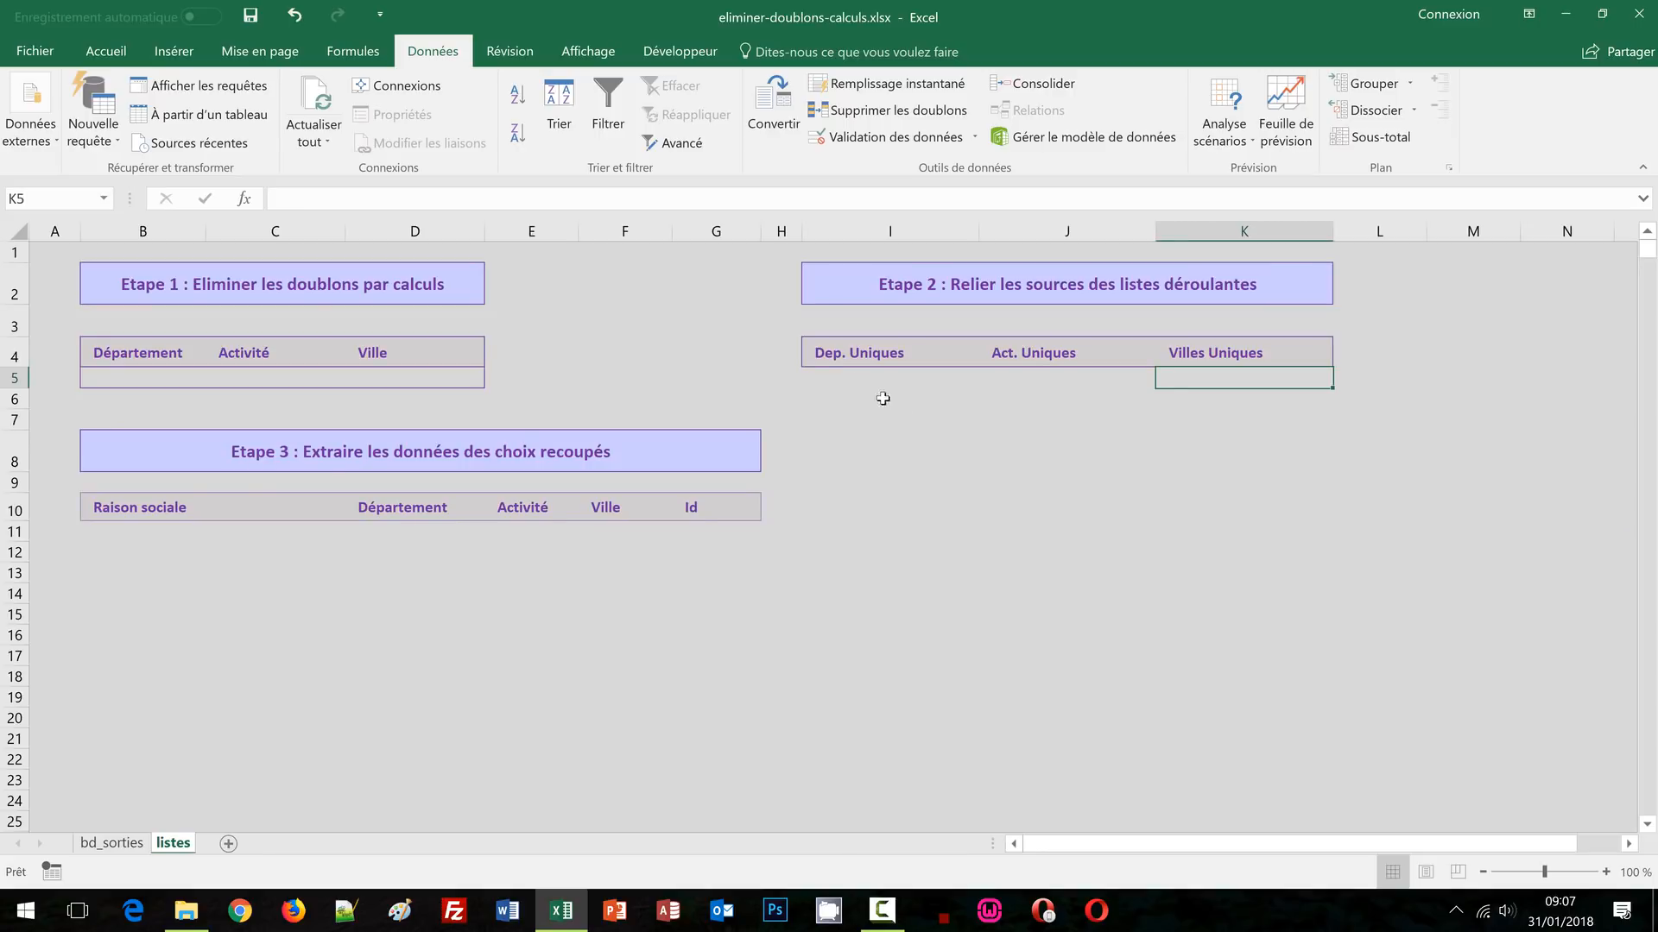
{"action": "left_click", "coordinate": [852, 382]}
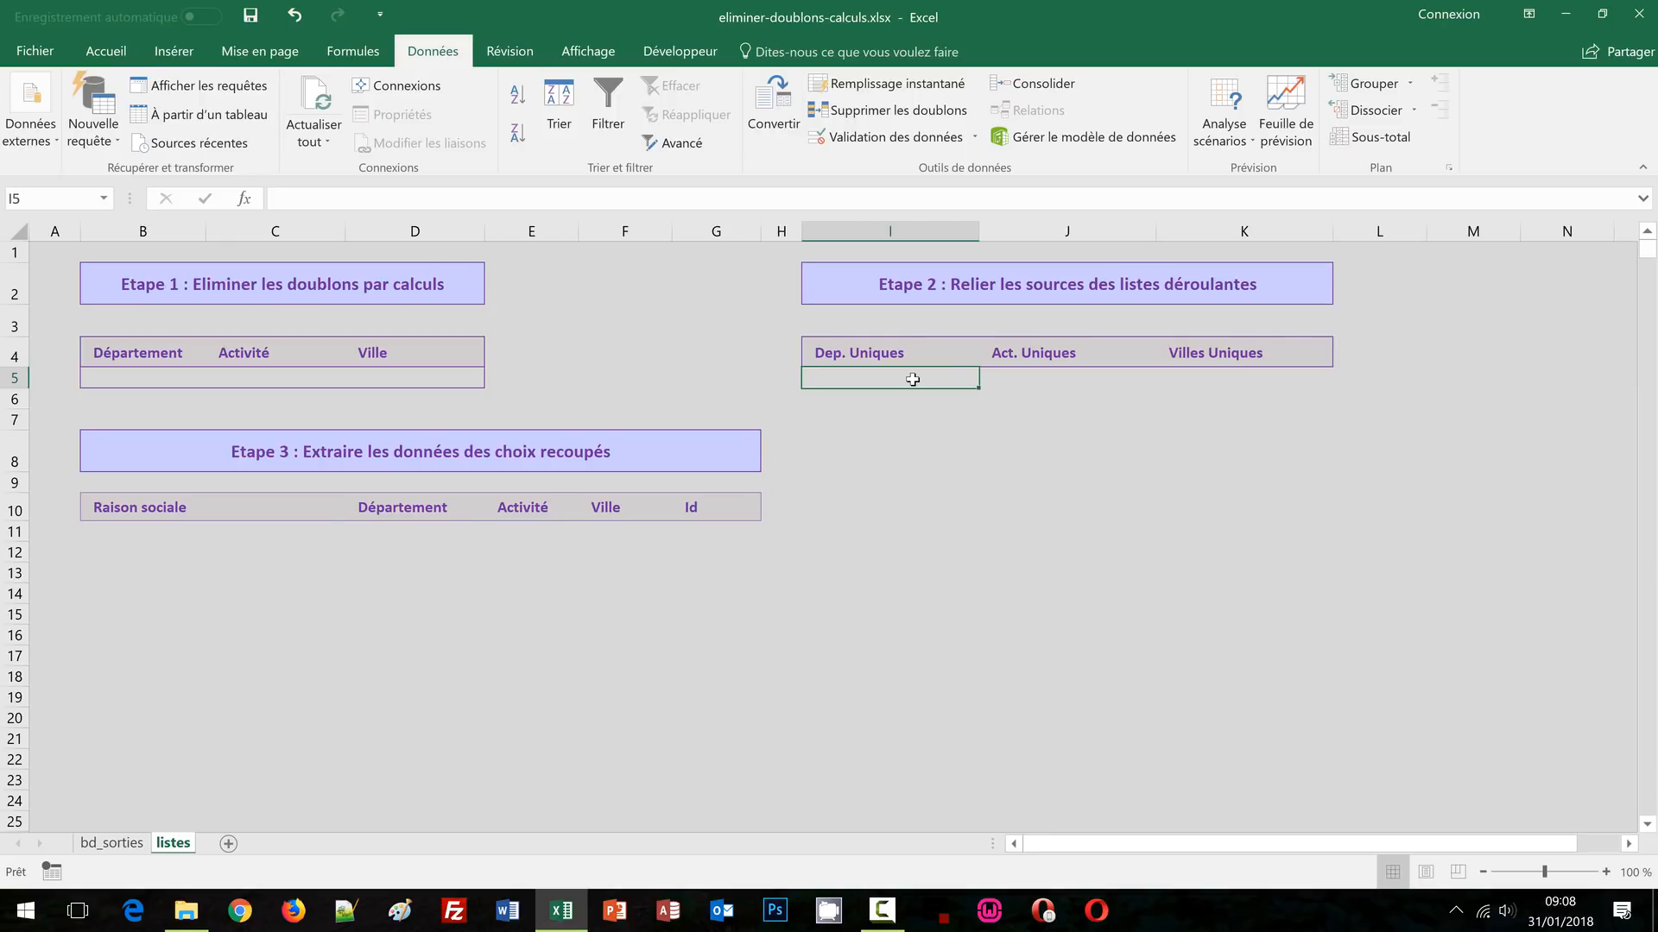
{"action": "left_click", "coordinate": [117, 848]}
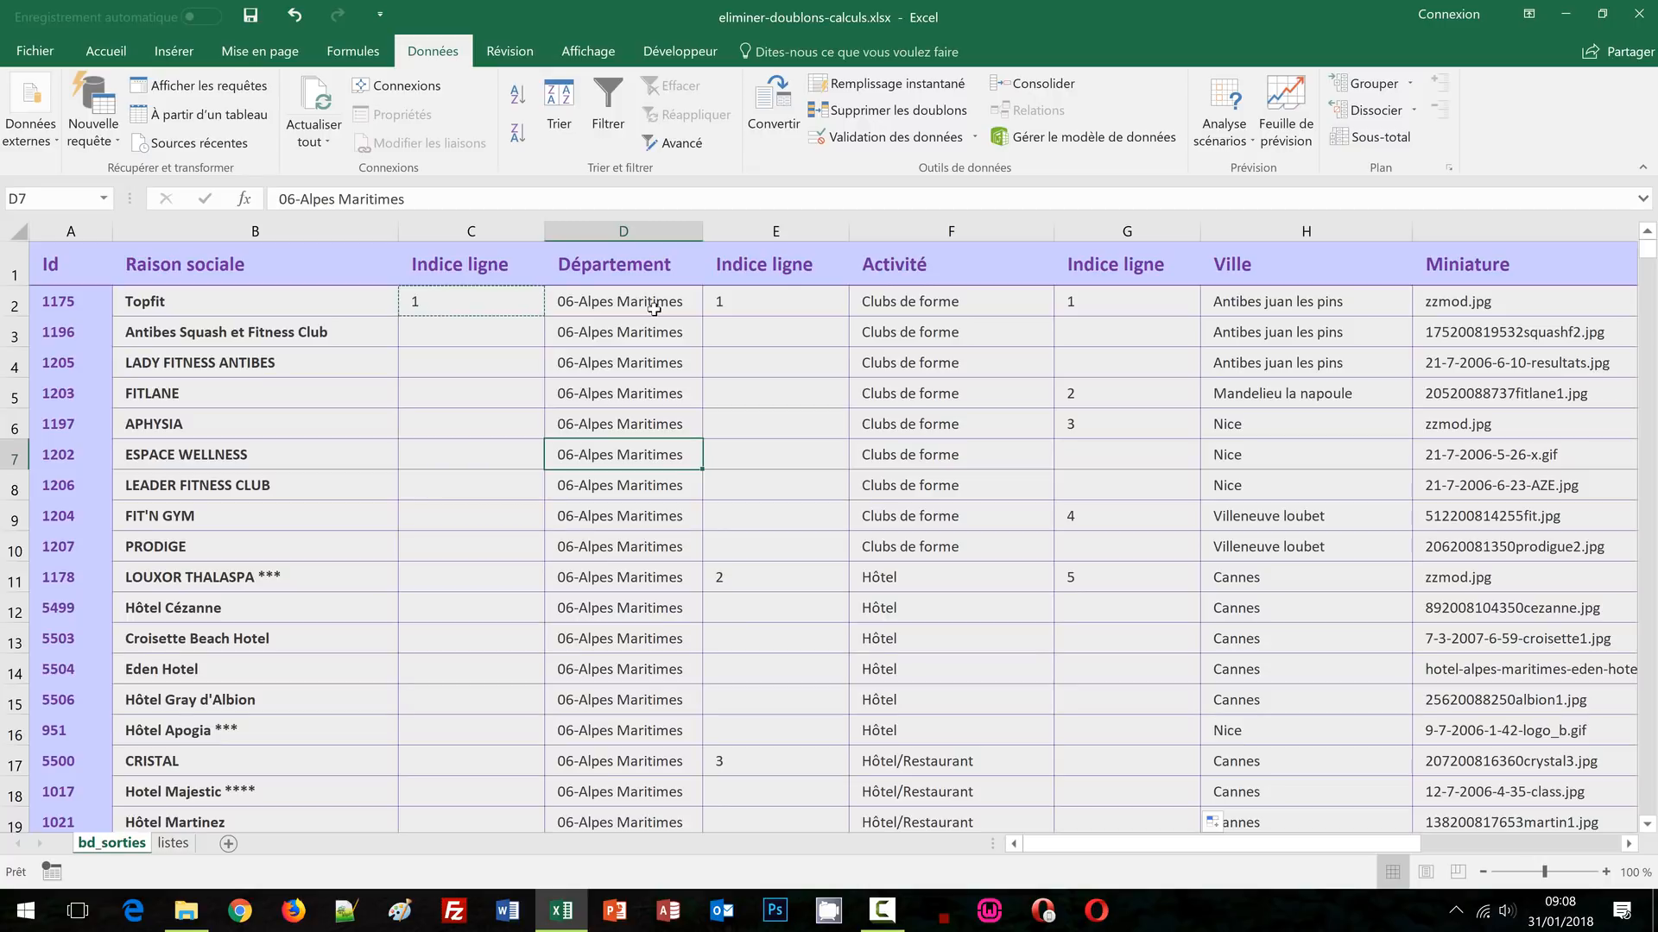
{"action": "left_click", "coordinate": [172, 846]}
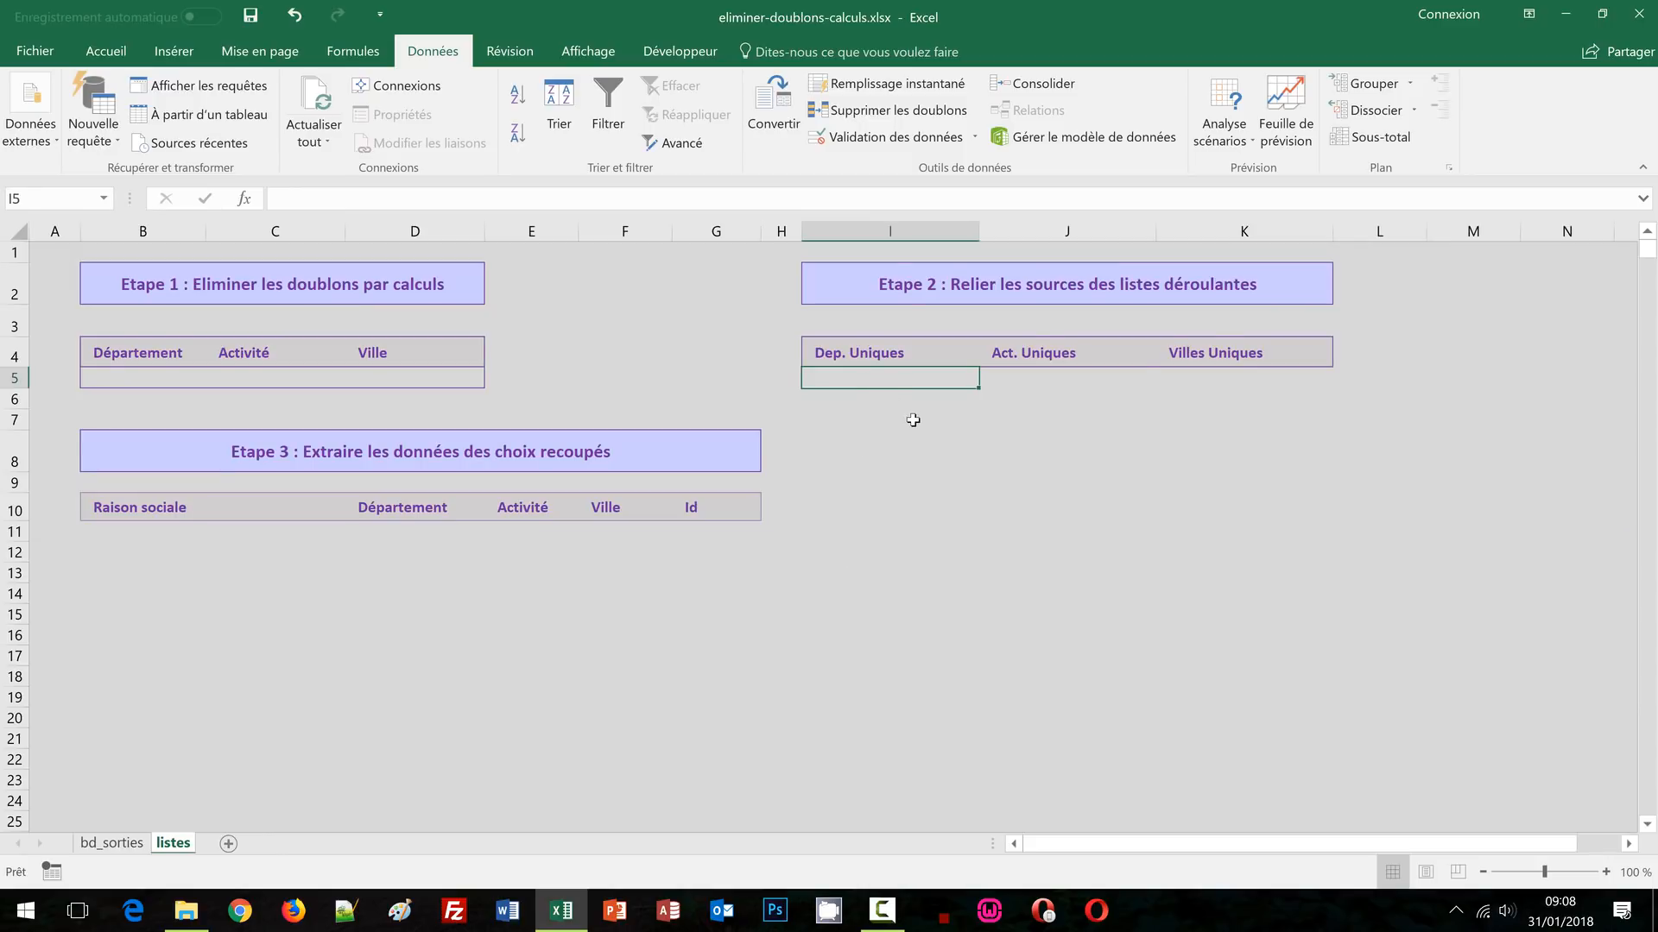
In I5, type =sierreur(recherchev(ligne(I1); to begin the unique-department lookup
{"action": "type", "text": "="}
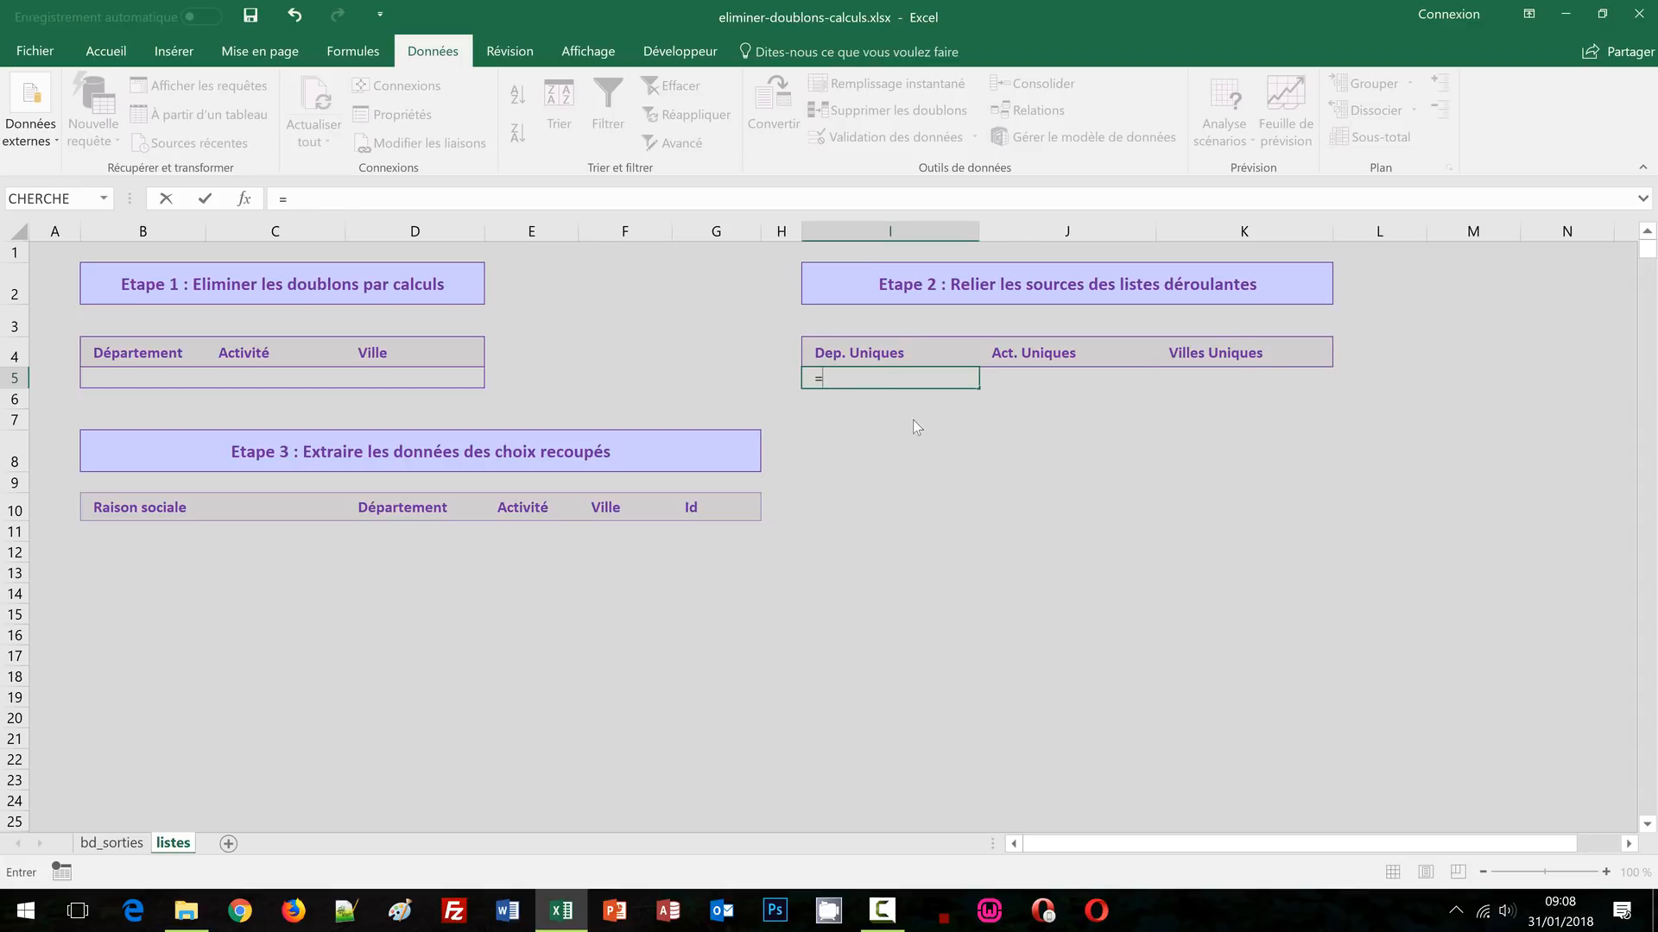
{"action": "type", "text": "sierr"}
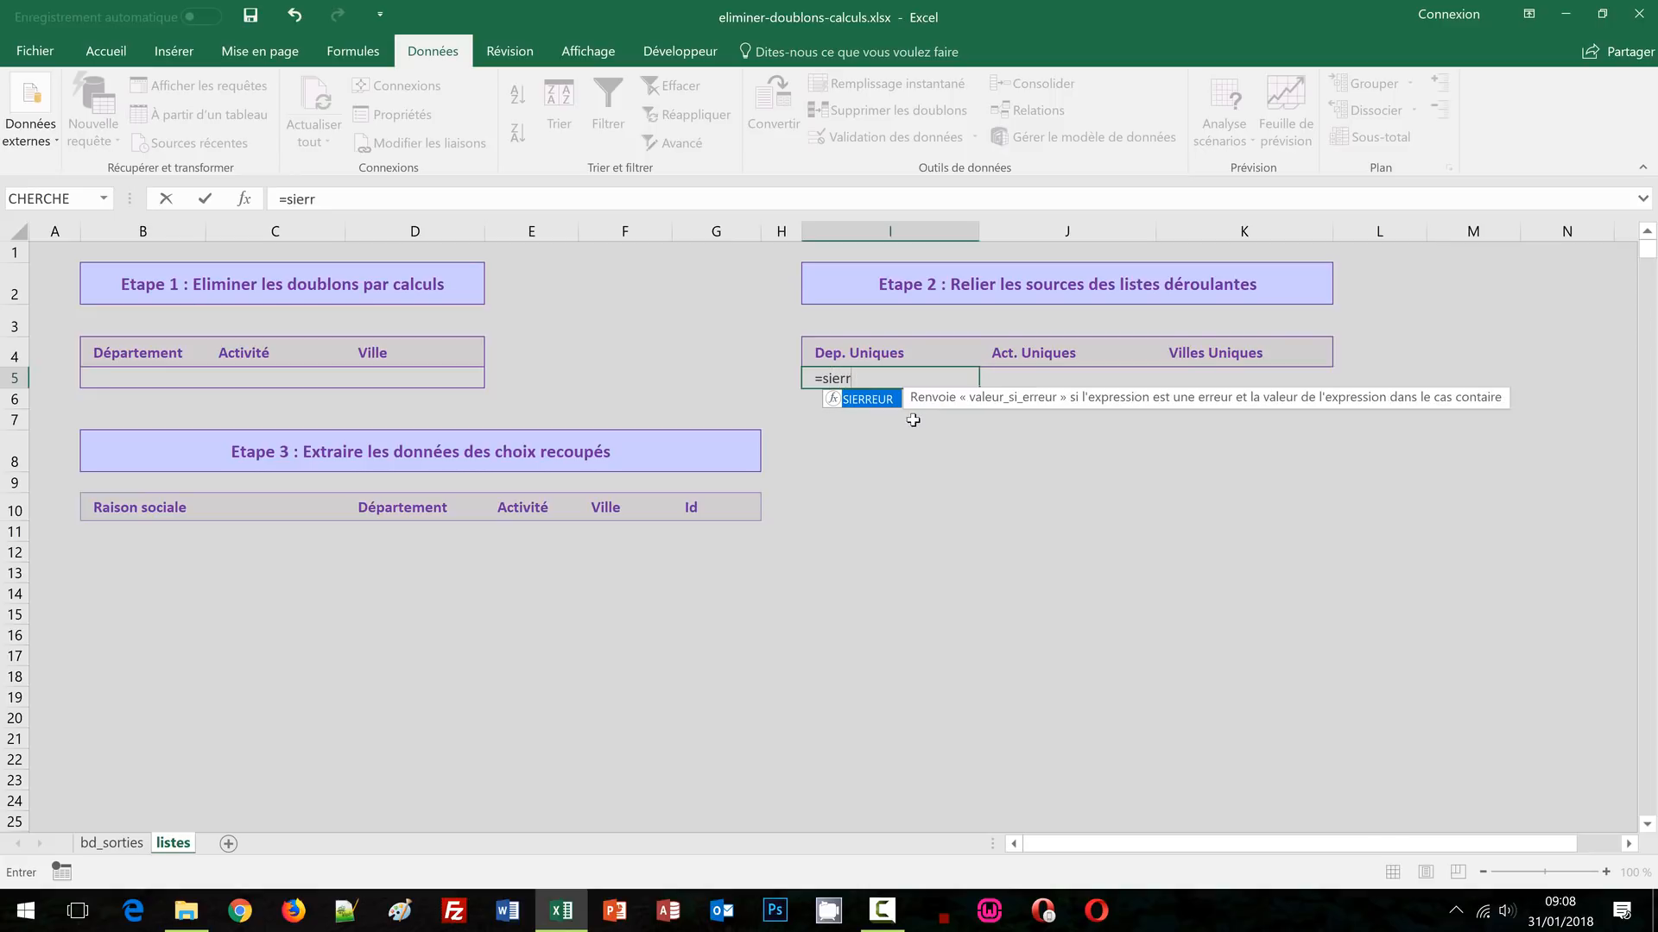
{"action": "type", "text": "eur("}
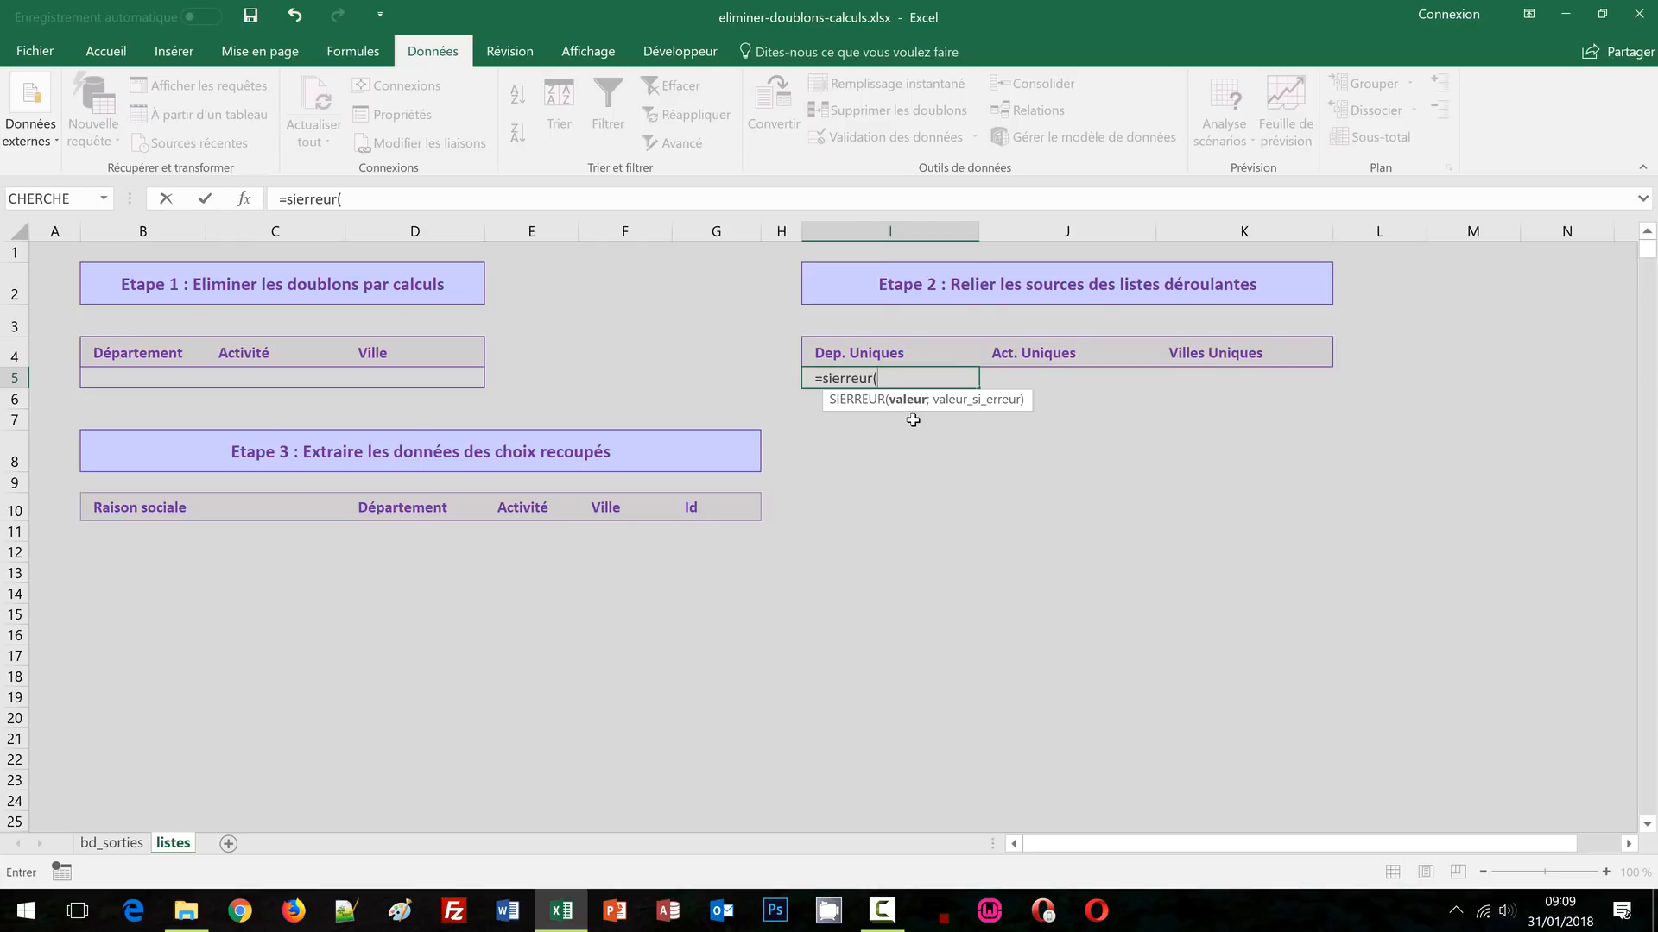
{"action": "type", "text": "re"}
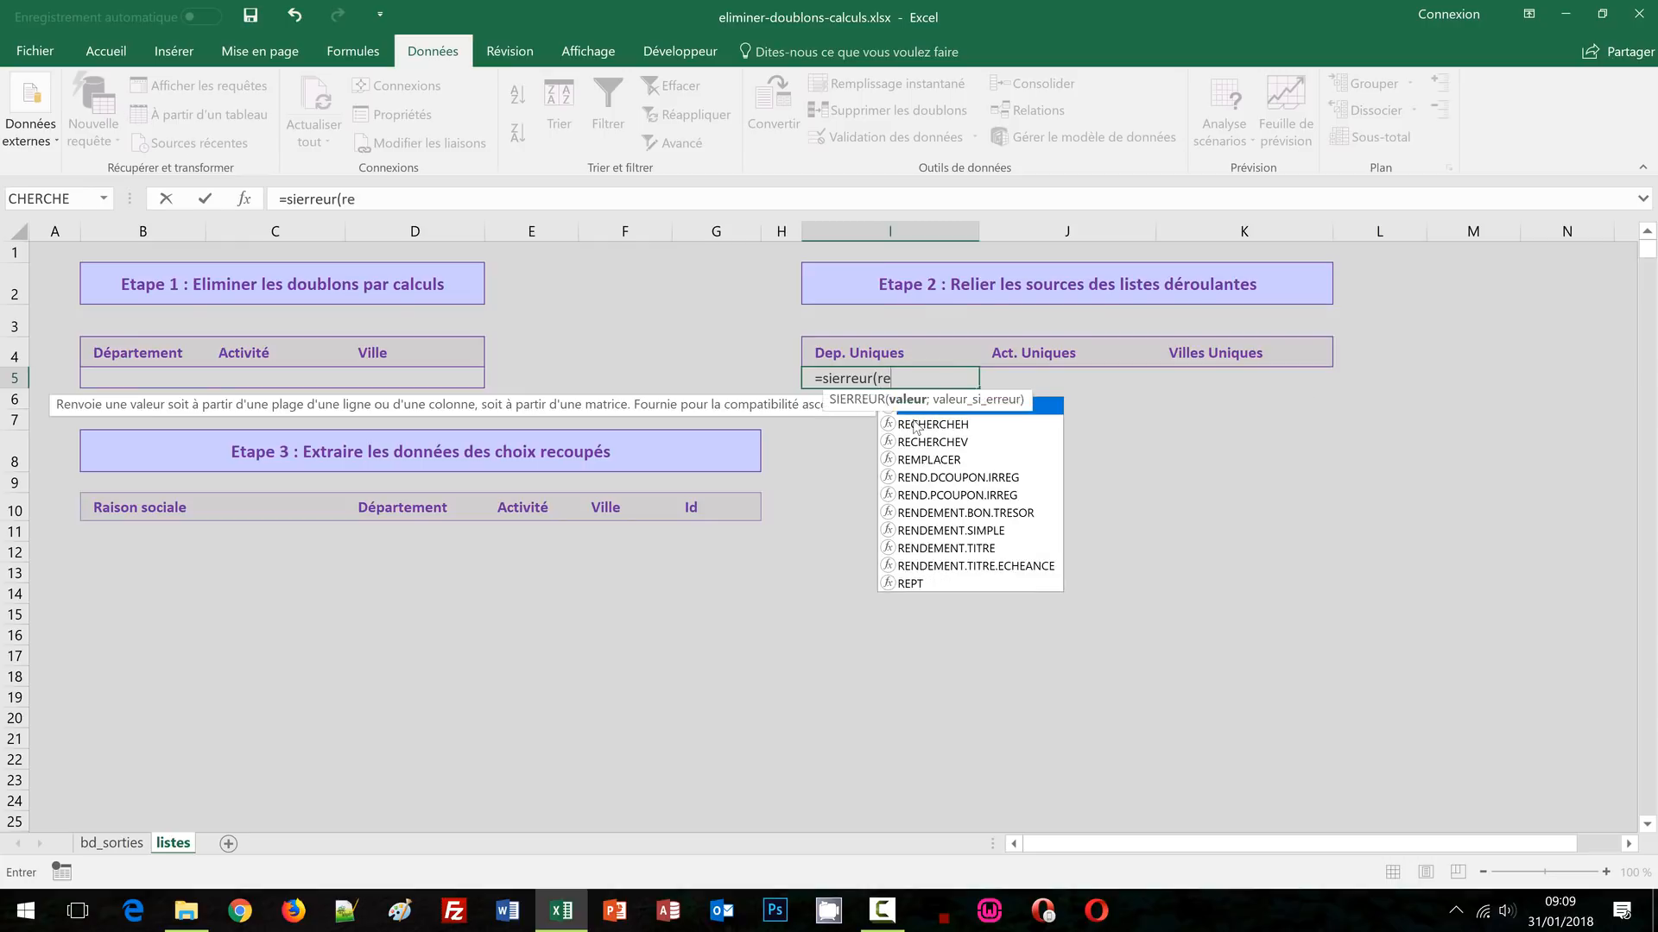
{"action": "type", "text": "cherchev"}
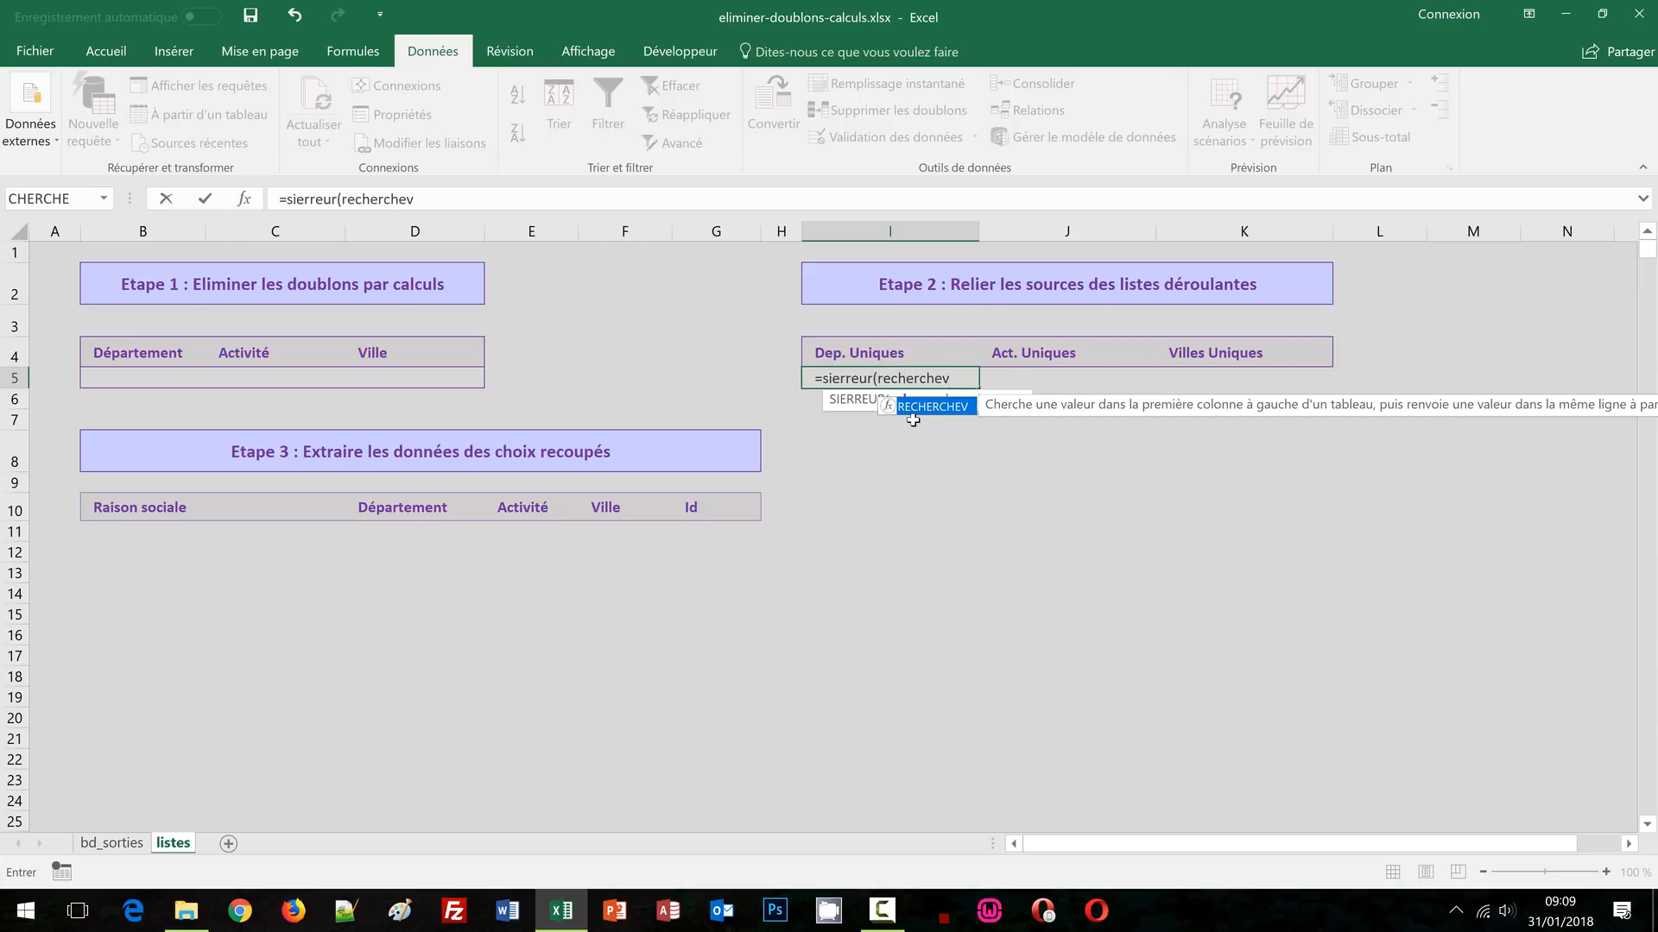
{"action": "type", "text": "("}
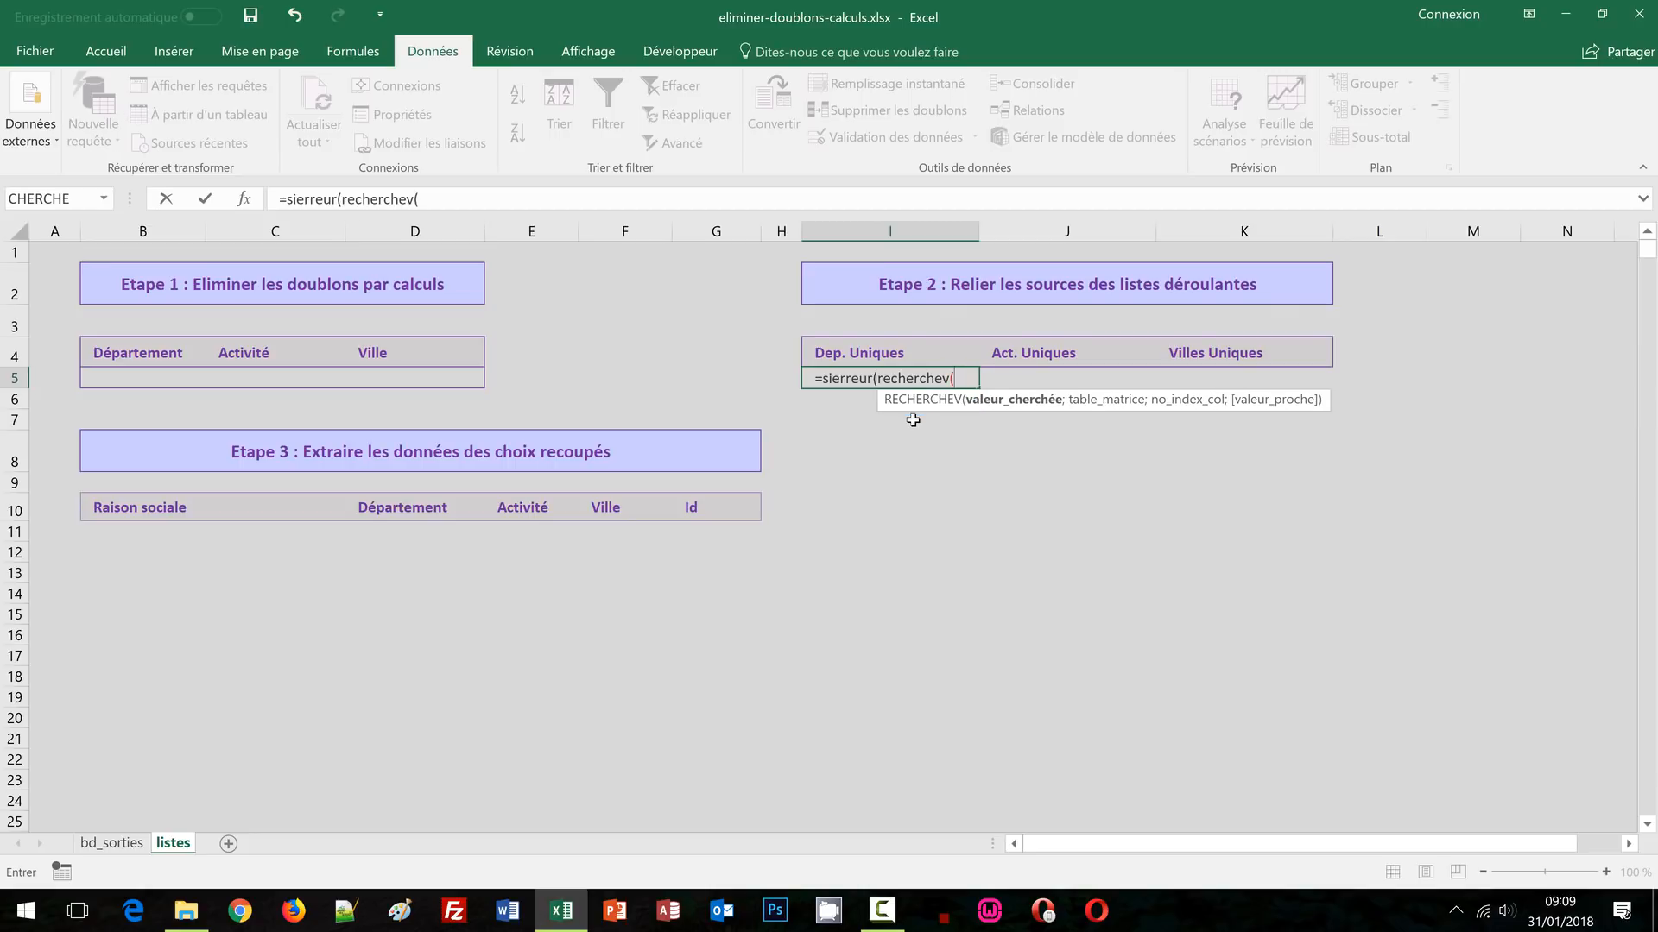
{"action": "type", "text": "ligne("}
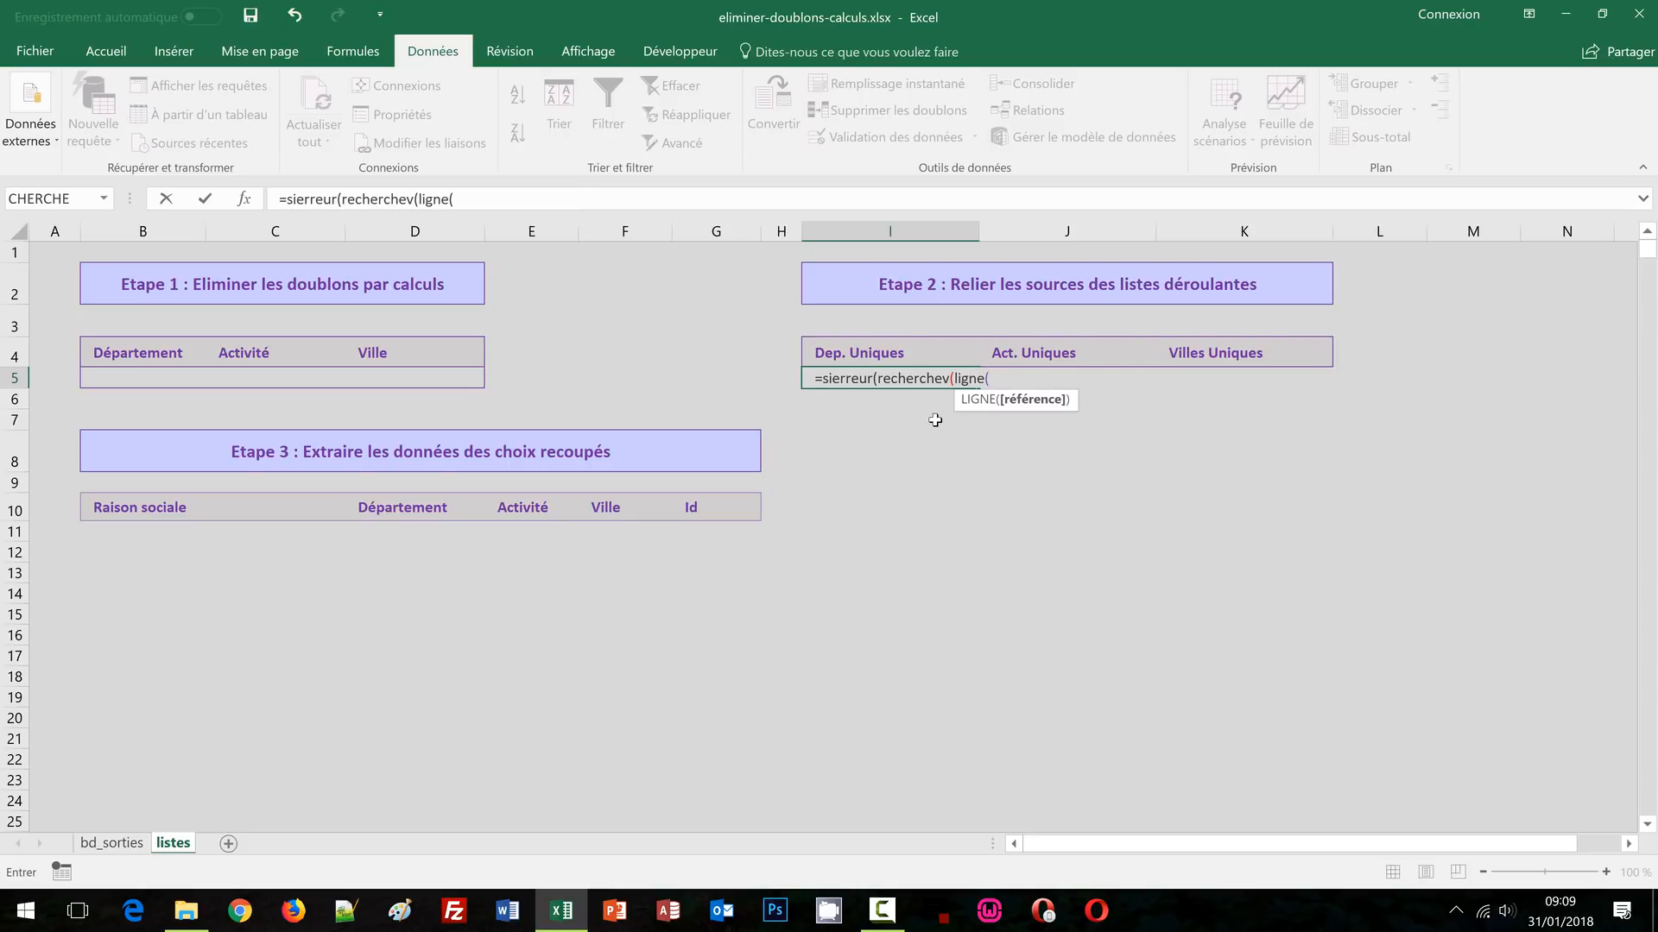
{"action": "left_click", "coordinate": [859, 255]}
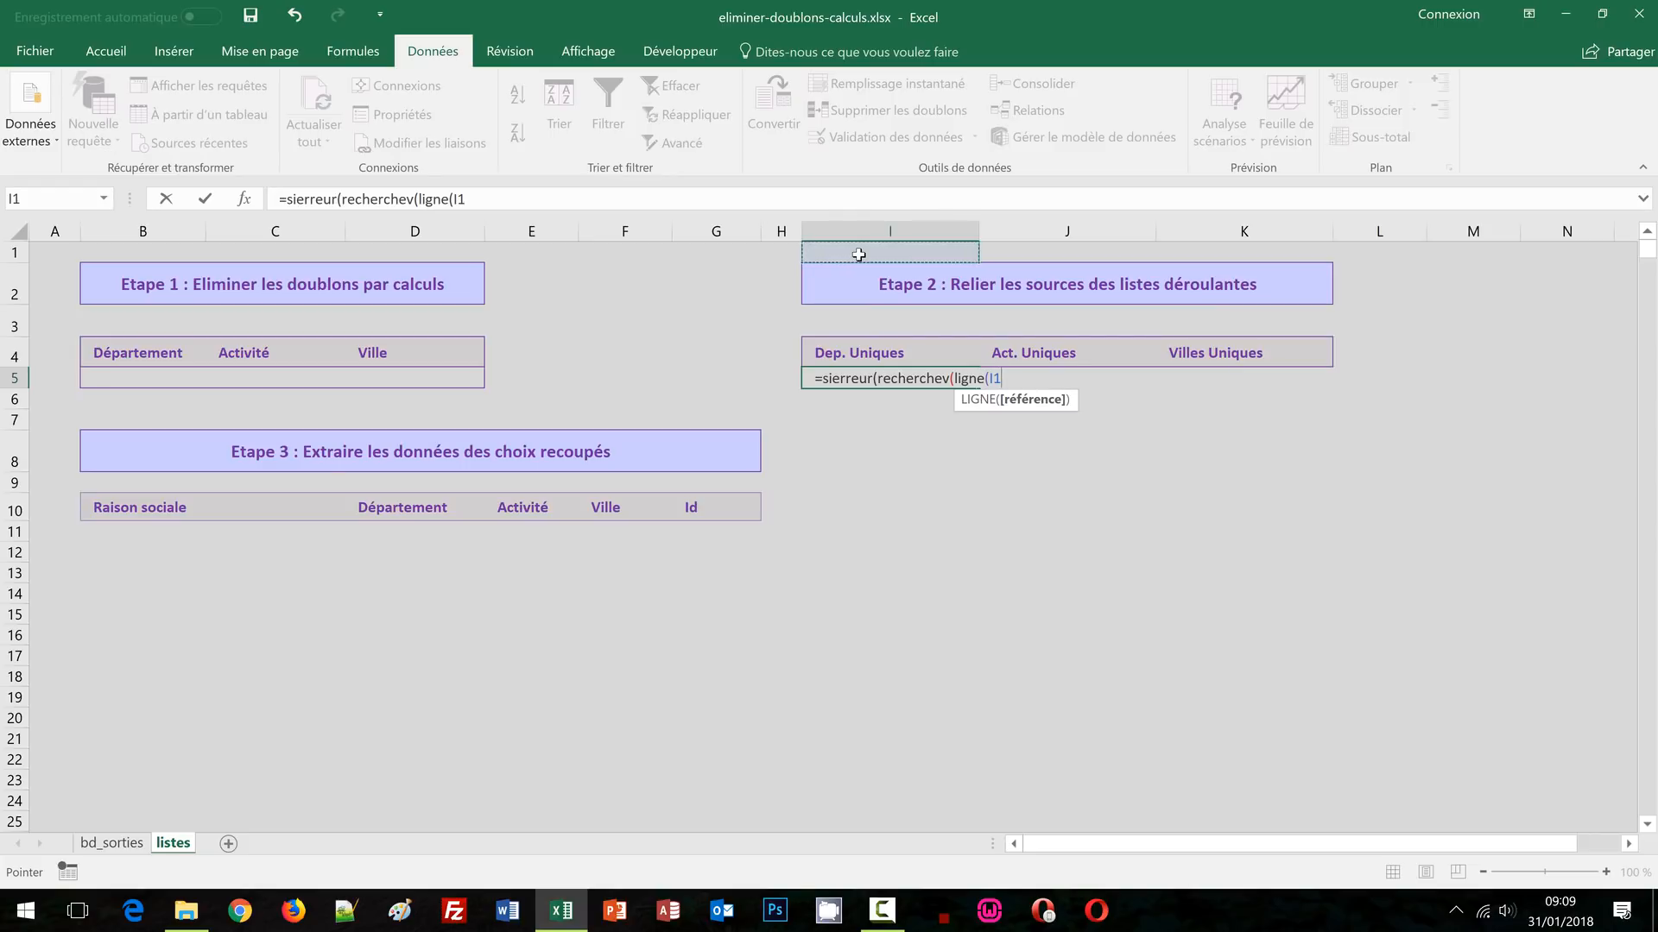
{"action": "type", "text": ")"}
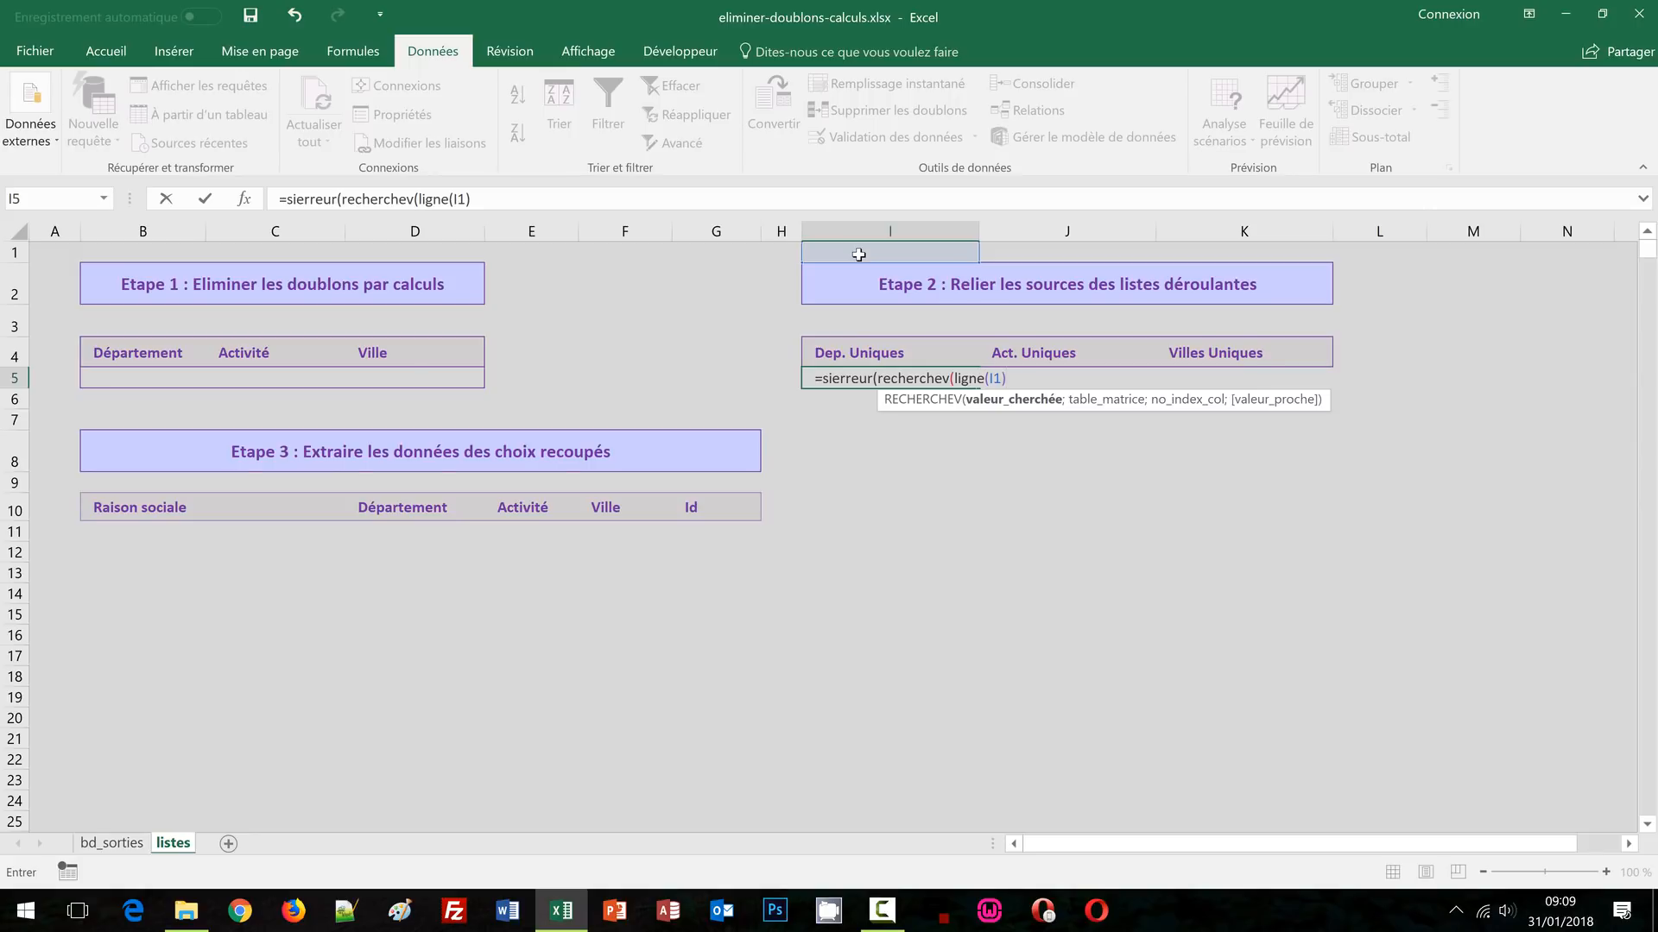
{"action": "type", "text": ";"}
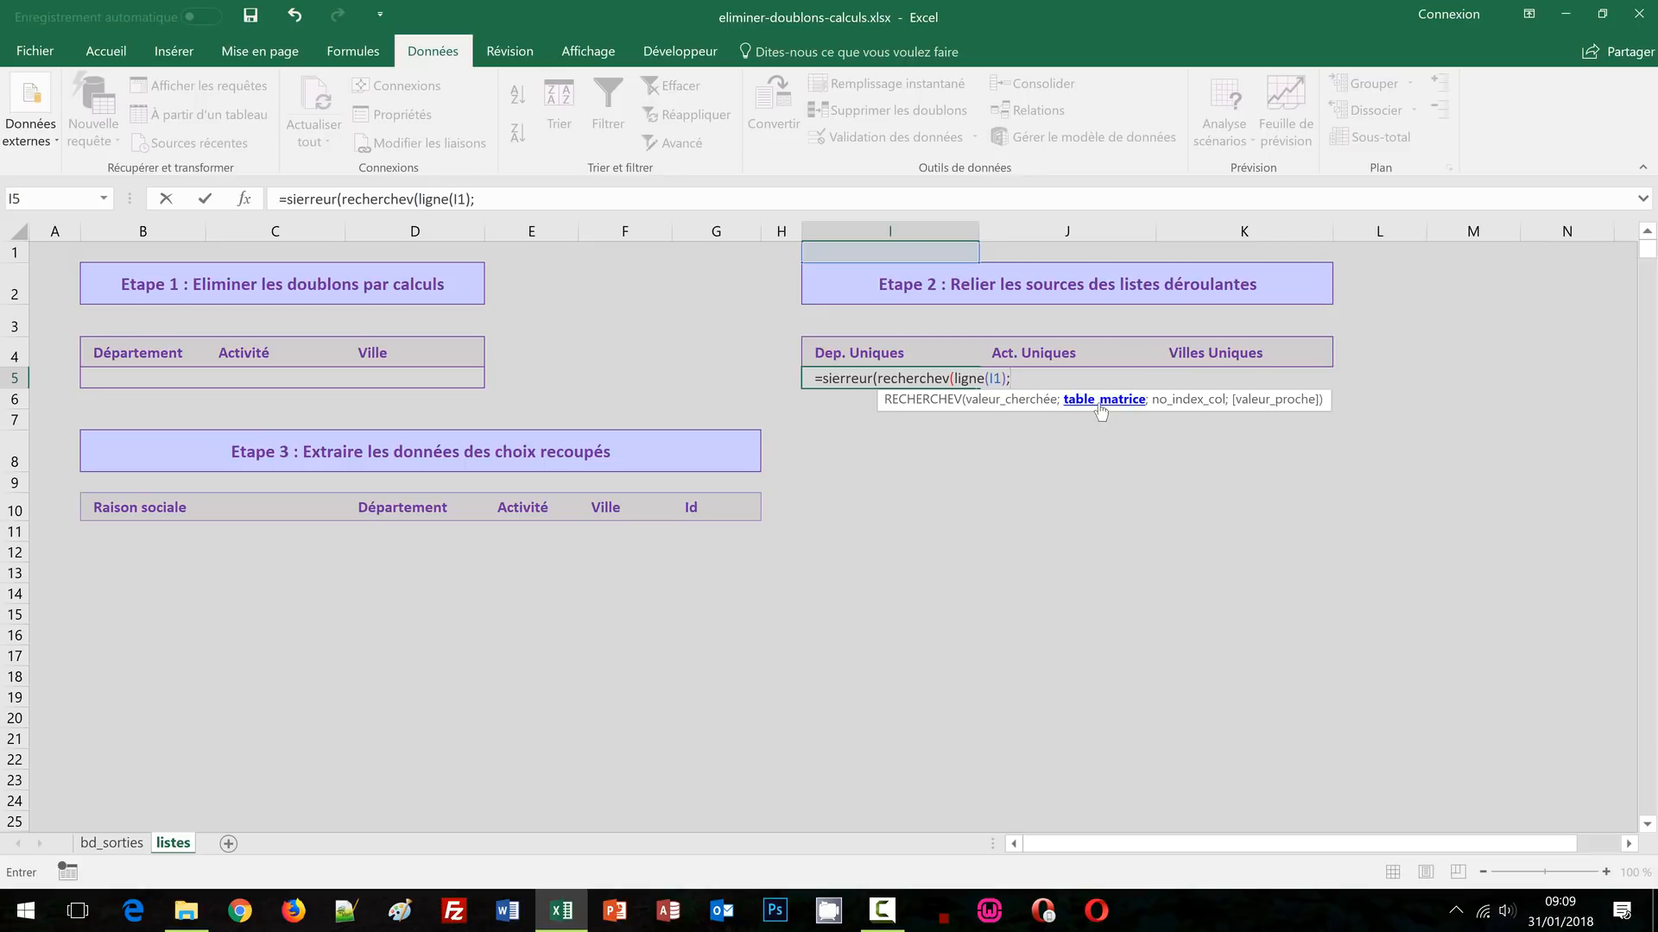
Complete I5 as =SIERREUR(RECHERCHEV(LIGNE(I1);bd_sorties!C:D;2;FAUX);""), showing 06-Alpes Maritimes
{"action": "left_click", "coordinate": [113, 844]}
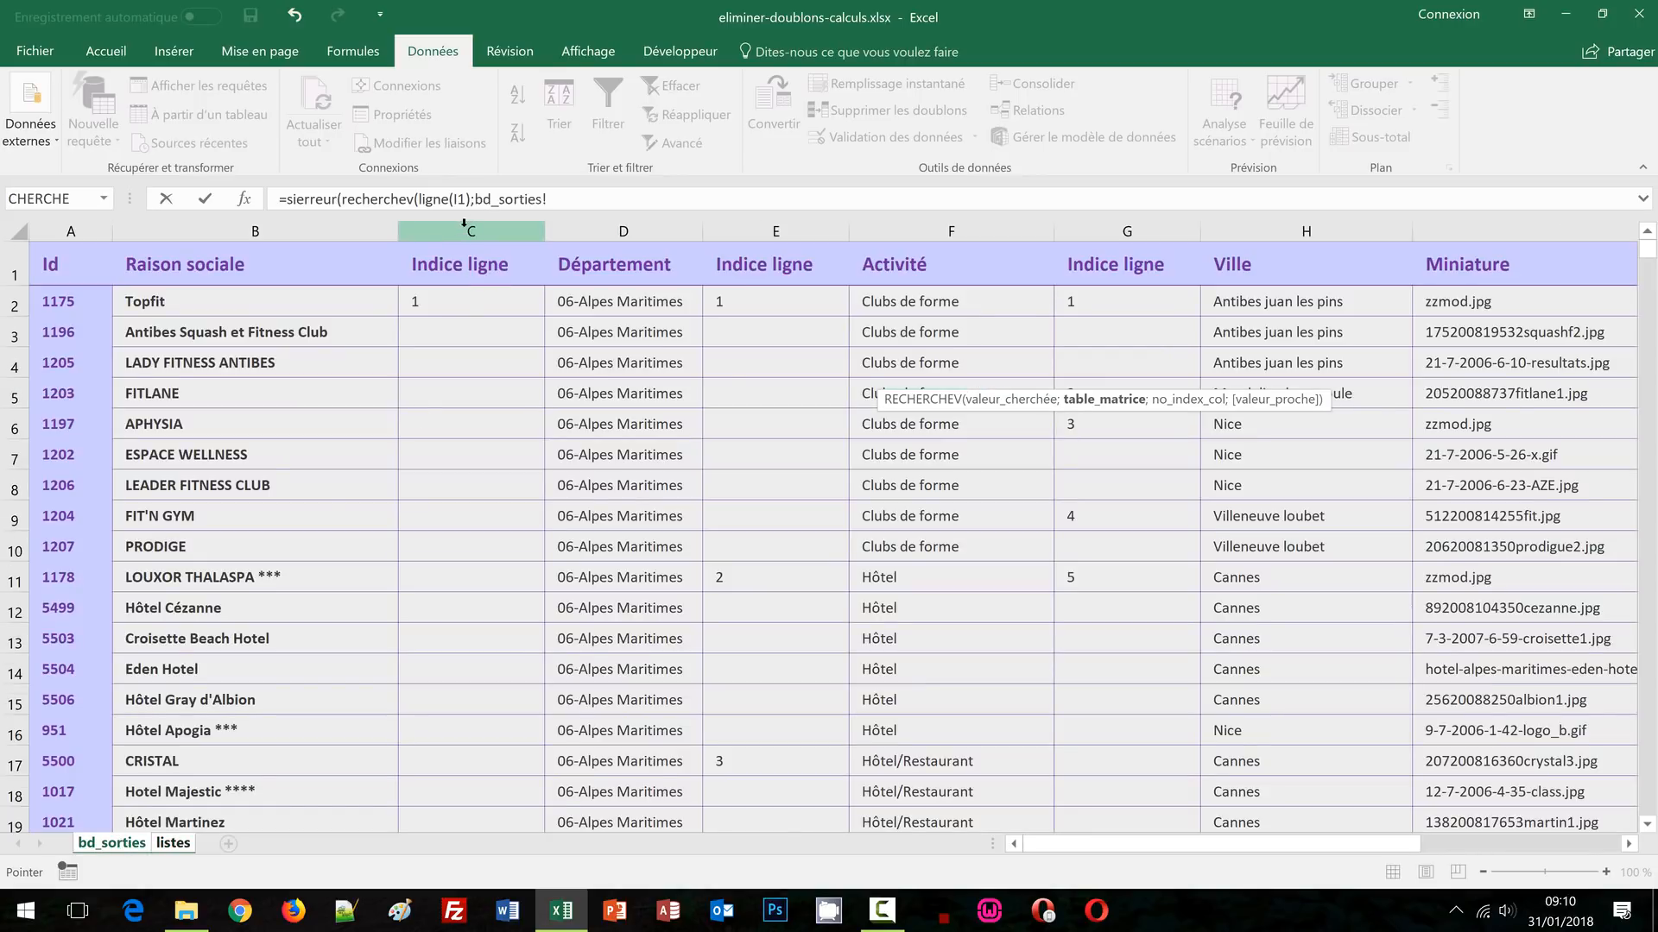
{"action": "left_click_drag", "start_coordinate": [464, 225], "coordinate": [599, 231]}
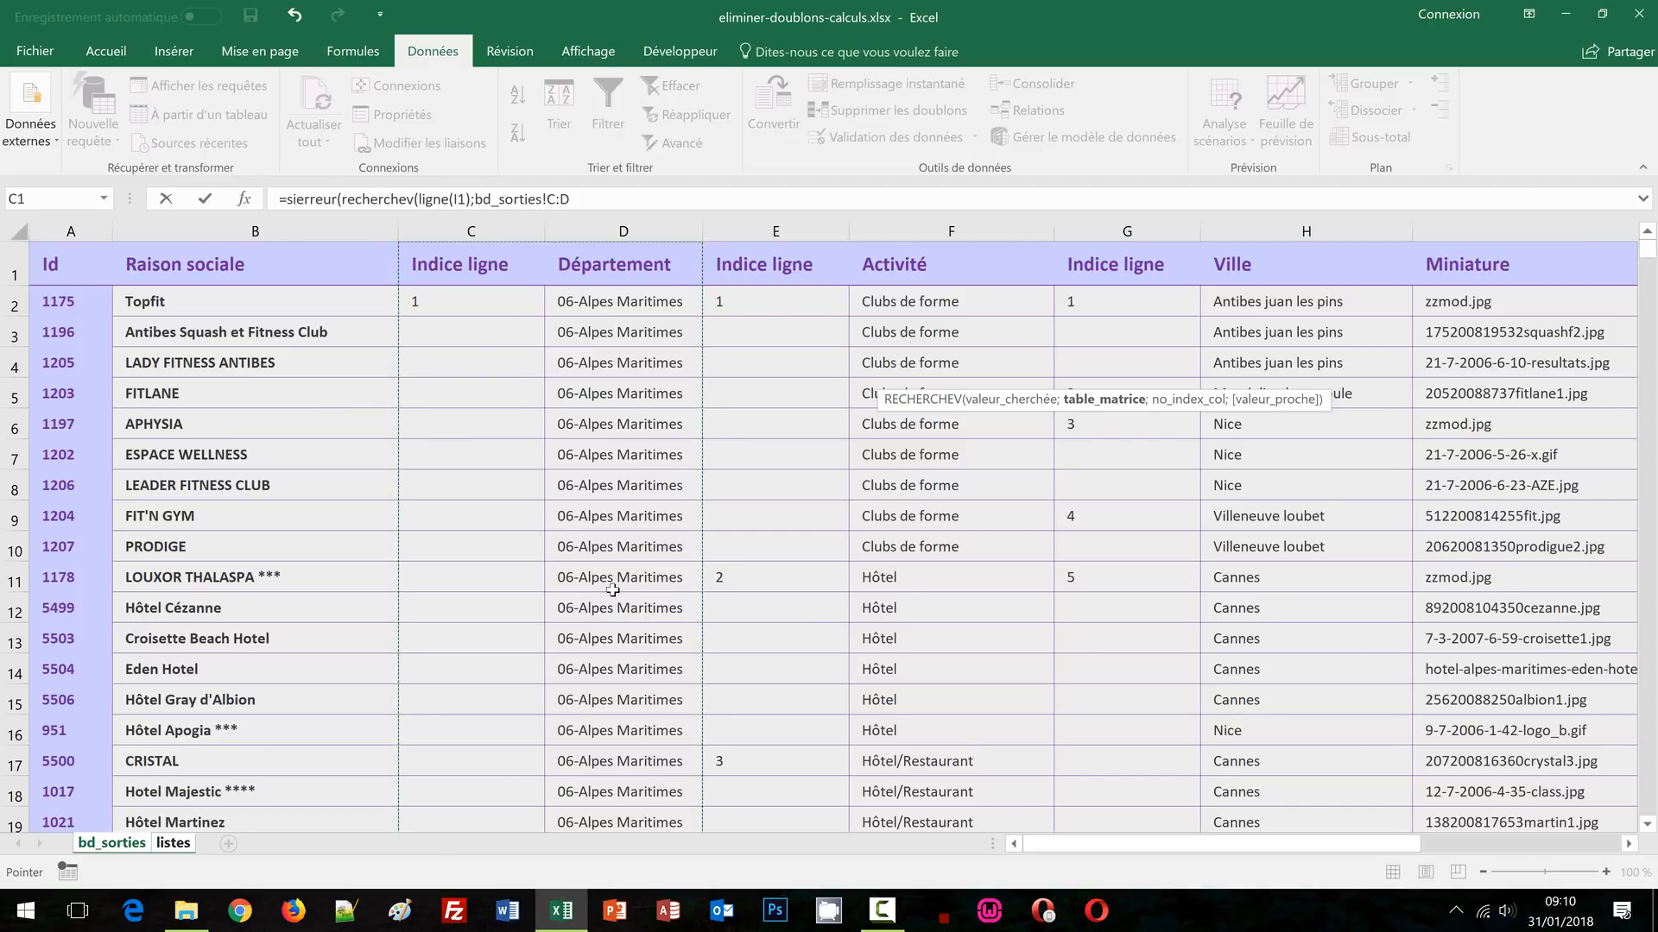
{"action": "type", "text": ";2"}
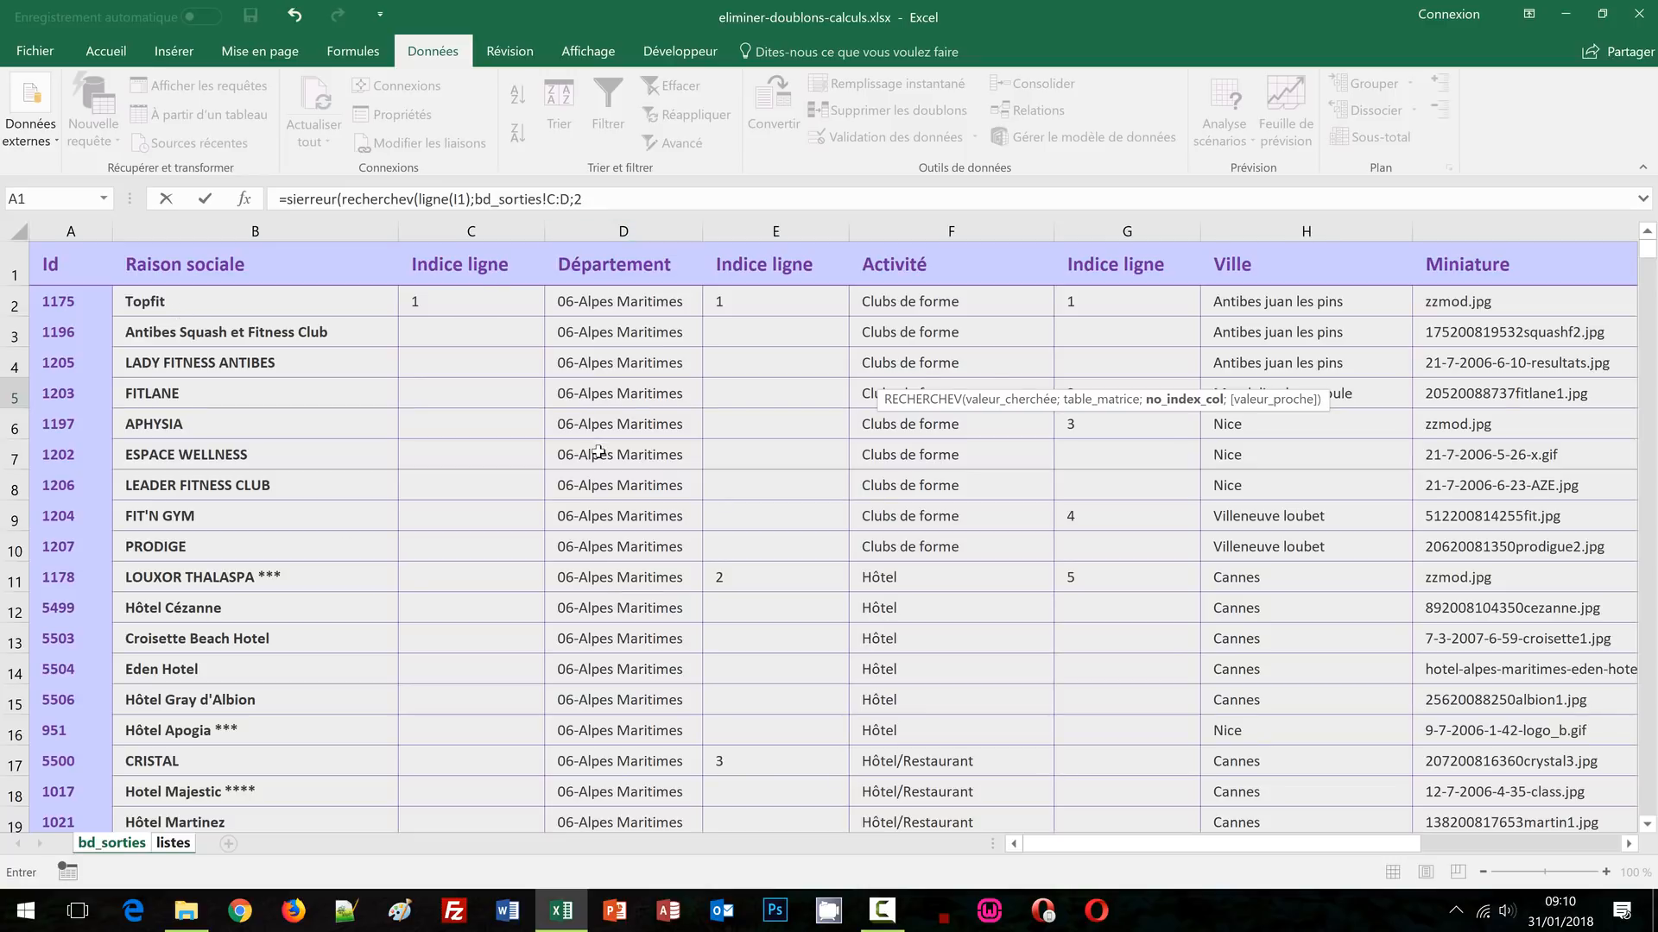
{"action": "type", "text": ";"}
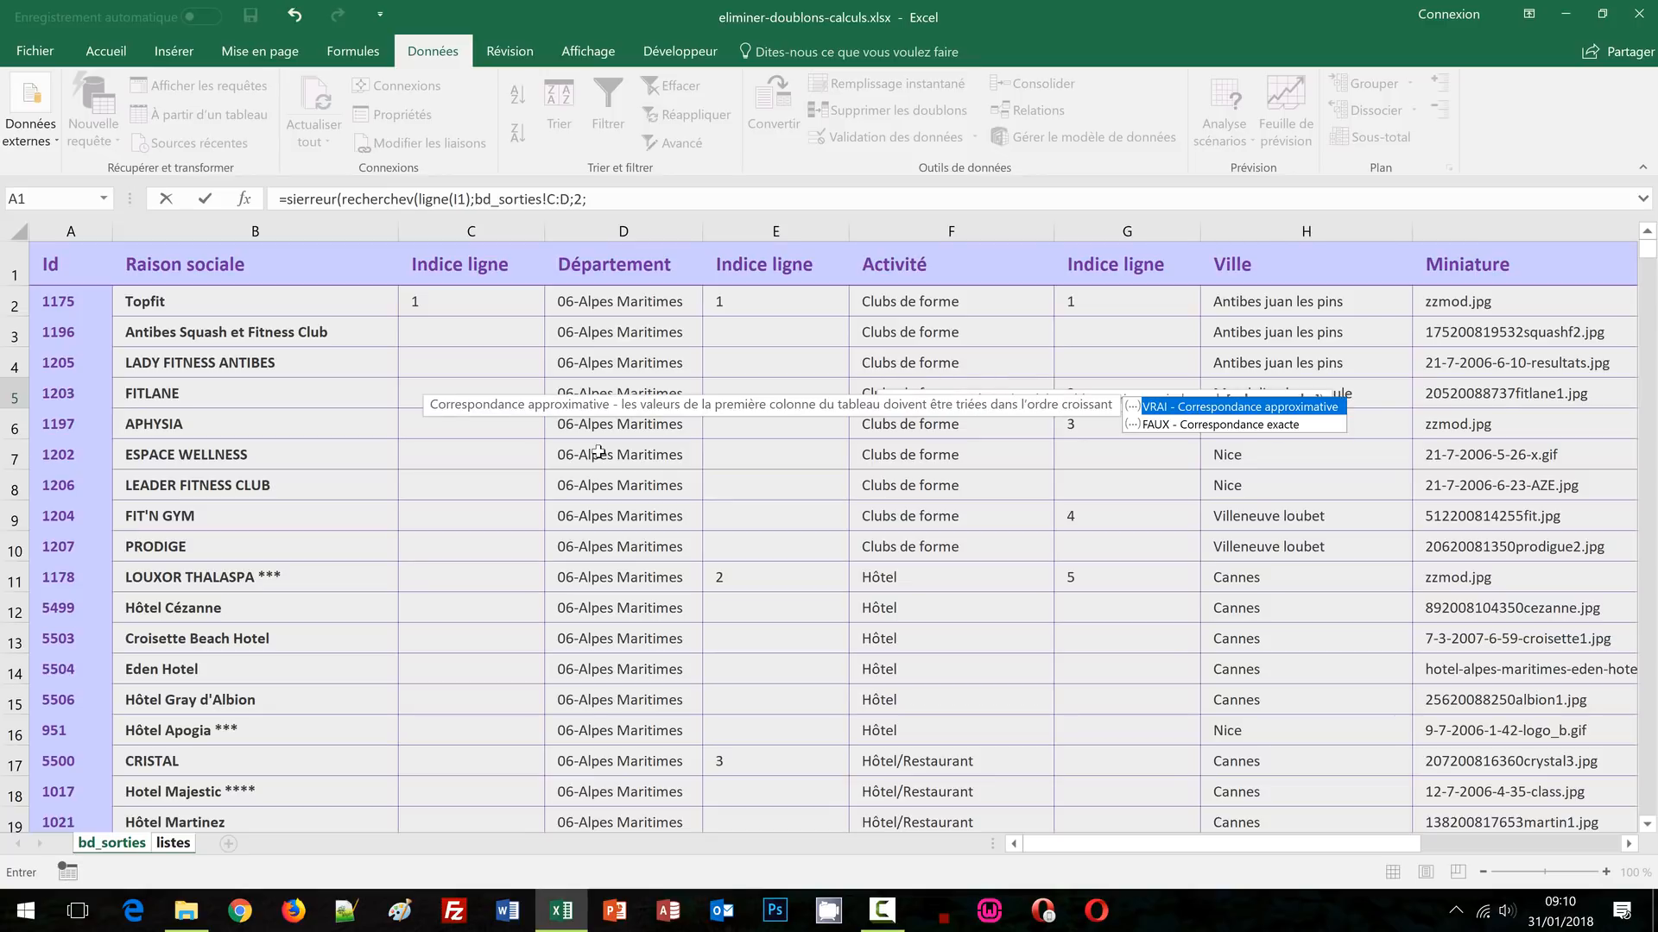
{"action": "type", "text": "faux"}
{"action": "type", "text": ")"}
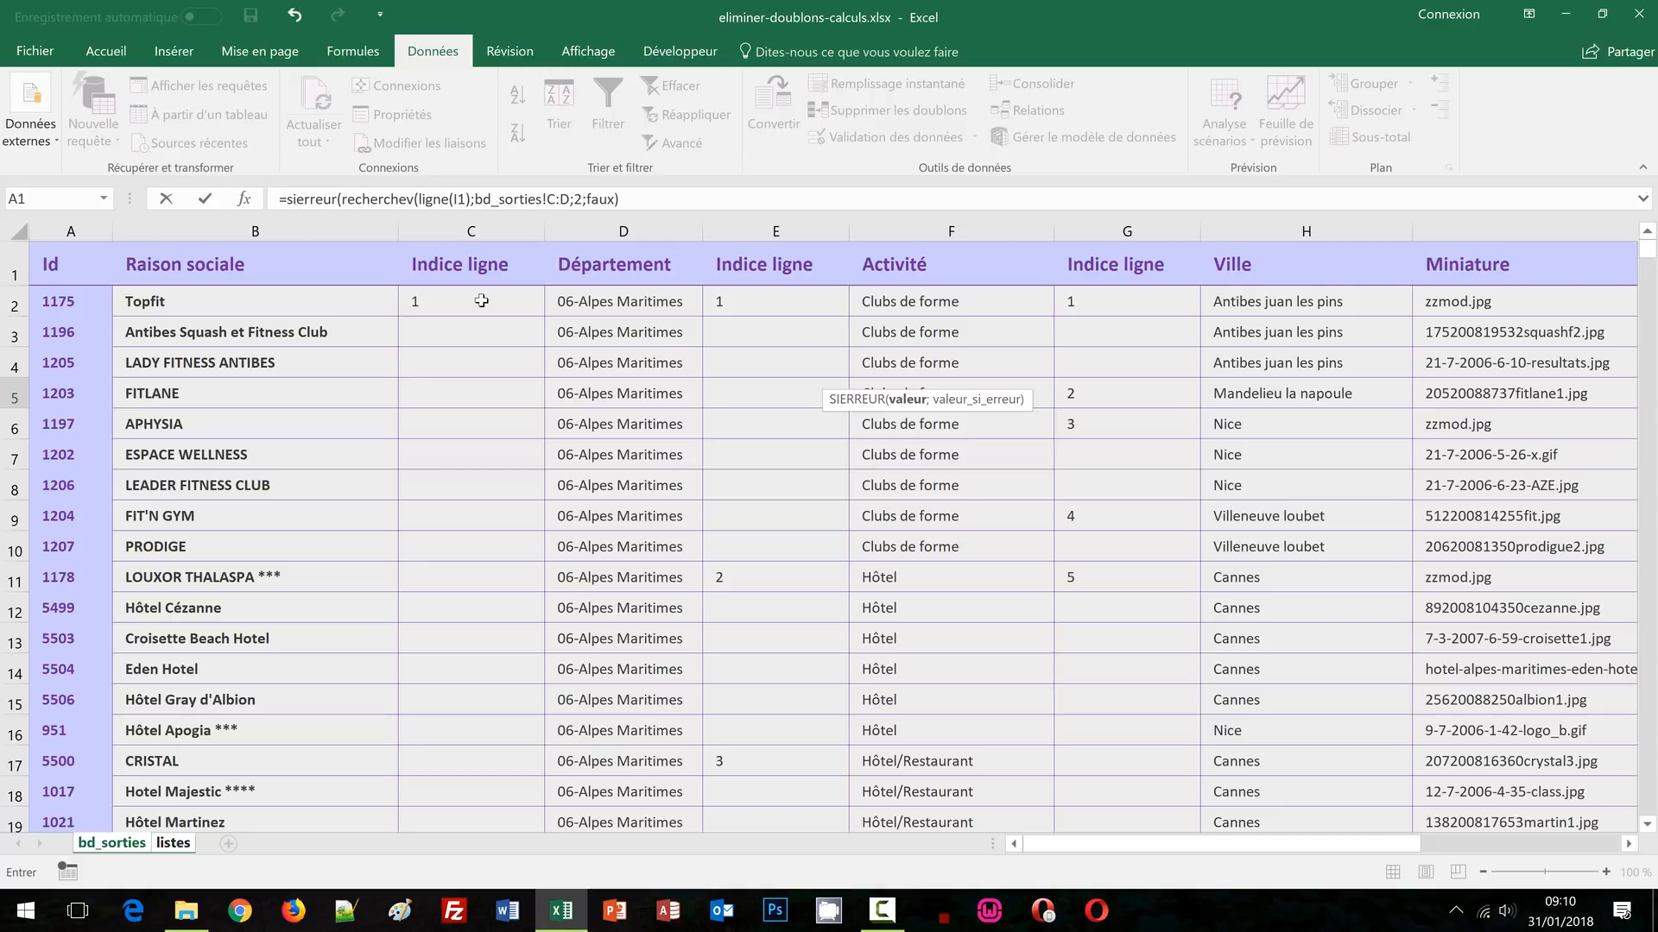
{"action": "type", "text": ";"}
{"action": "type", "text": "\"\")"}
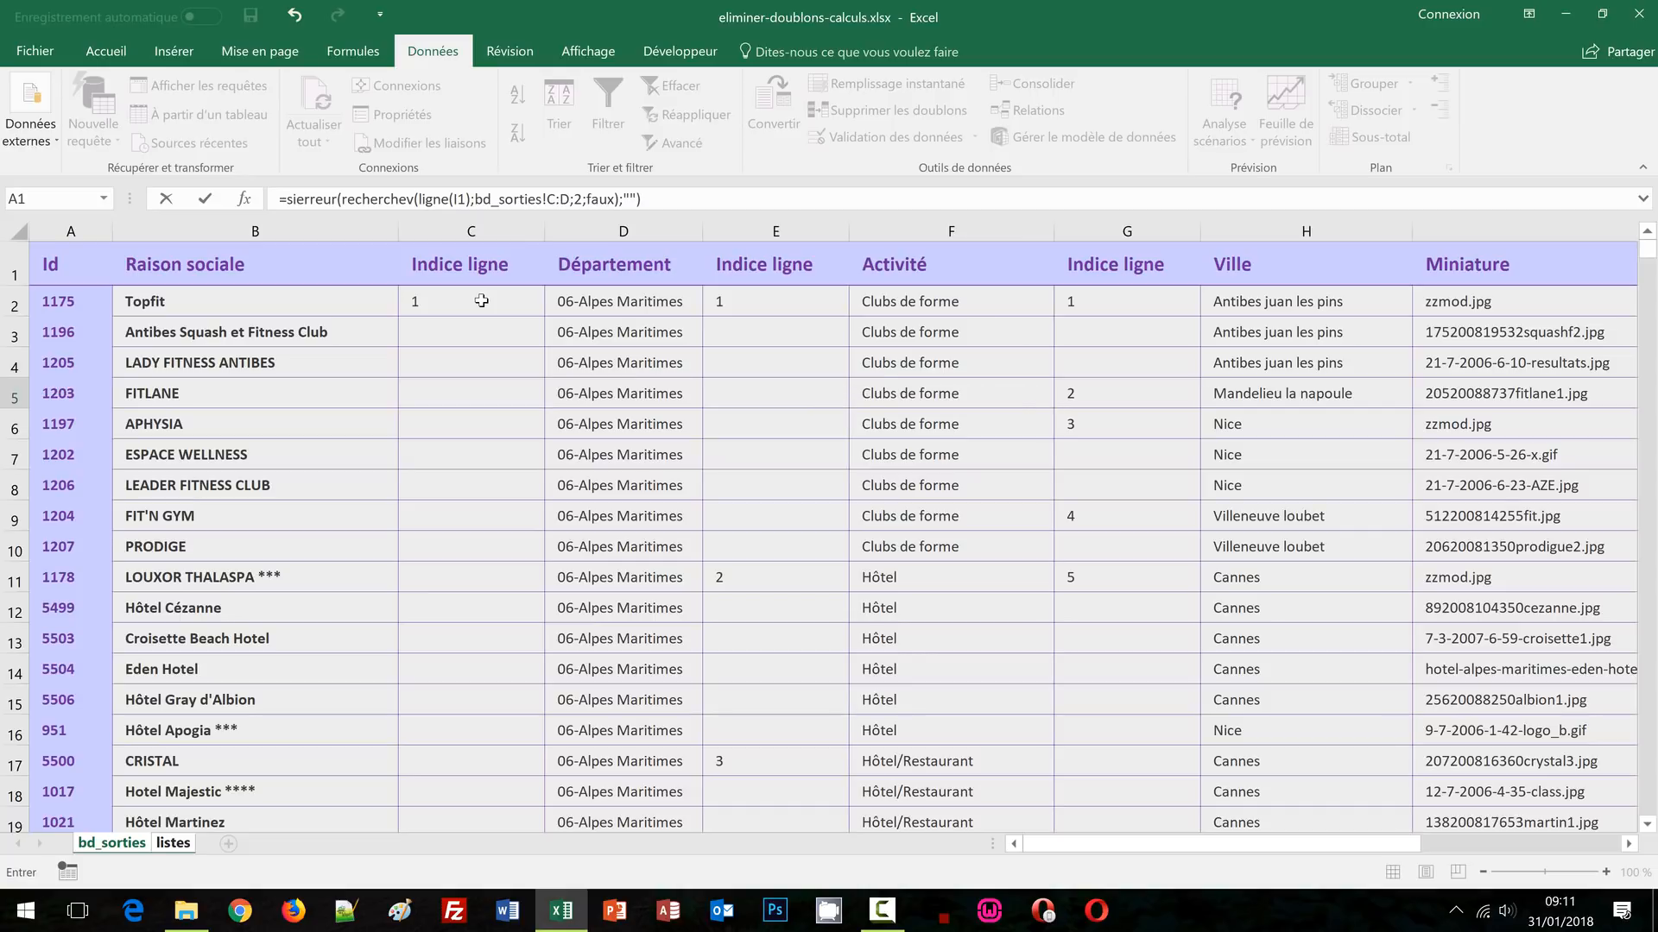
{"action": "key", "text": "Return"}
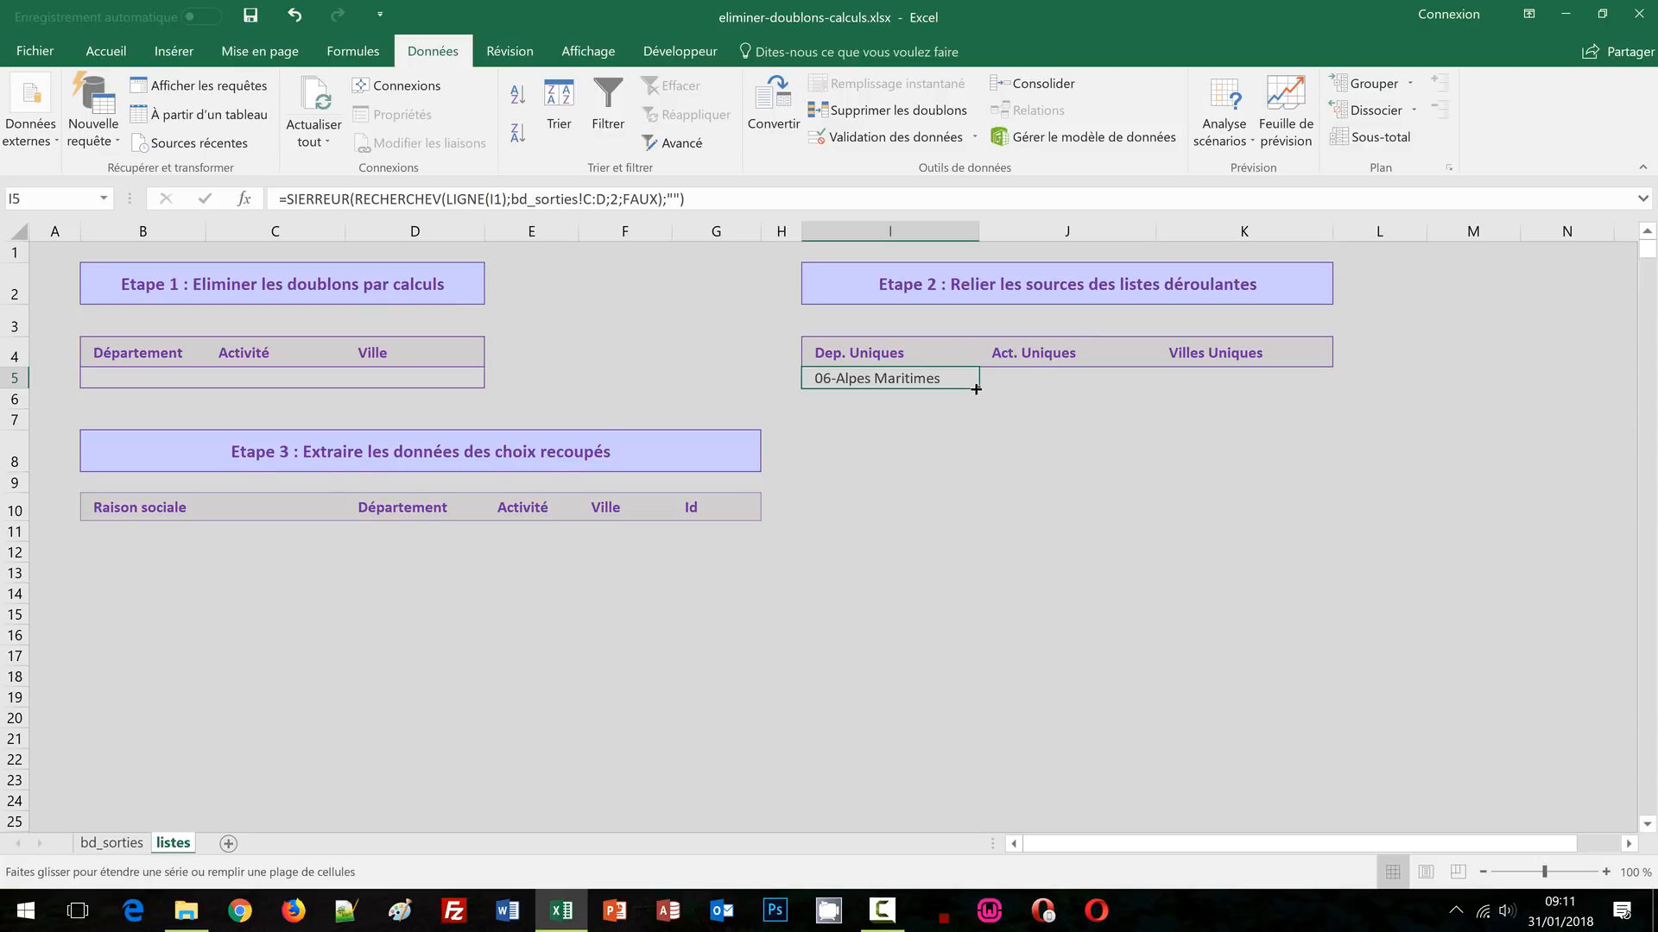
Fill the I5 formula down to row 24, listing departments 06-Alpes Maritimes through 87-Haute Vienne
{"action": "left_click_drag", "start_coordinate": [976, 389], "coordinate": [1014, 783]}
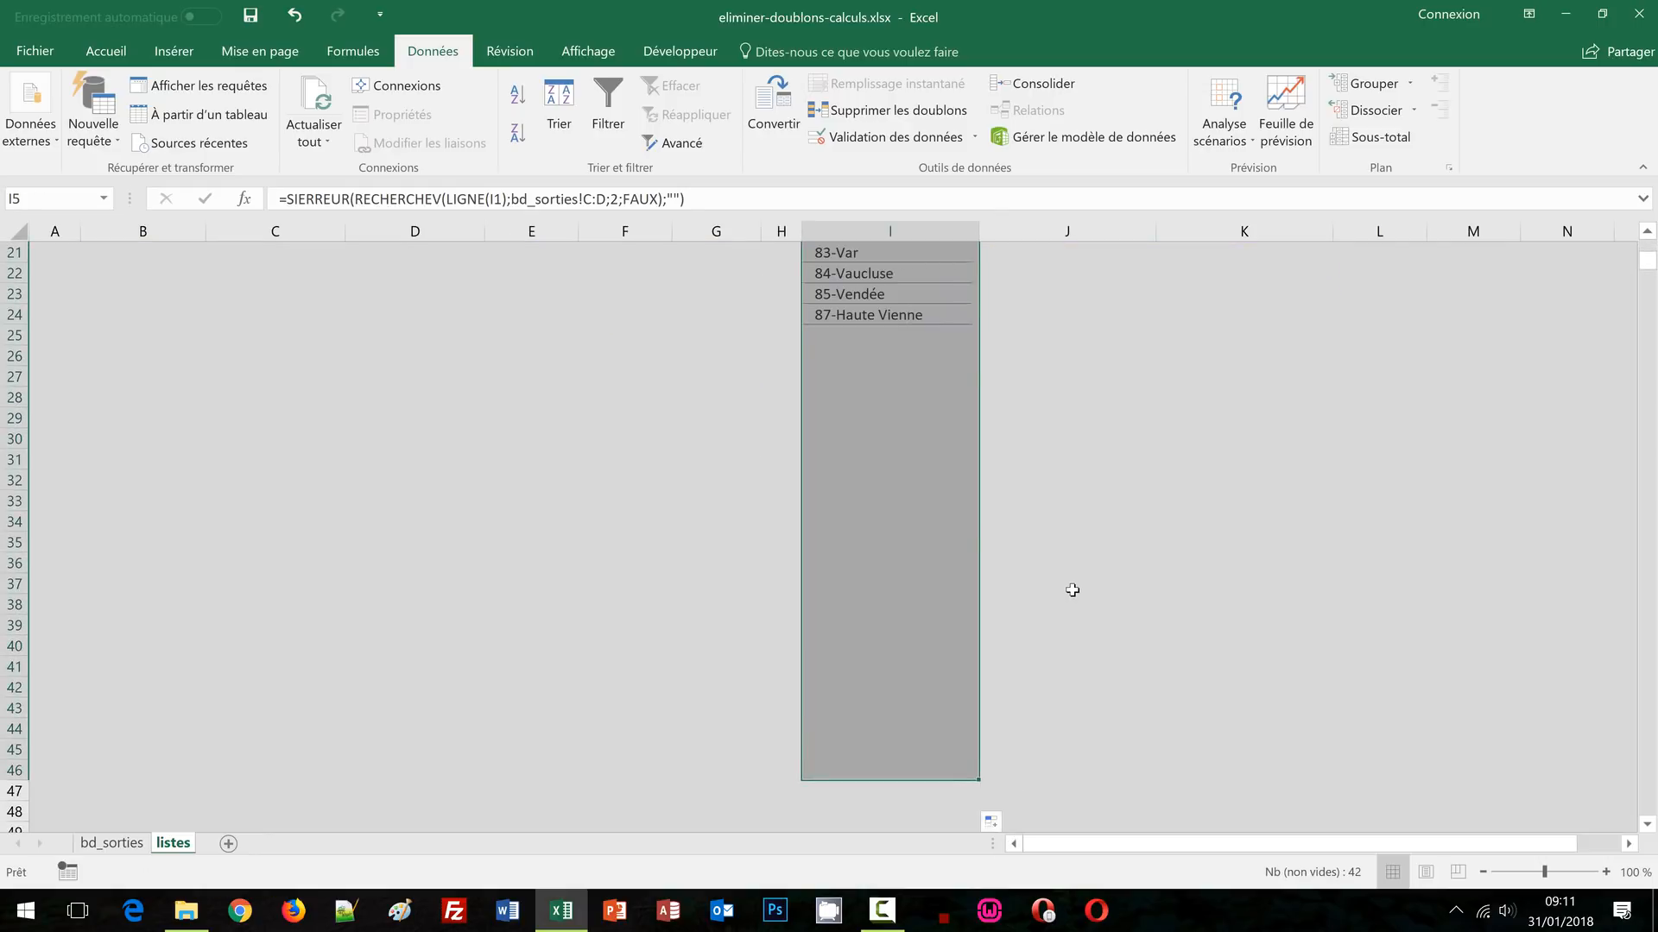
{"action": "scroll", "coordinate": [1073, 590], "scroll_direction": "up", "scroll_amount": 6}
{"action": "left_click", "coordinate": [1286, 443]}
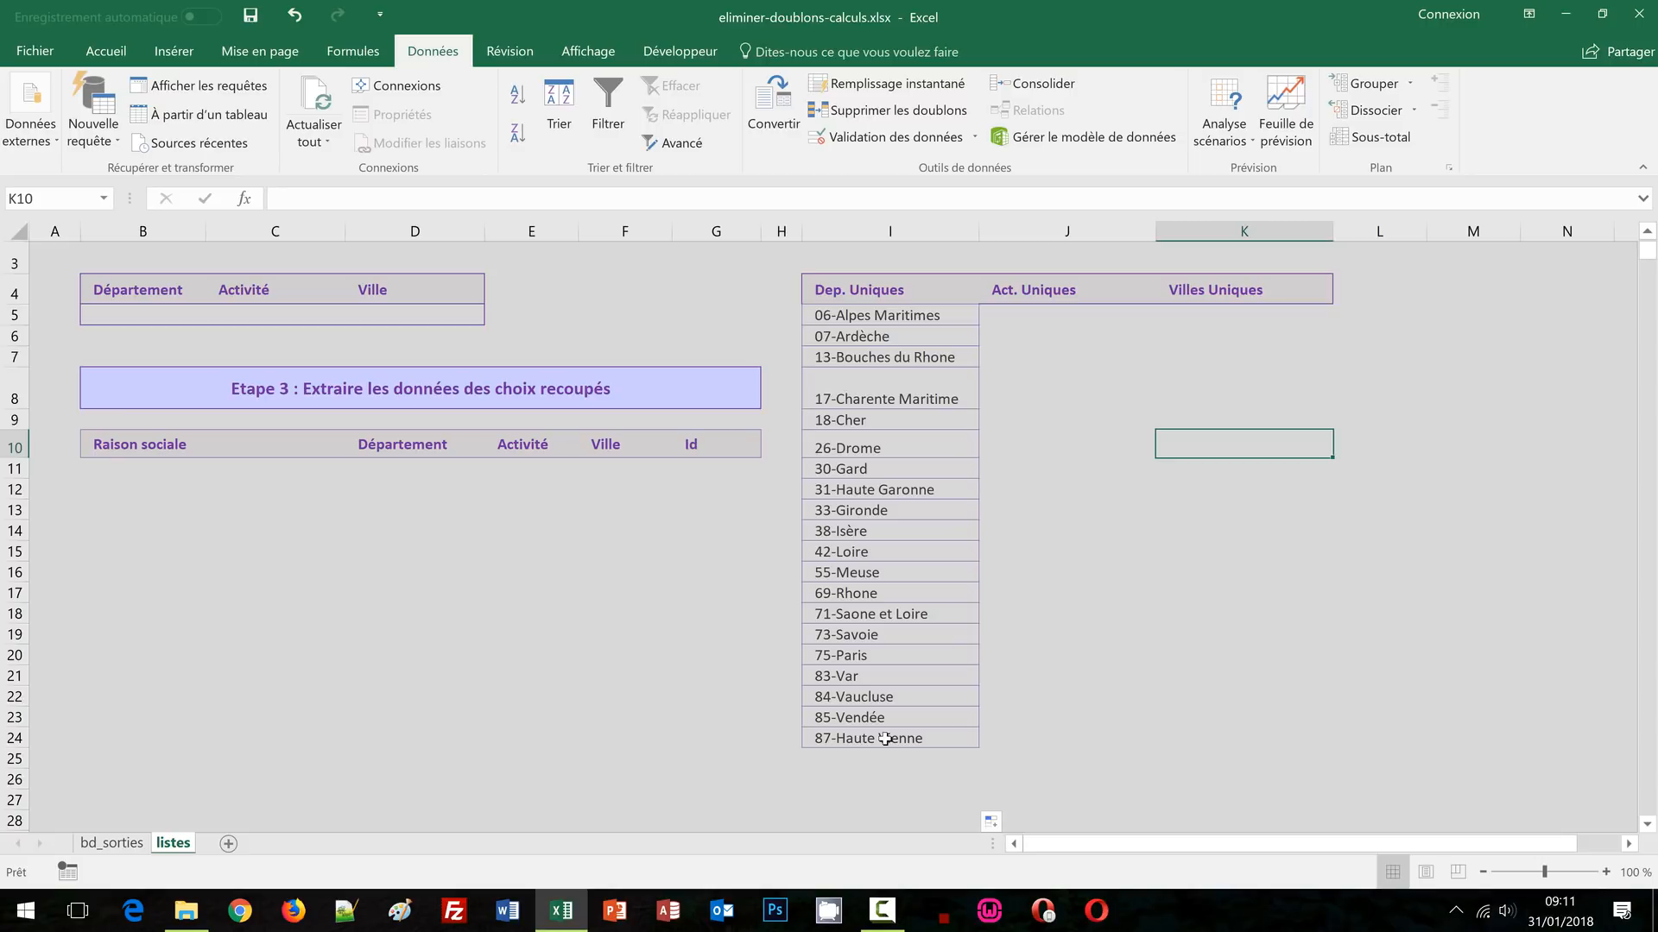
{"action": "left_click", "coordinate": [935, 319]}
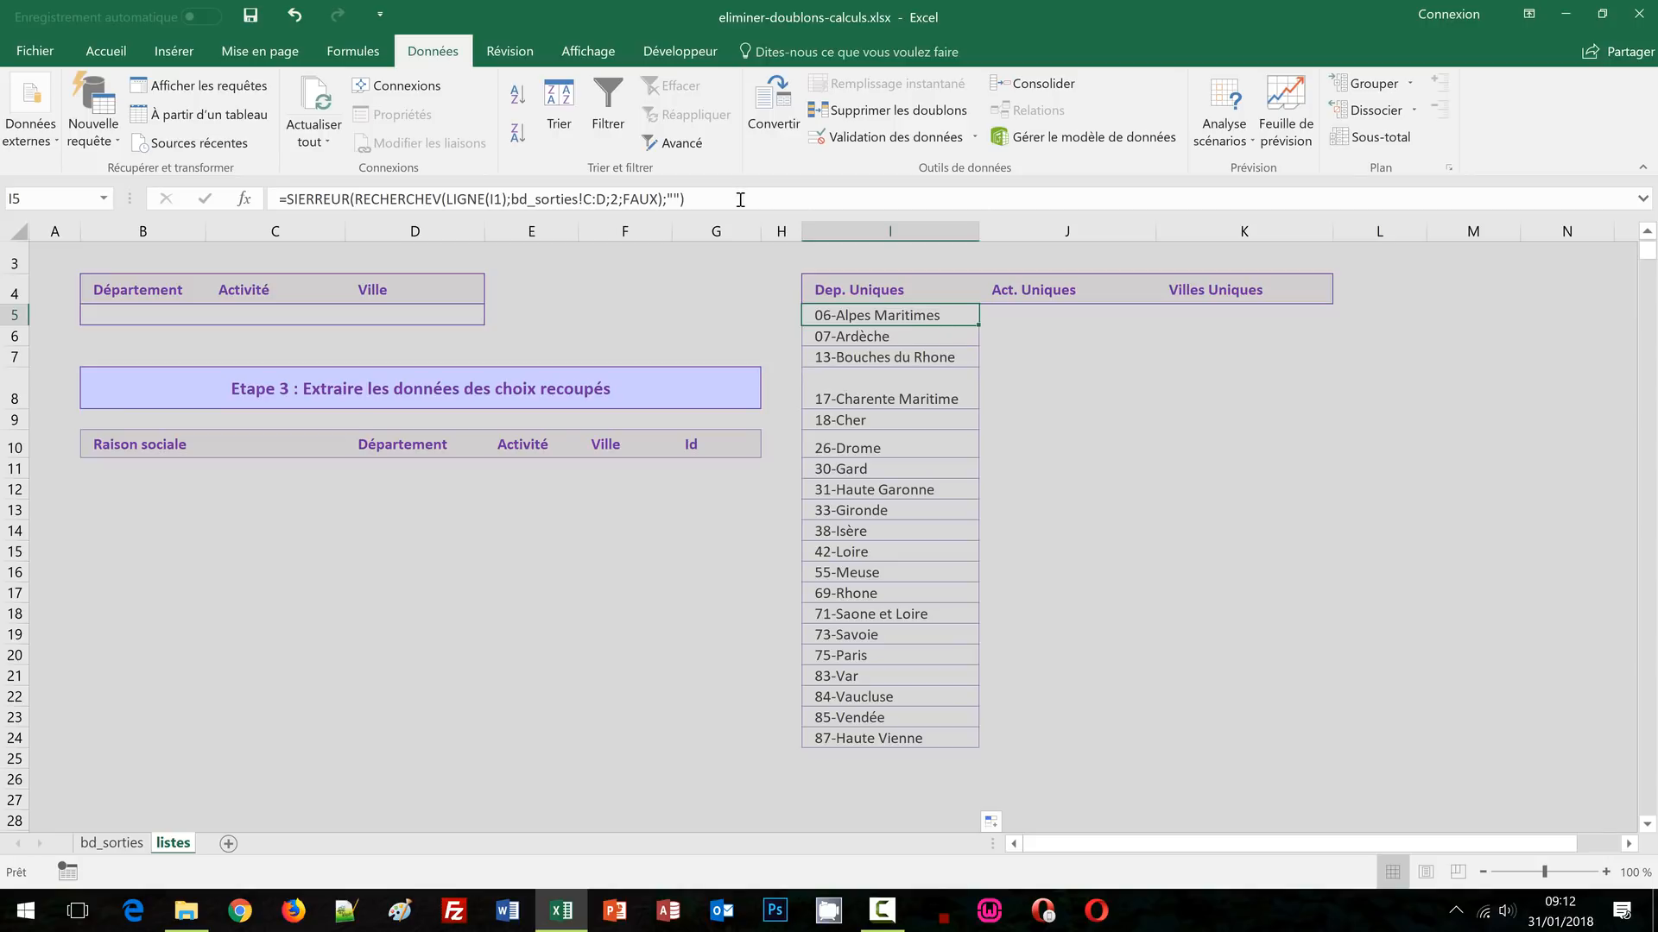
Copy the I5 lookup formula into cell J5
{"action": "left_click_drag", "start_coordinate": [728, 200], "coordinate": [274, 209]}
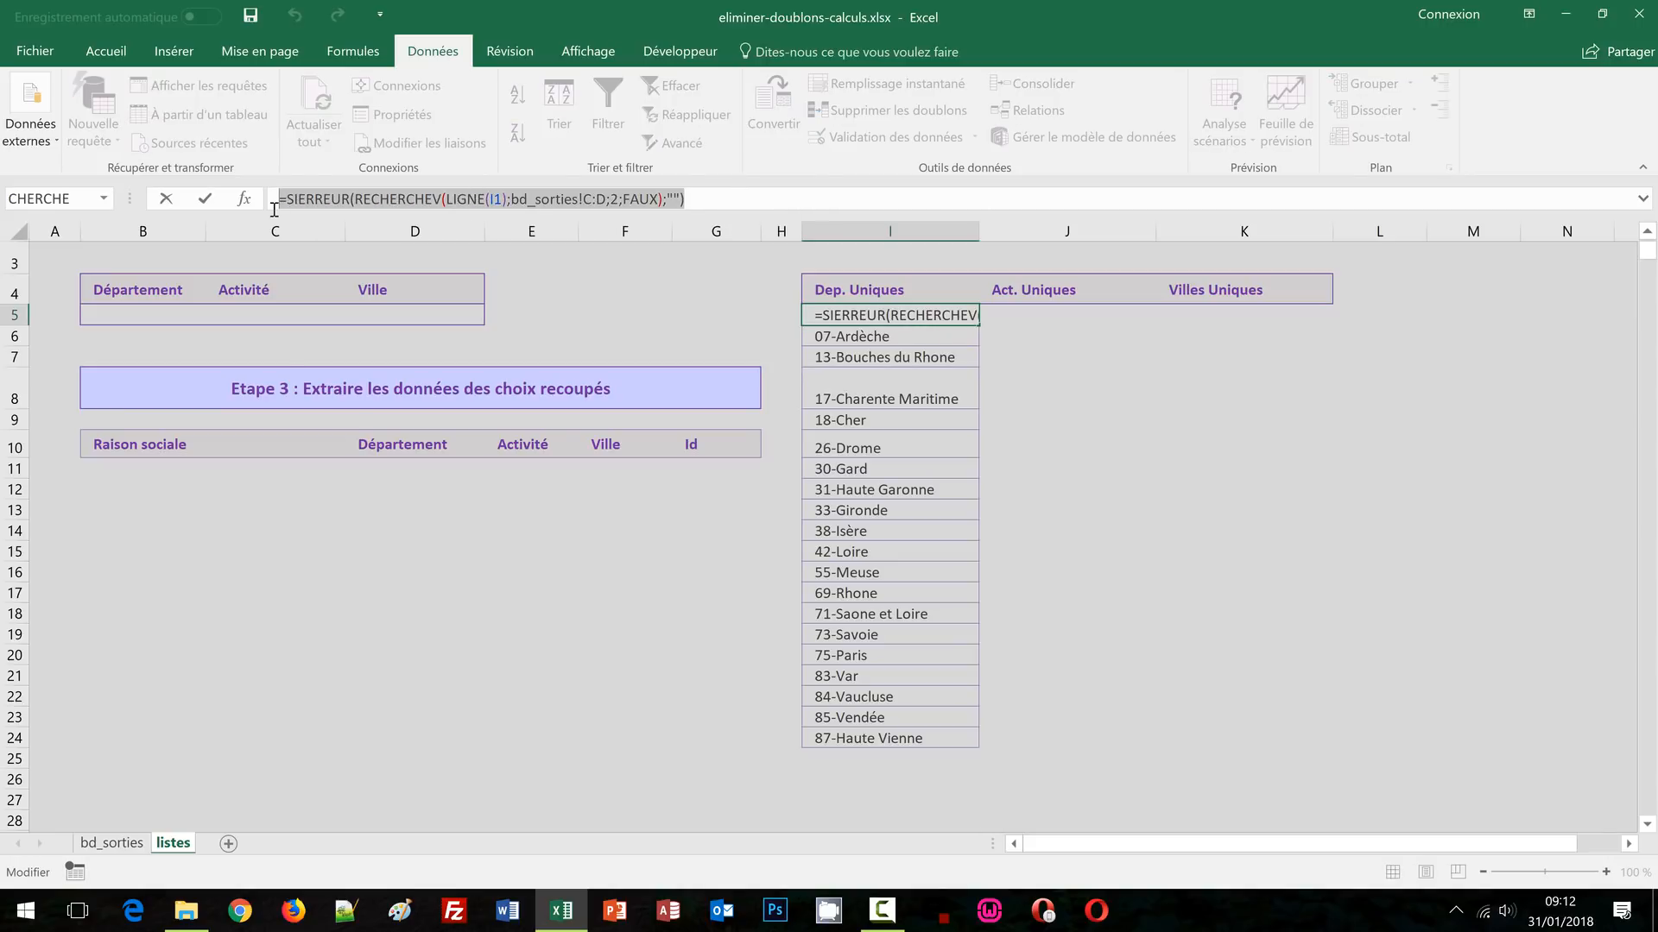
{"action": "key", "text": "ctrl+c"}
{"action": "key", "text": "Escape"}
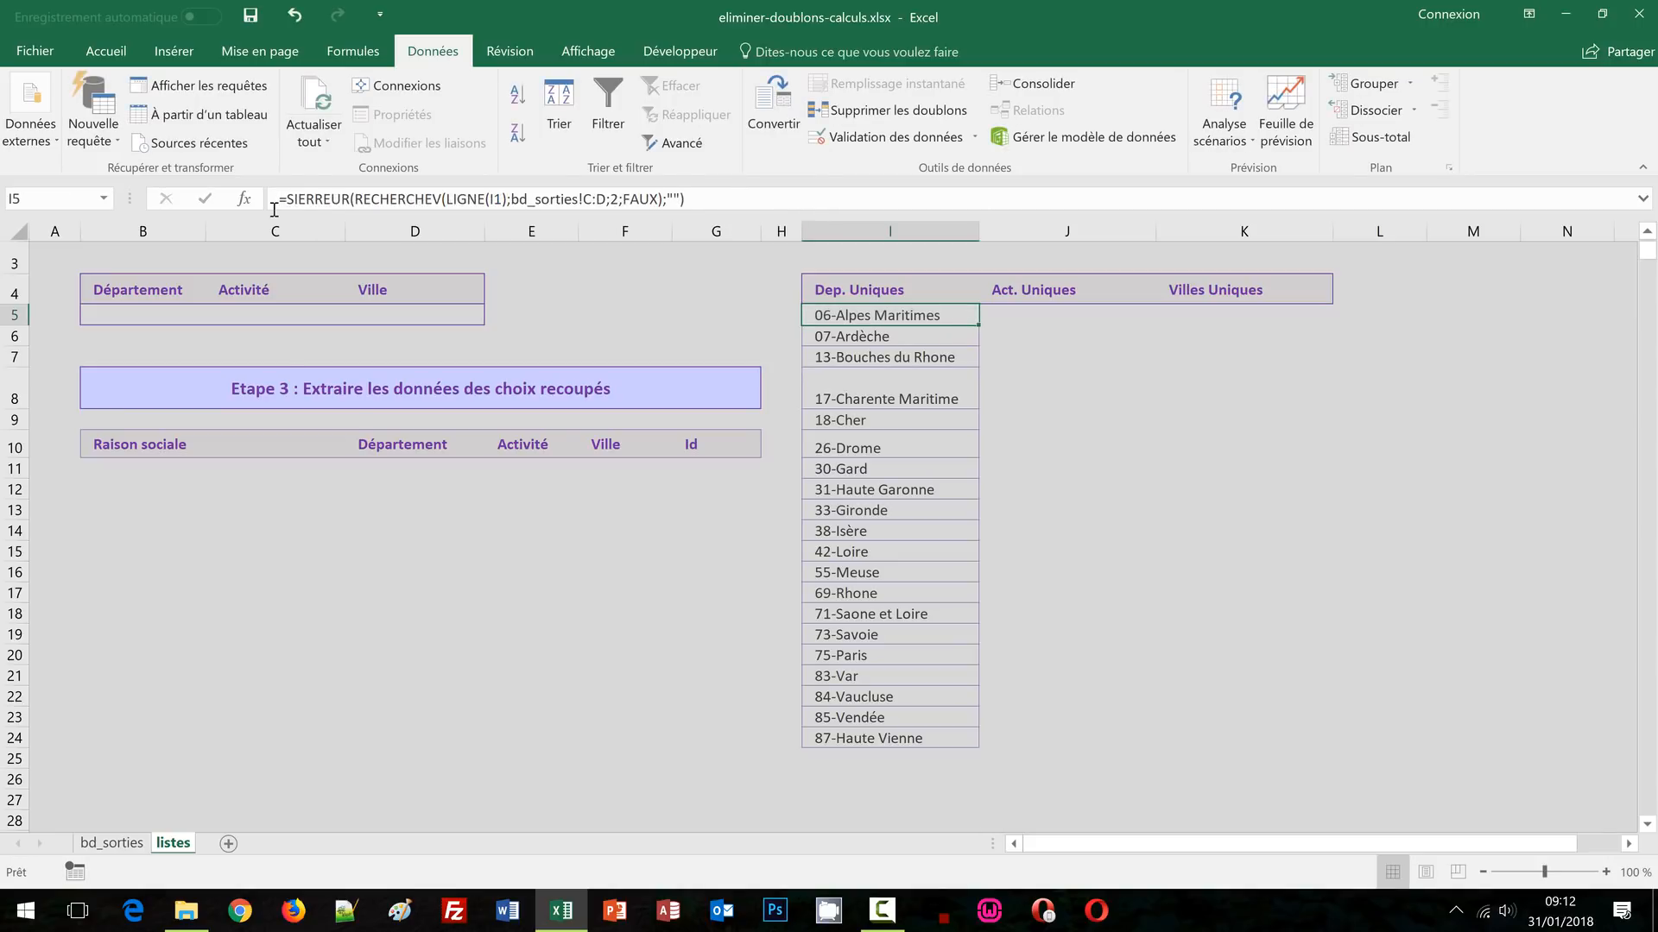
{"action": "left_click", "coordinate": [1010, 316]}
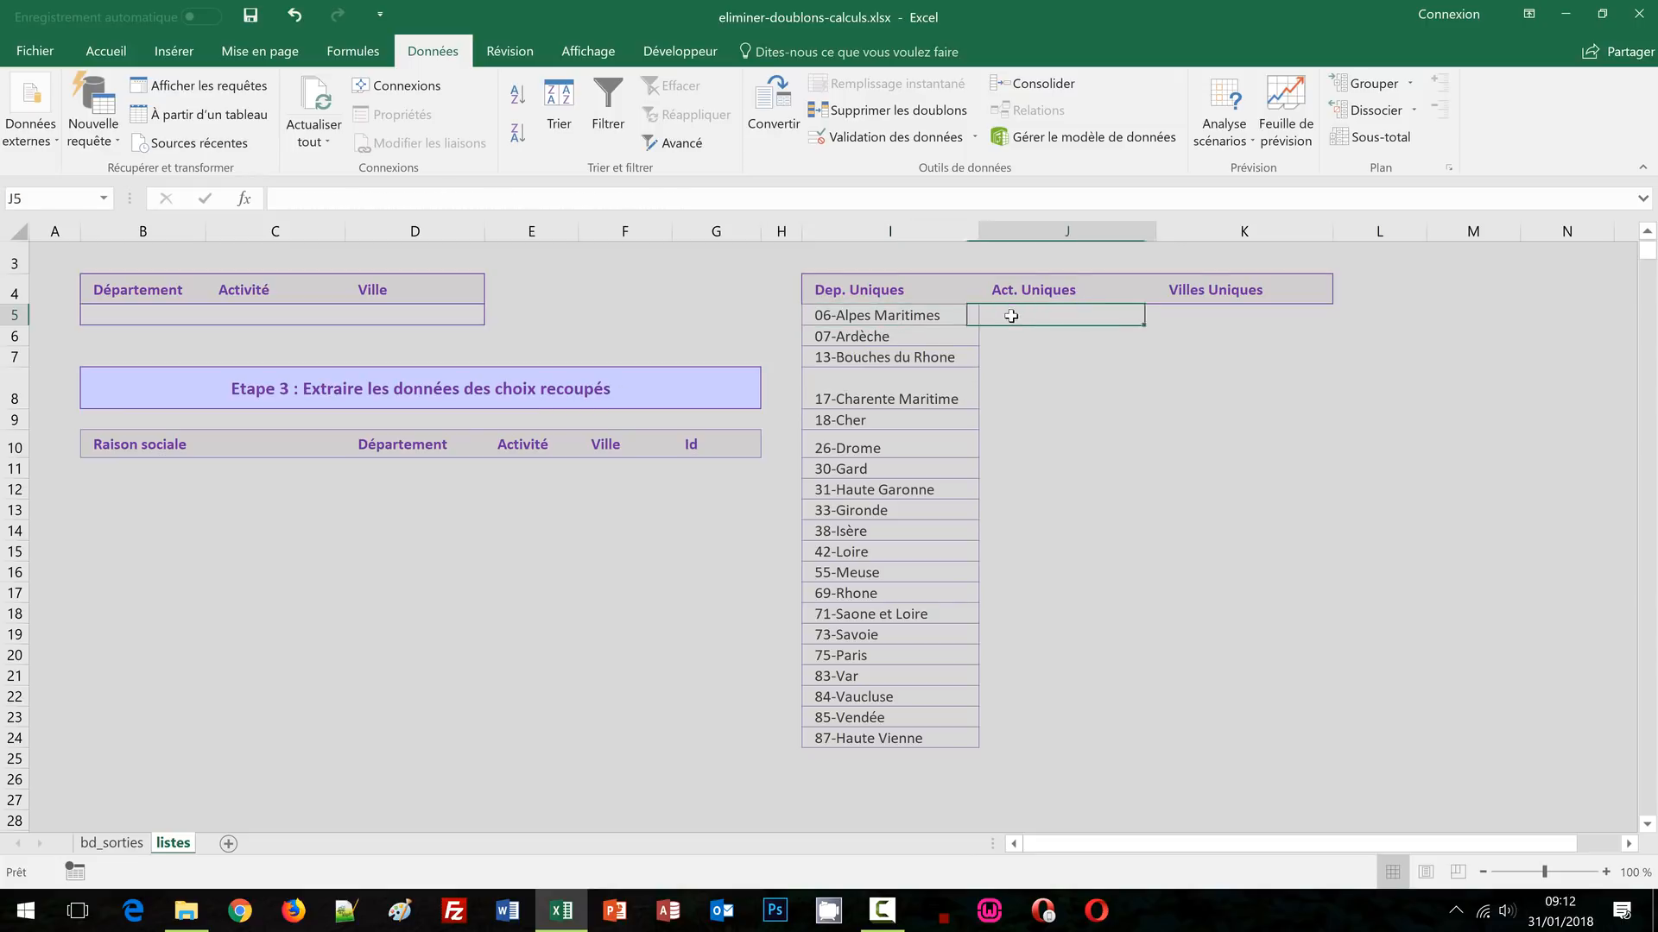
{"action": "left_click", "coordinate": [396, 193]}
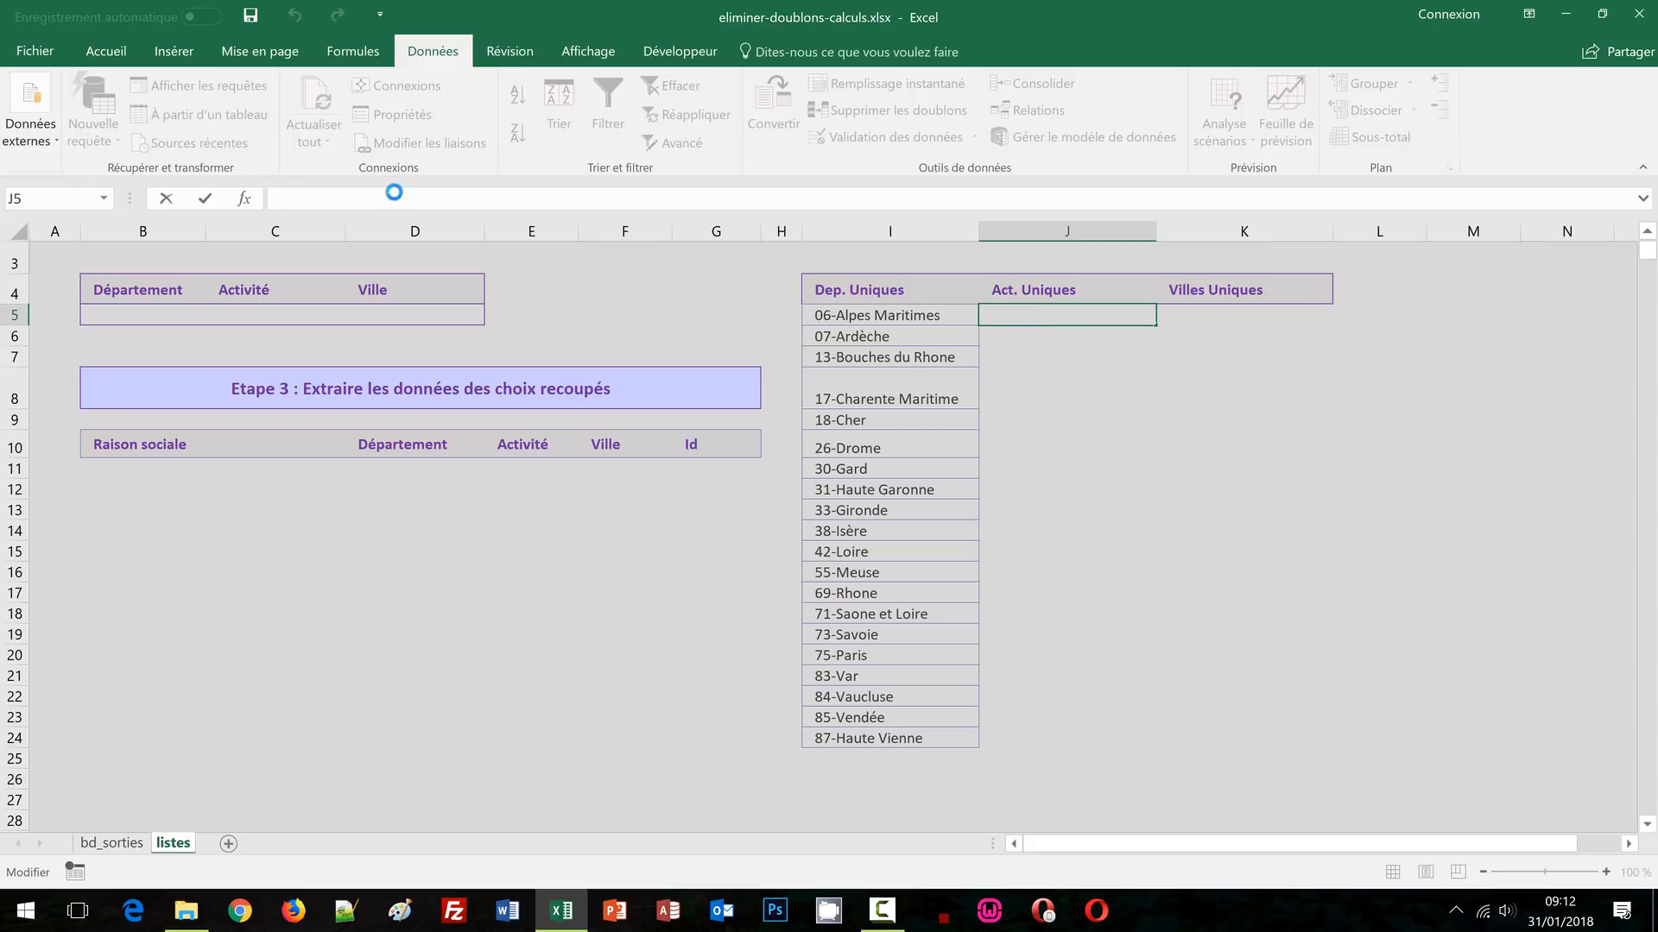
{"action": "key", "text": "ctrl+v"}
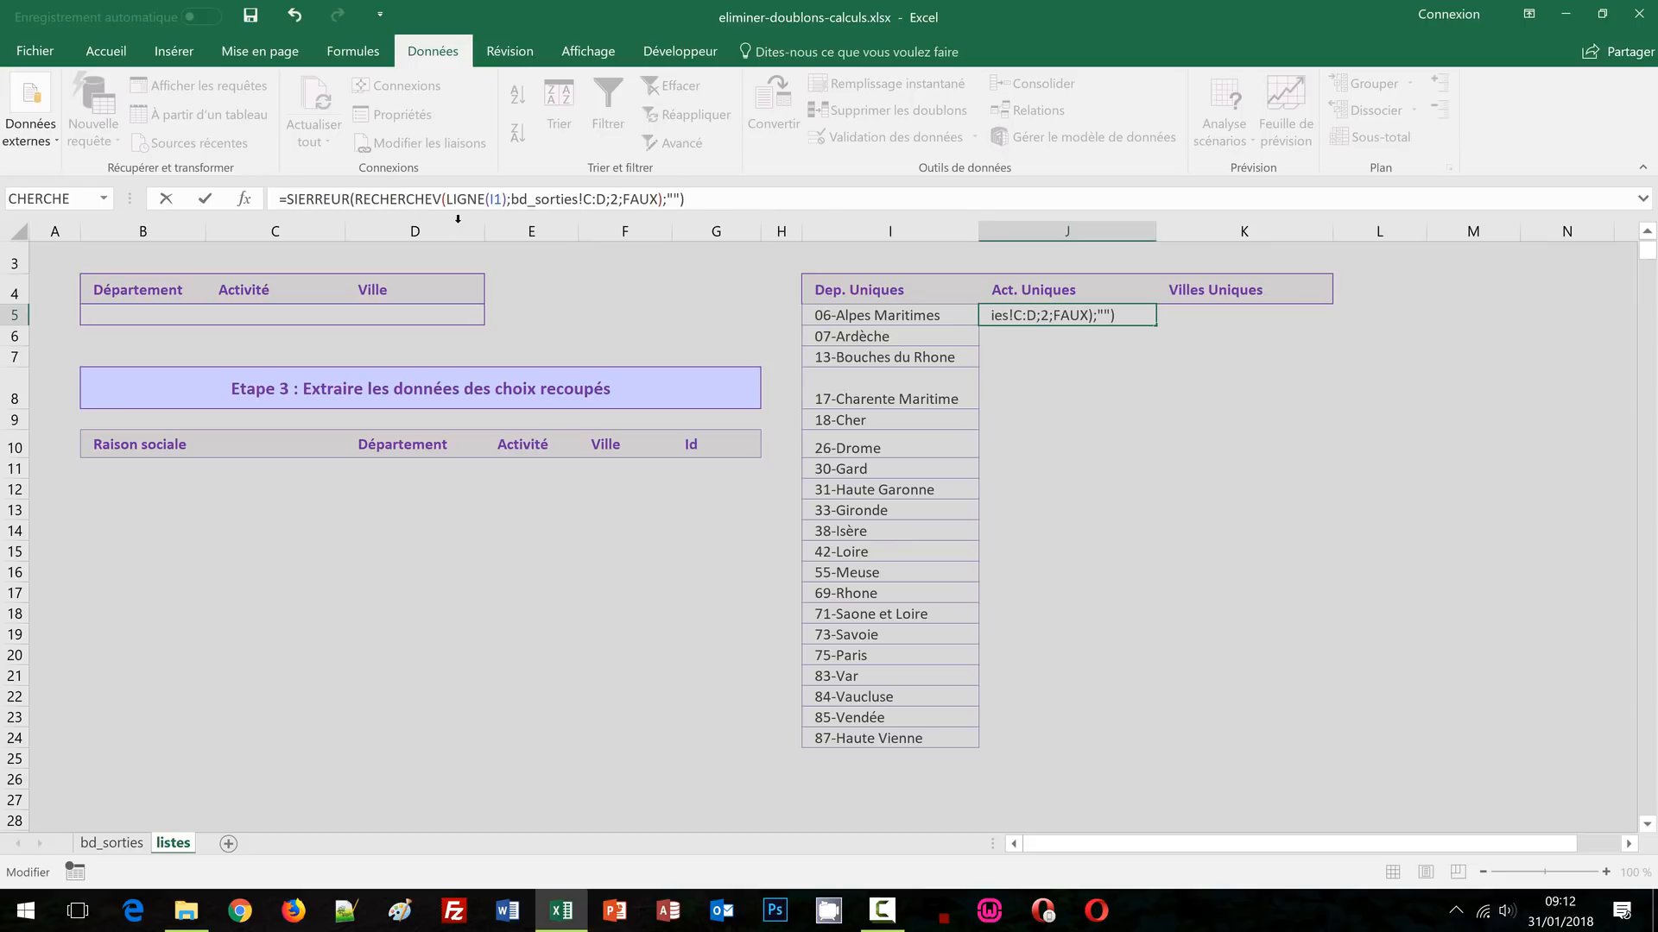
Change J5's references to LIGNE(J1) and bd_sorties!E:F so it shows Clubs de forme
{"action": "left_click", "coordinate": [494, 199]}
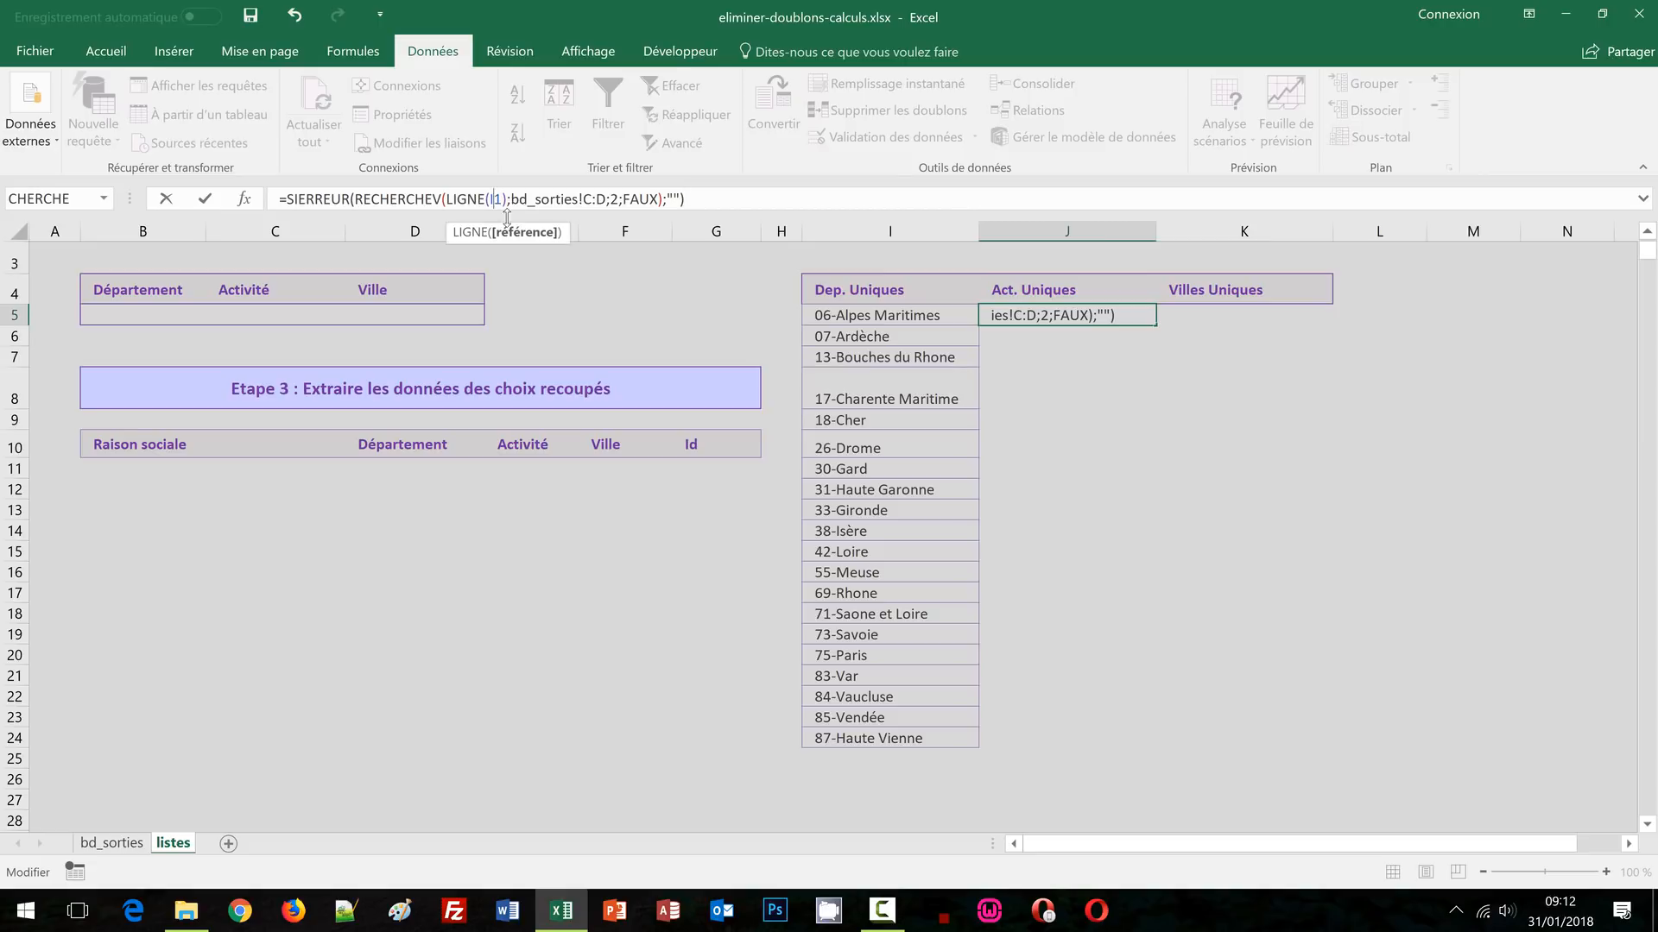
{"action": "key", "text": "BackSpace"}
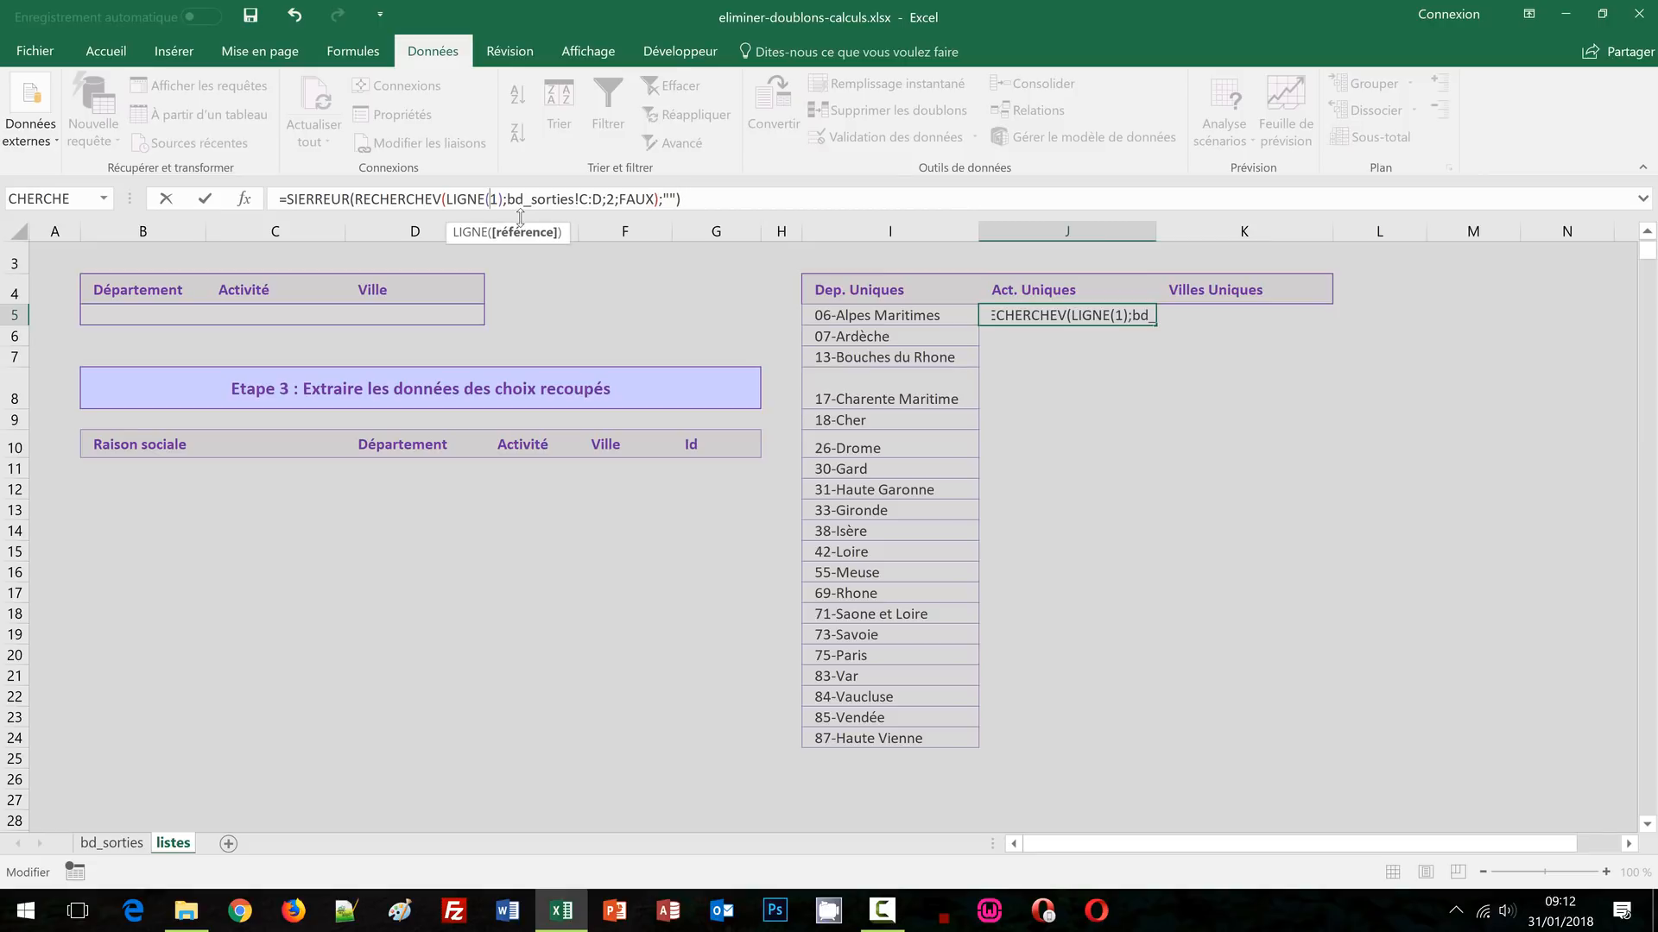
{"action": "type", "text": "J"}
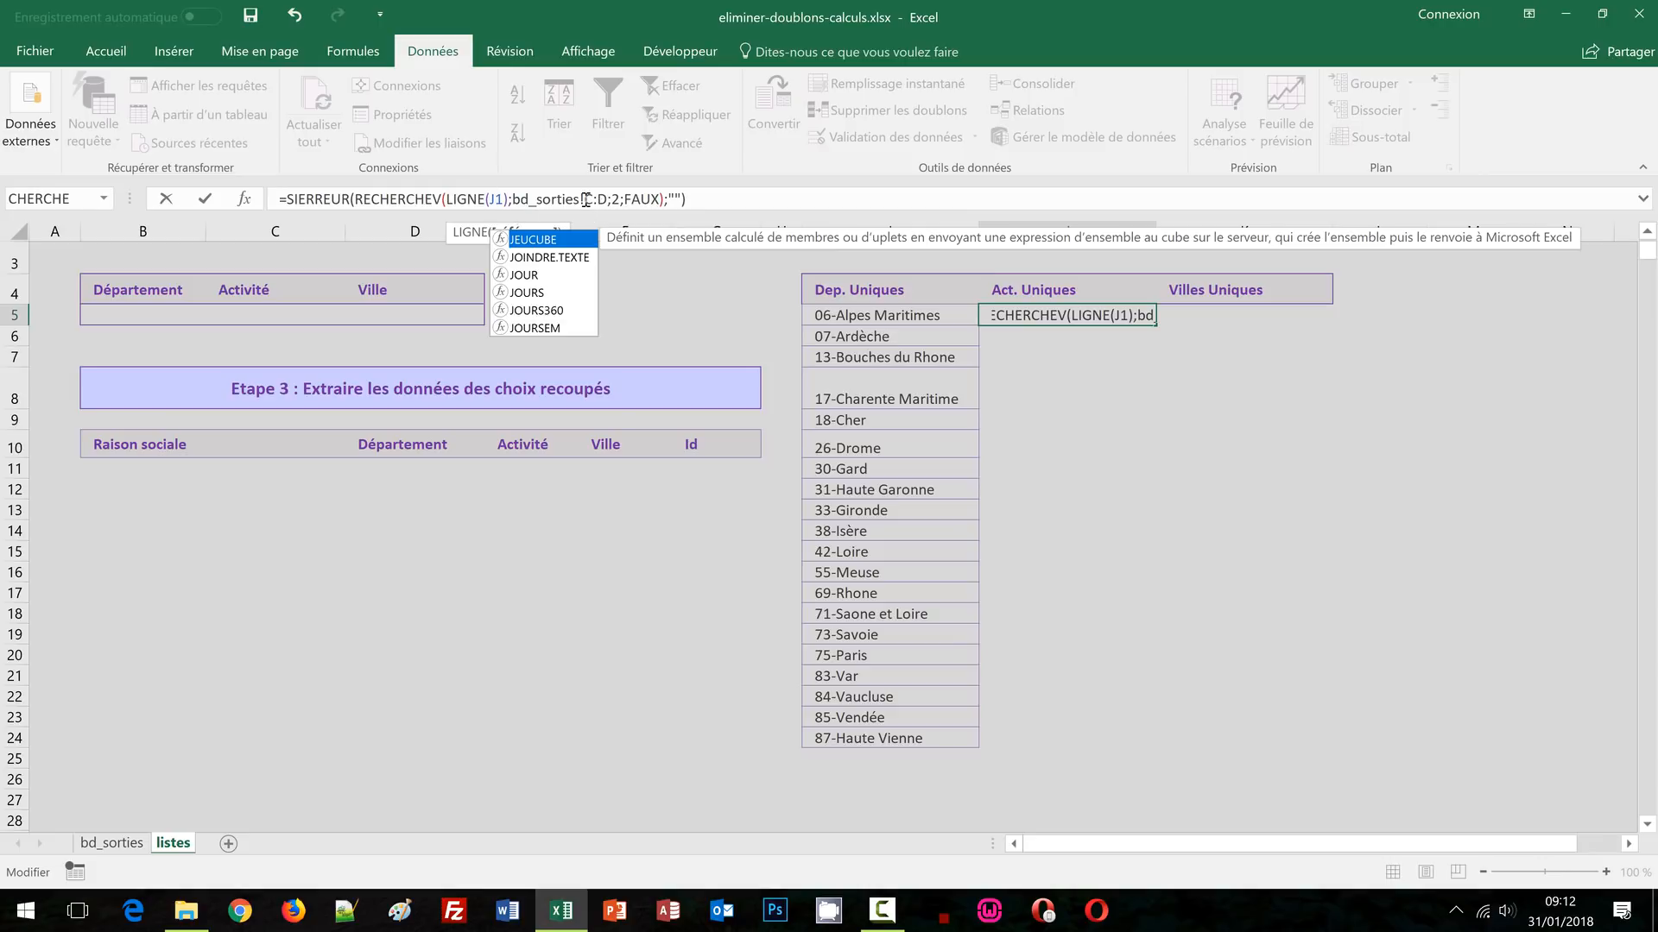
{"action": "left_click", "coordinate": [586, 199]}
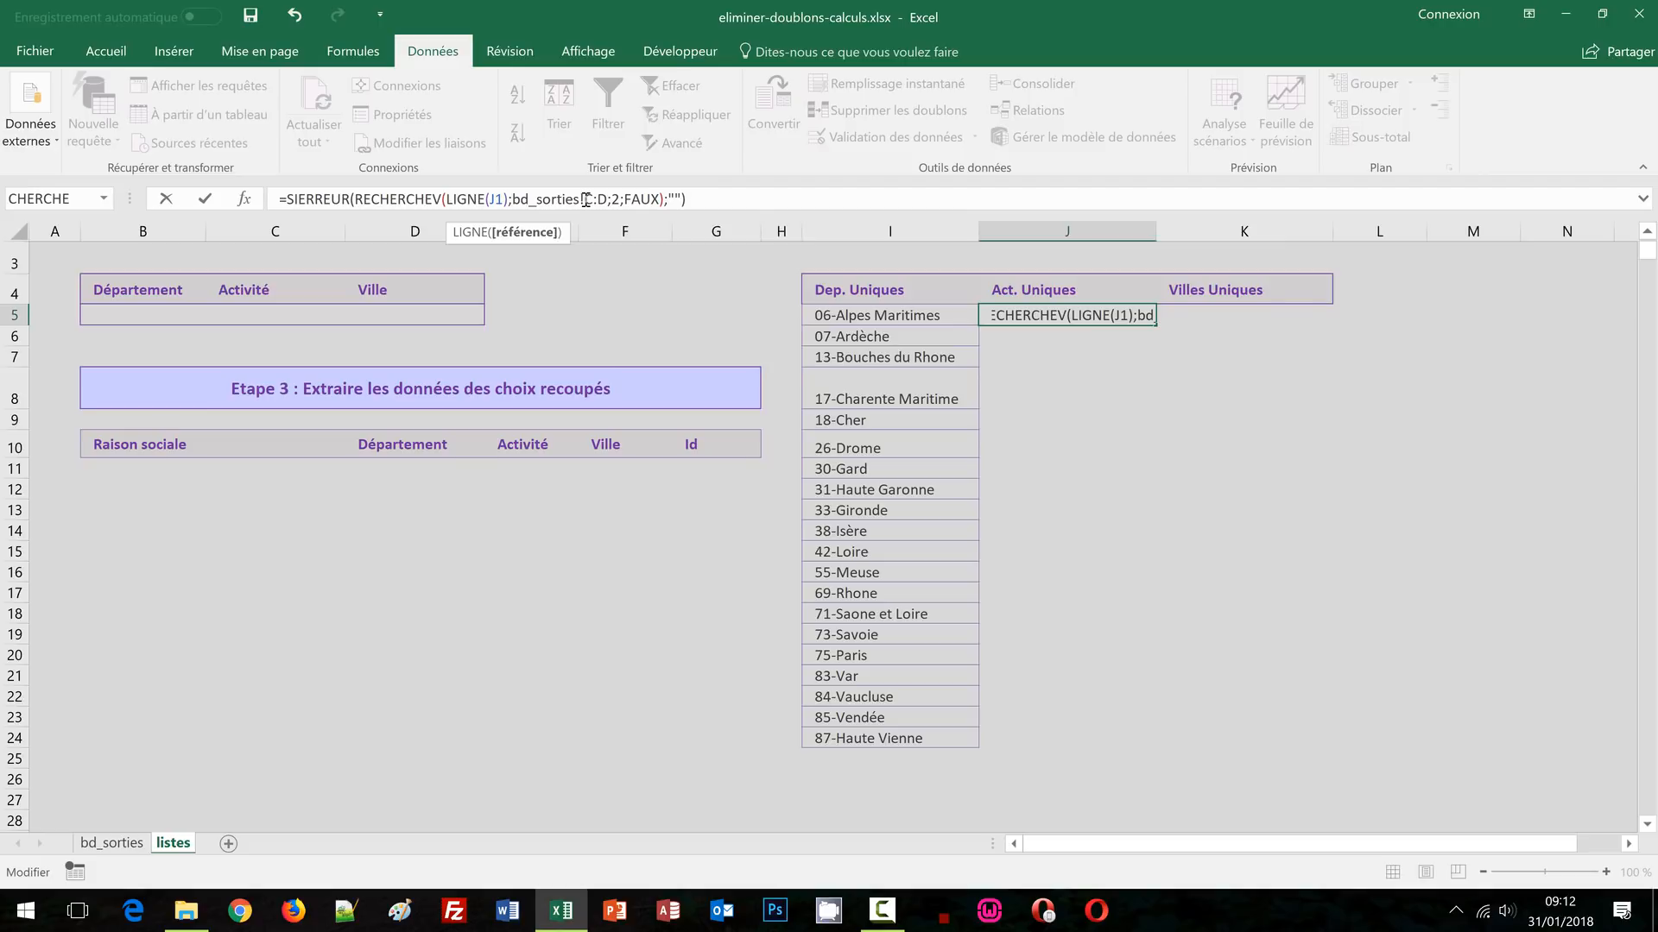
{"action": "left_click_drag", "start_coordinate": [513, 200], "coordinate": [607, 205]}
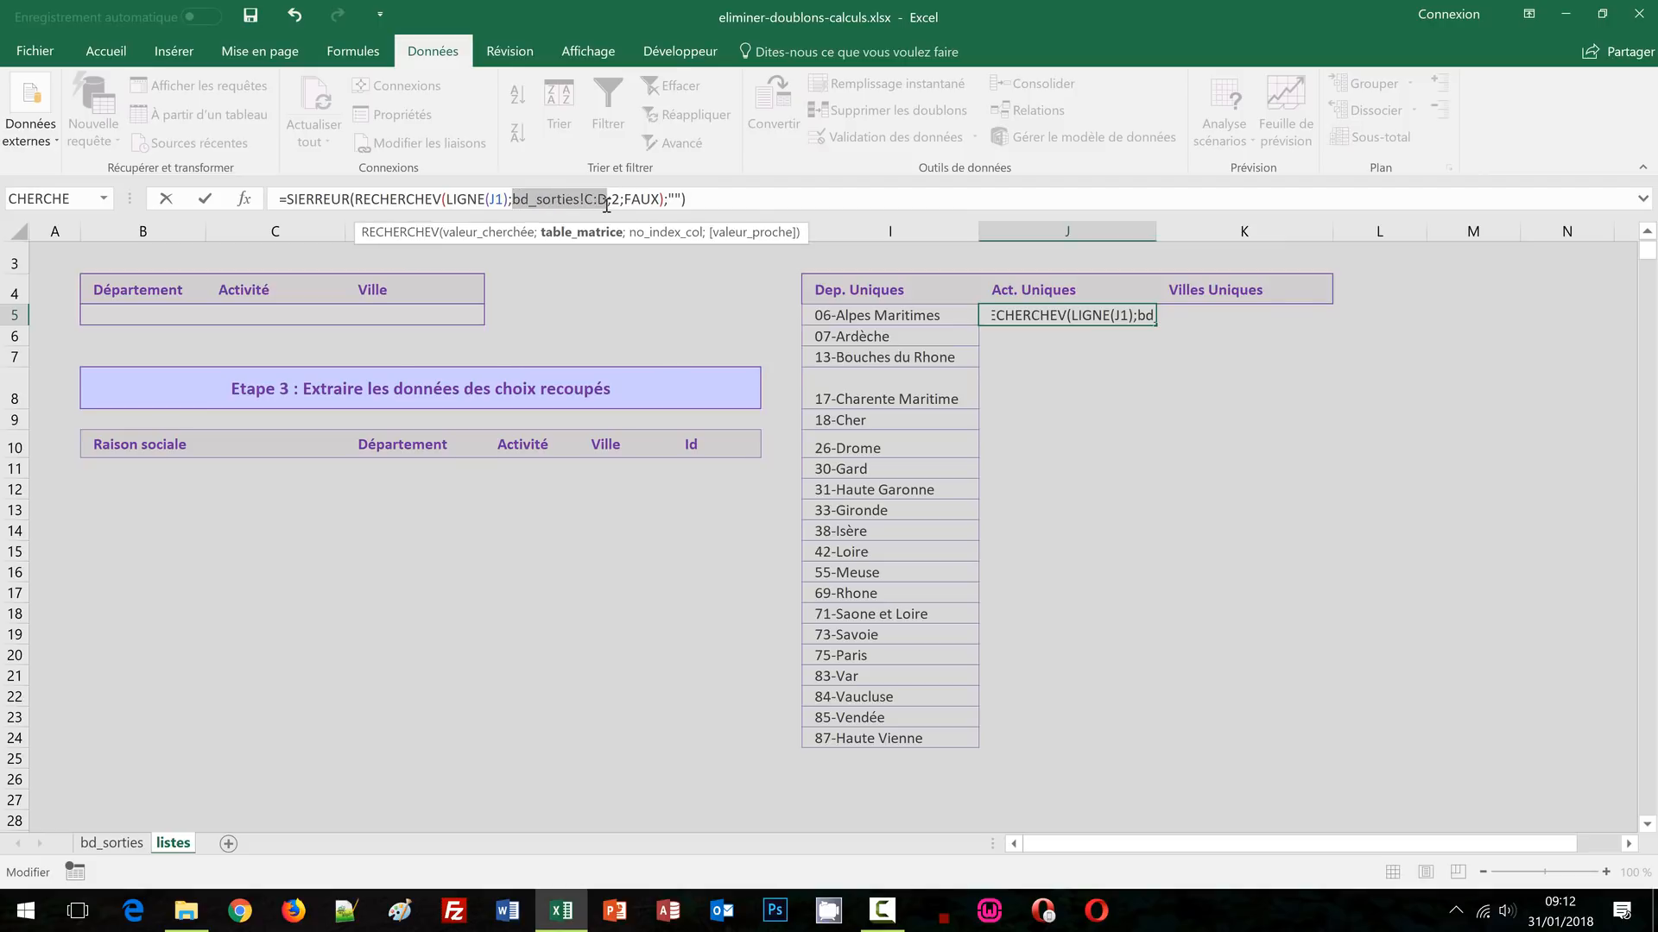
{"action": "key", "text": "BackSpace"}
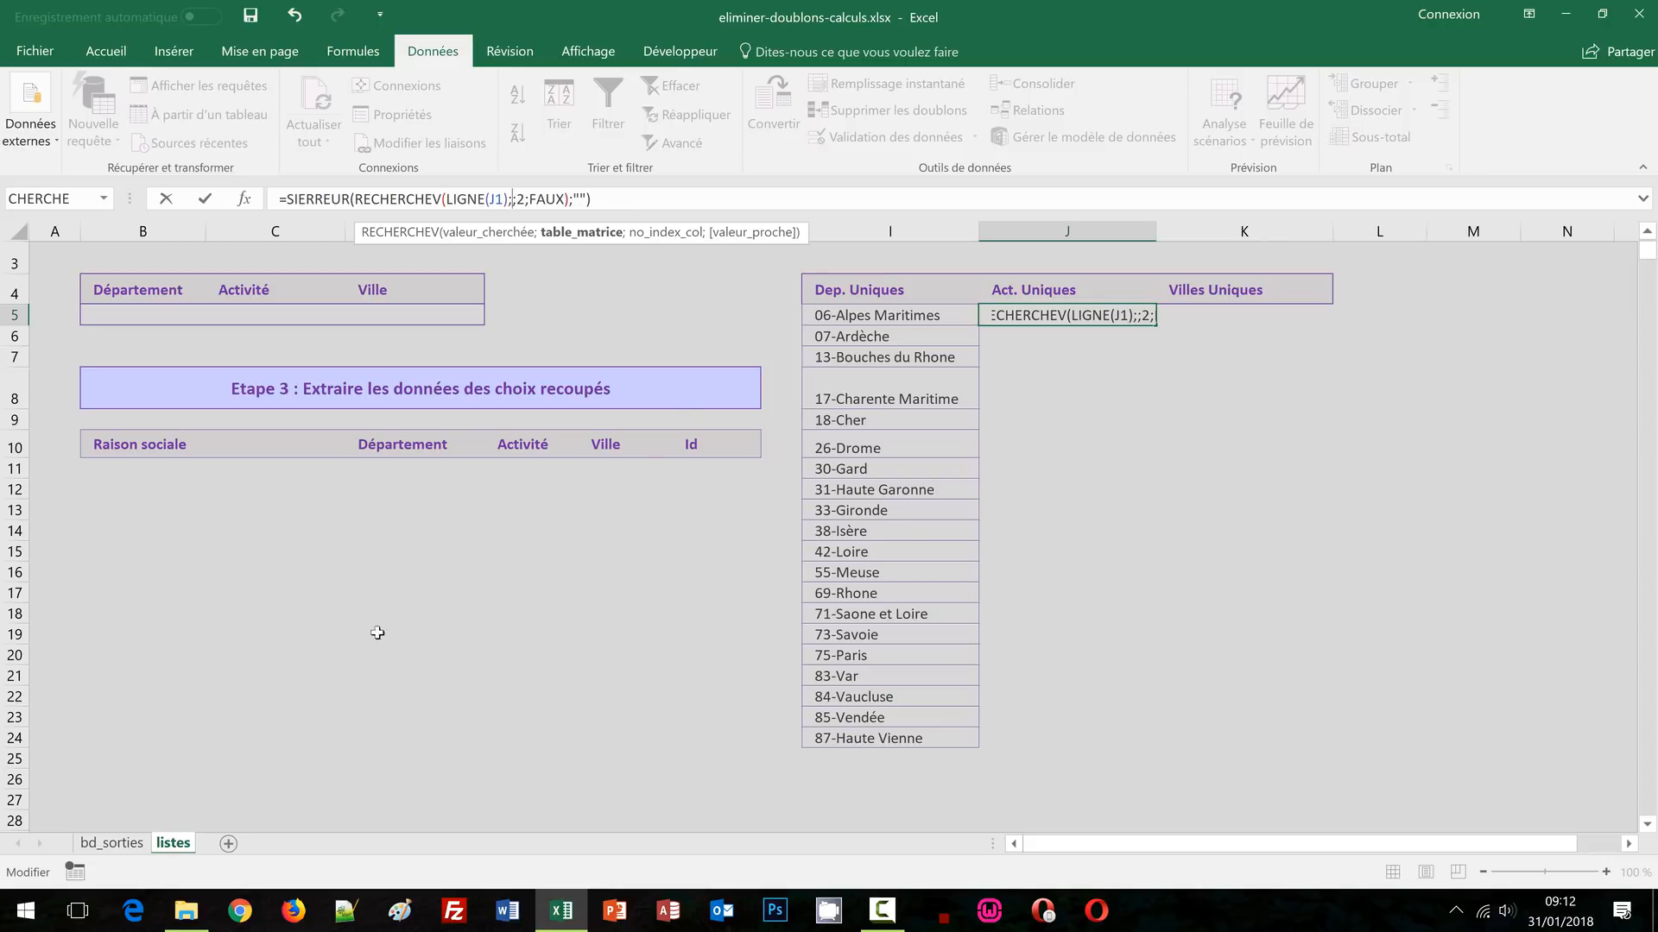
{"action": "left_click", "coordinate": [111, 843]}
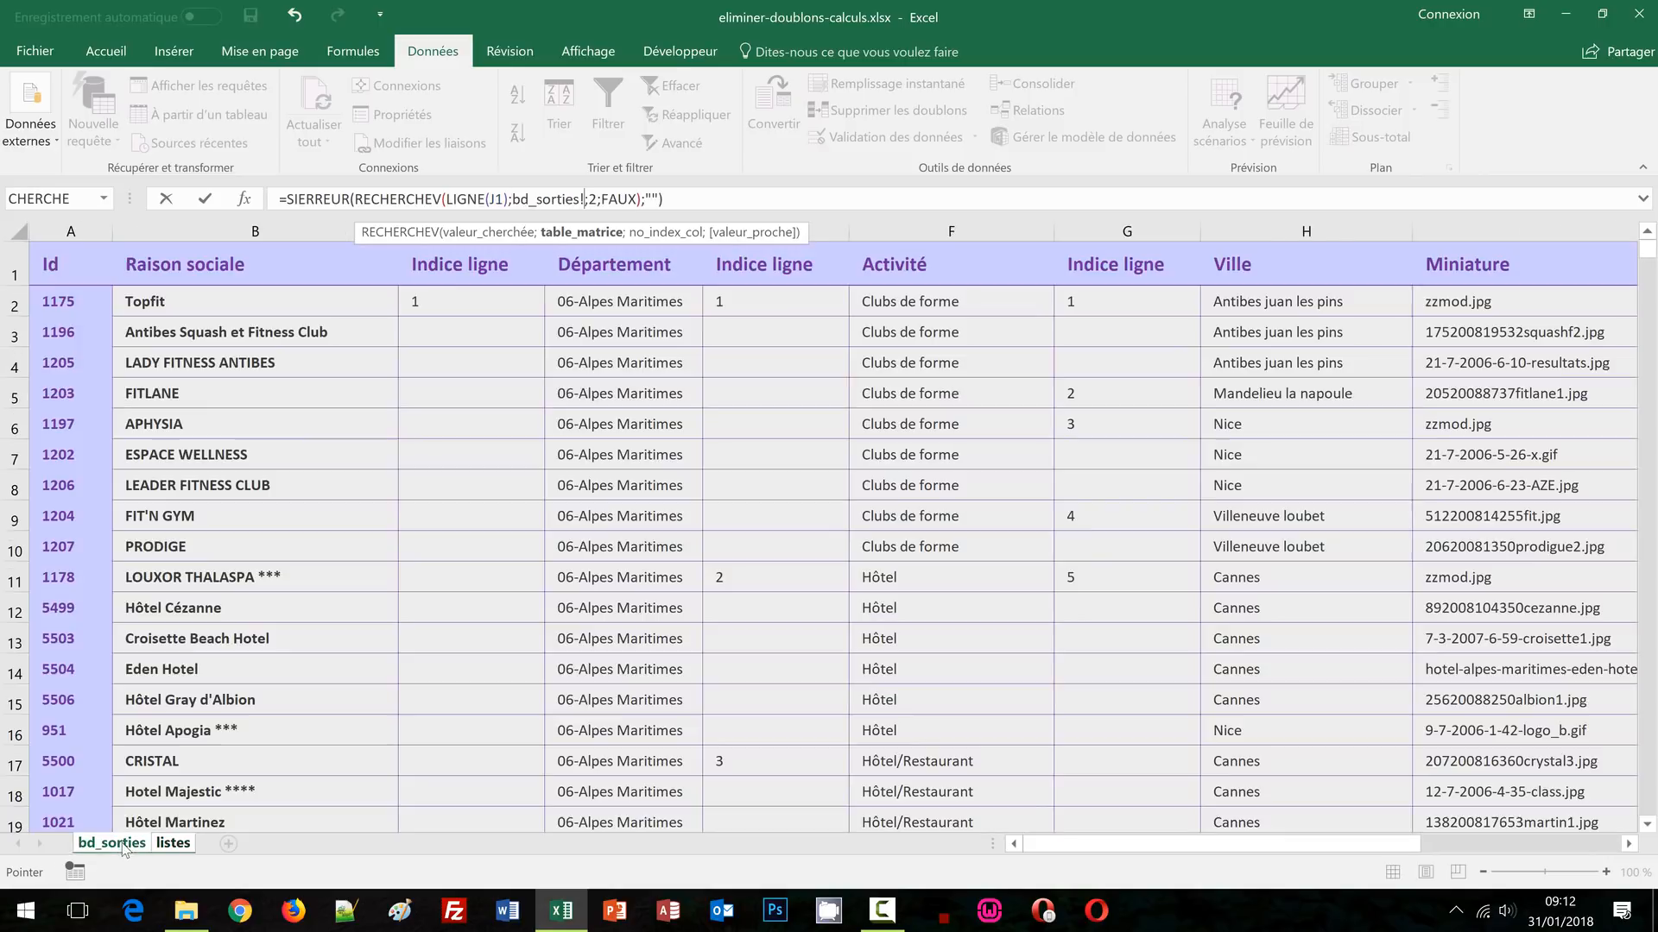
{"action": "left_click", "coordinate": [827, 232]}
{"action": "left_click_drag", "start_coordinate": [827, 232], "coordinate": [890, 229]}
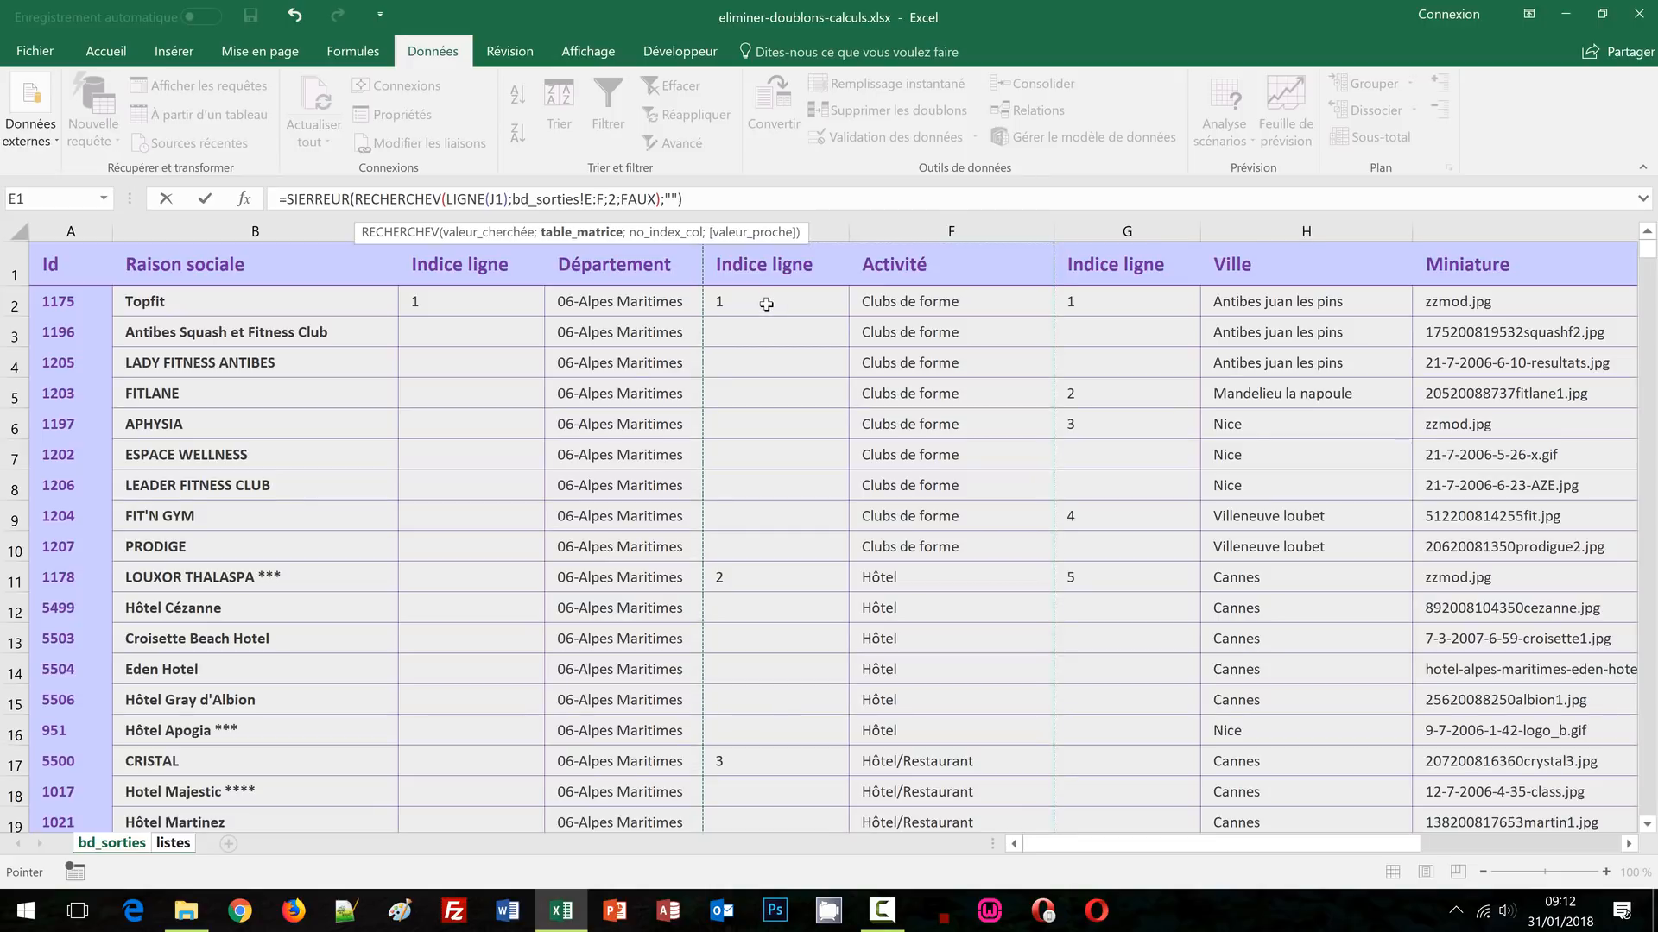
{"action": "left_click", "coordinate": [698, 200]}
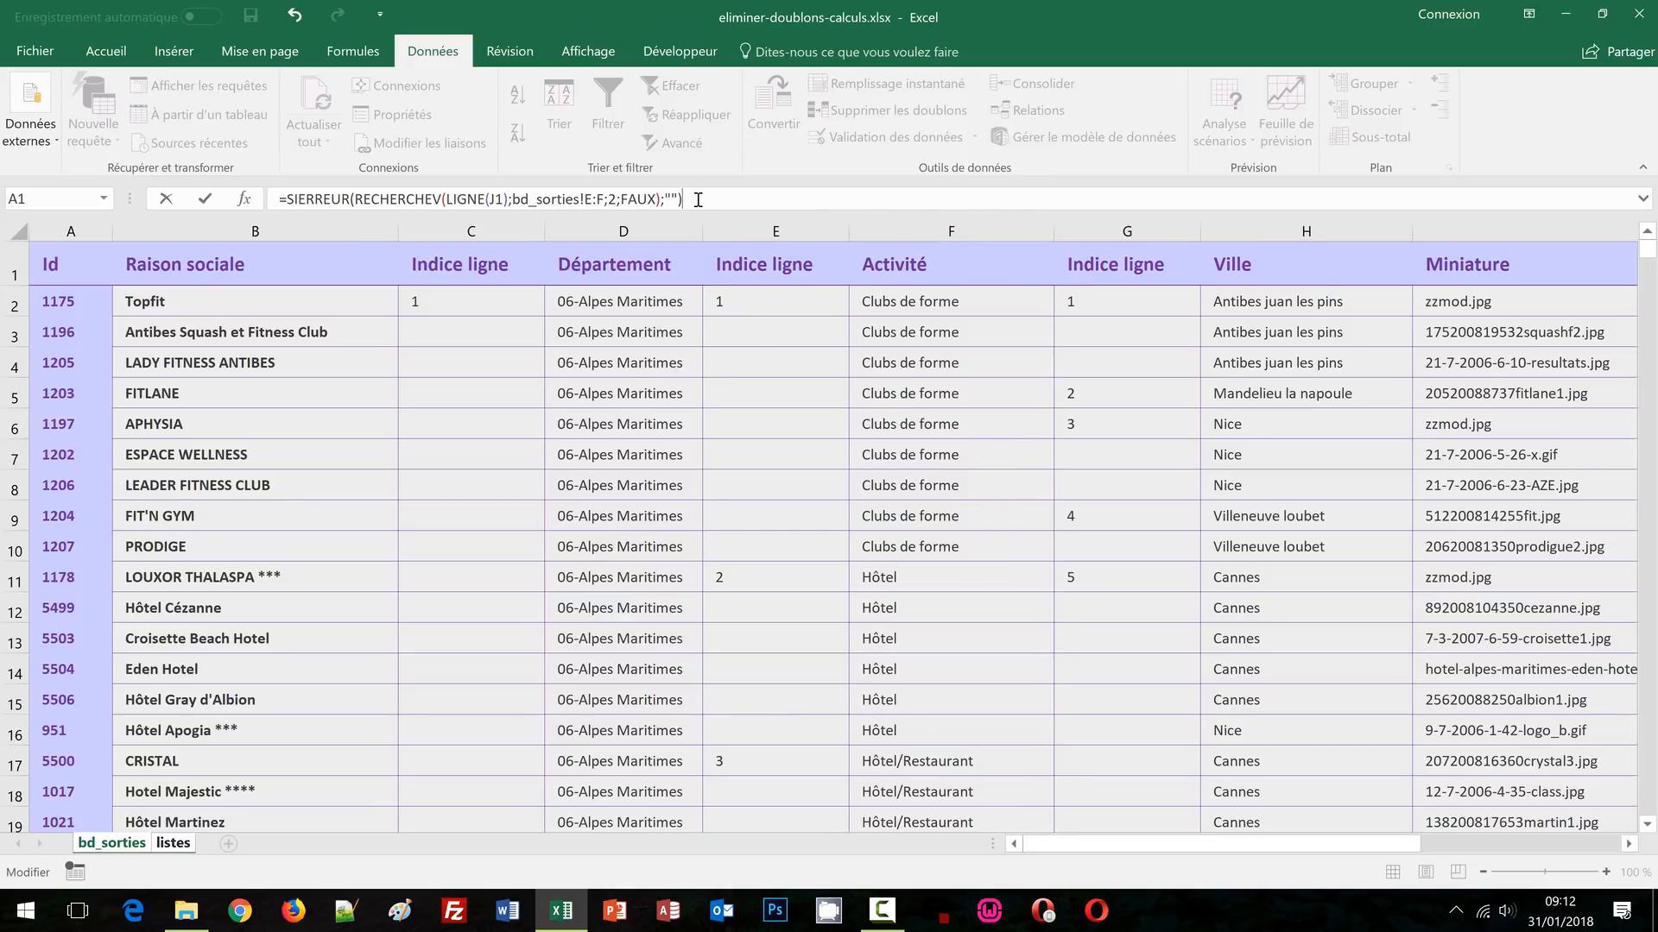
{"action": "key", "text": "ctrl+Return"}
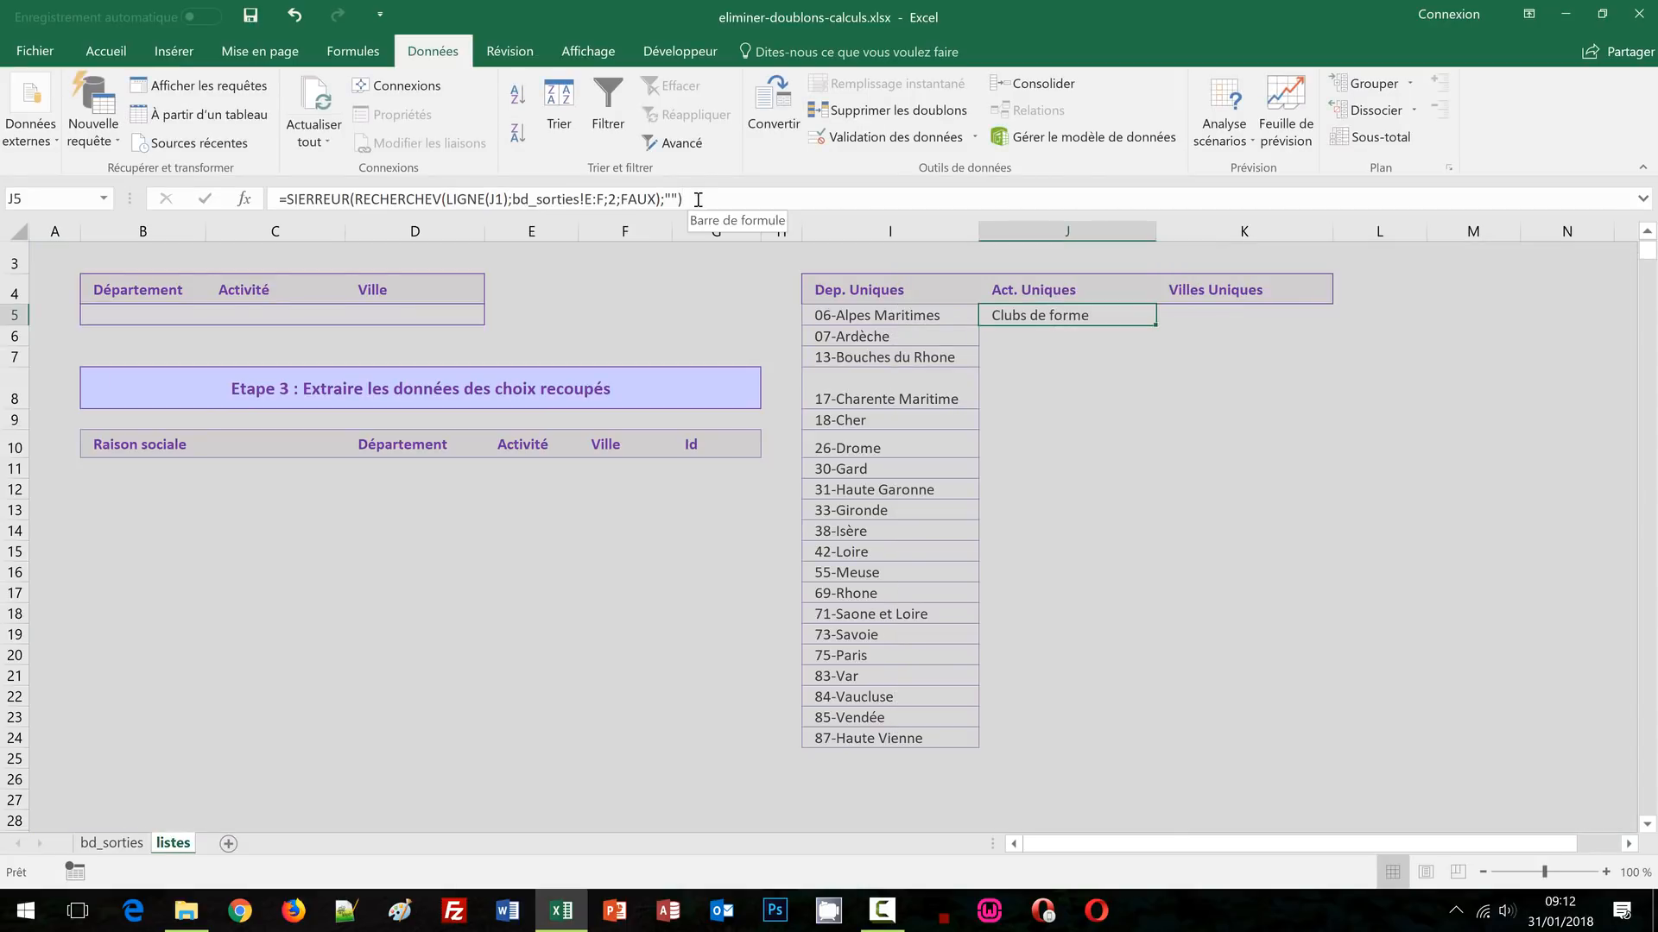
Fill J5's formula down column J, listing activities from Clubs de forme to Location de voitures
{"action": "double_click", "coordinate": [1154, 329]}
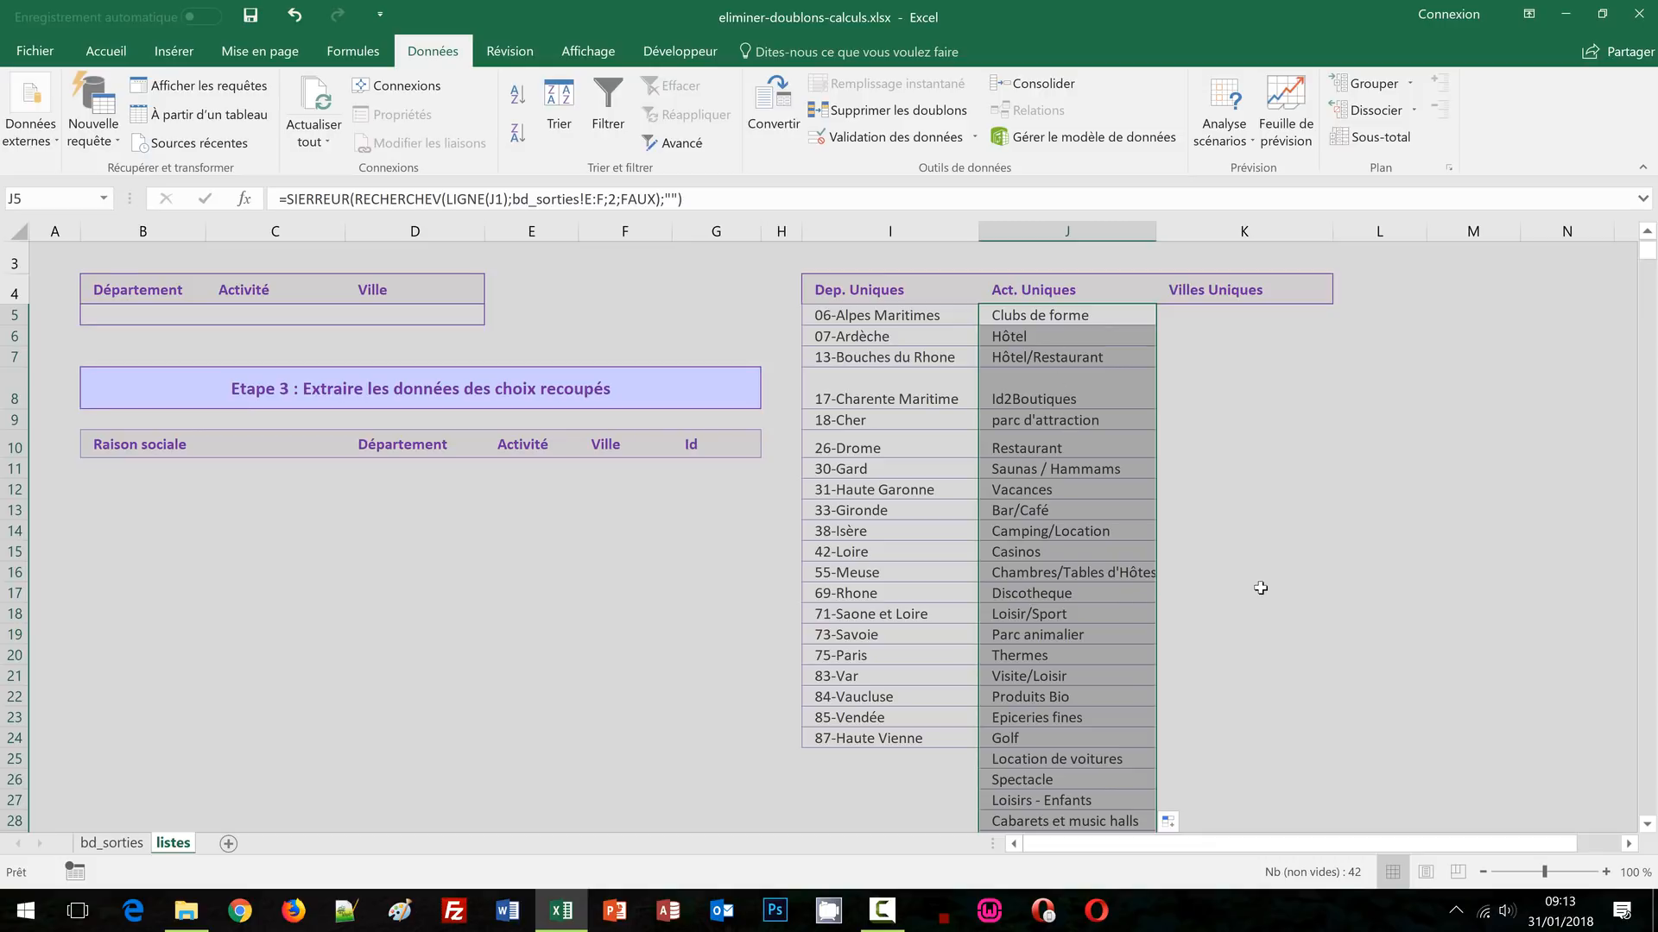
{"action": "scroll", "coordinate": [1261, 588], "scroll_direction": "down", "scroll_amount": 2}
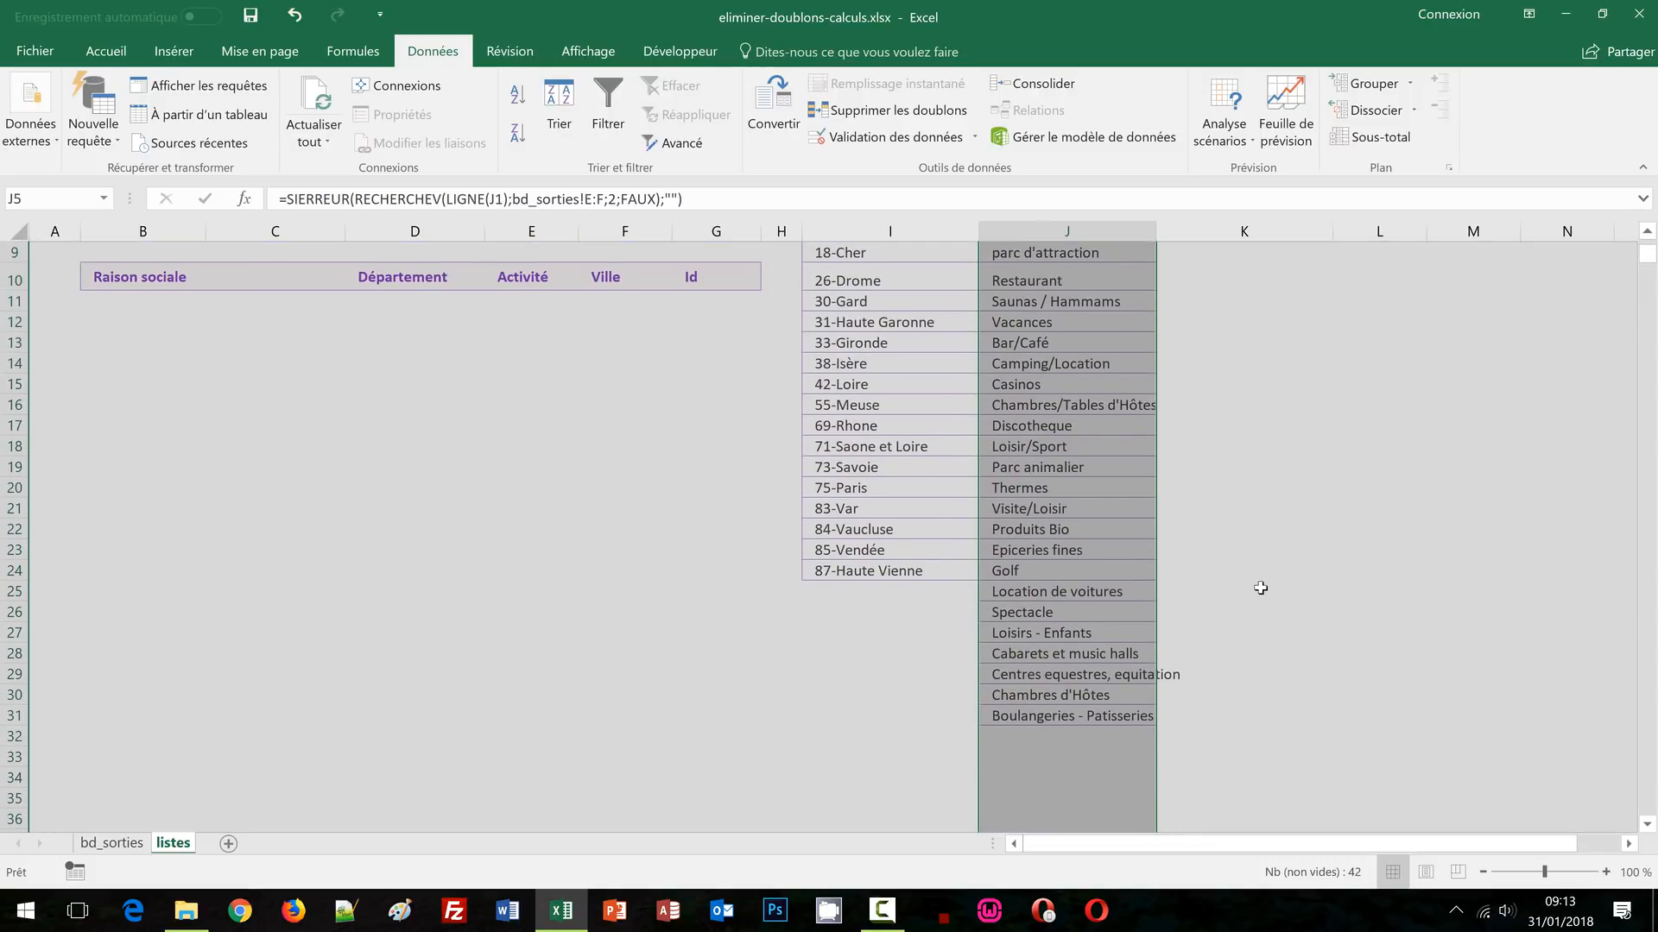
{"action": "scroll", "coordinate": [1261, 588], "scroll_direction": "up", "scroll_amount": 3}
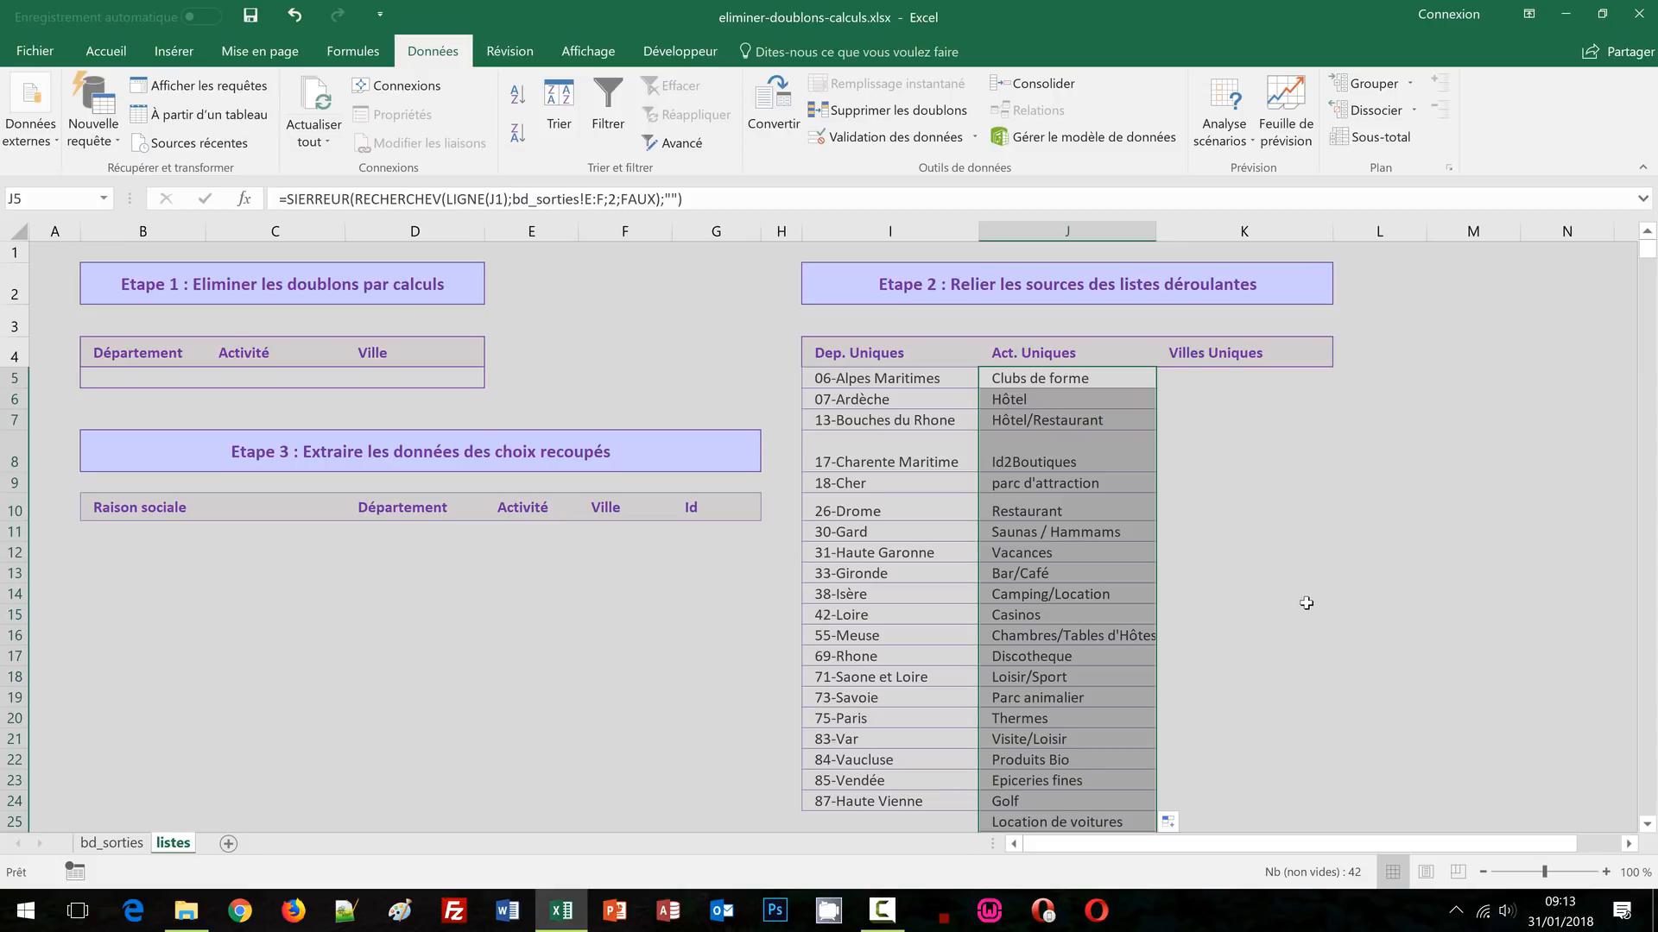
{"action": "left_click", "coordinate": [1337, 533]}
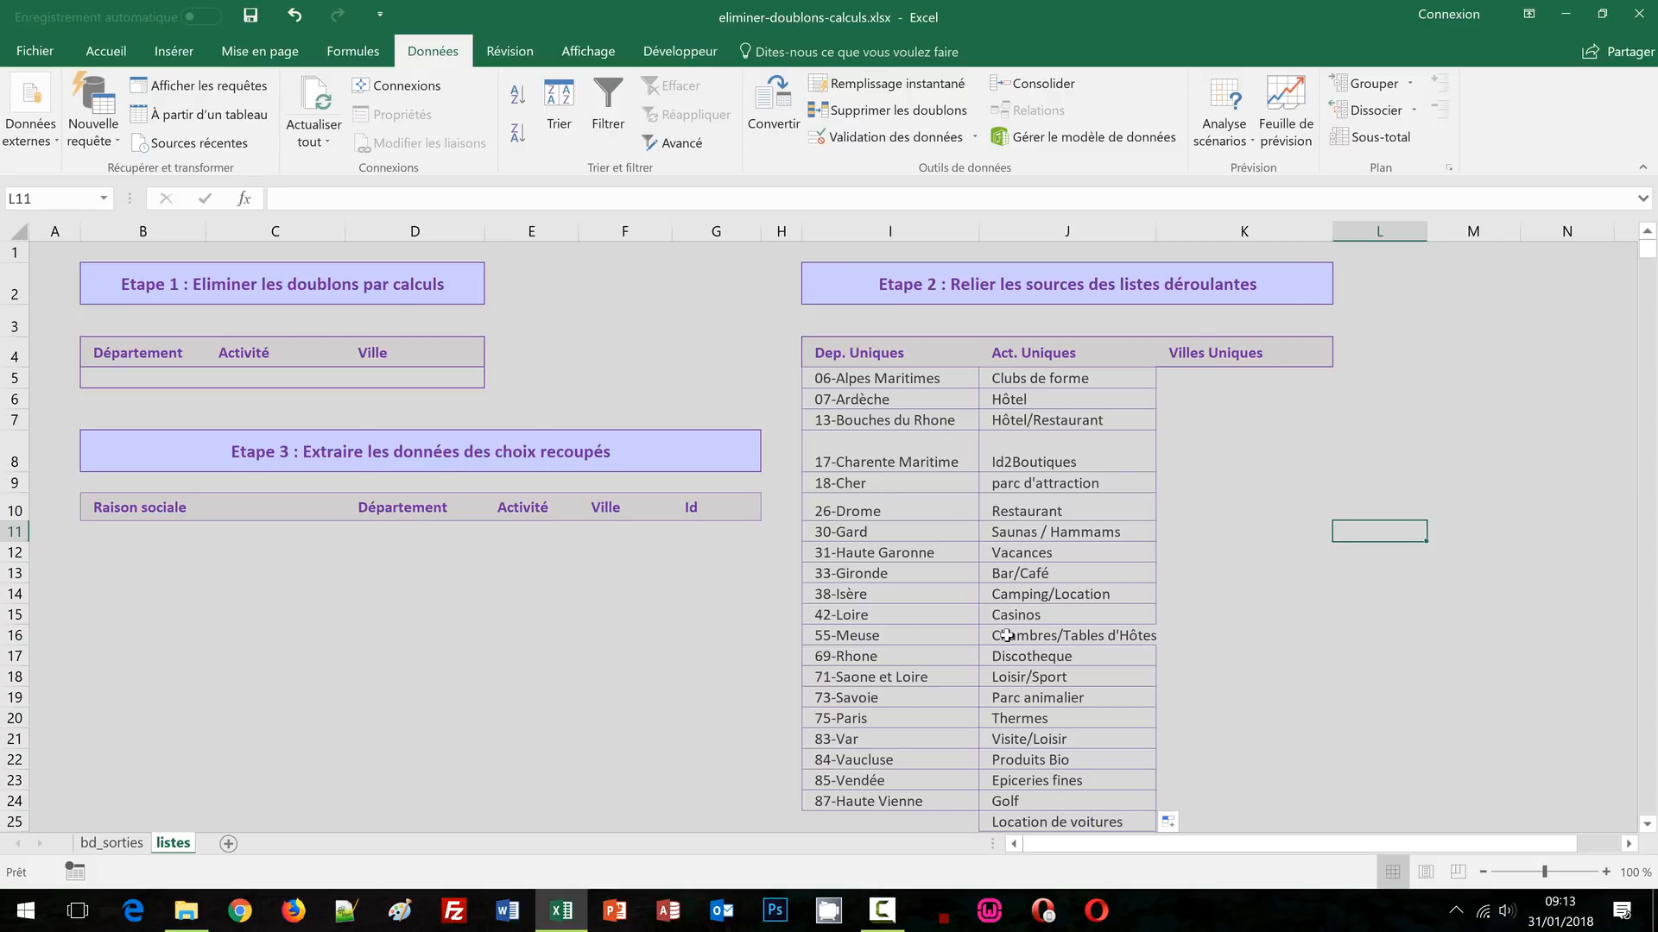
{"action": "left_click", "coordinate": [1507, 635]}
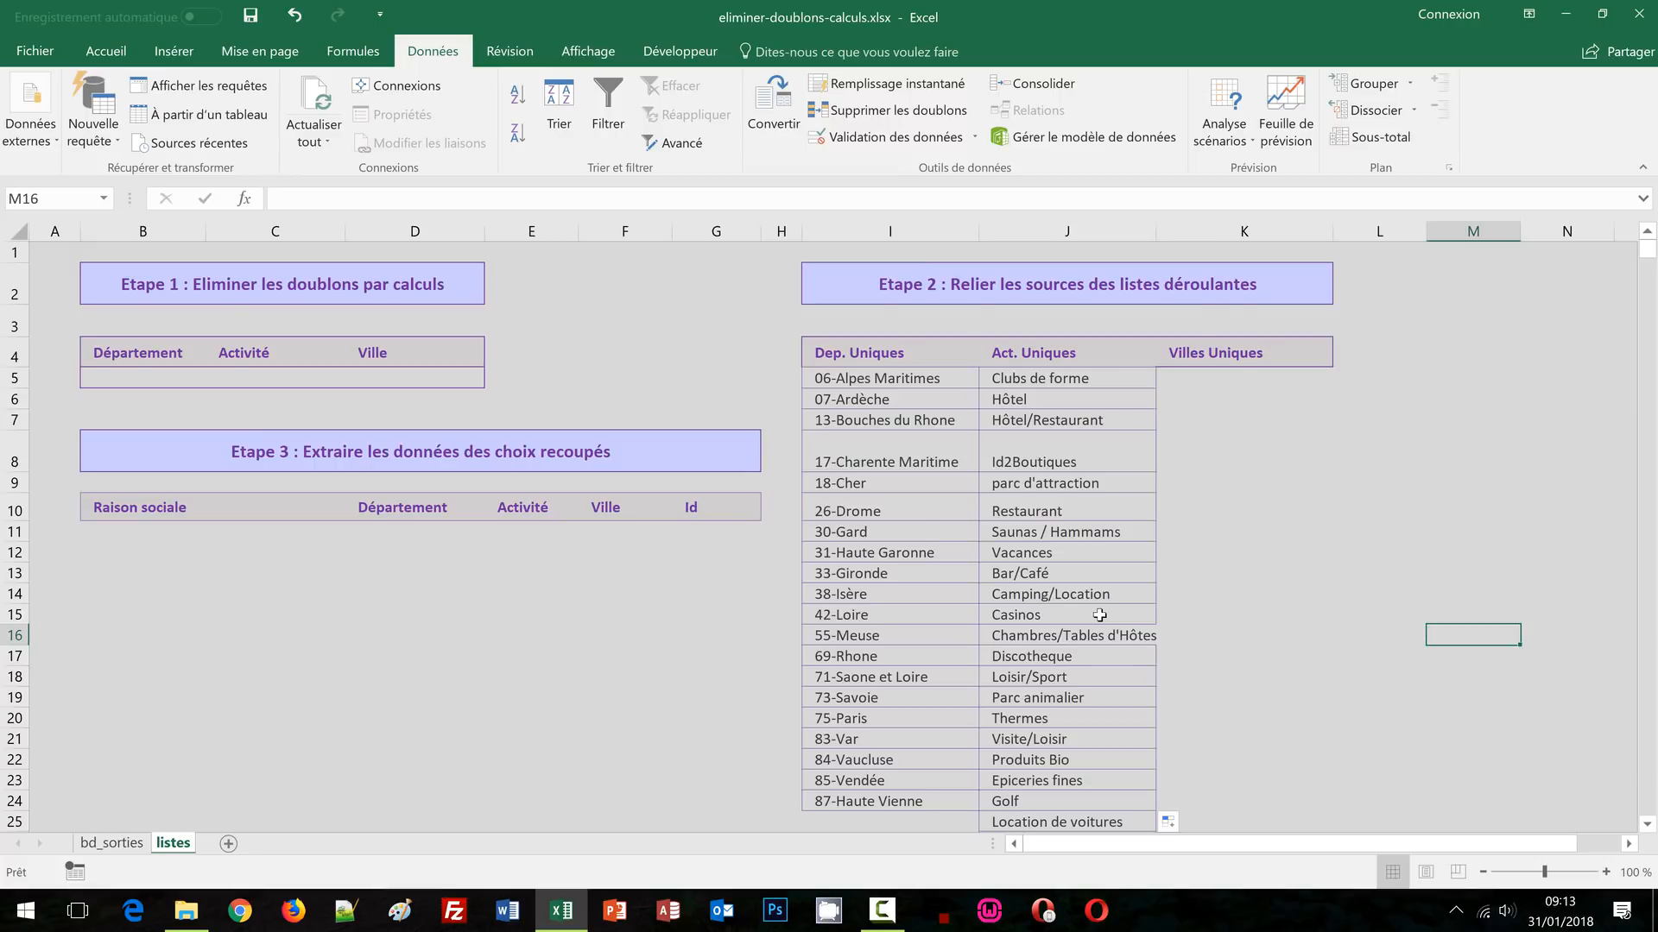
Copy the J5 lookup formula into cell K5
{"action": "left_click", "coordinate": [1051, 380]}
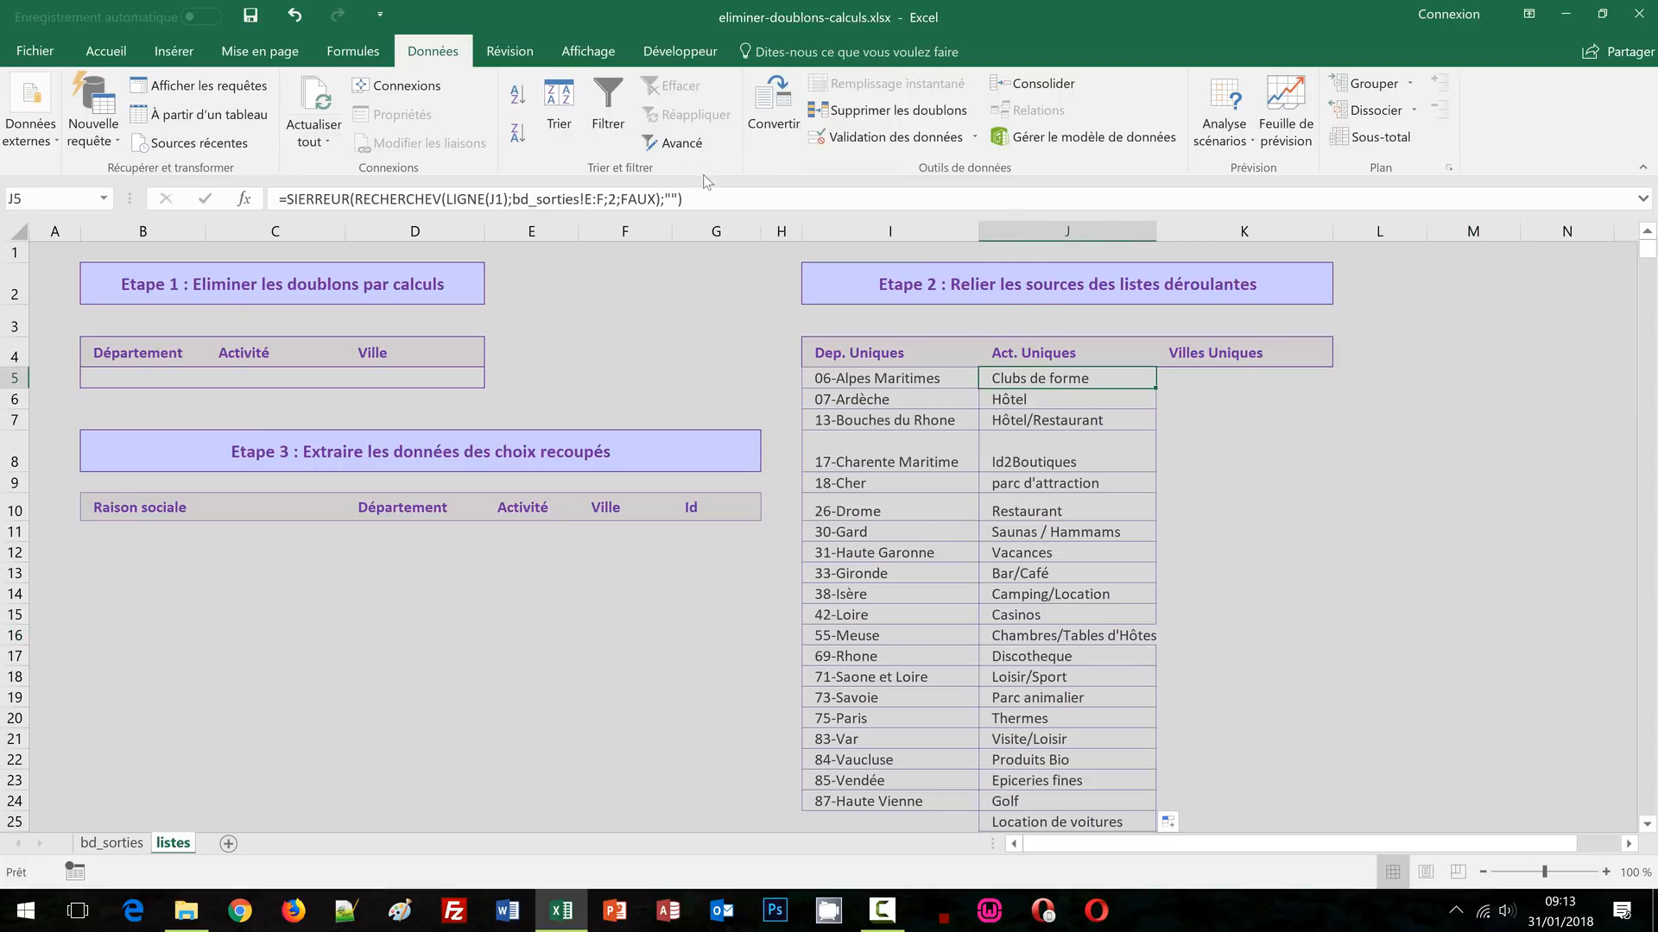
{"action": "left_click_drag", "start_coordinate": [687, 199], "coordinate": [258, 212]}
{"action": "key", "text": "ctrl+c"}
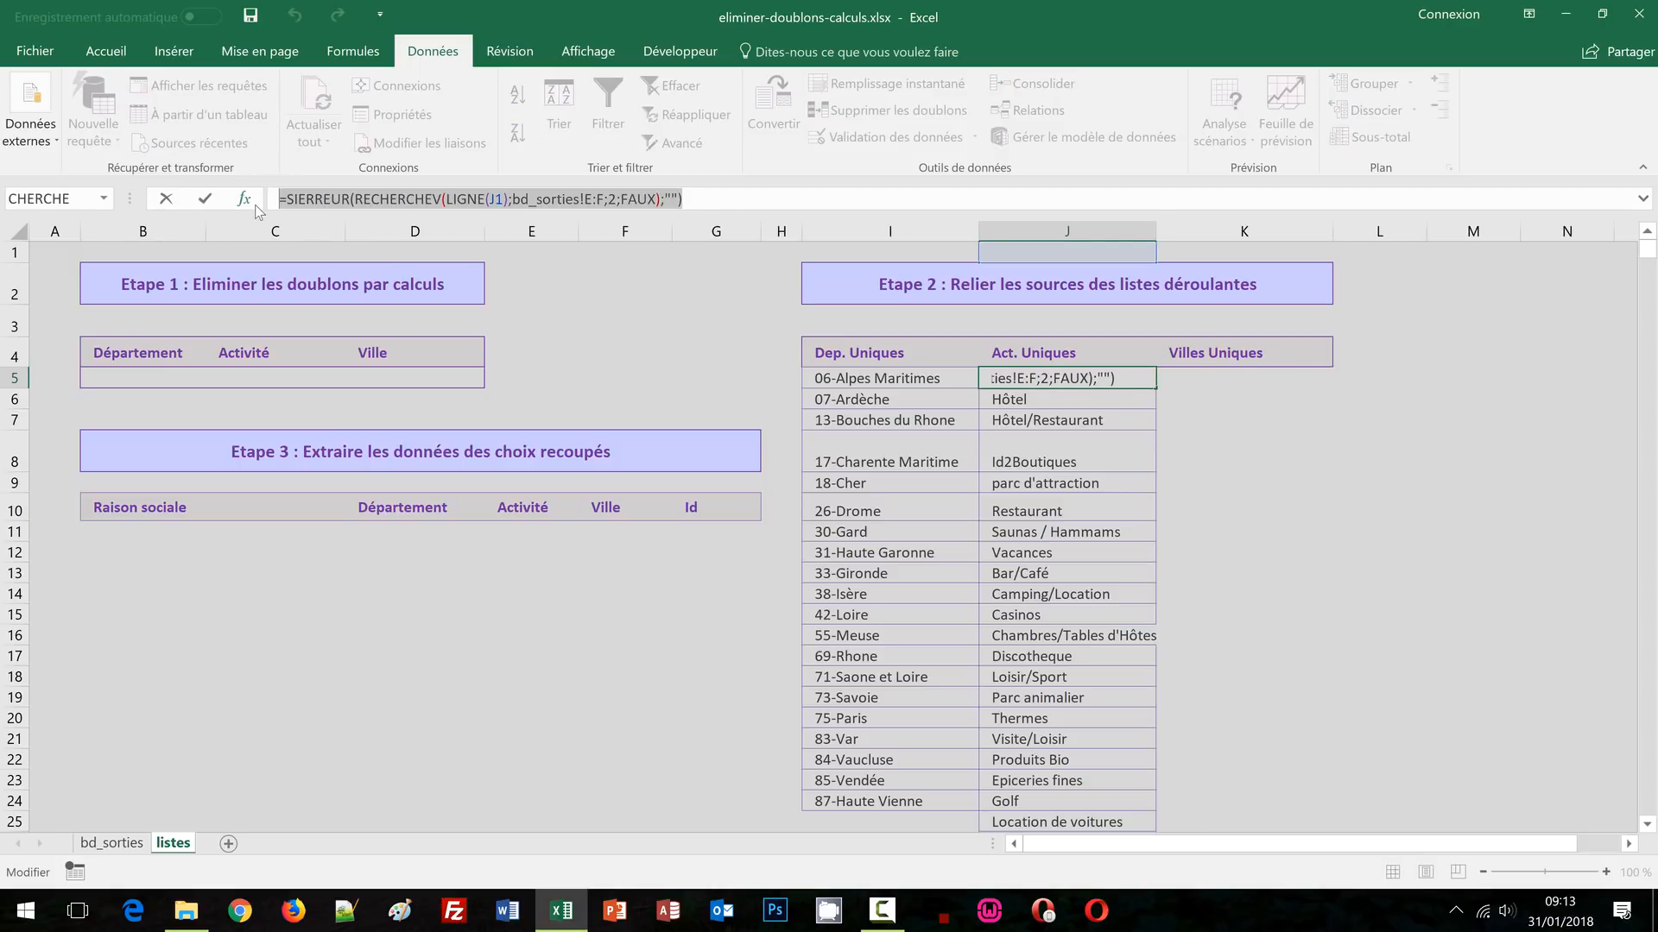
{"action": "key", "text": "Escape"}
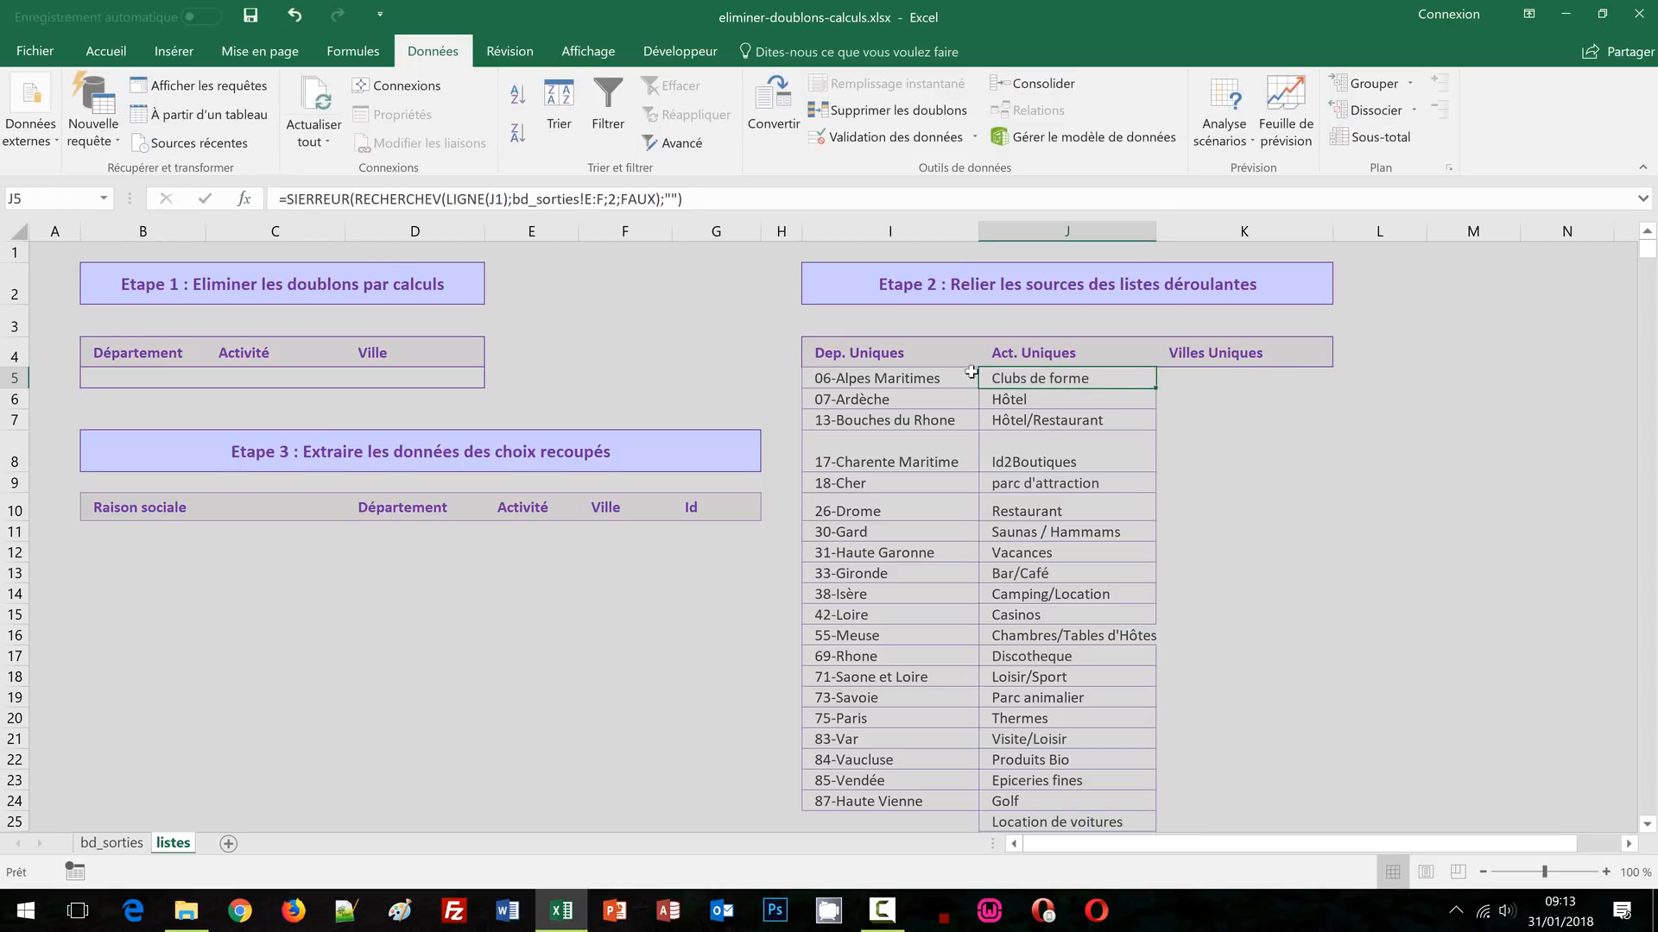
{"action": "left_click", "coordinate": [1197, 380]}
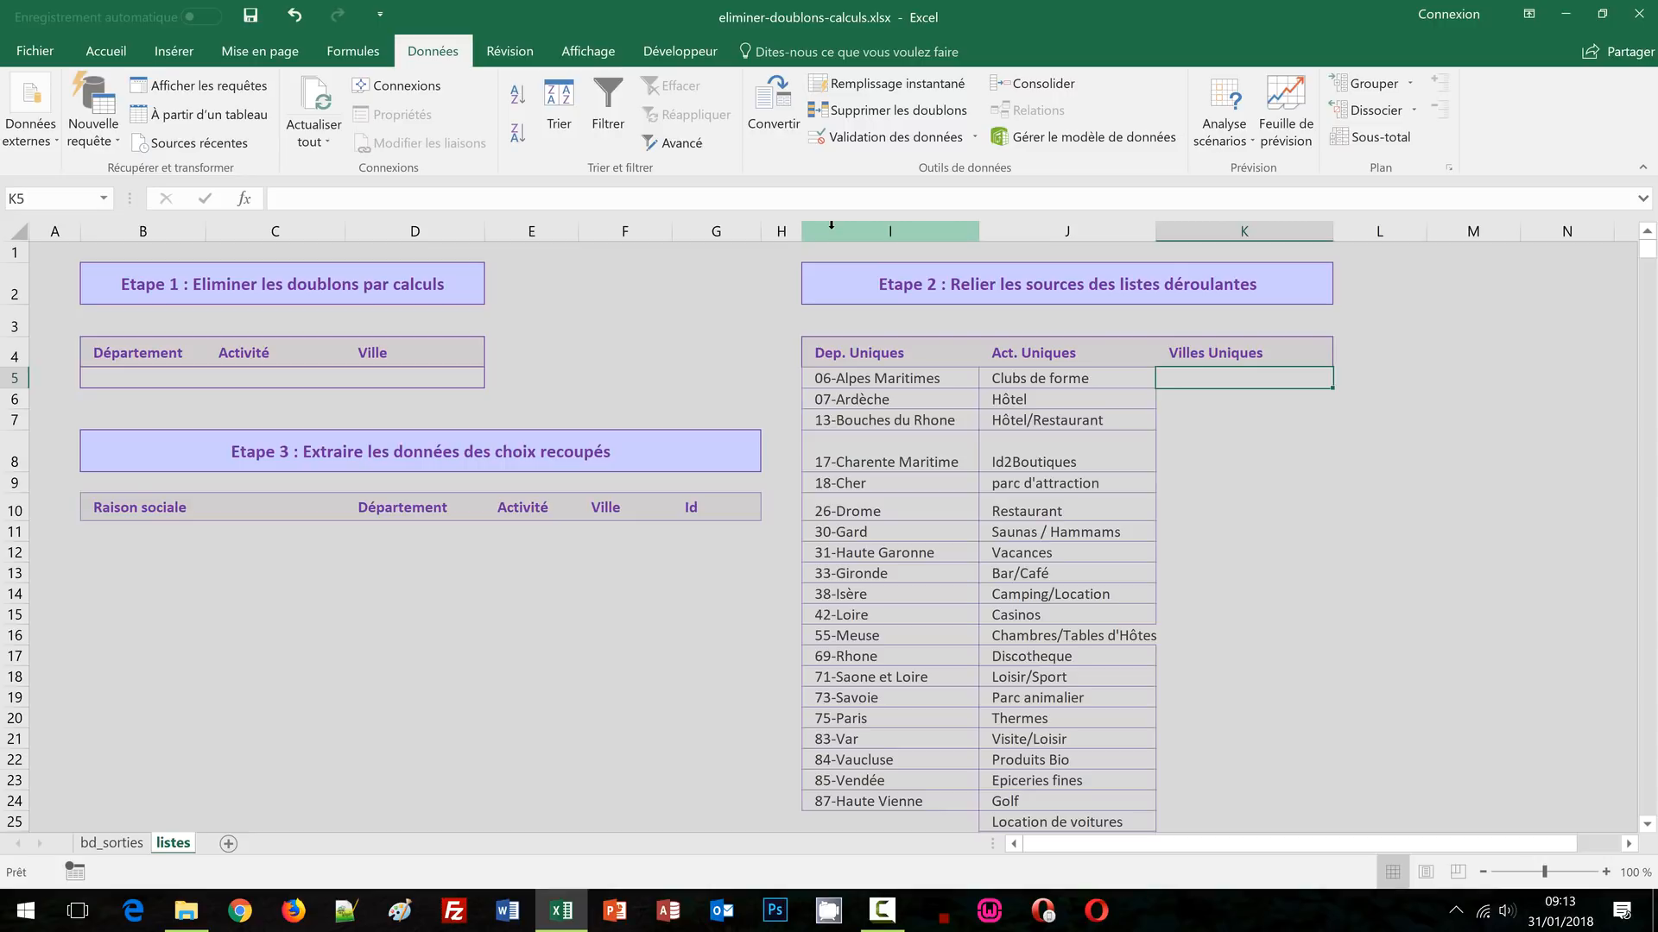
{"action": "left_click", "coordinate": [339, 199]}
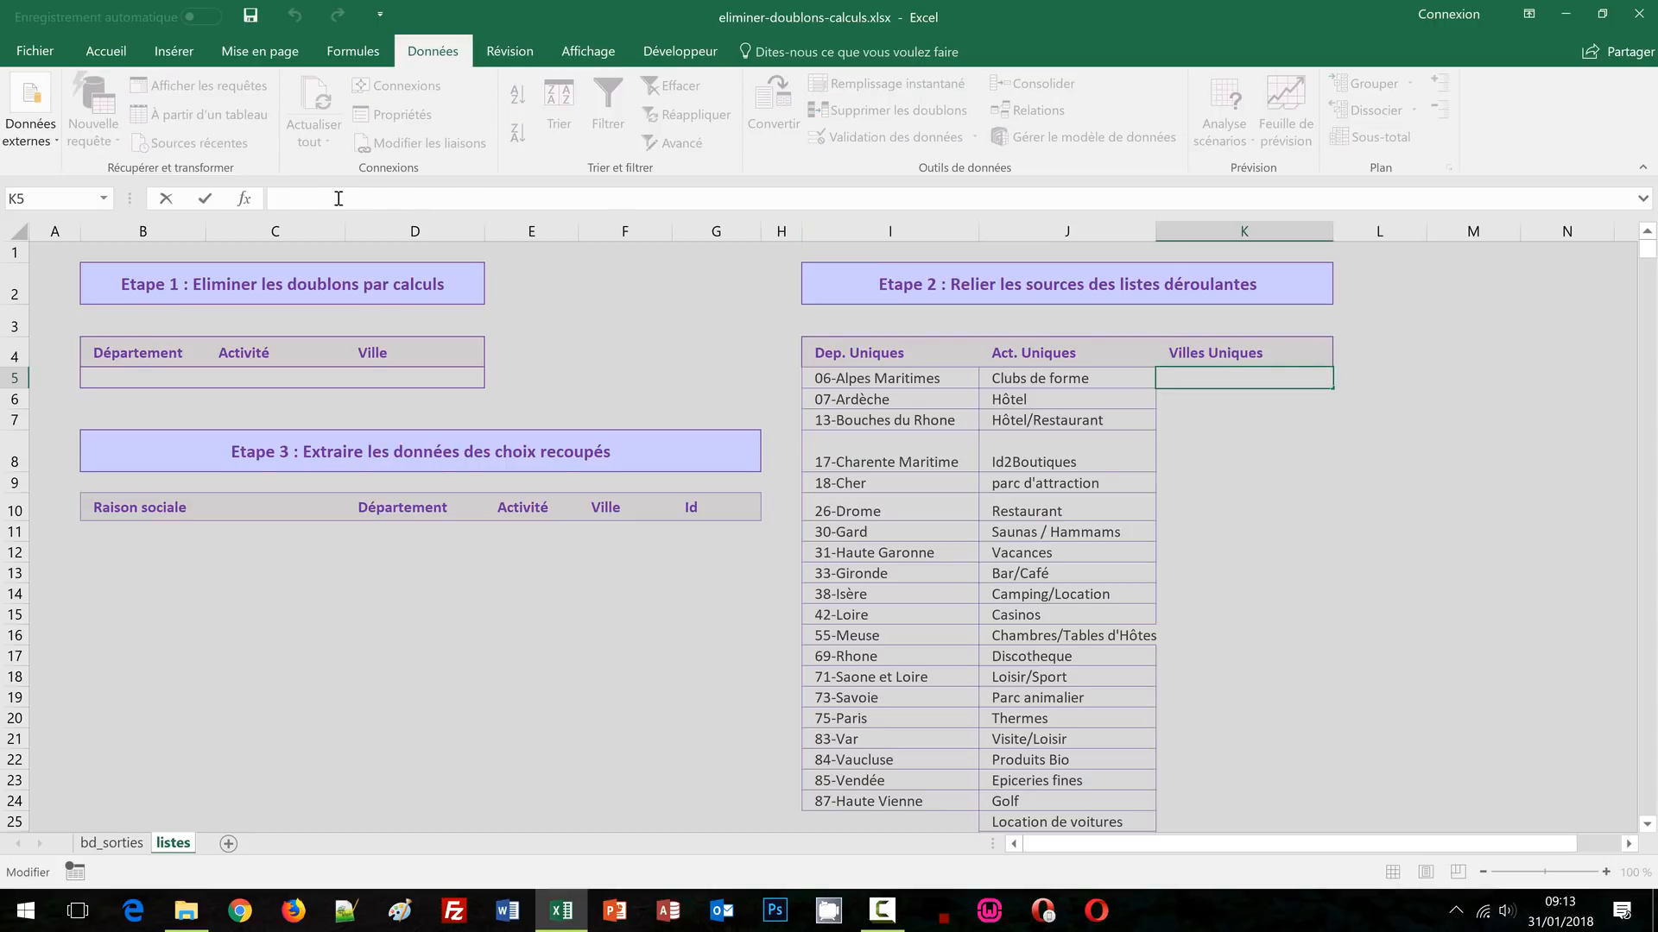
{"action": "key", "text": "ctrl+v"}
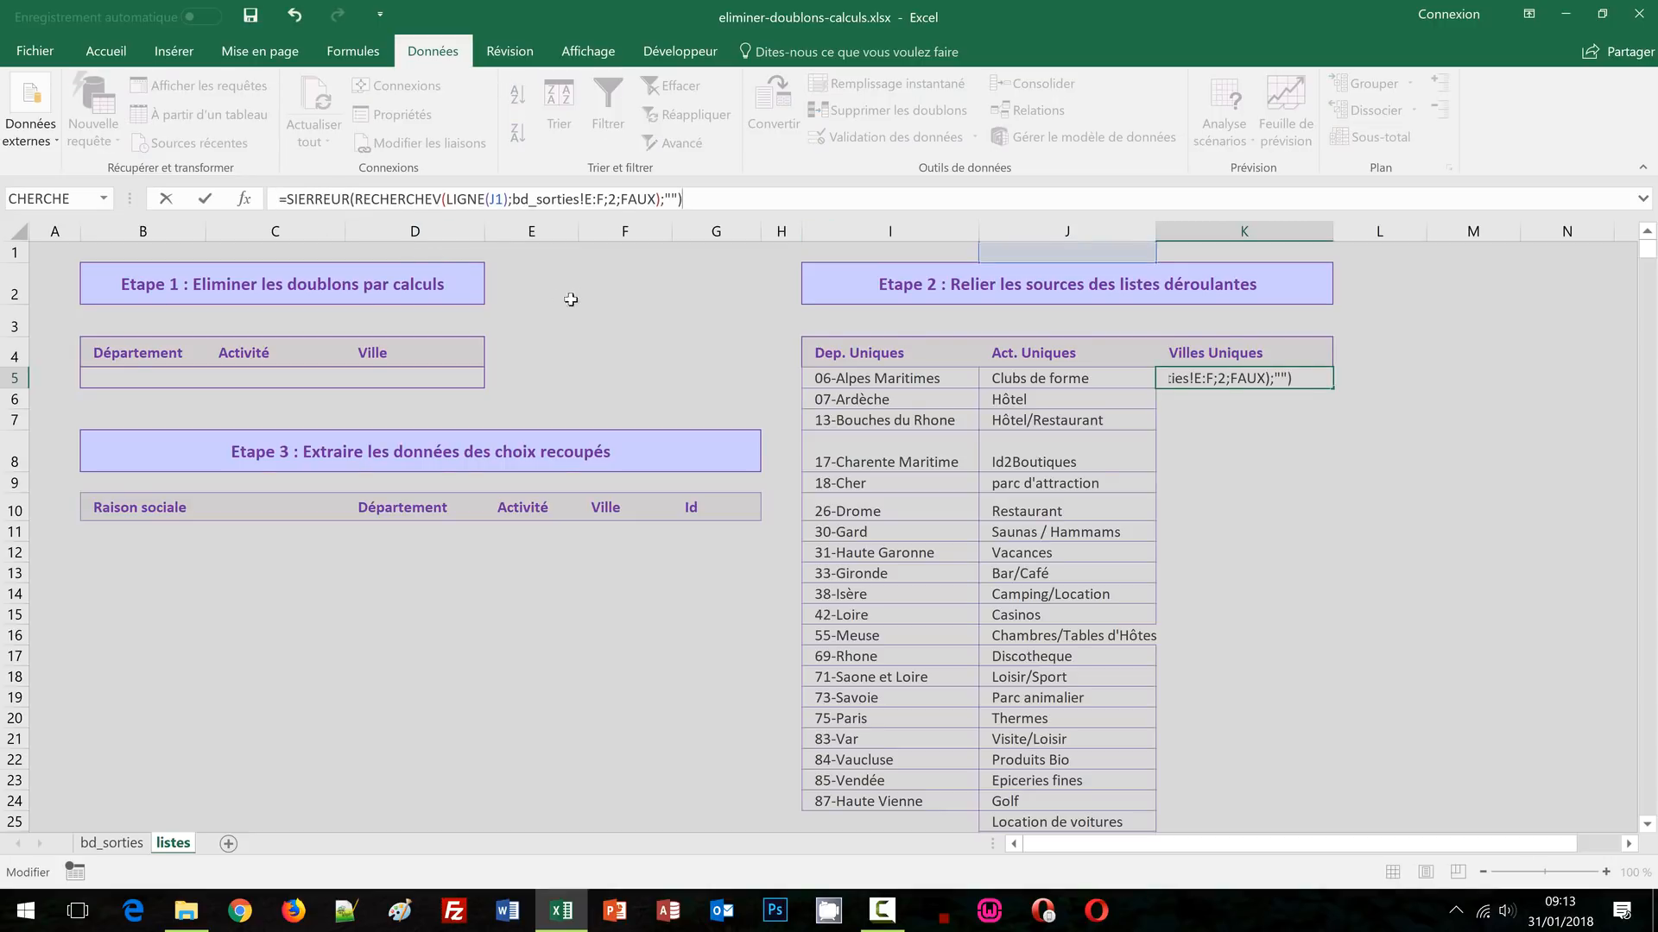
Point K5's lookup at LIGNE(K1) and bd_sorties!G:H so it shows Antibes juan les pins
{"action": "left_click", "coordinate": [494, 199]}
{"action": "key", "text": "BackSpace"}
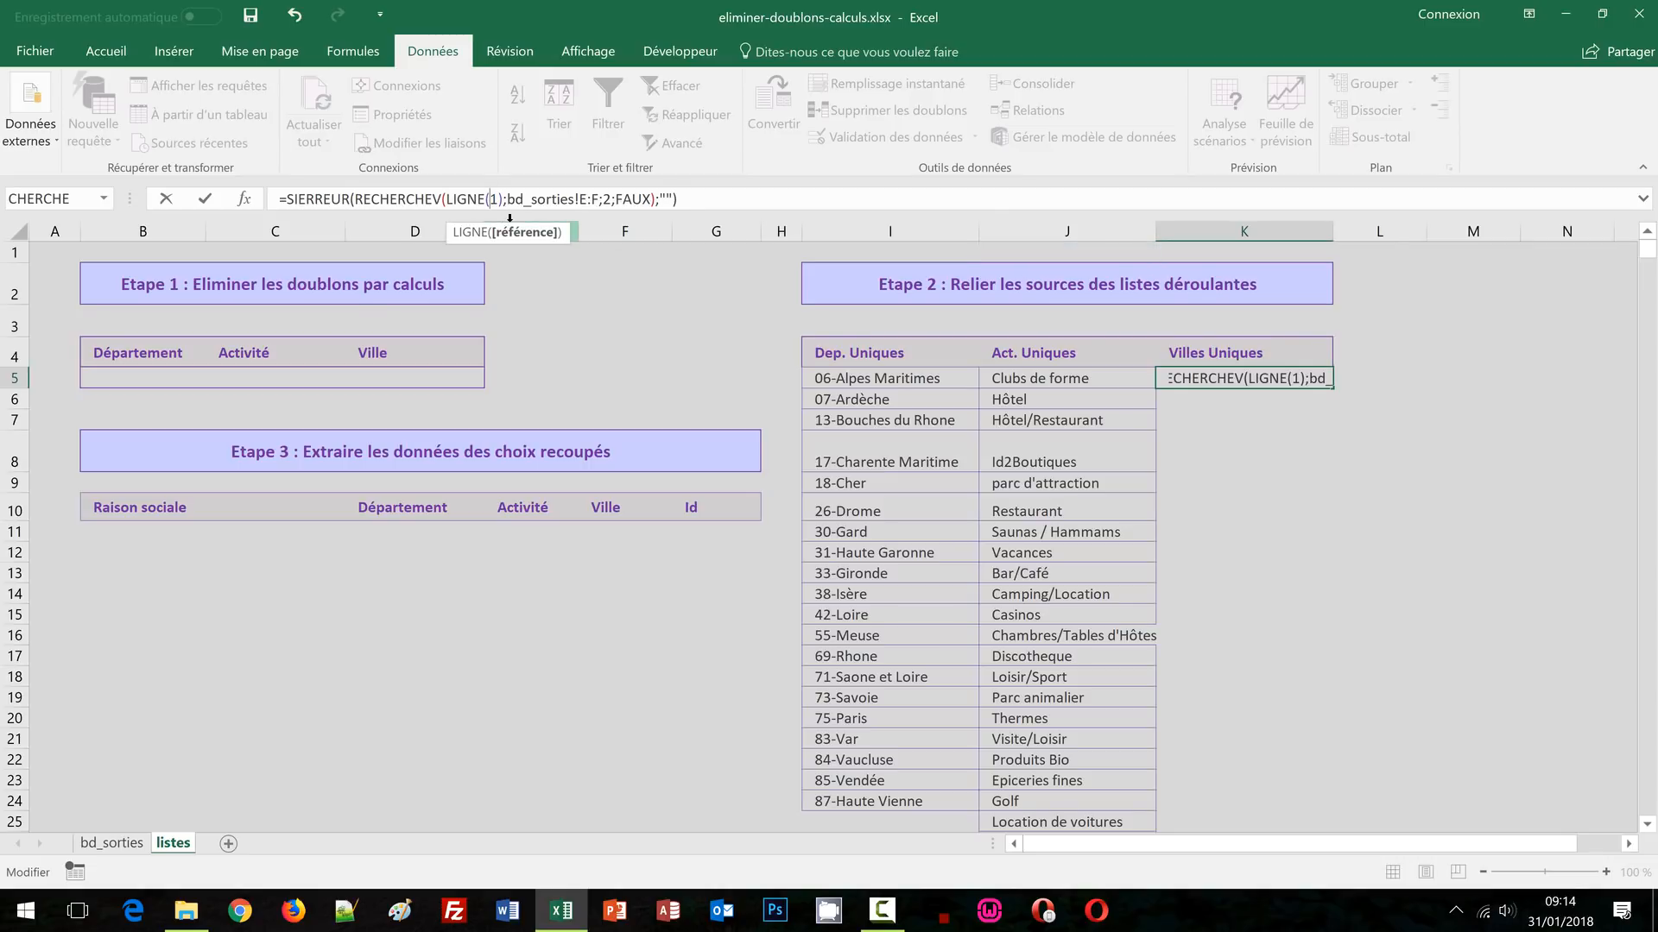
{"action": "type", "text": "K"}
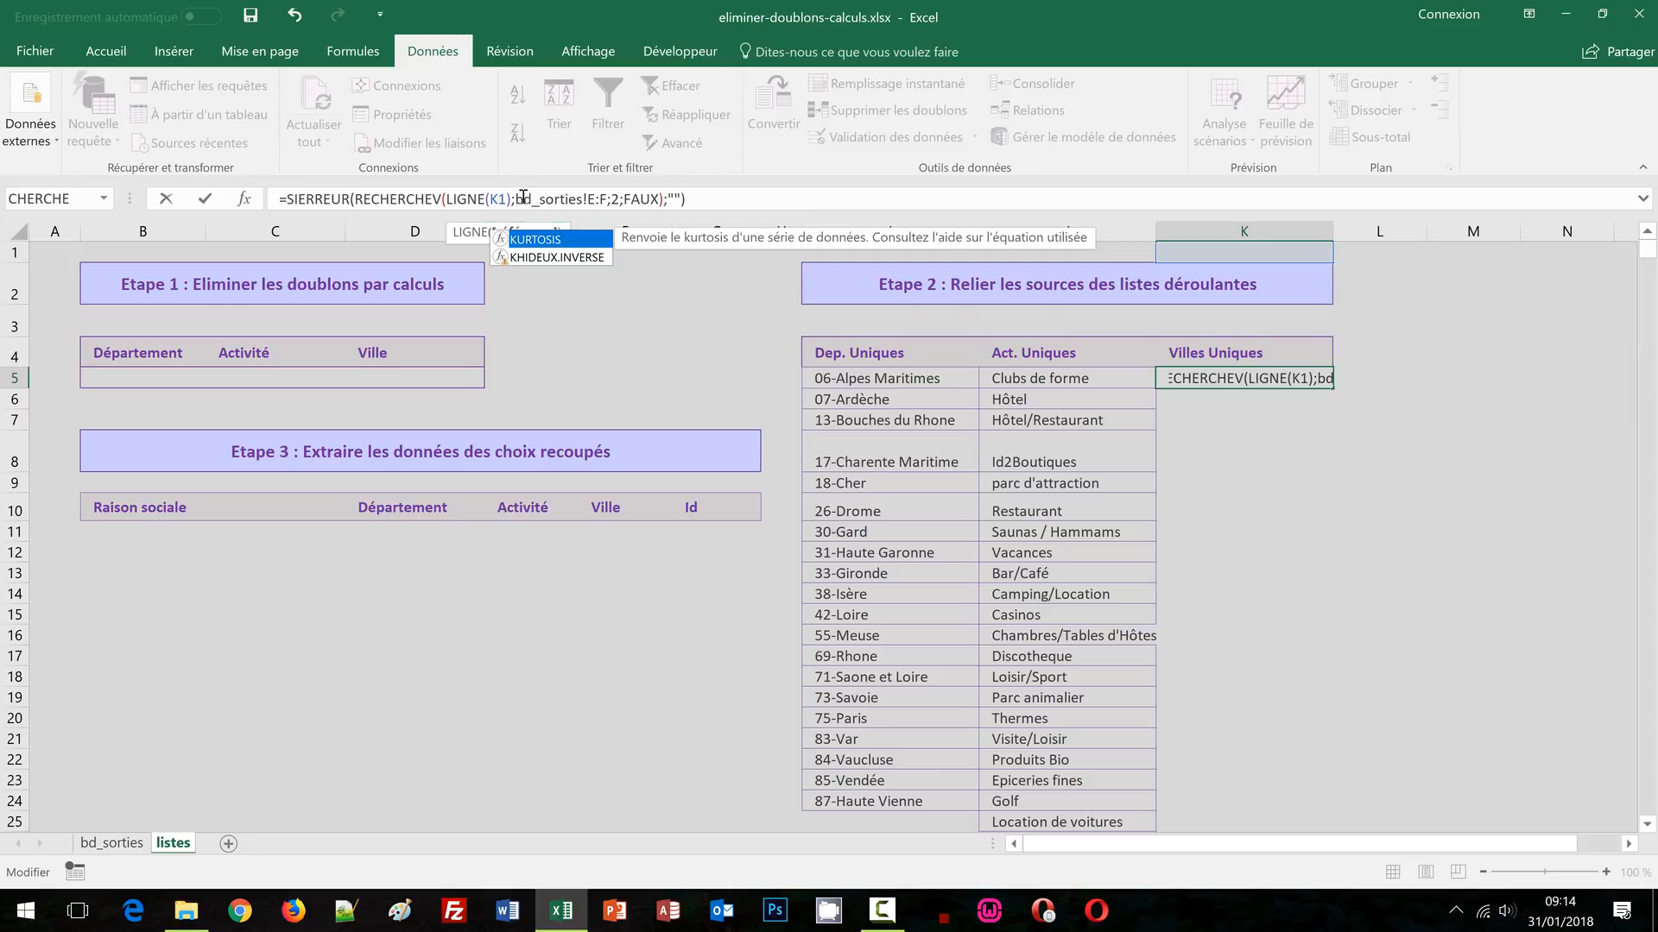
{"action": "left_click_drag", "start_coordinate": [515, 200], "coordinate": [604, 201]}
{"action": "key", "text": "BackSpace"}
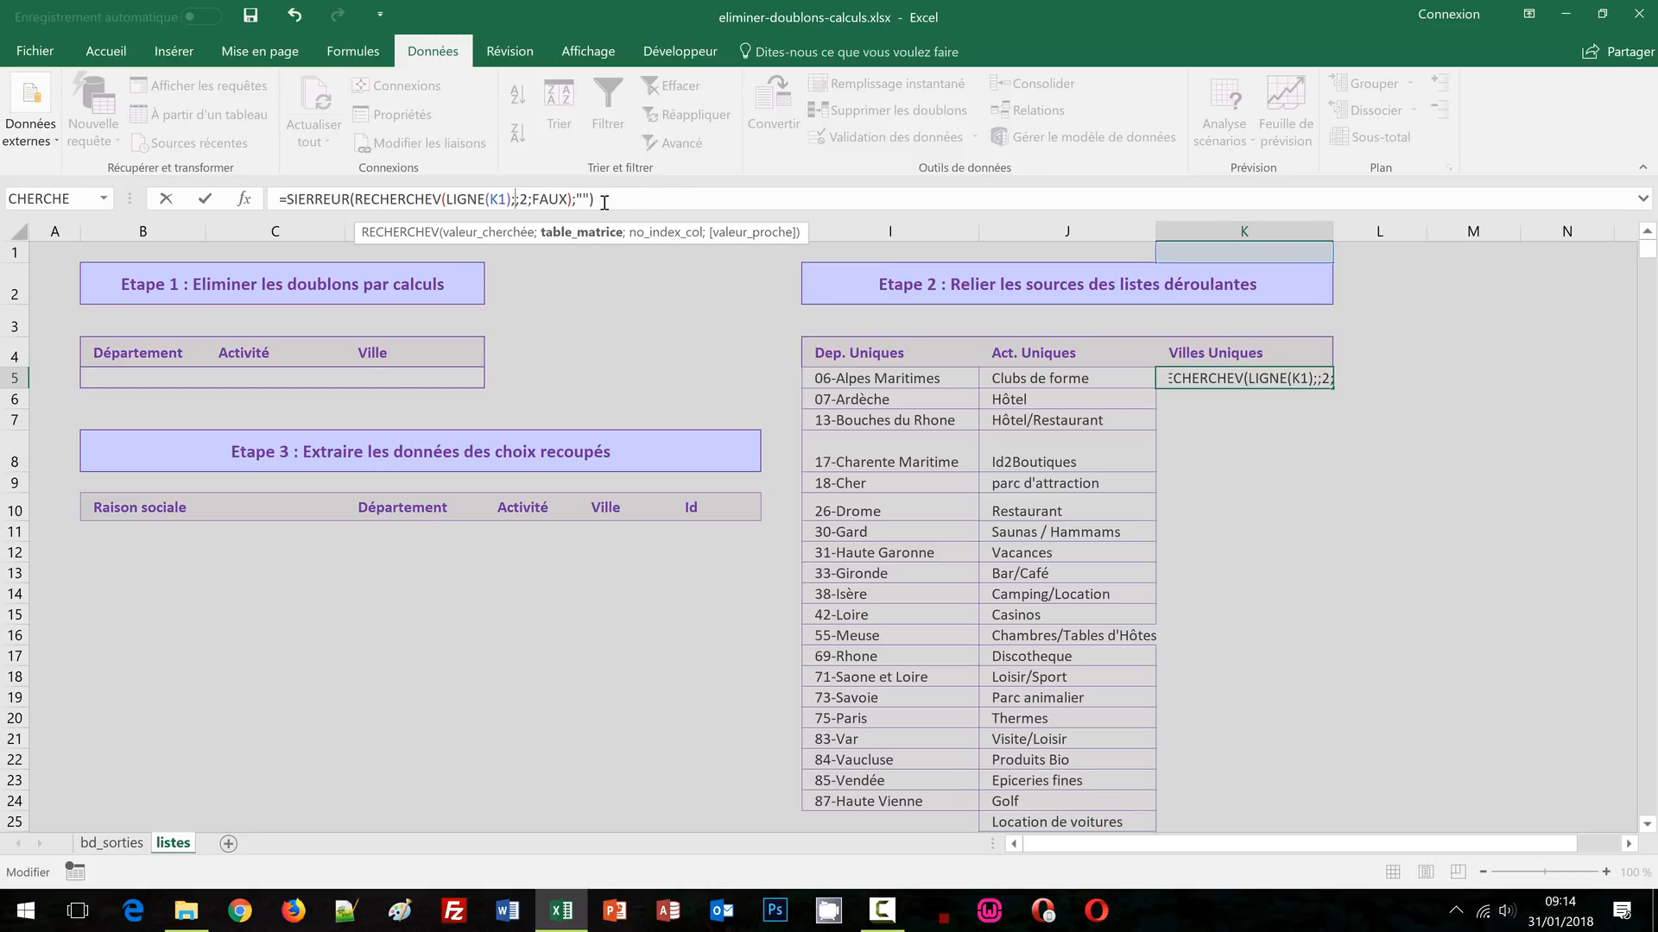
{"action": "left_click", "coordinate": [120, 844]}
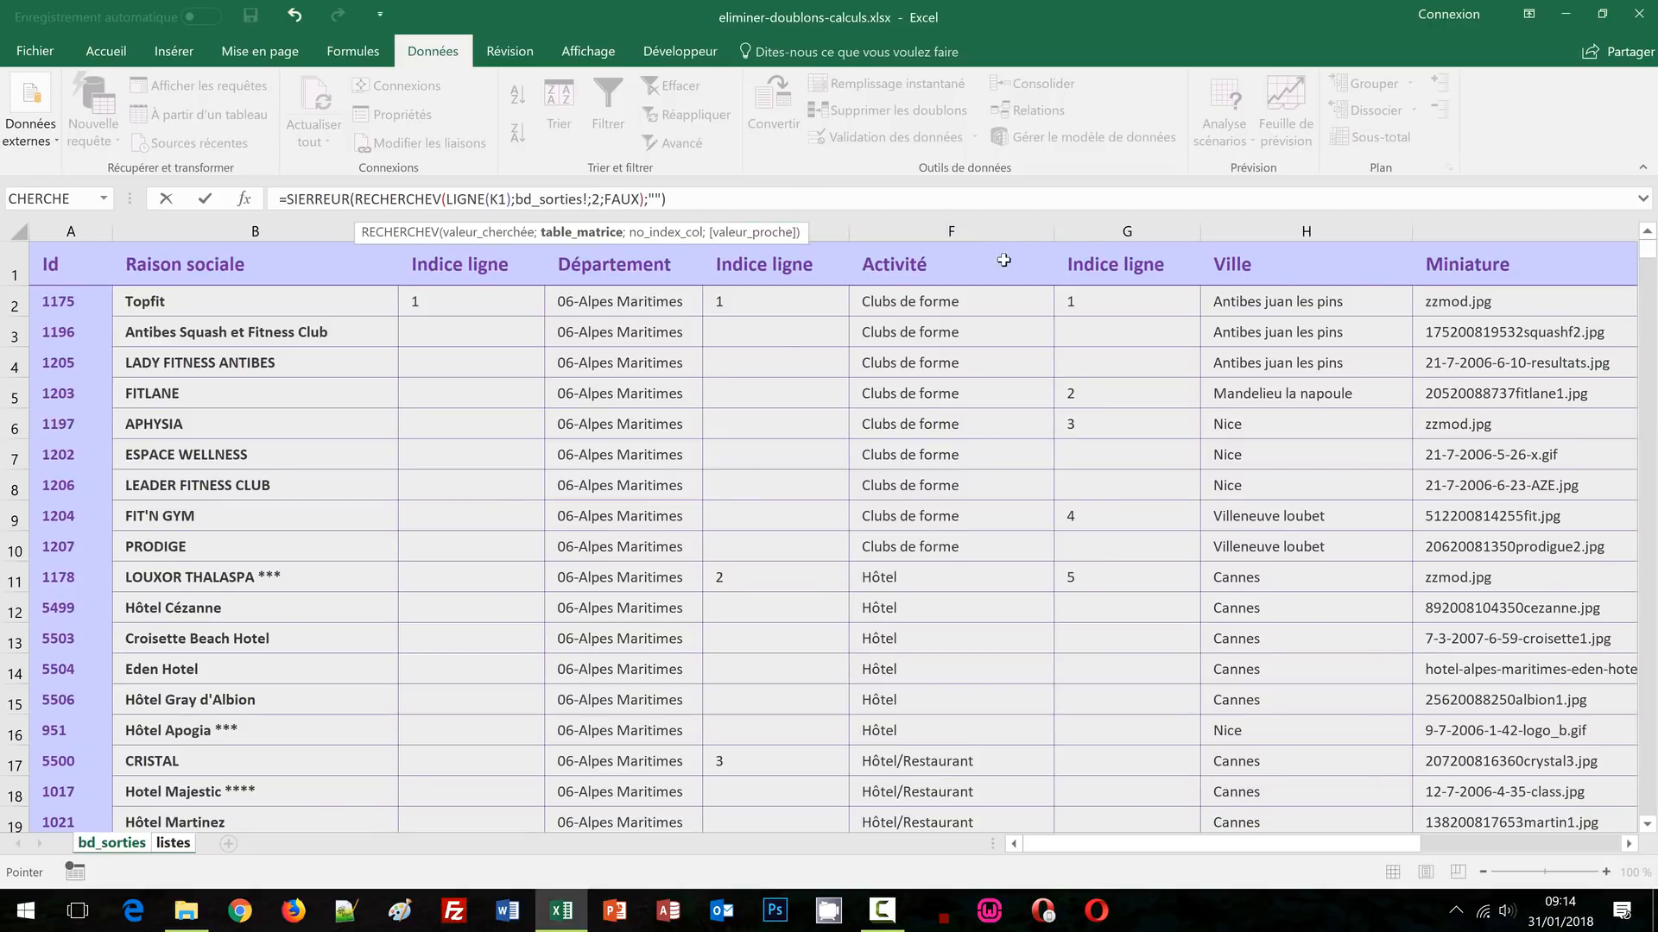
{"action": "left_click_drag", "start_coordinate": [1138, 231], "coordinate": [1261, 230]}
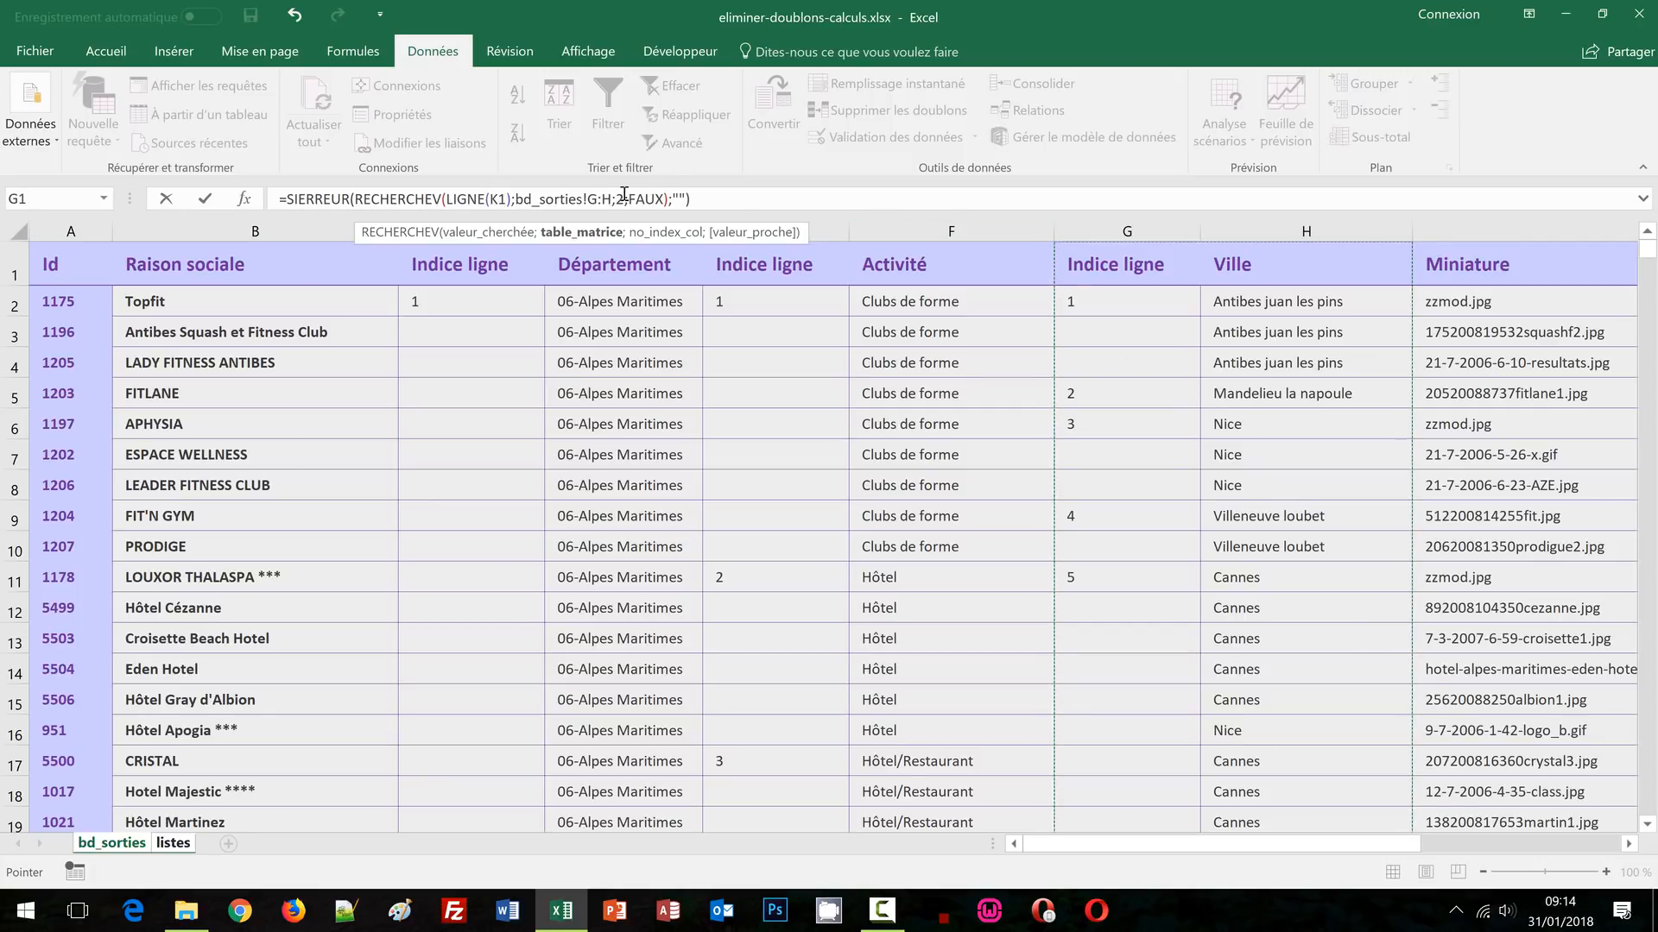
{"action": "left_click", "coordinate": [722, 201]}
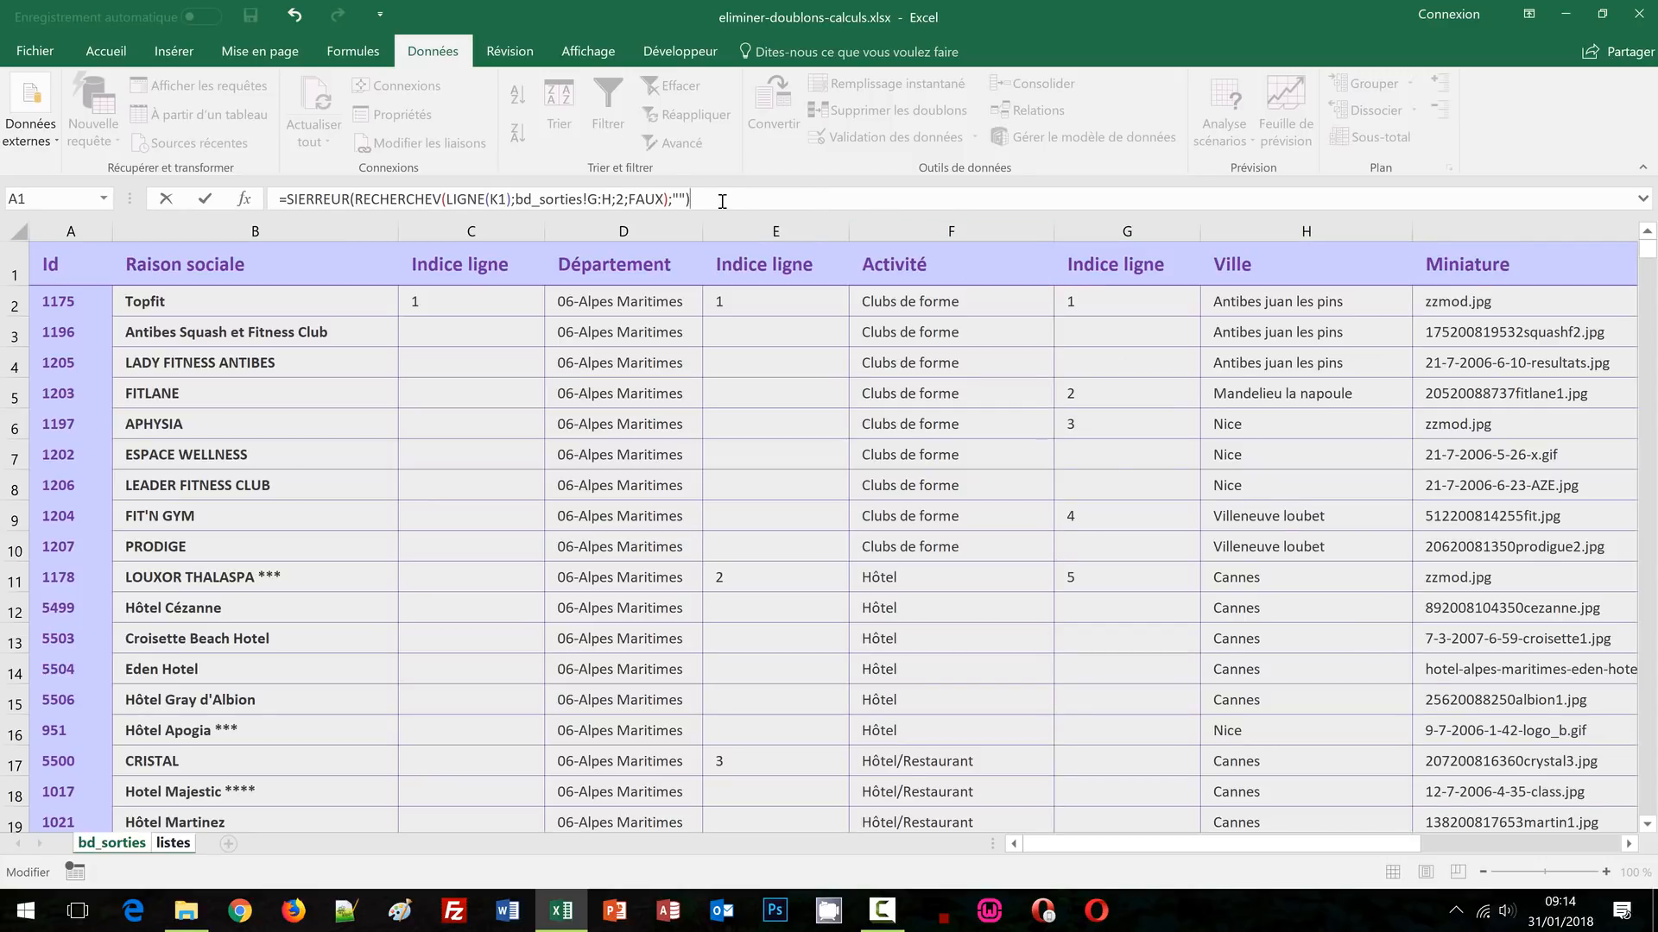
{"action": "key", "text": "Return"}
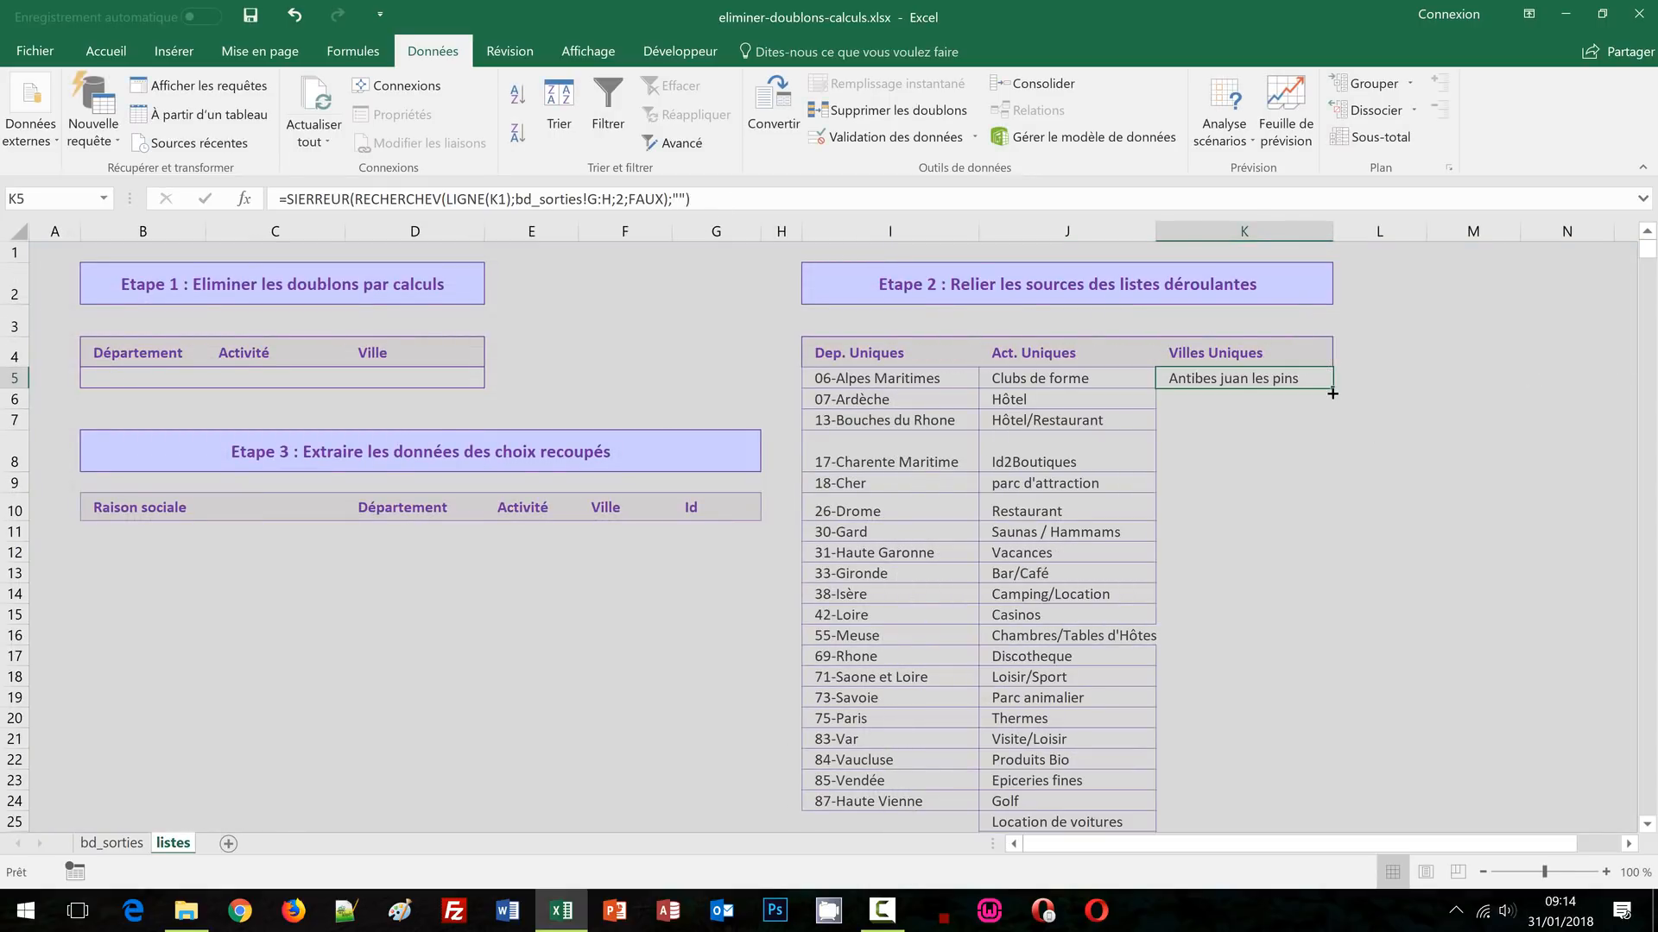
Fill K5's city lookup down column K, listing unique cities from Antibes juan les pins onward
{"action": "double_click", "coordinate": [1331, 393]}
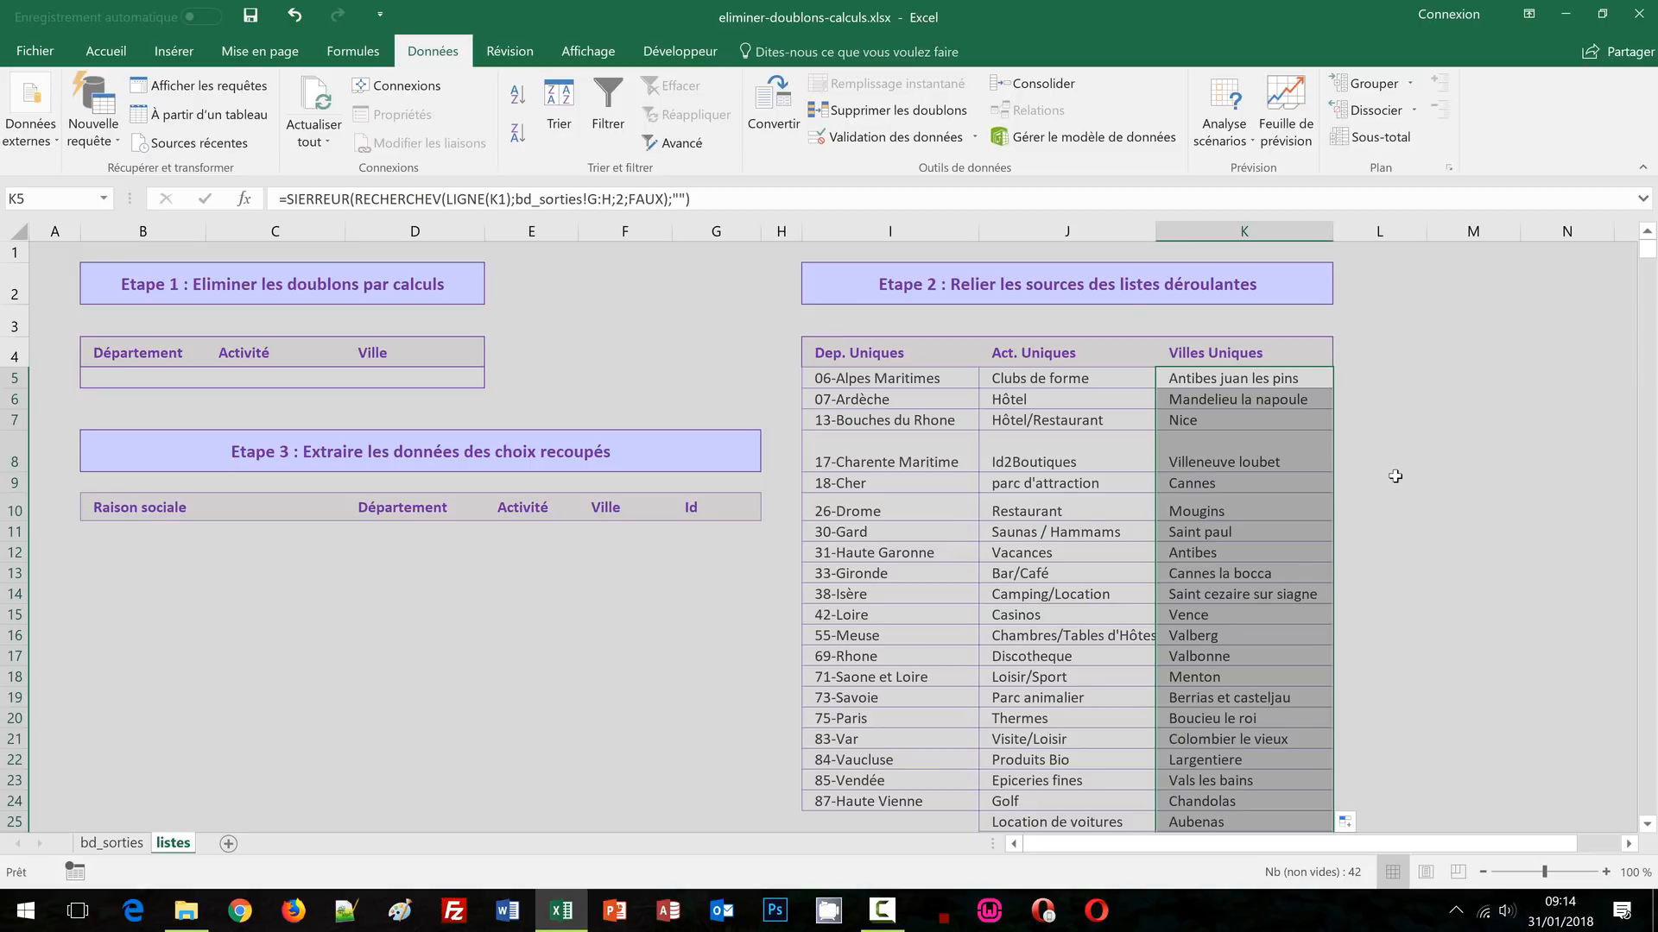
{"action": "scroll", "coordinate": [1395, 477], "scroll_direction": "down", "scroll_amount": 4}
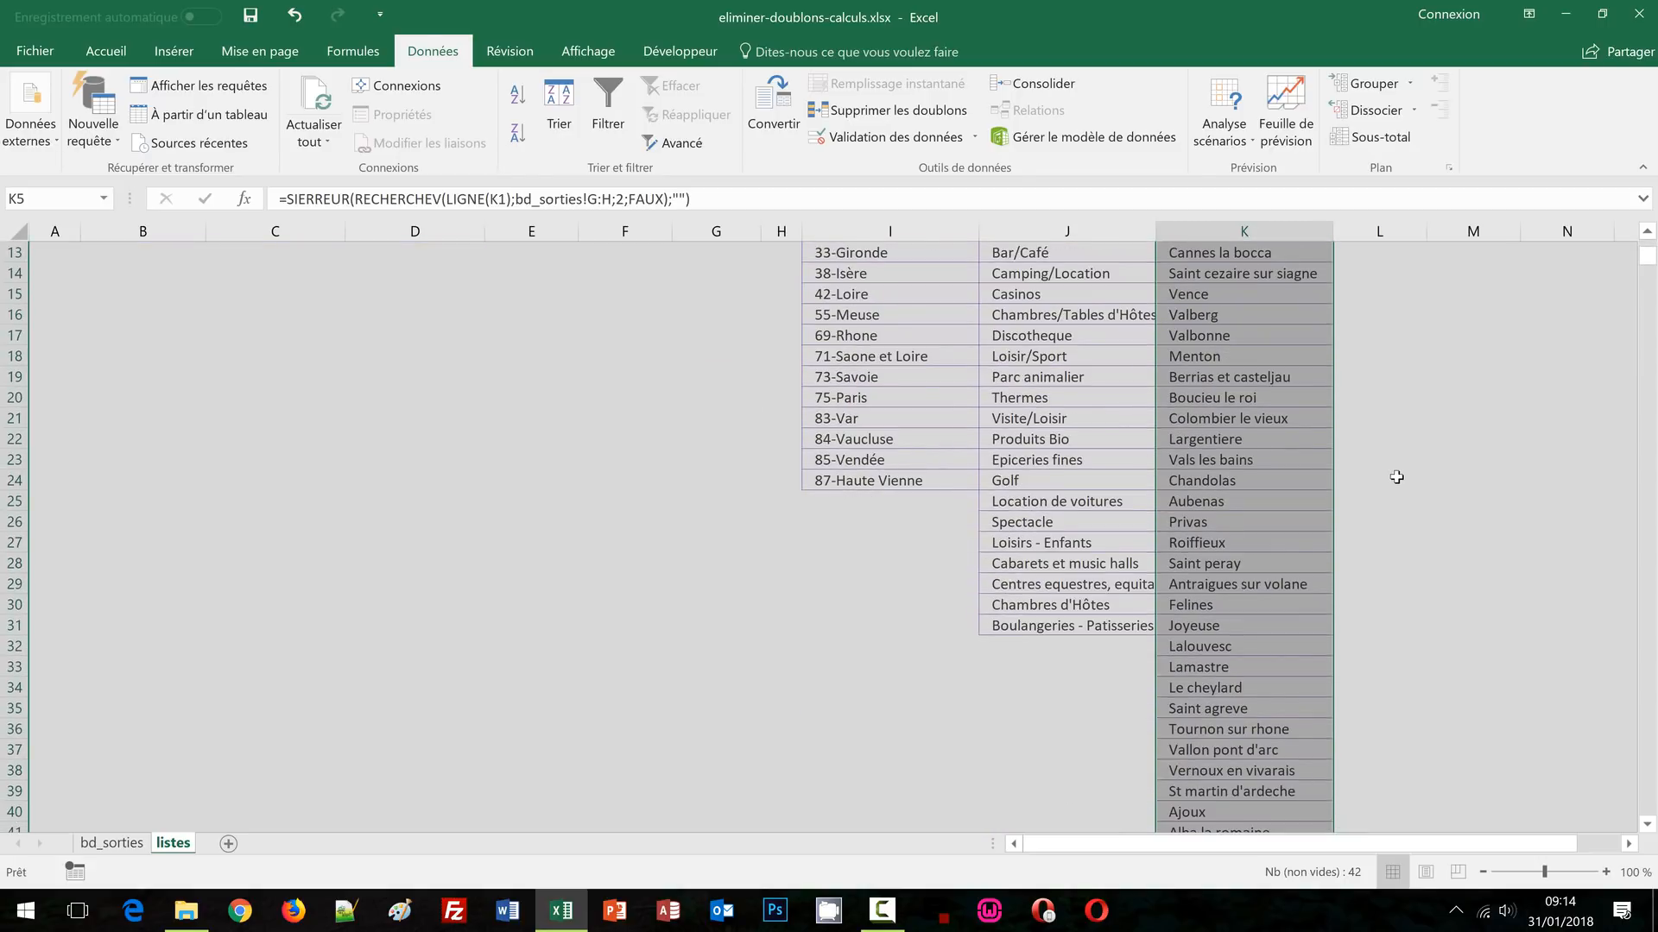
{"action": "scroll", "coordinate": [1396, 477], "scroll_direction": "up", "scroll_amount": 4}
{"action": "left_click", "coordinate": [1543, 396]}
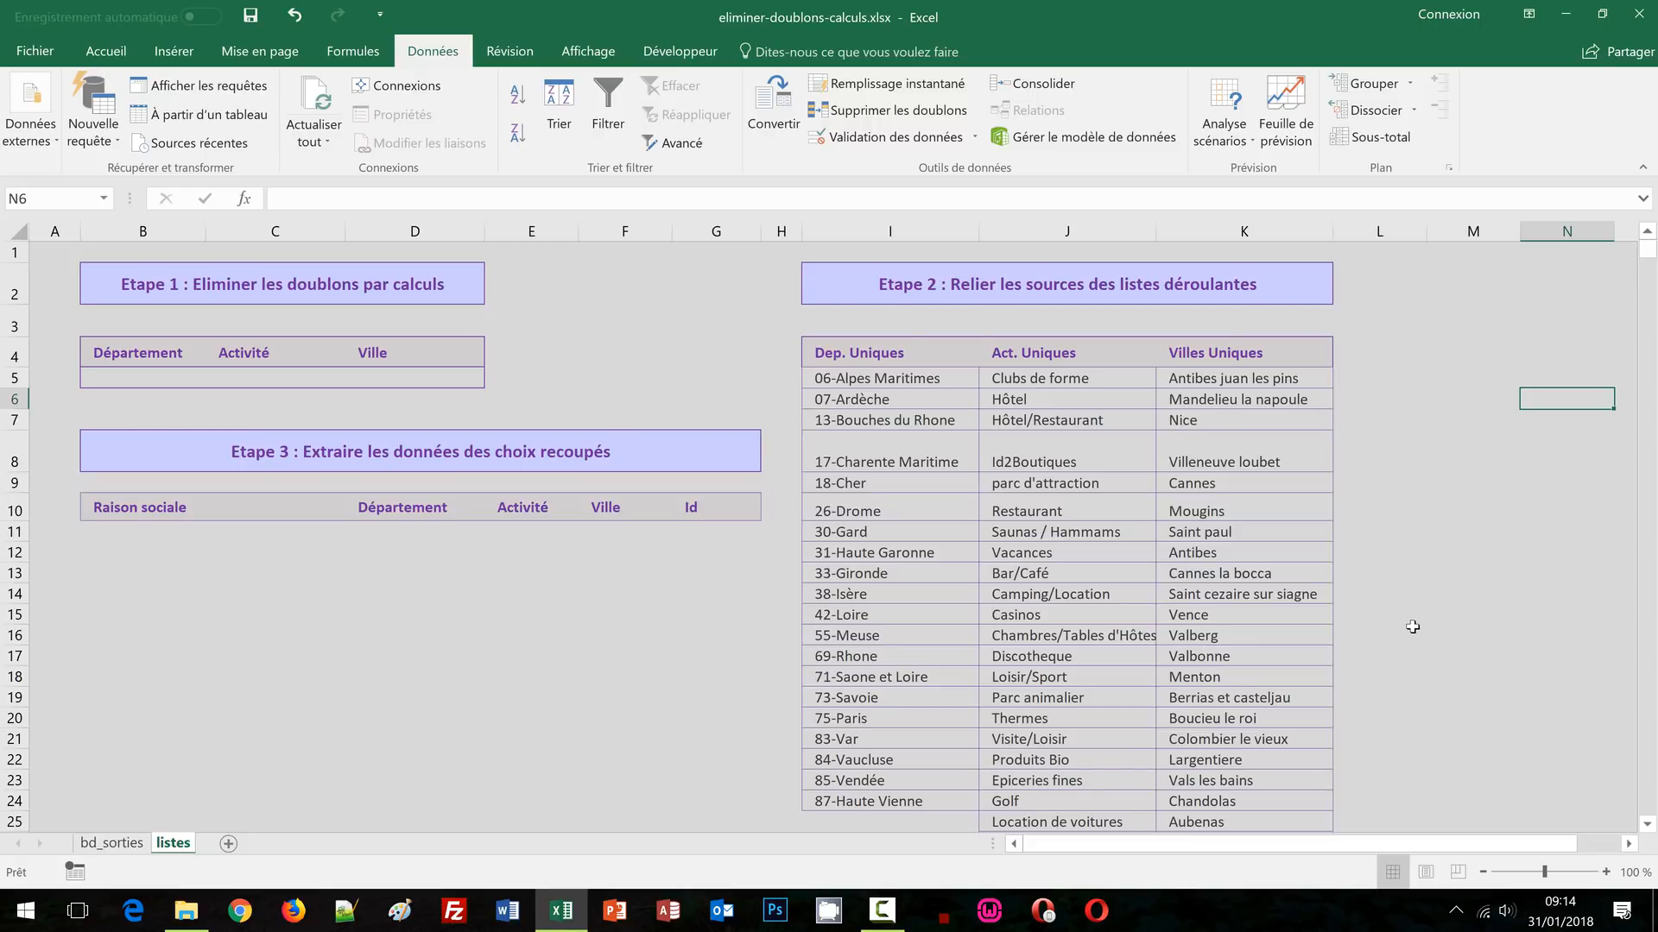
{"action": "scroll", "coordinate": [1409, 625], "scroll_direction": "down", "scroll_amount": 3}
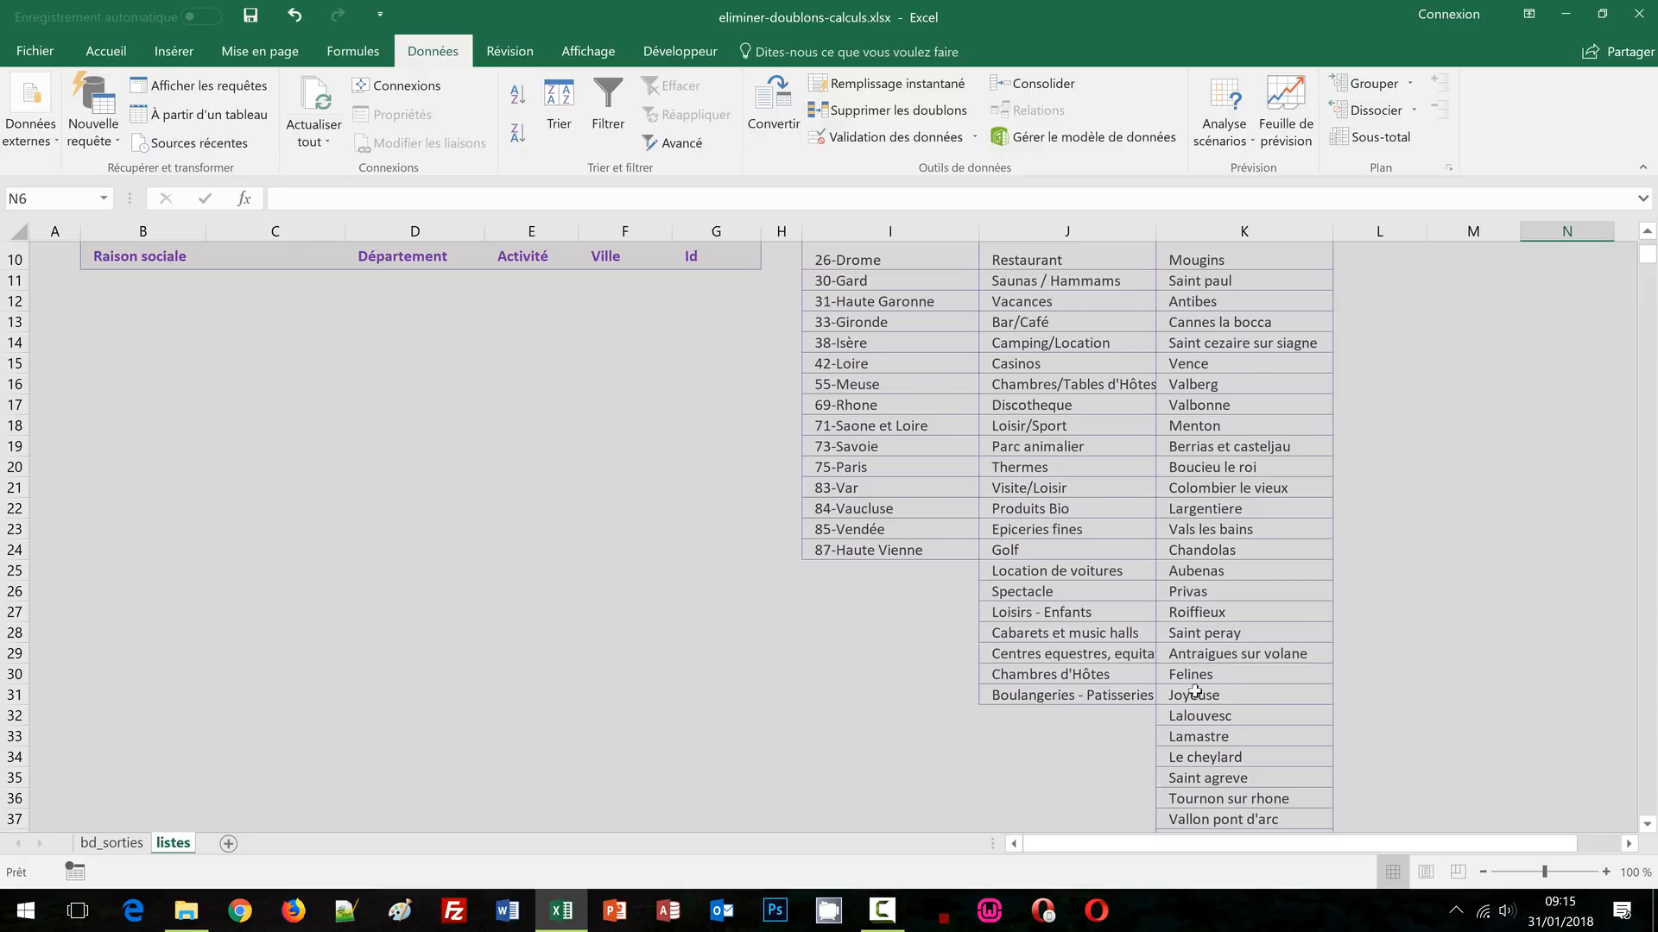
{"action": "scroll", "coordinate": [1407, 659], "scroll_direction": "down", "scroll_amount": 2}
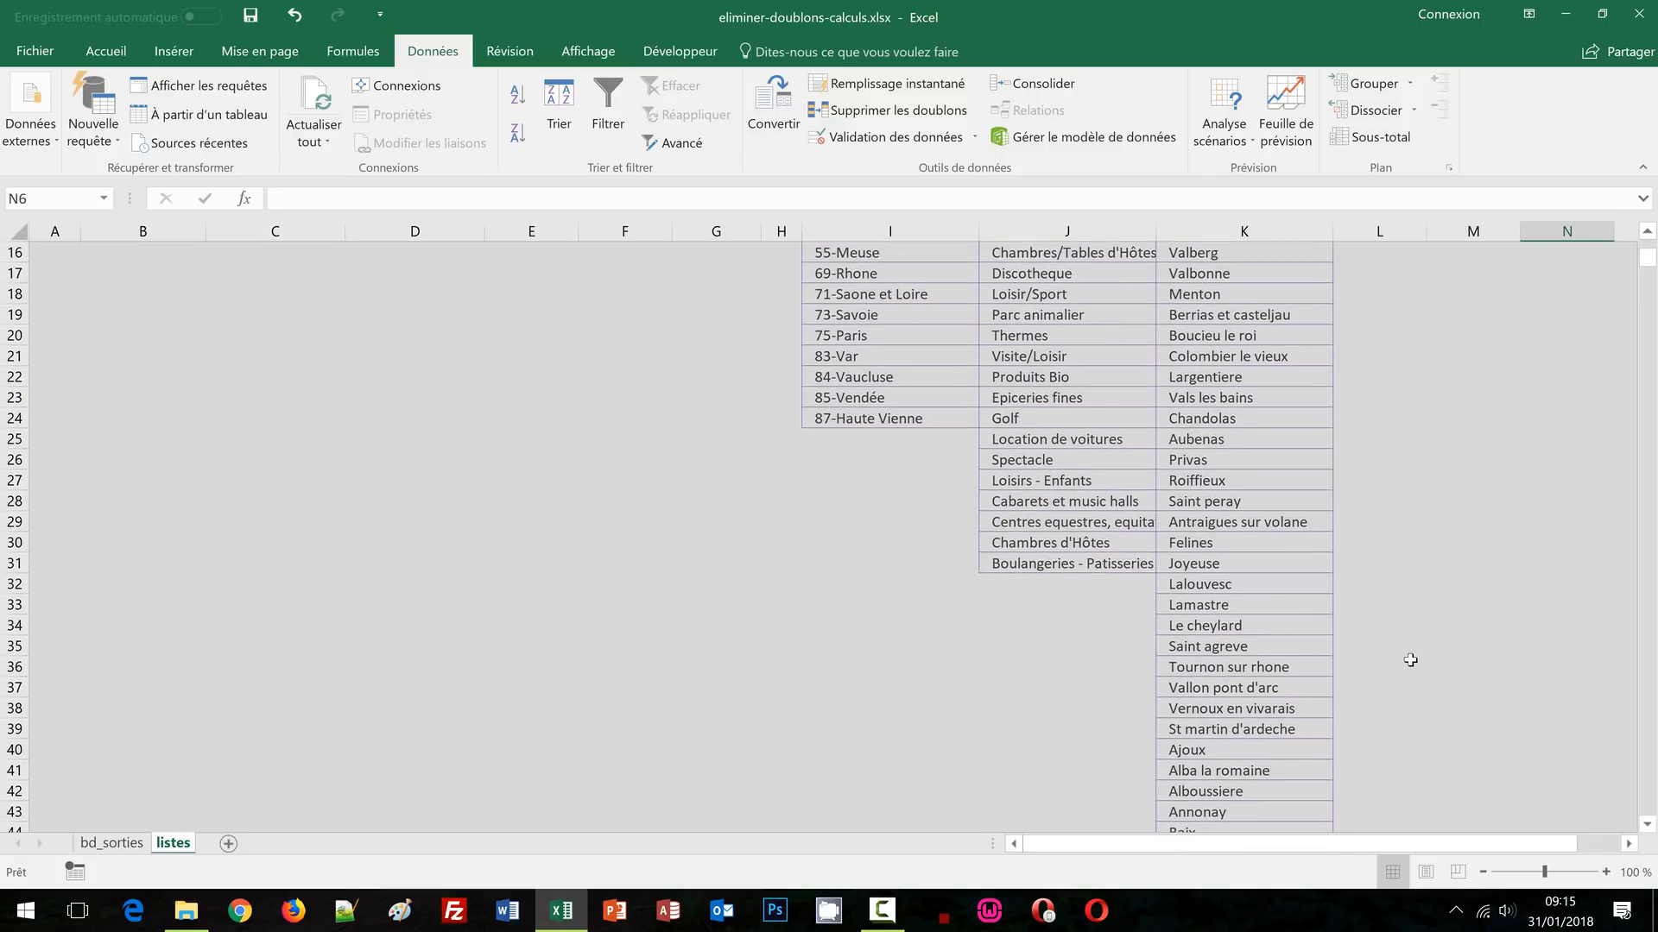
{"action": "scroll", "coordinate": [1410, 659], "scroll_direction": "up", "scroll_amount": 5}
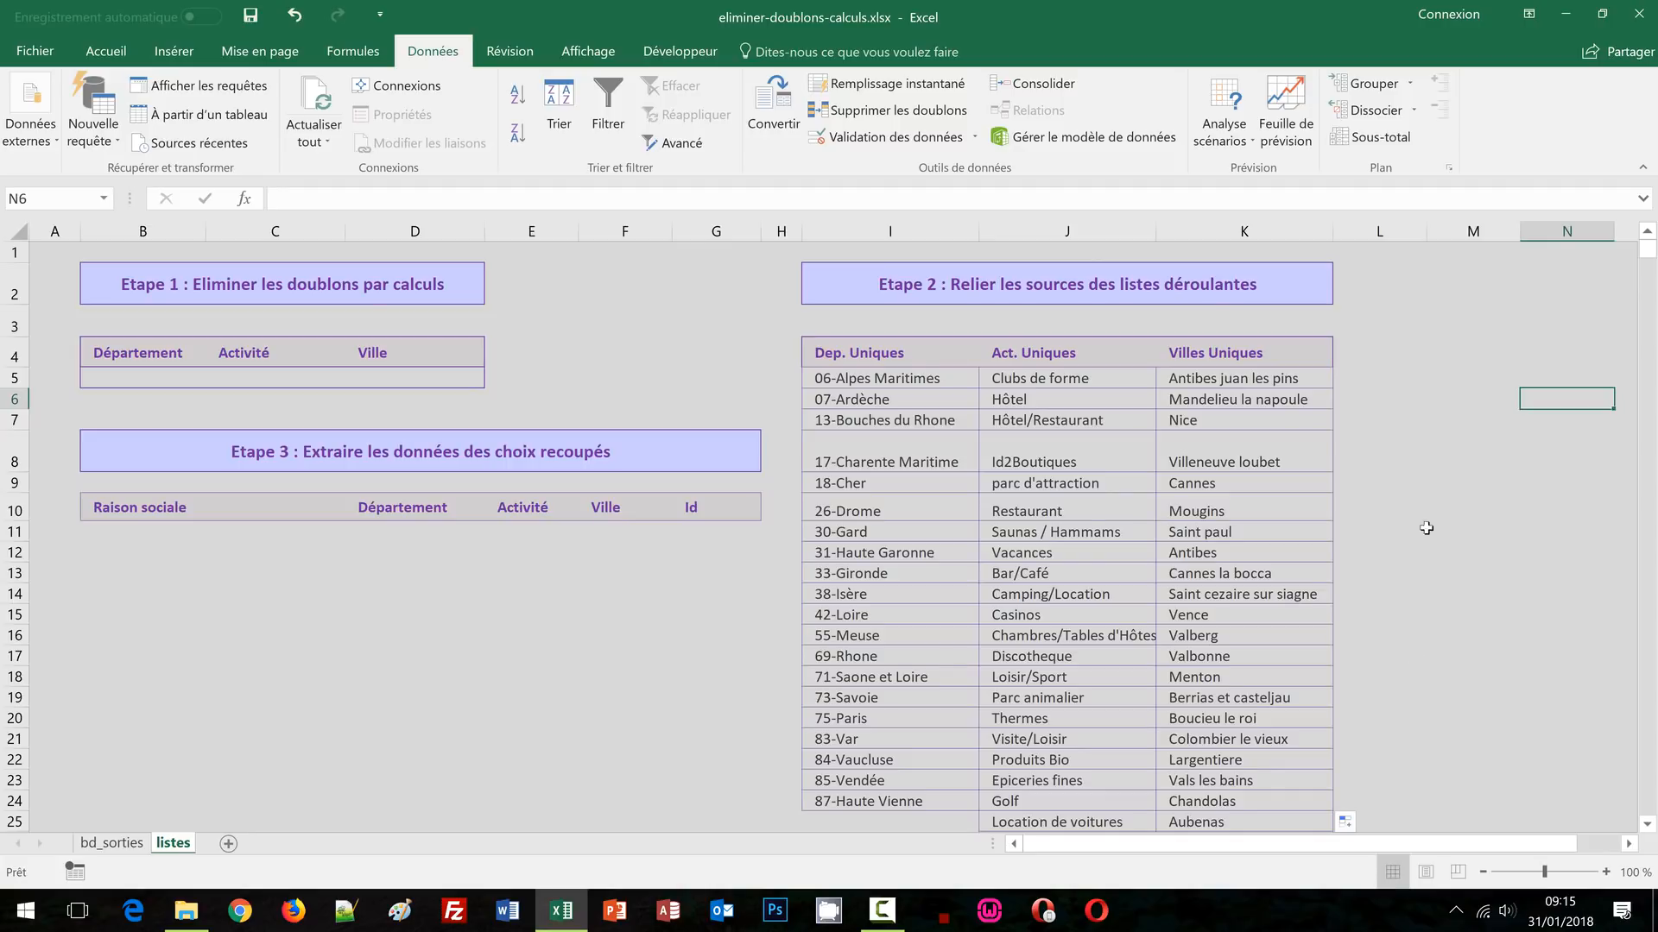
{"action": "left_click", "coordinate": [1389, 341]}
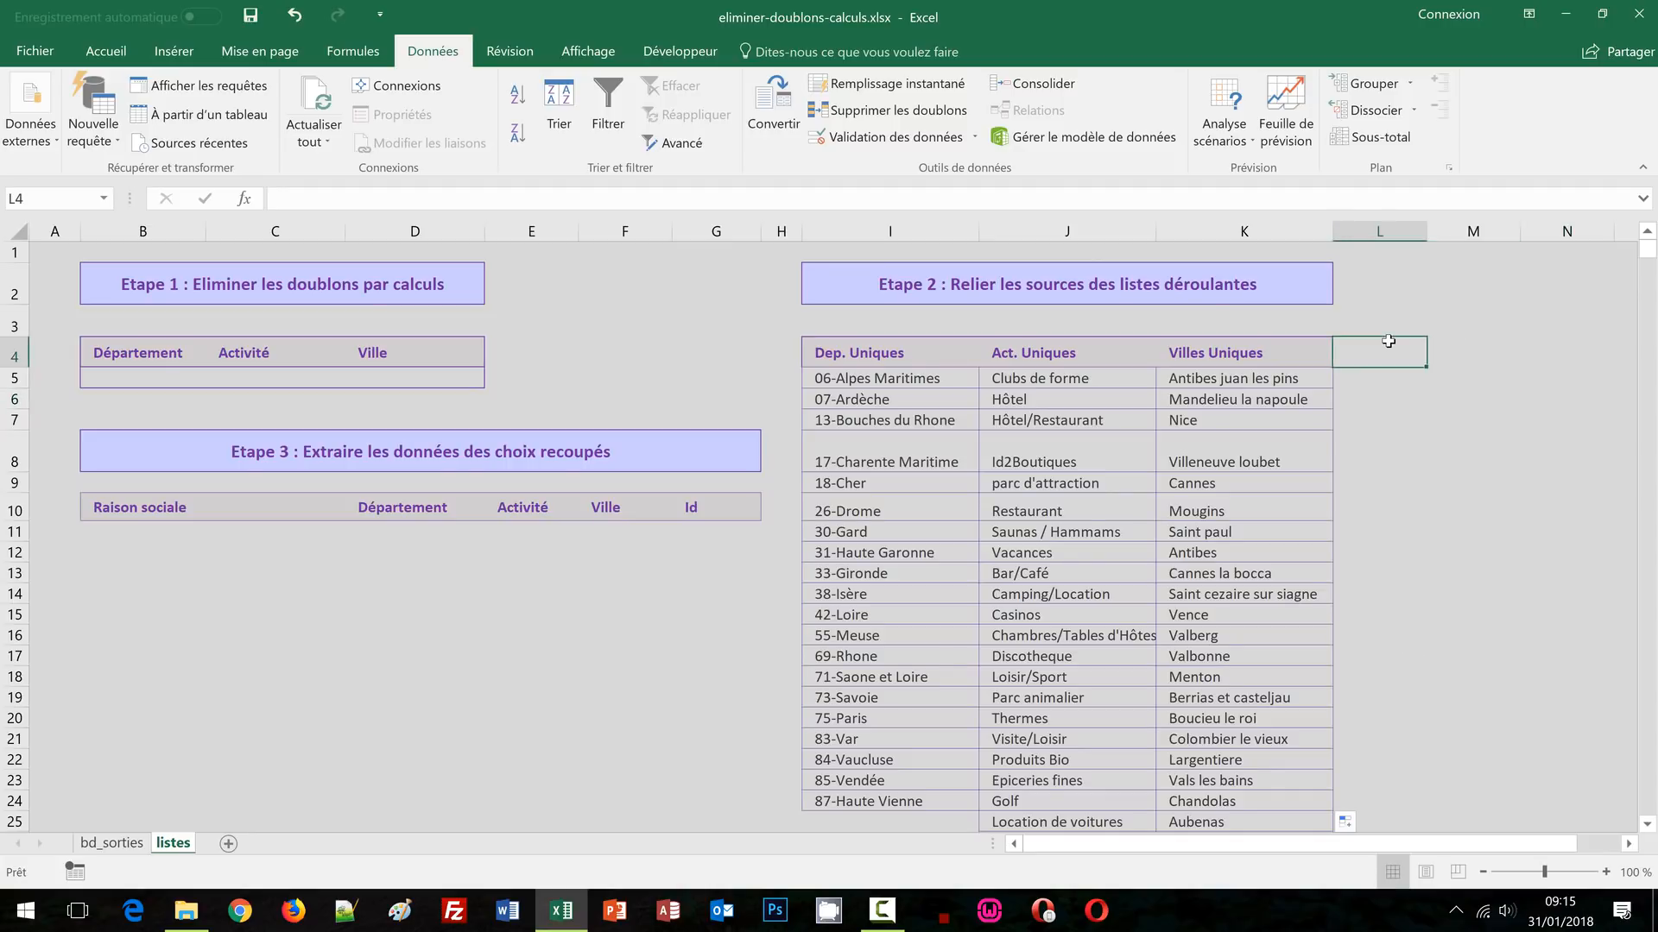
{"action": "left_click", "coordinate": [100, 382]}
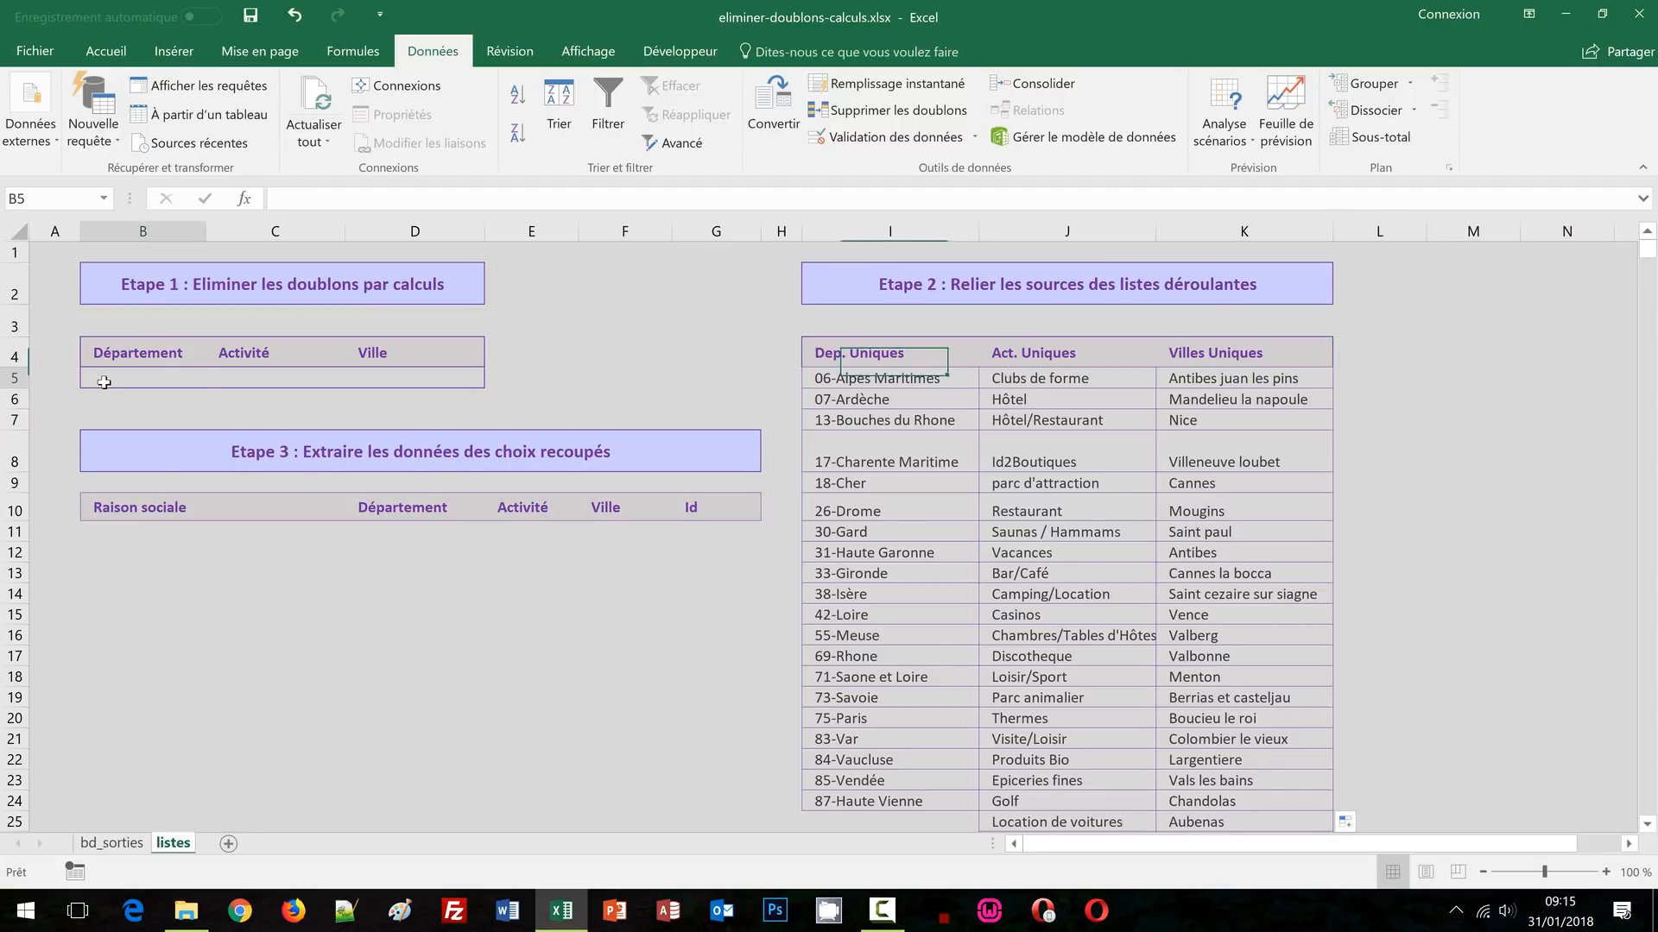
{"action": "left_click", "coordinate": [238, 386]}
{"action": "left_click", "coordinate": [412, 389]}
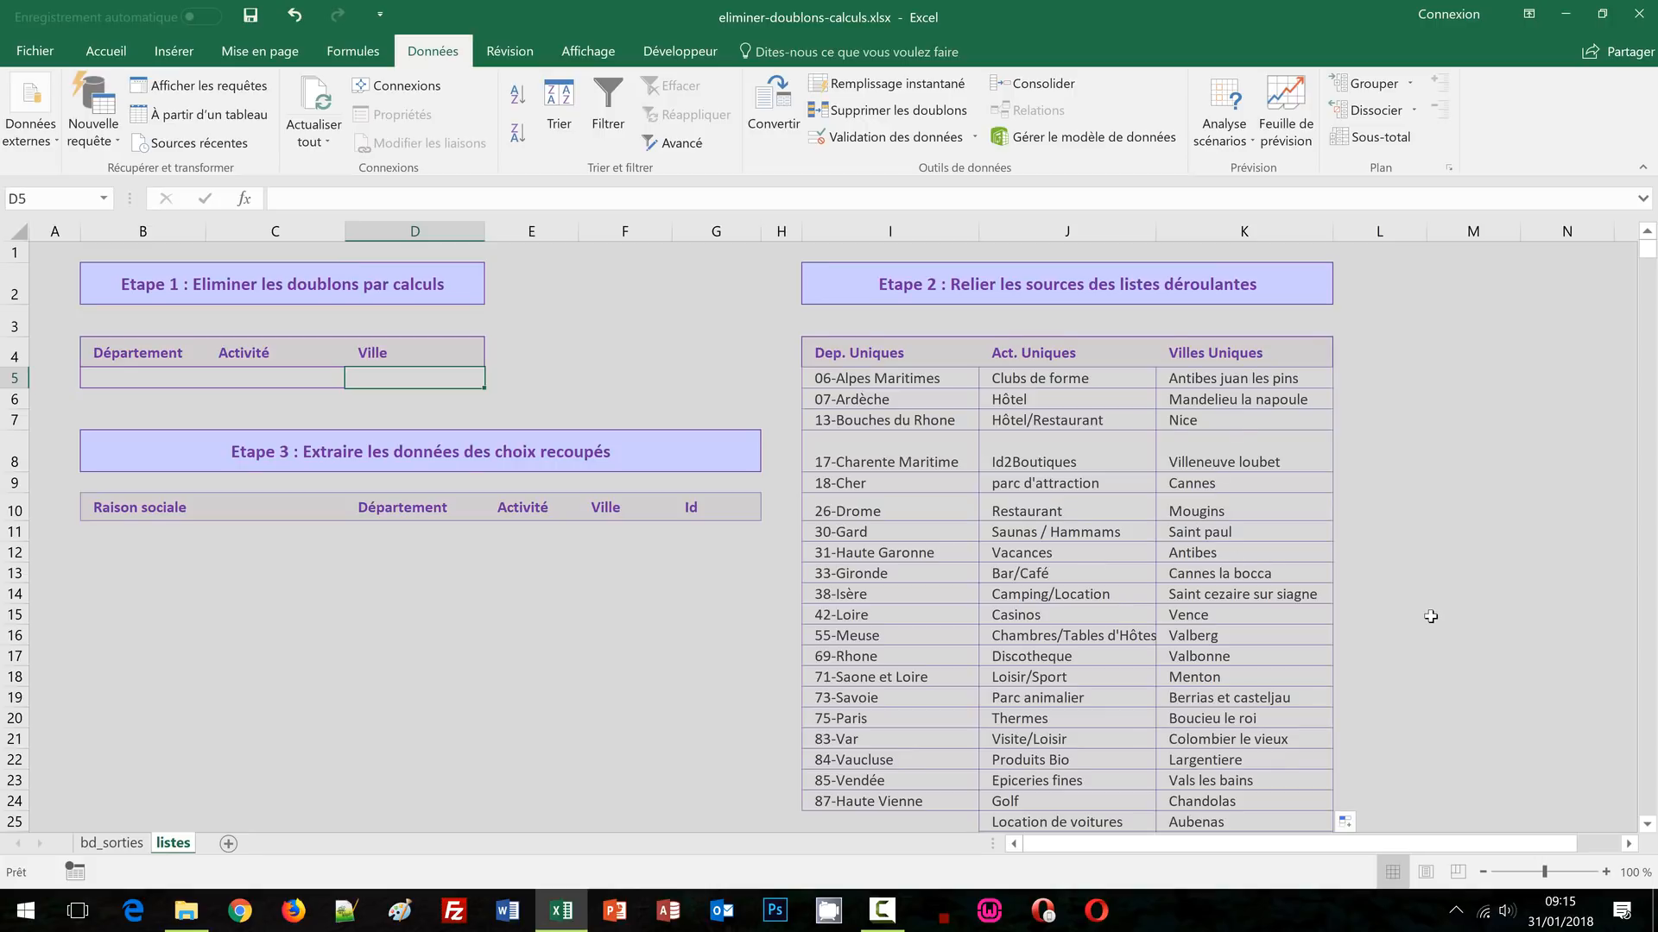
{"action": "left_click", "coordinate": [118, 379]}
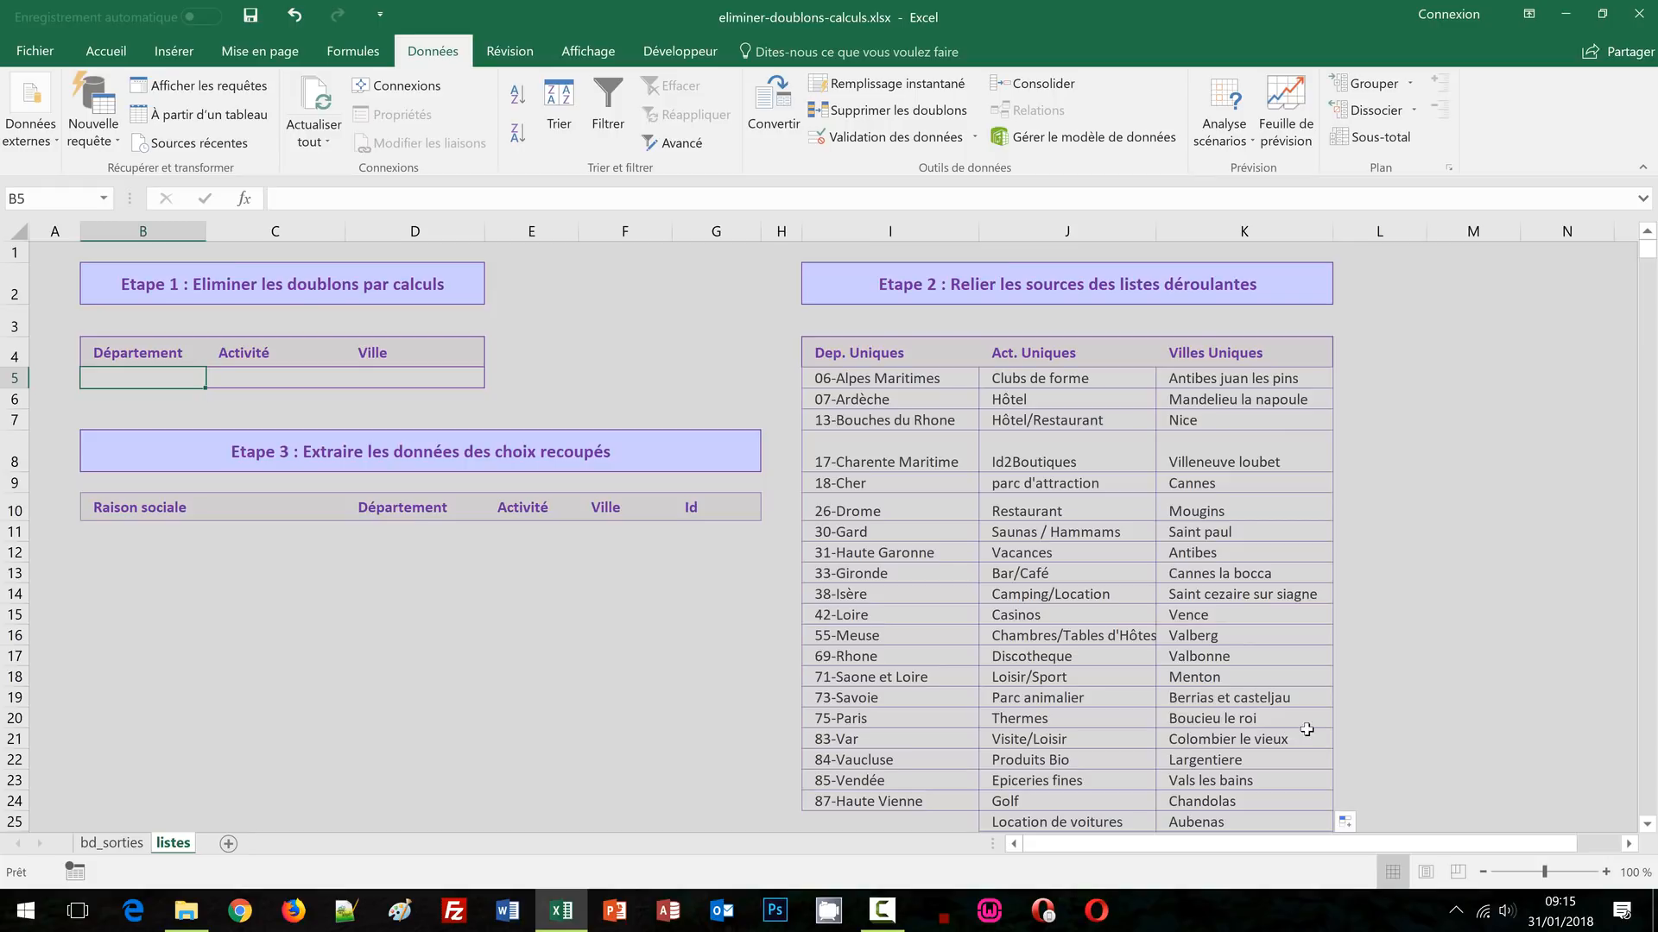
{"action": "left_click", "coordinate": [1355, 376]}
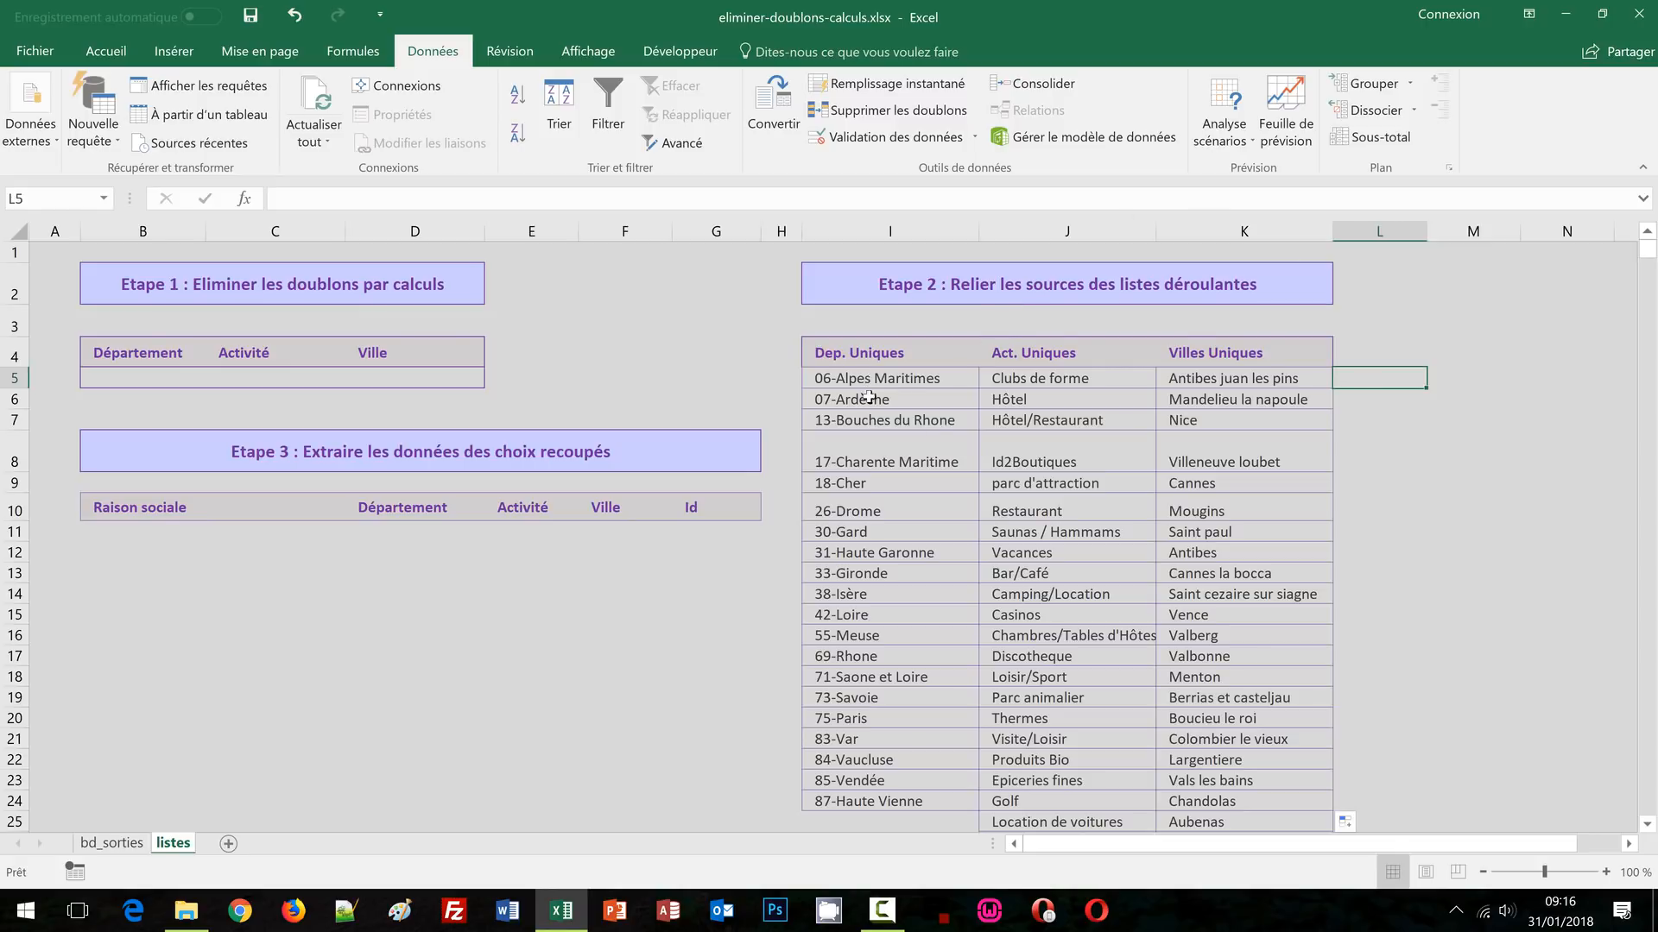
{"action": "scroll", "coordinate": [950, 462], "scroll_direction": "down", "scroll_amount": 2}
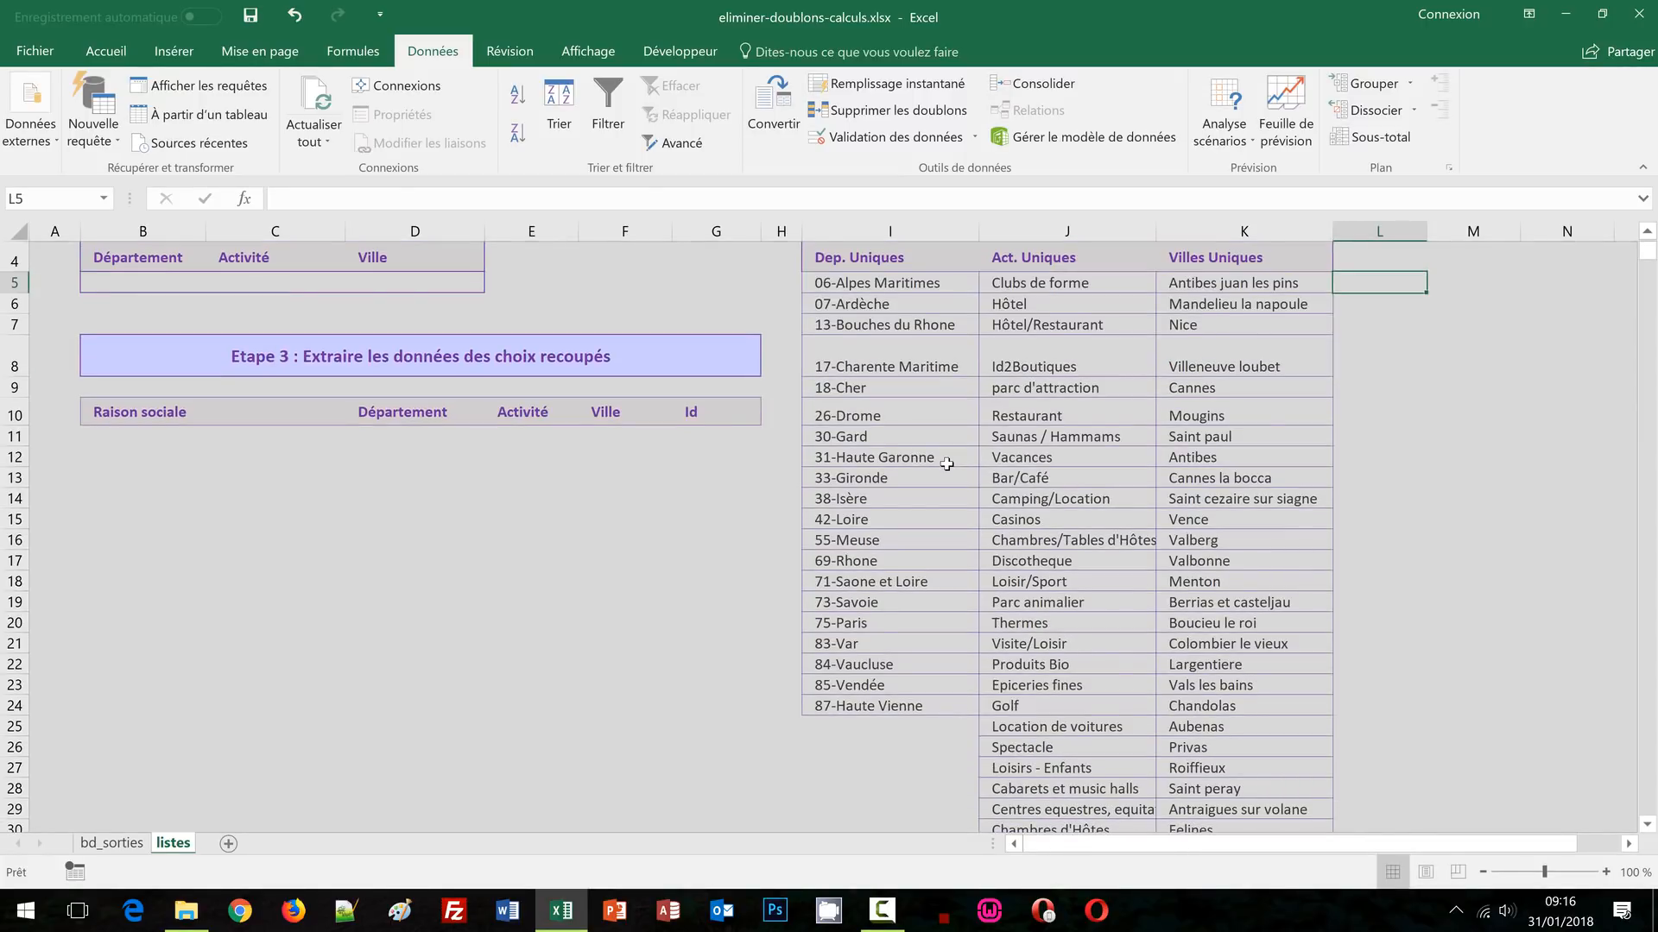
{"action": "scroll", "coordinate": [1235, 546], "scroll_direction": "up", "scroll_amount": 2}
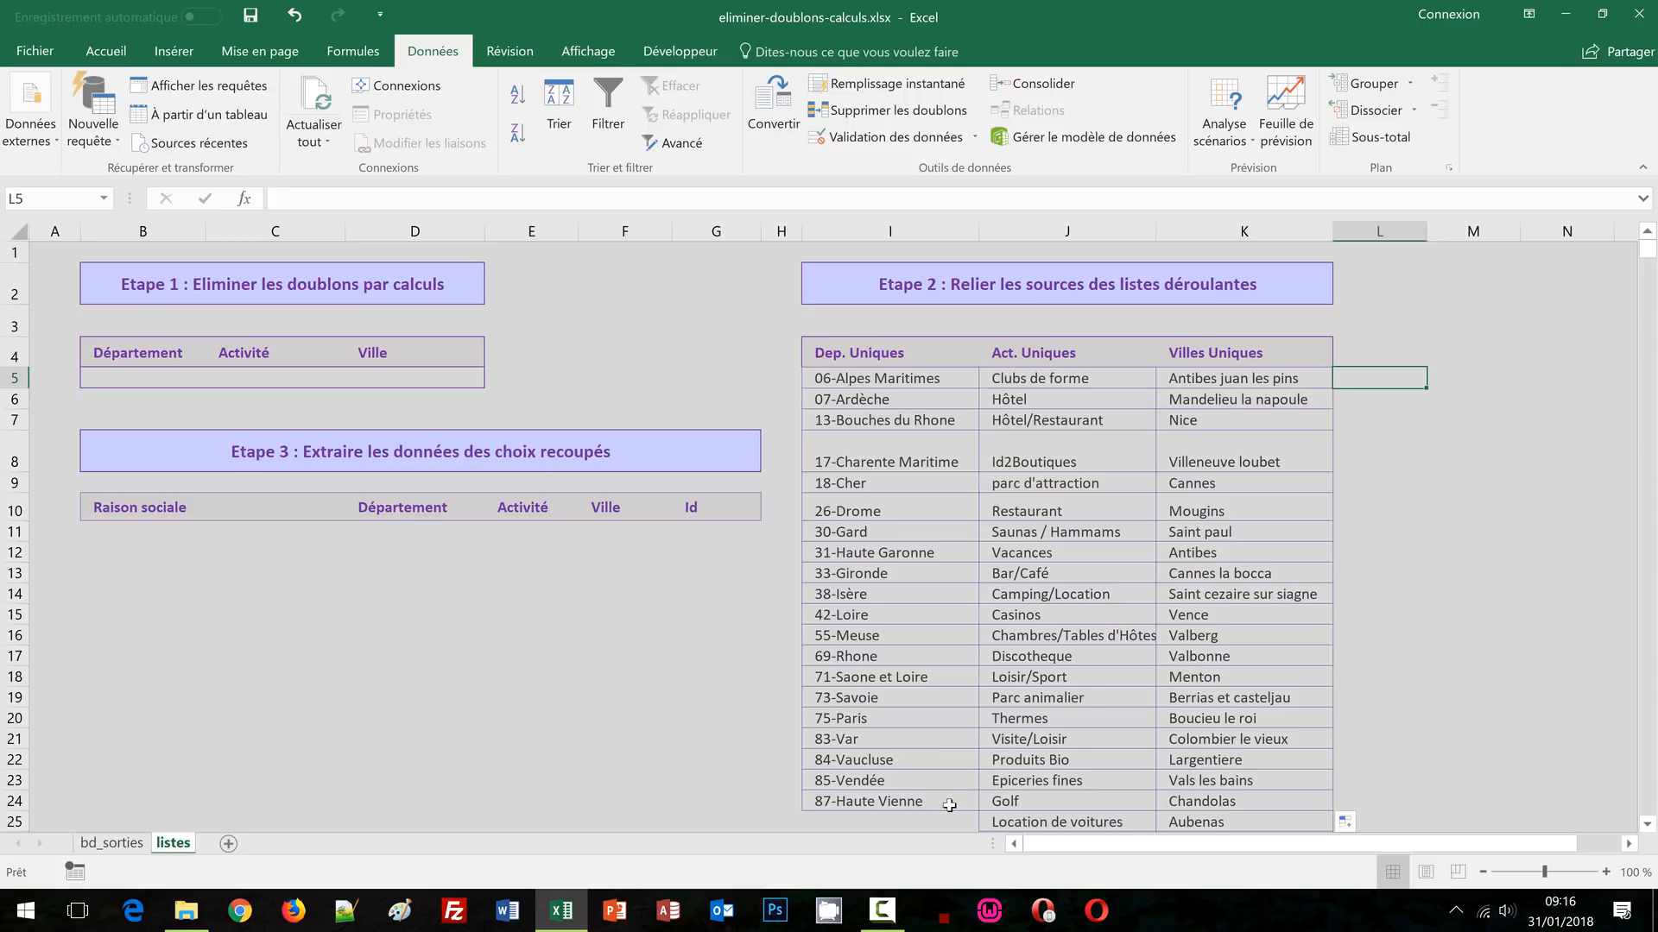
Enter =SI(I5<>"";LIGNE(I5);"") in L5 so it displays 5
{"action": "type", "text": "=si"}
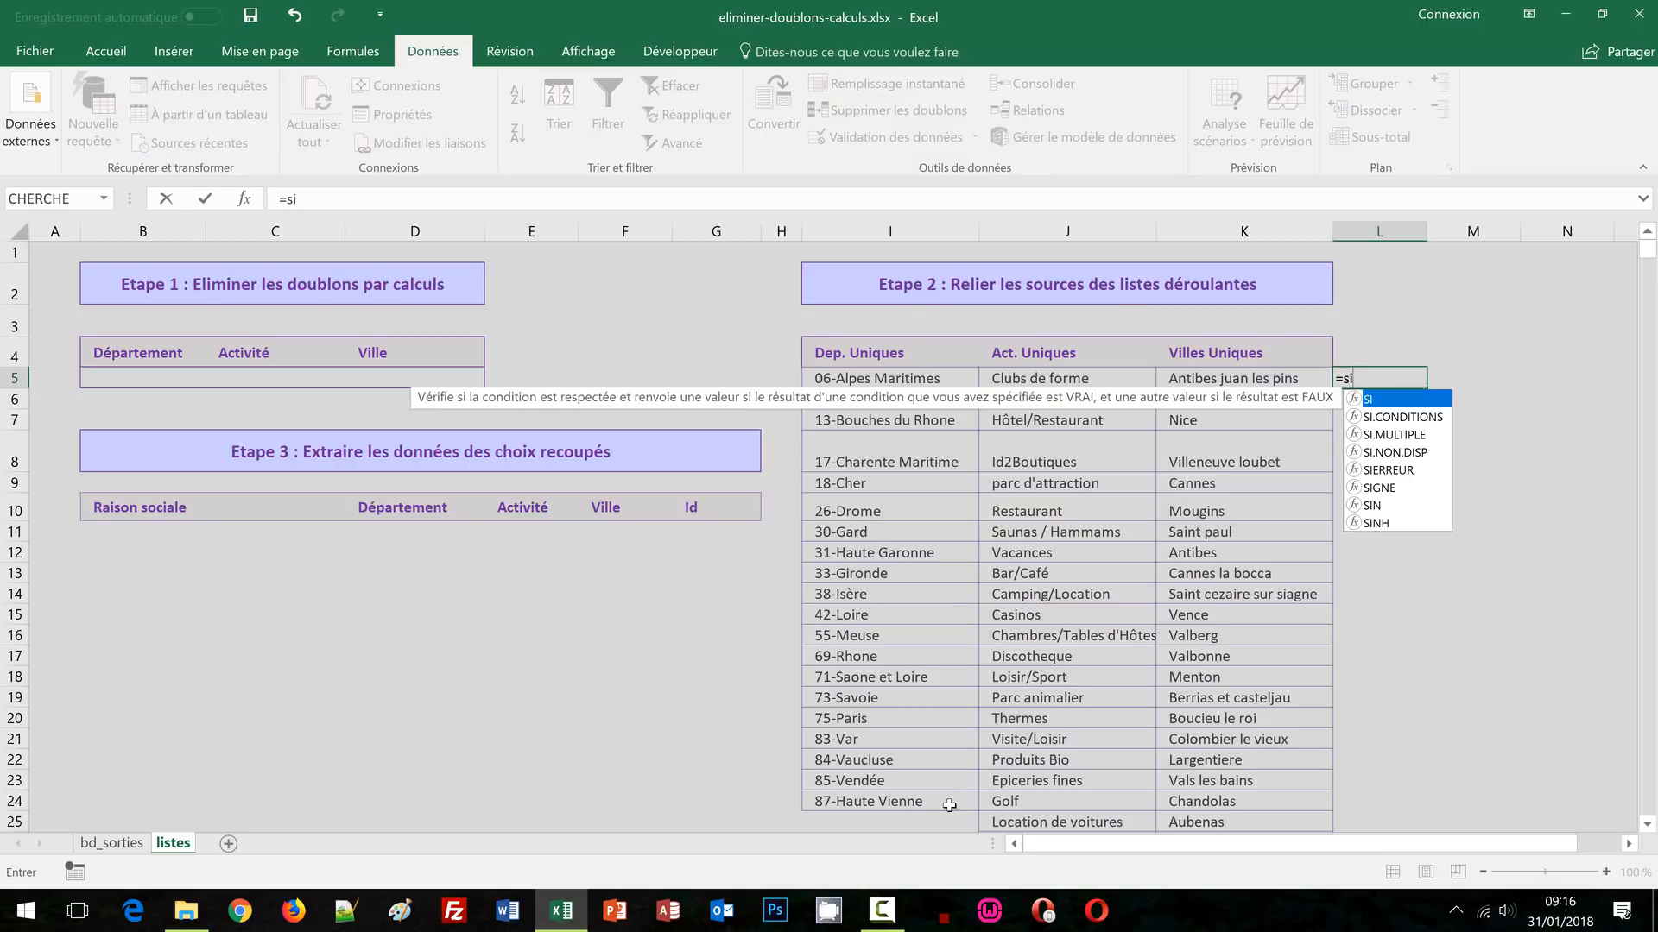
{"action": "type", "text": "("}
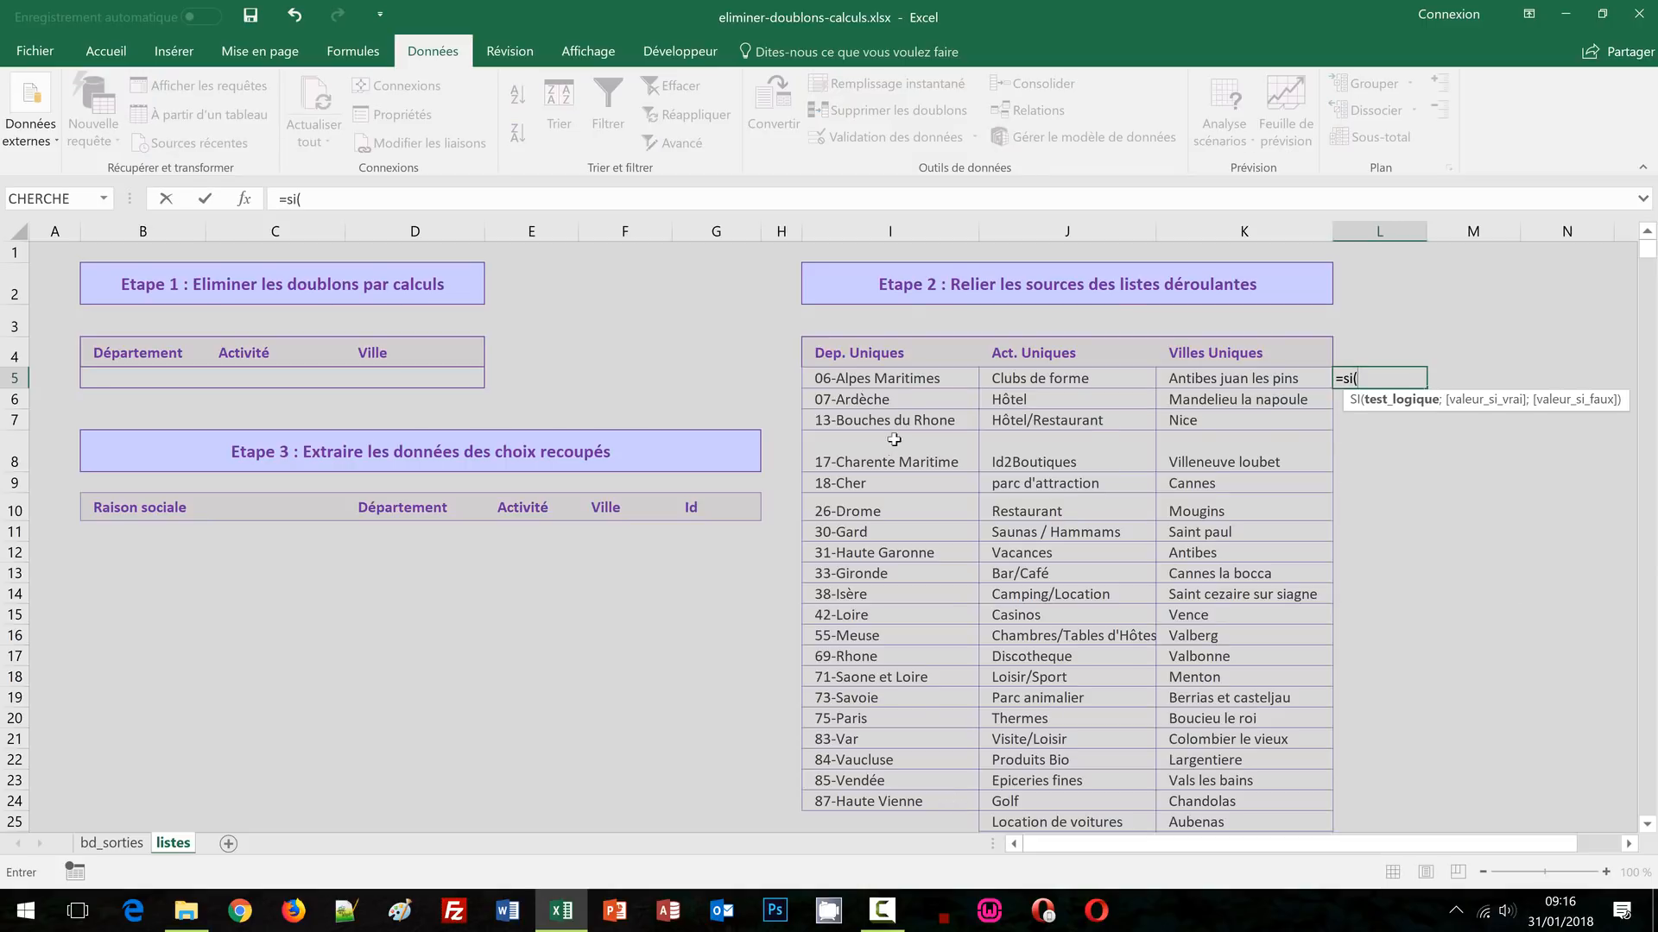
{"action": "left_click", "coordinate": [872, 377]}
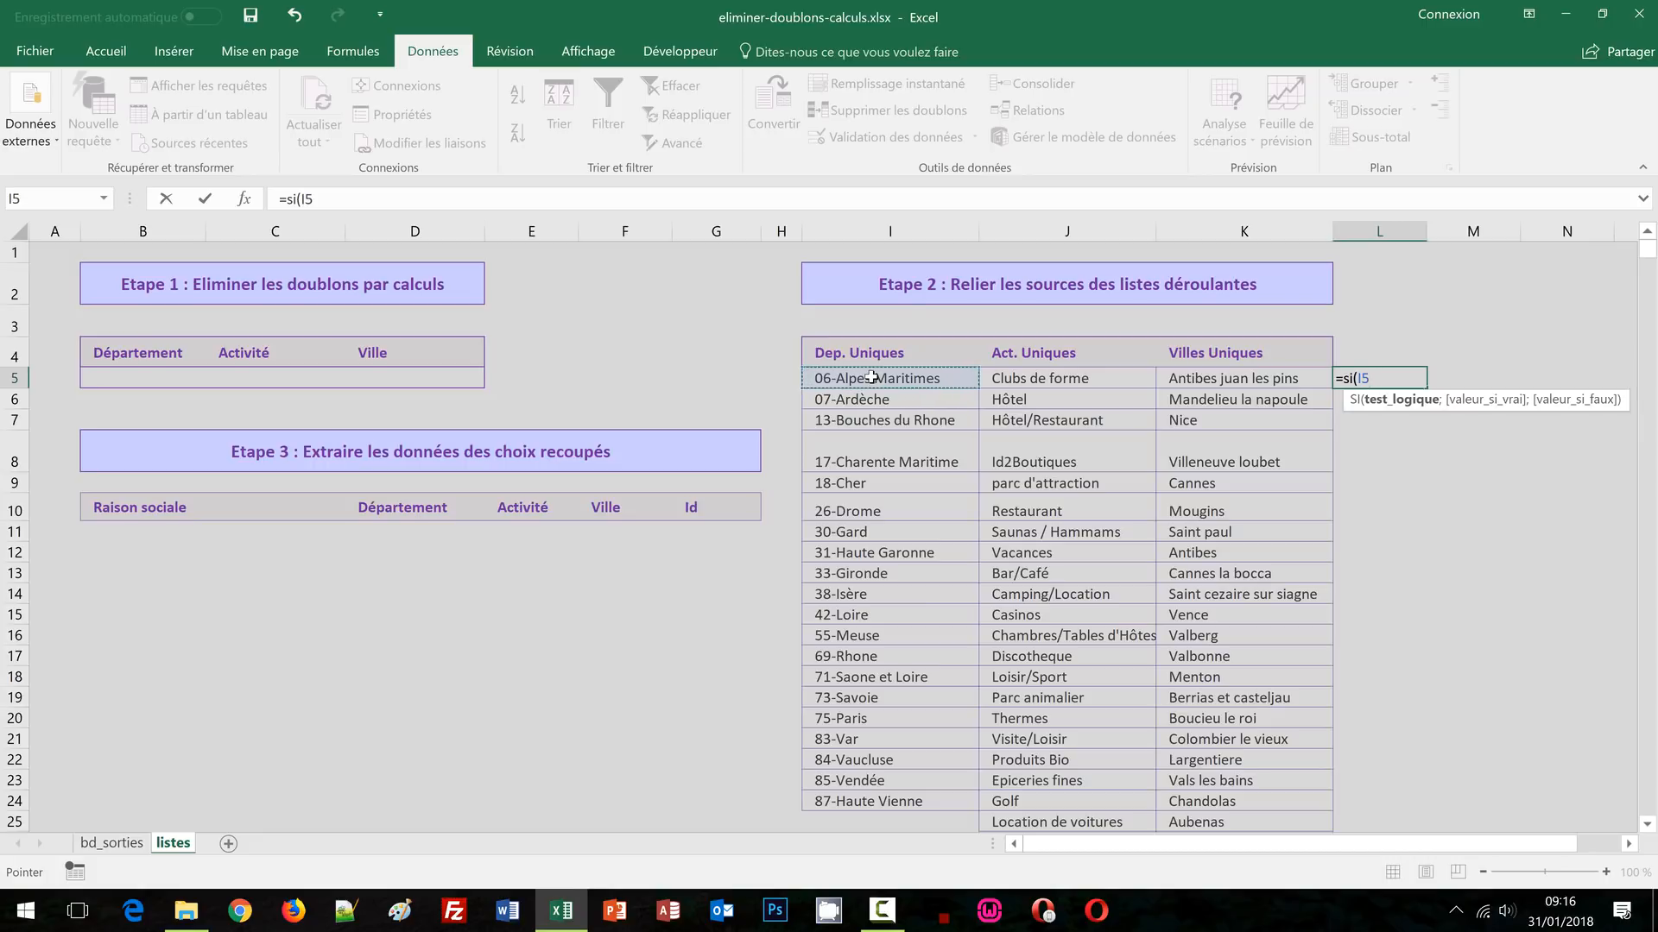
{"action": "type", "text": "<>\"\";"}
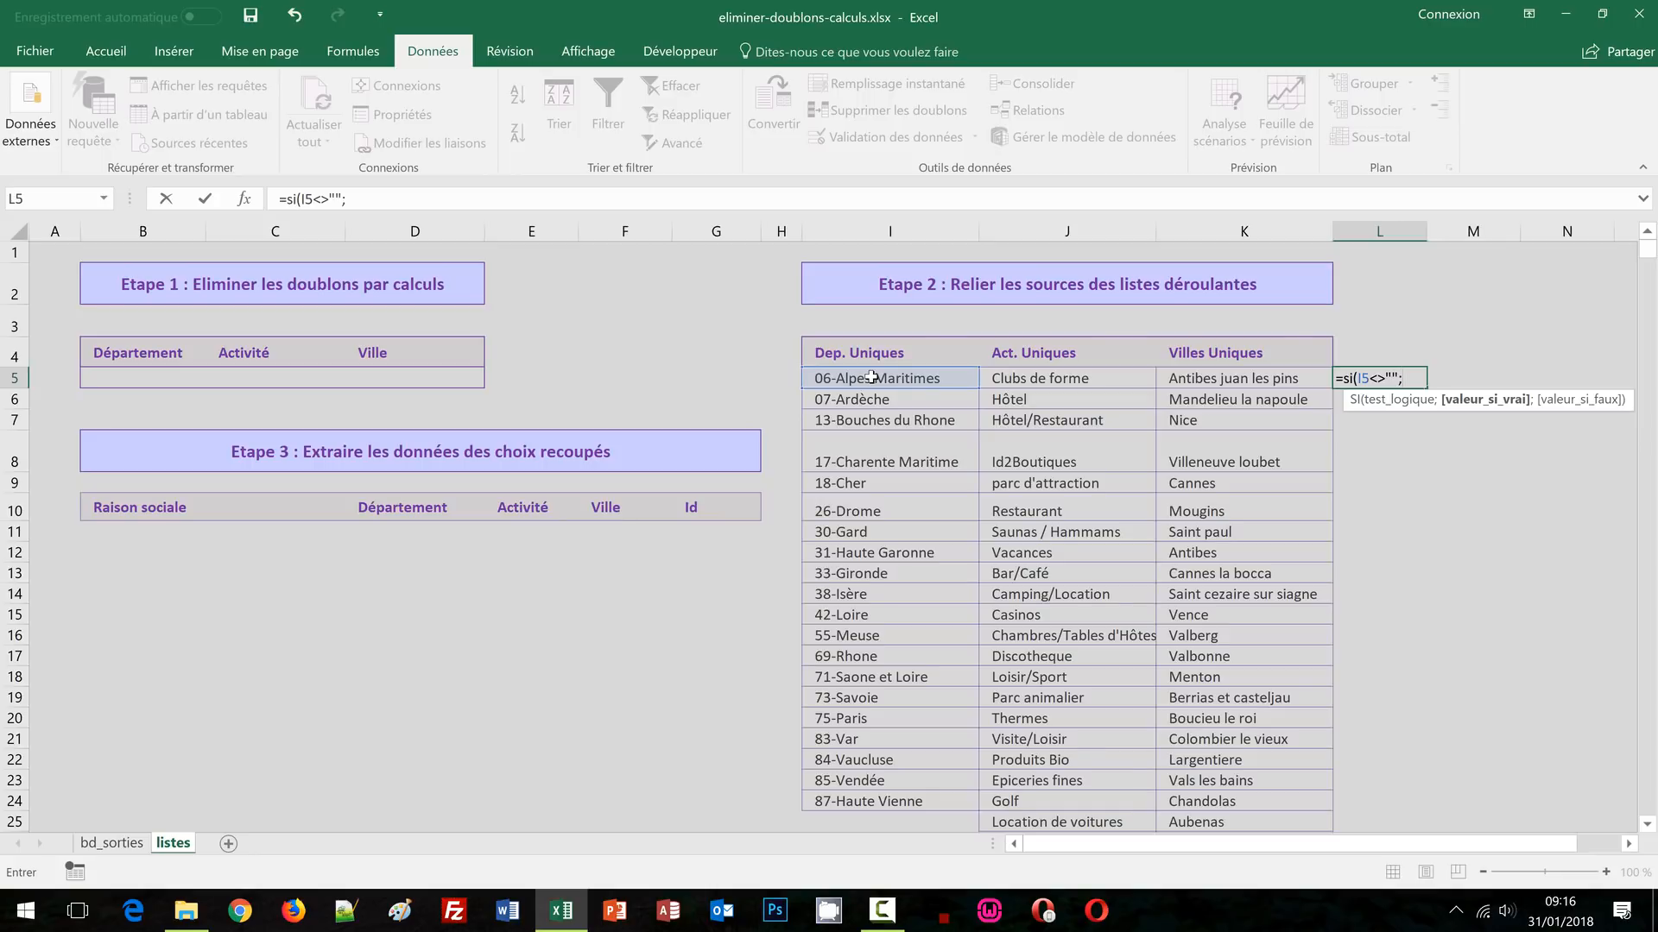
{"action": "type", "text": "ligne("}
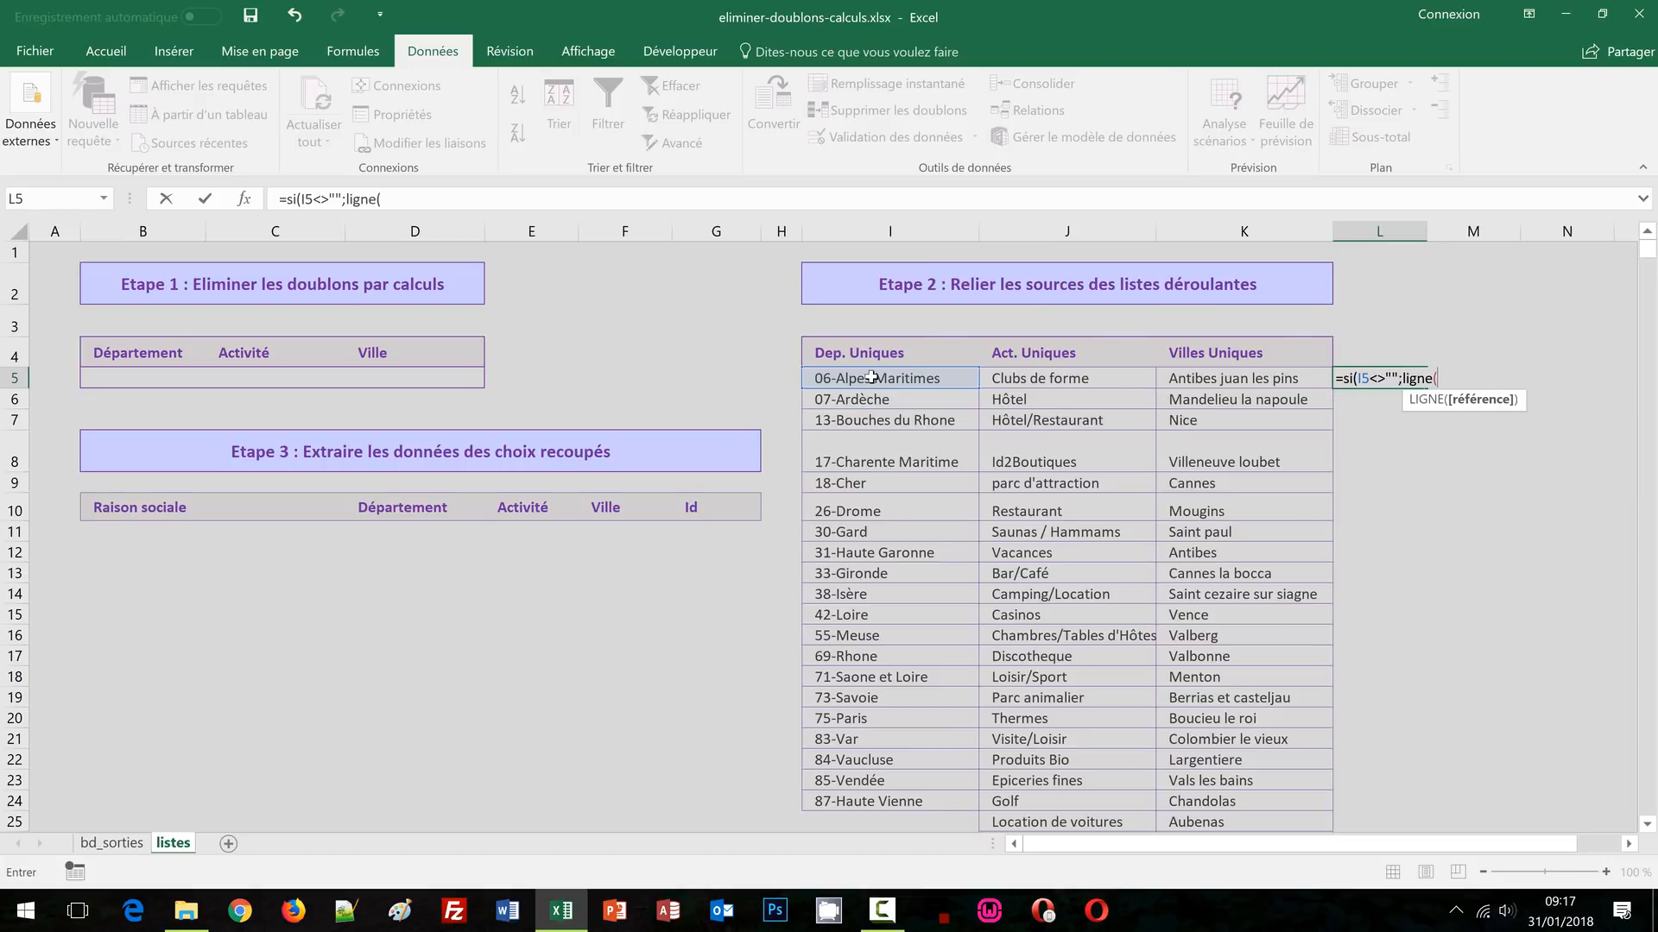
{"action": "left_click", "coordinate": [872, 378]}
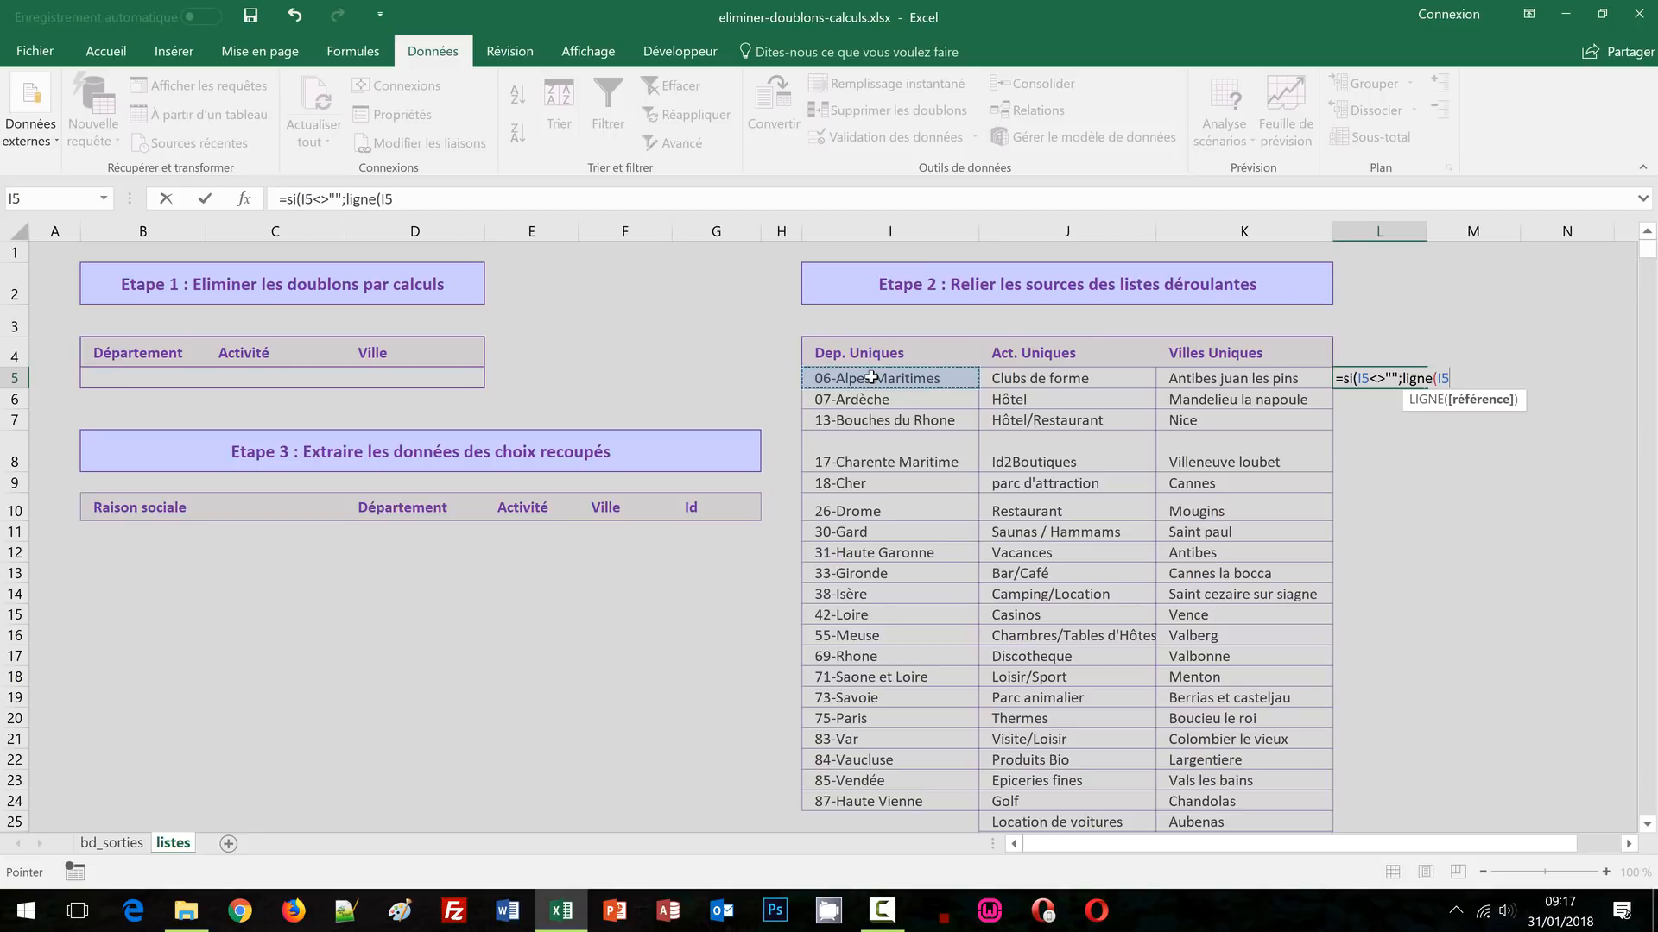
{"action": "type", "text": ")"}
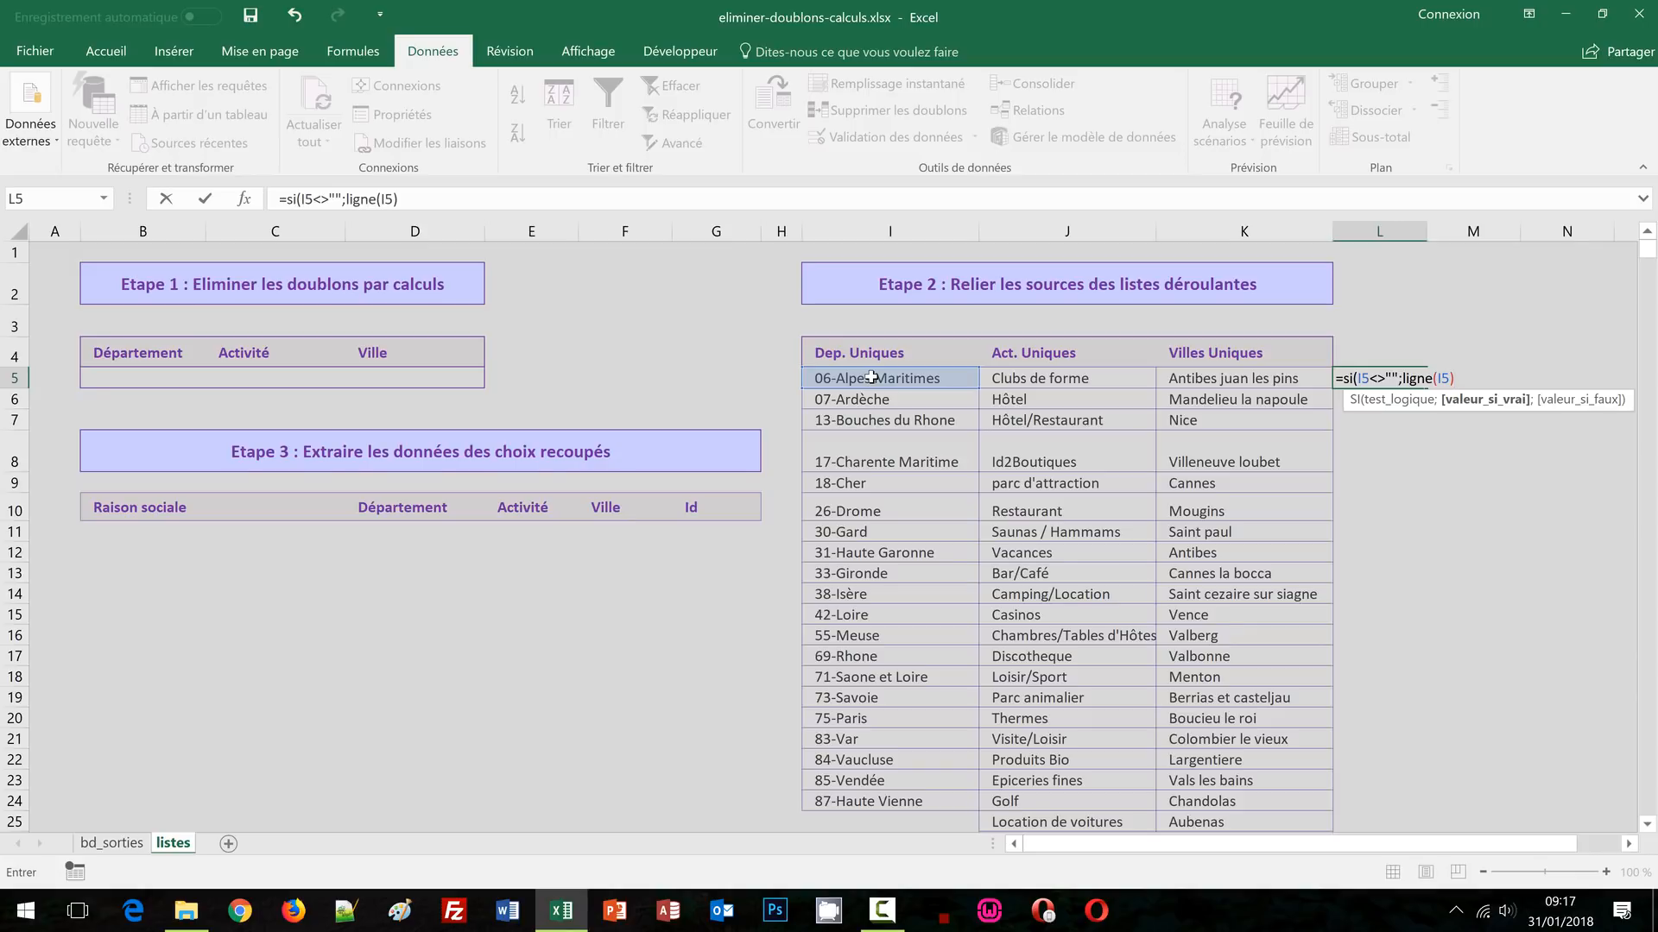
{"action": "type", "text": ";\"\""}
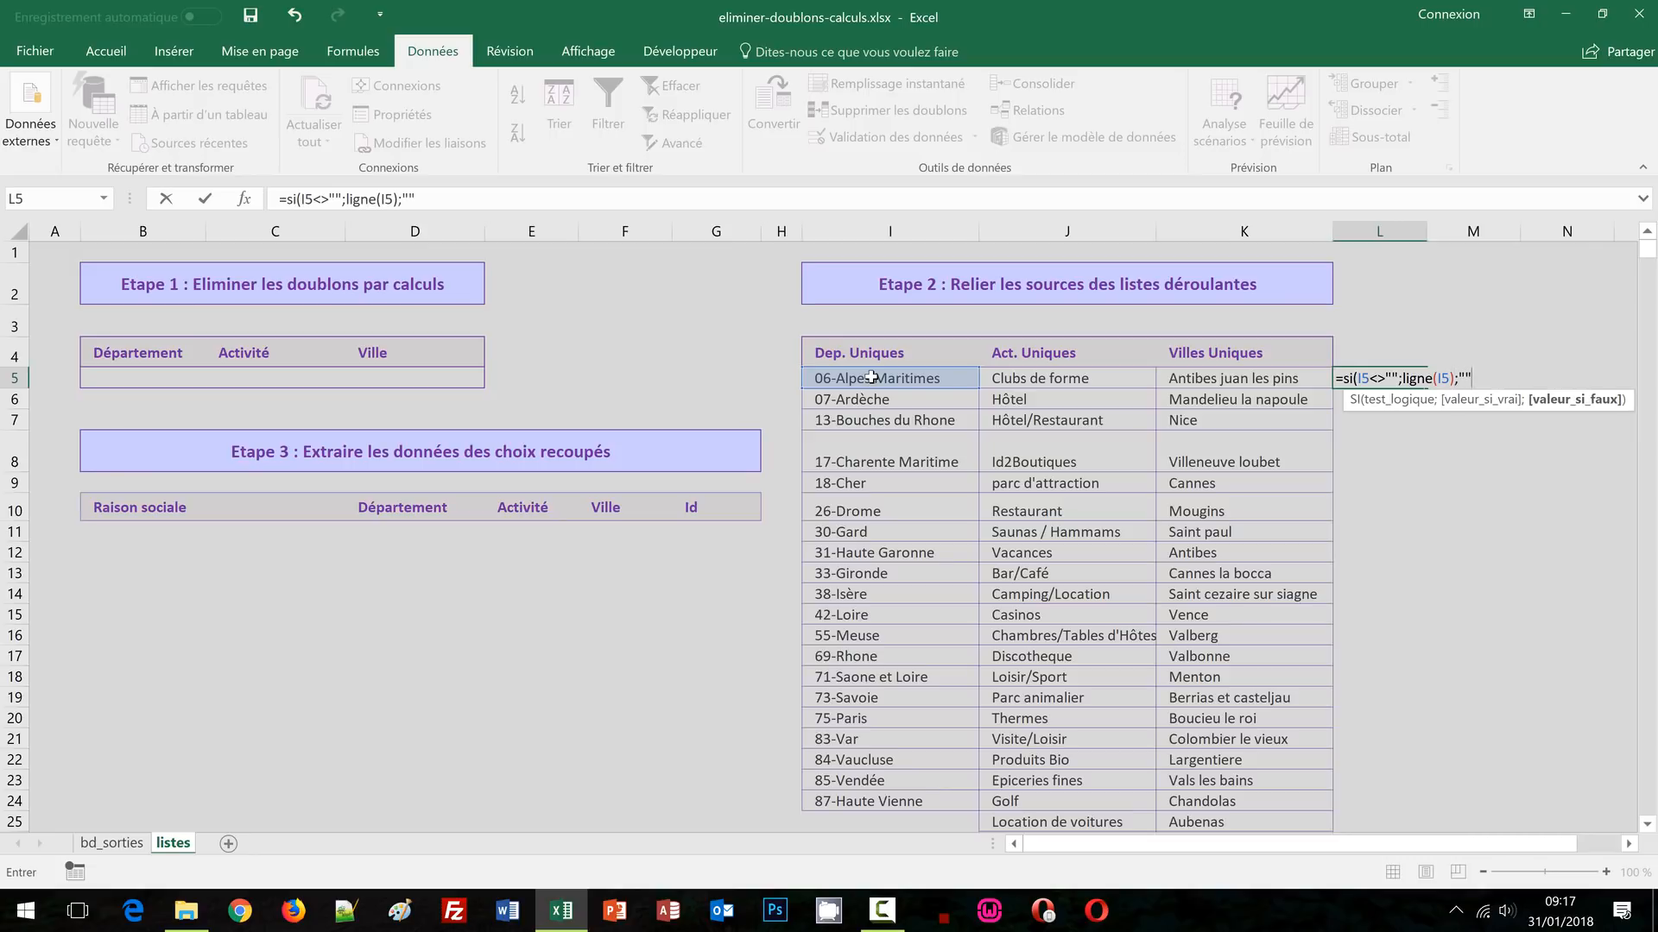
{"action": "type", "text": ")"}
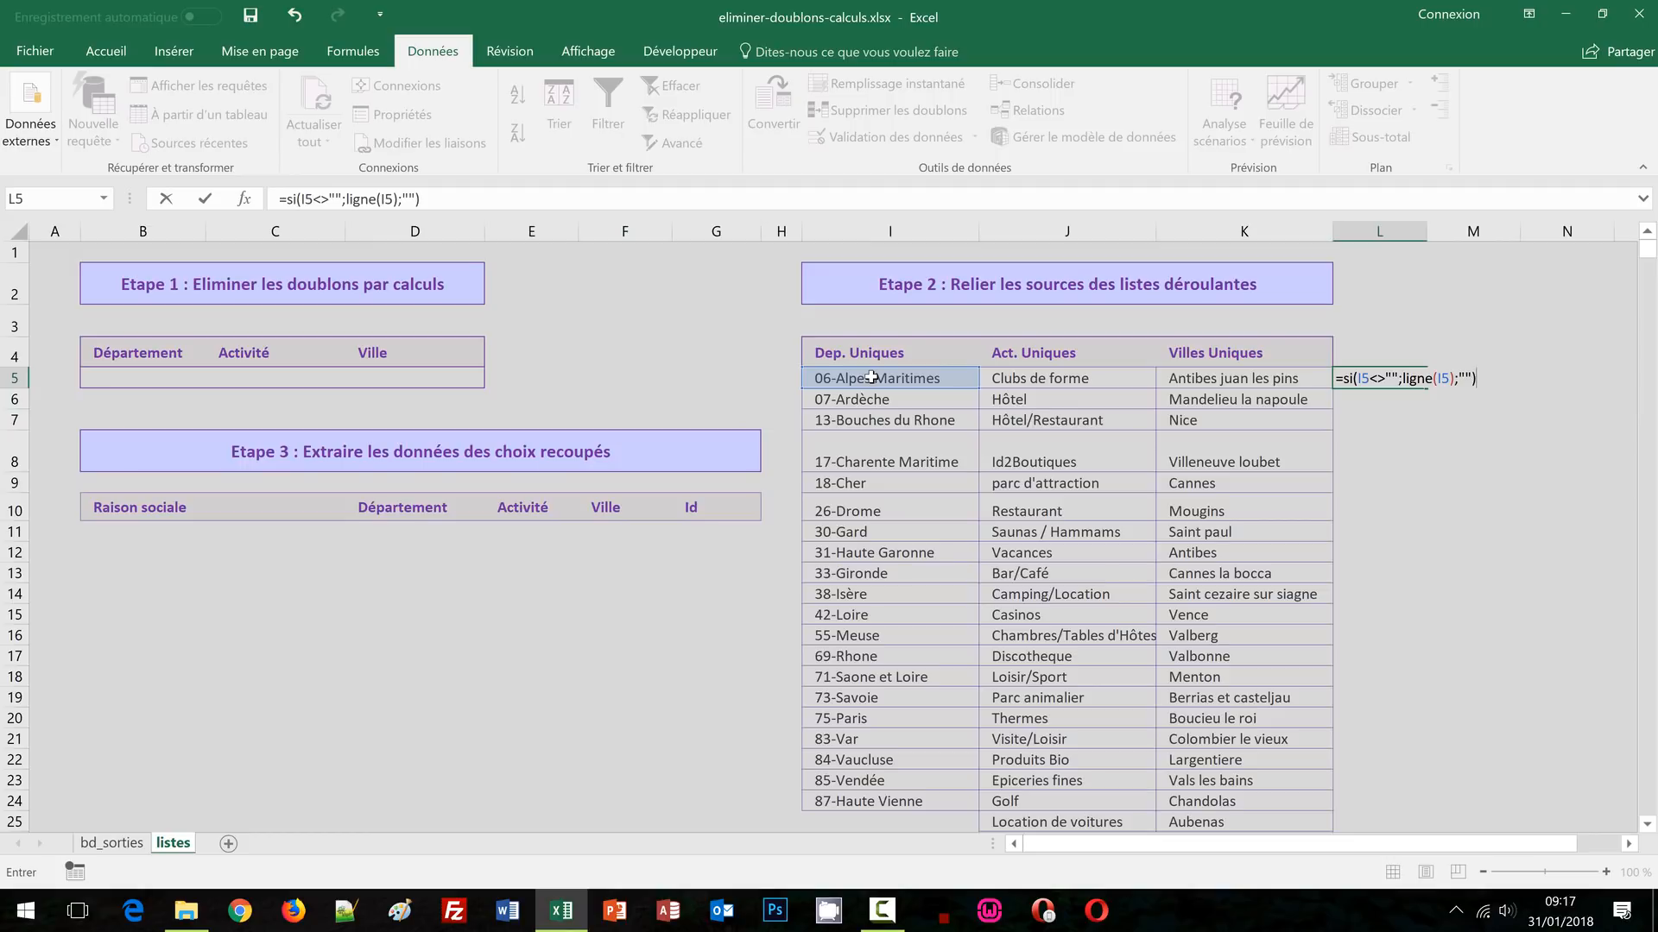
{"action": "key", "text": "ctrl+Return"}
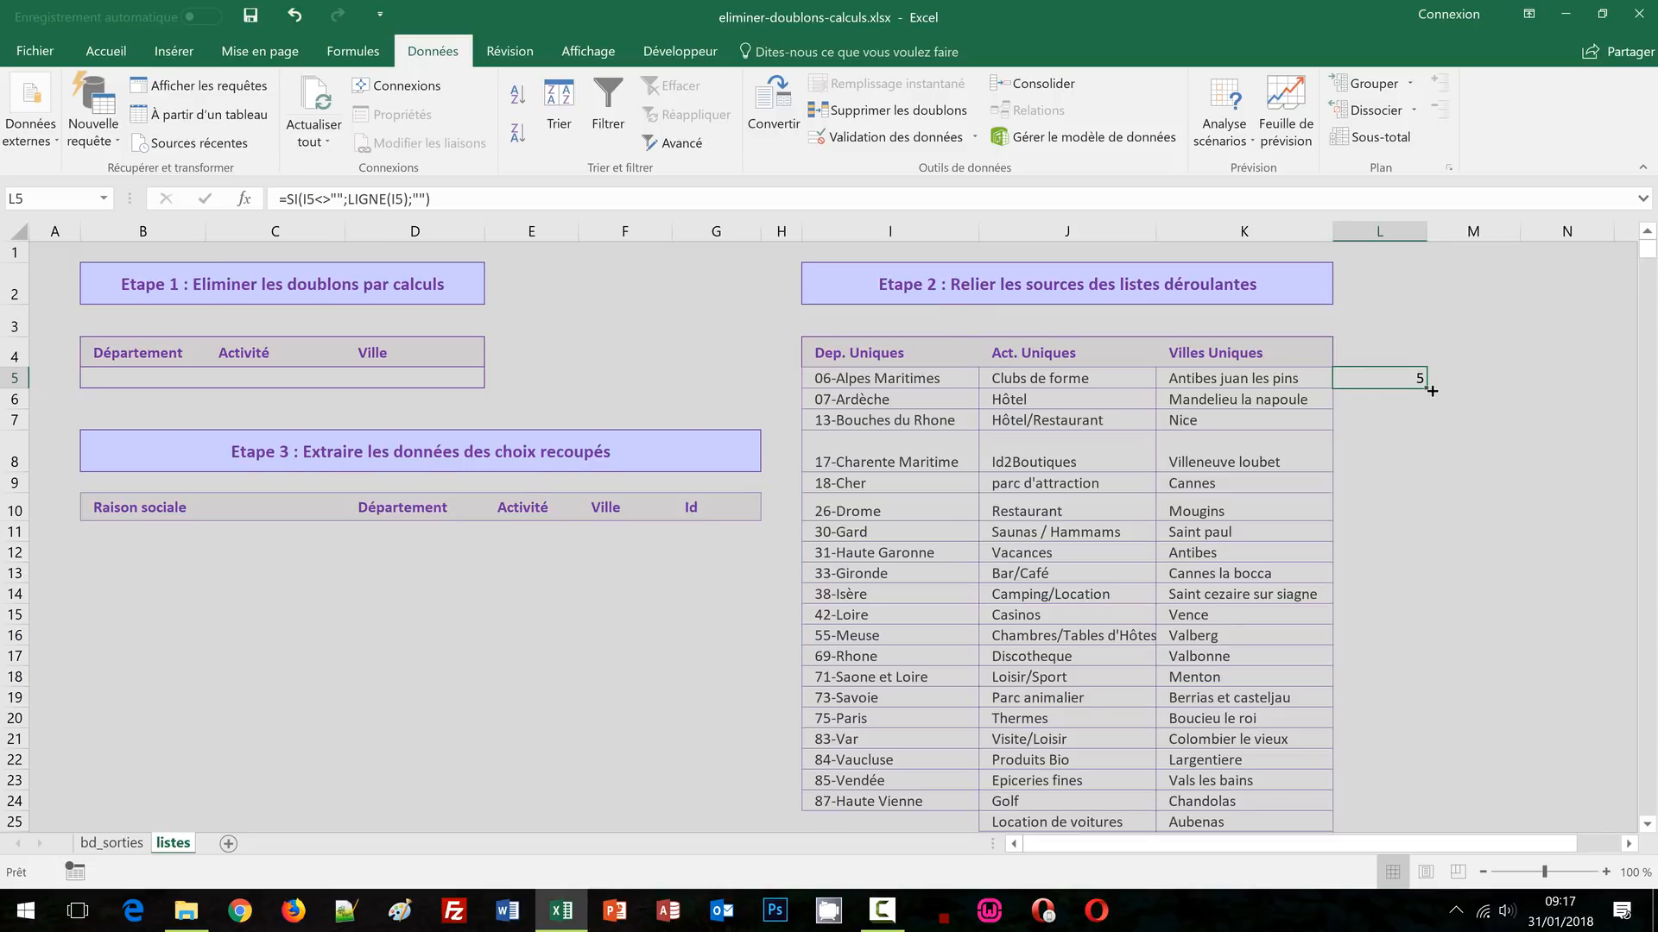
{"action": "left_click_drag", "start_coordinate": [1431, 390], "coordinate": [1577, 392]}
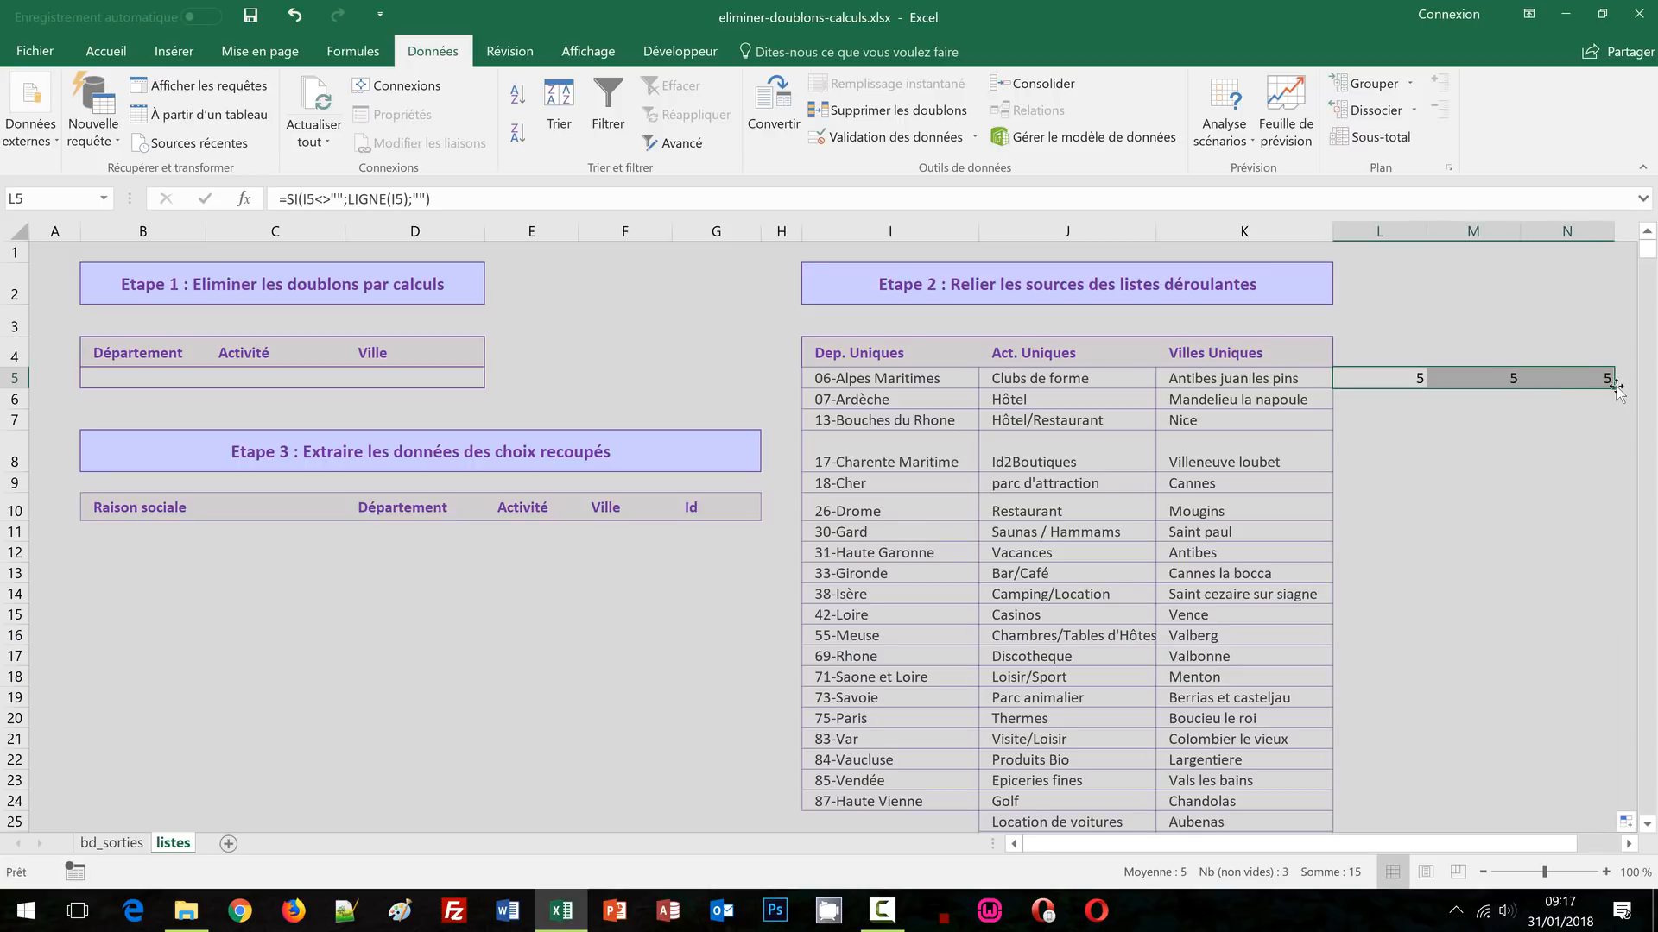
{"action": "double_click", "coordinate": [1616, 388]}
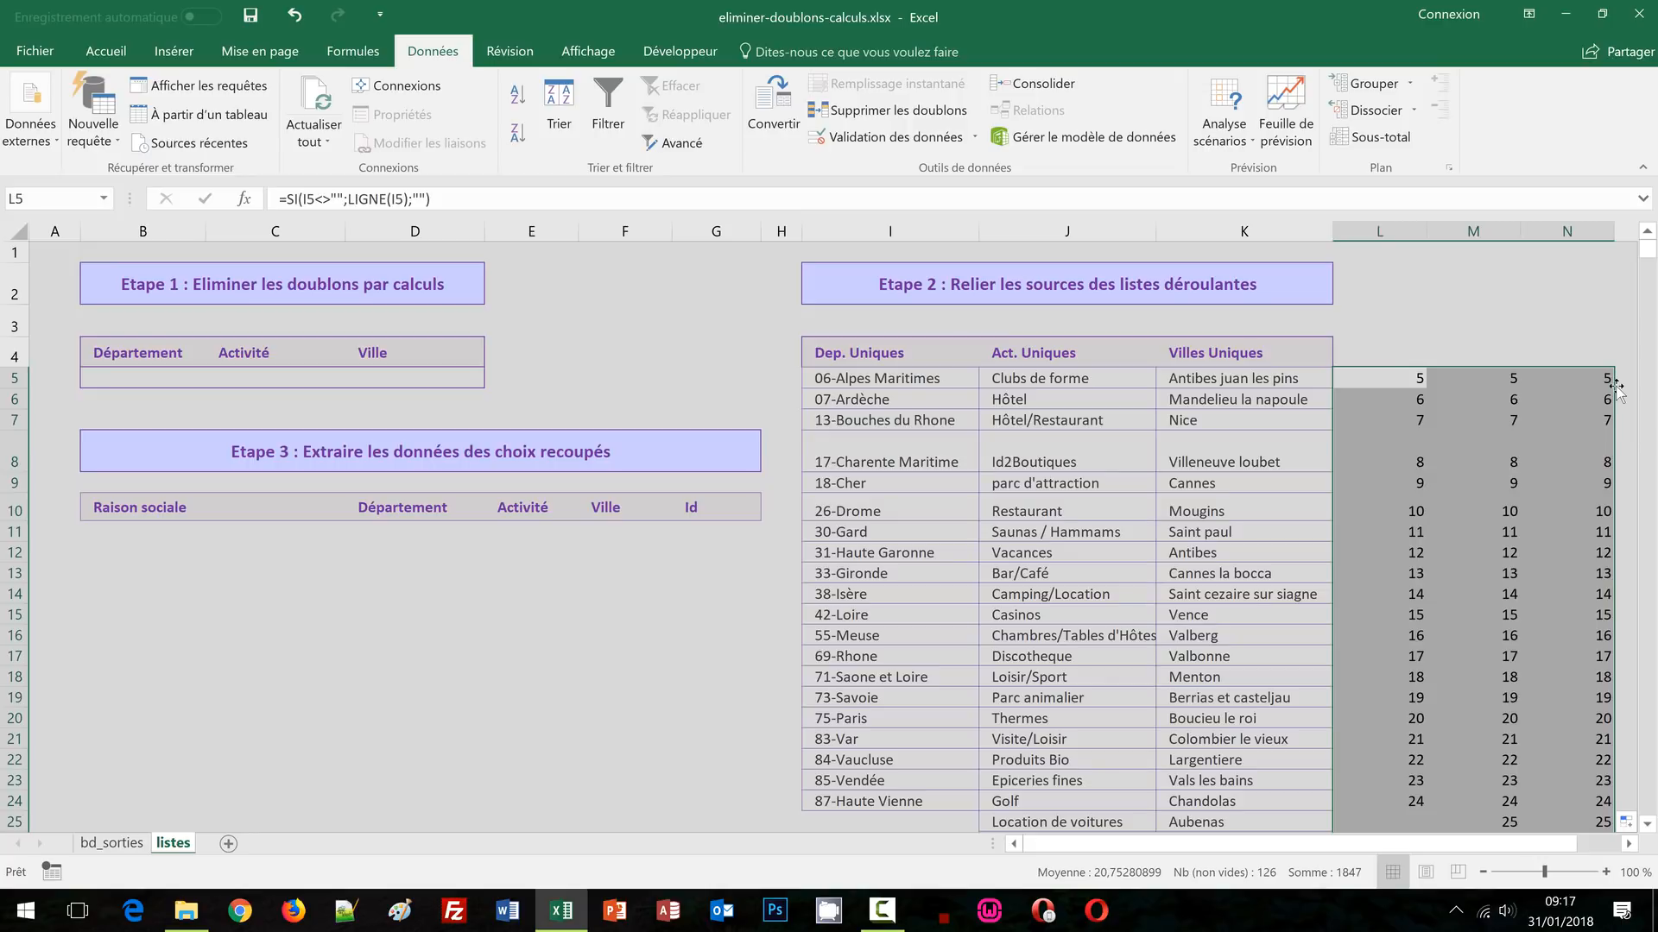
{"action": "scroll", "coordinate": [1532, 459], "scroll_direction": "down", "scroll_amount": 2}
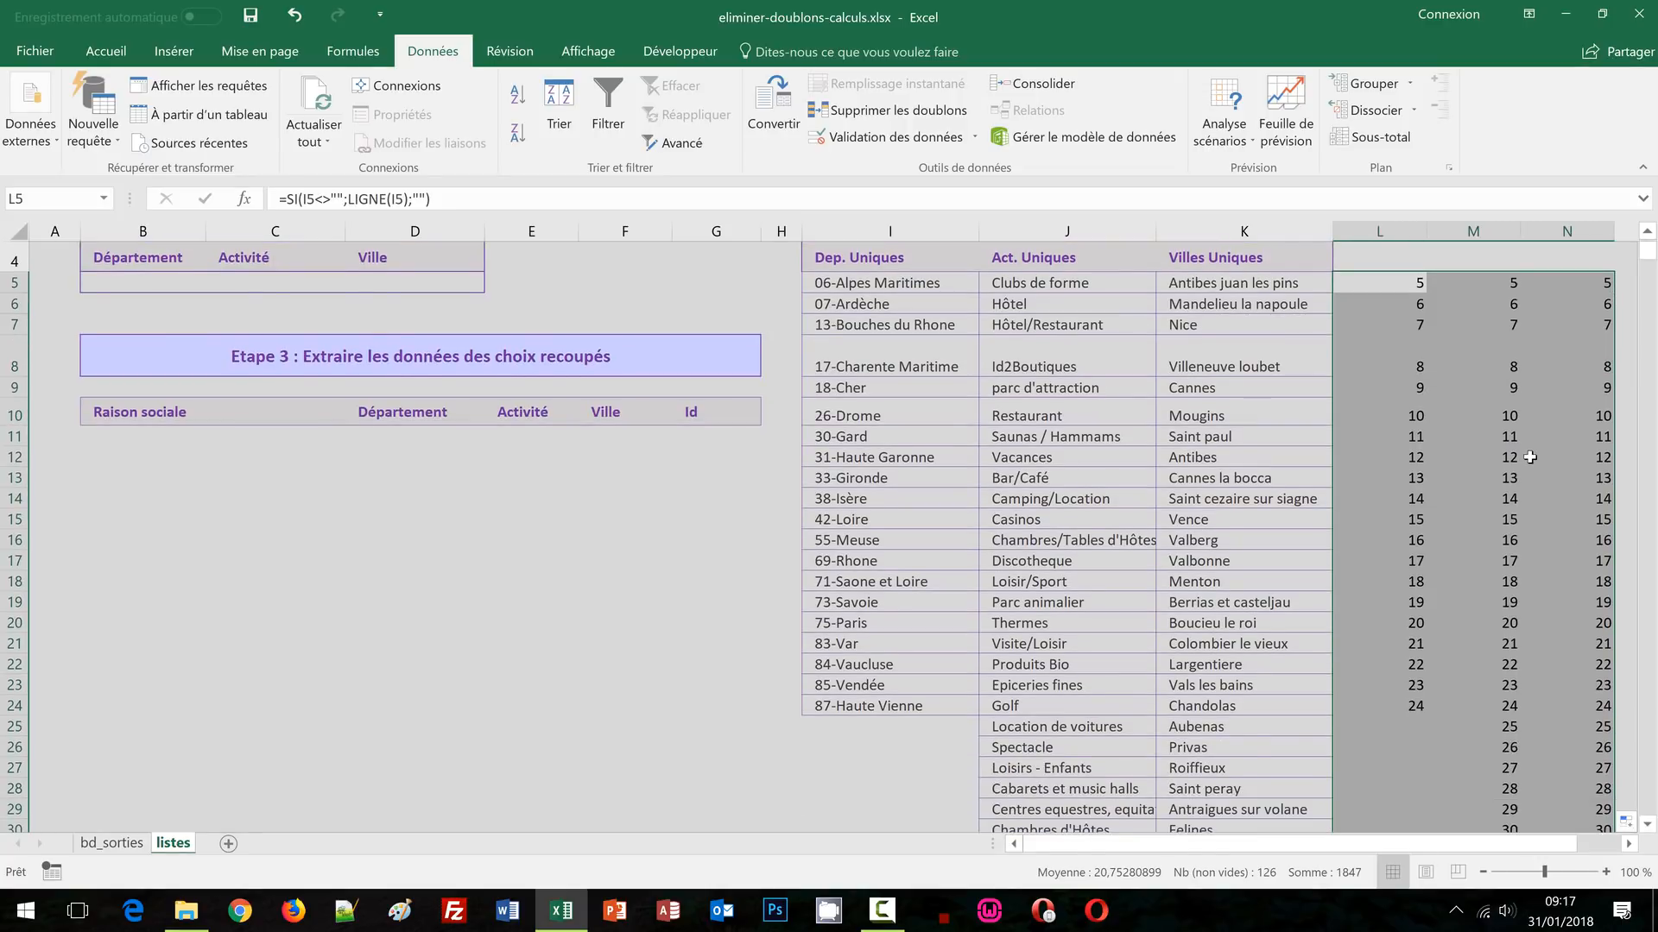
{"action": "scroll", "coordinate": [1533, 458], "scroll_direction": "down", "scroll_amount": 1}
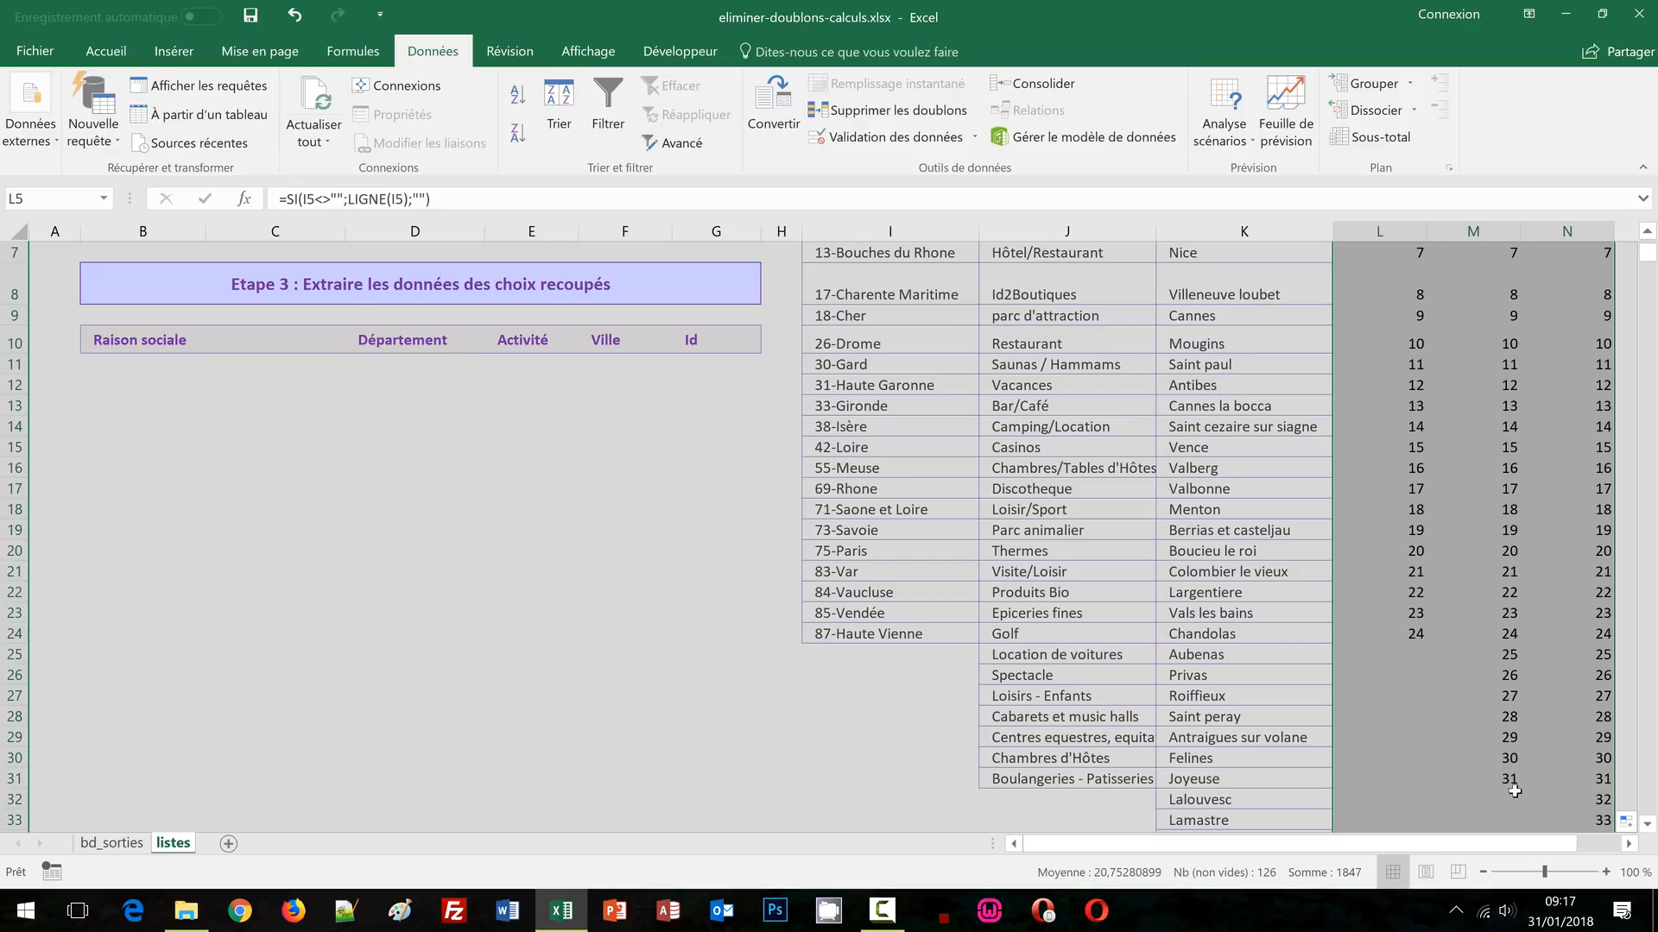
{"action": "scroll", "coordinate": [1530, 787], "scroll_direction": "down", "scroll_amount": 3}
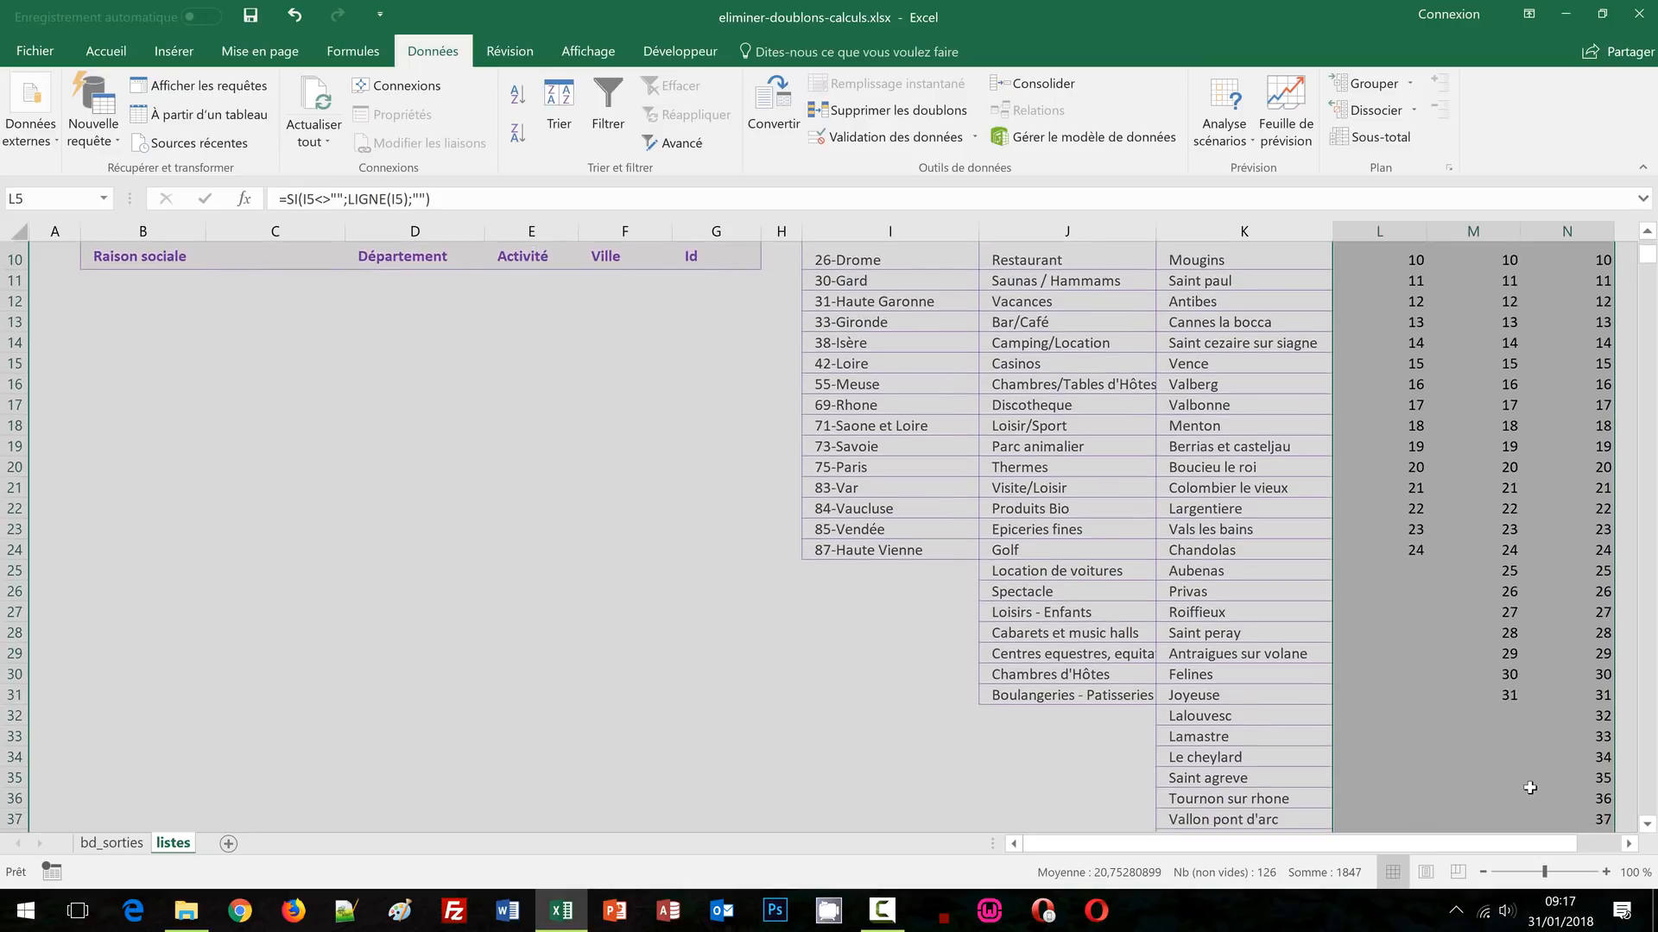
{"action": "scroll", "coordinate": [1530, 787], "scroll_direction": "down", "scroll_amount": 2}
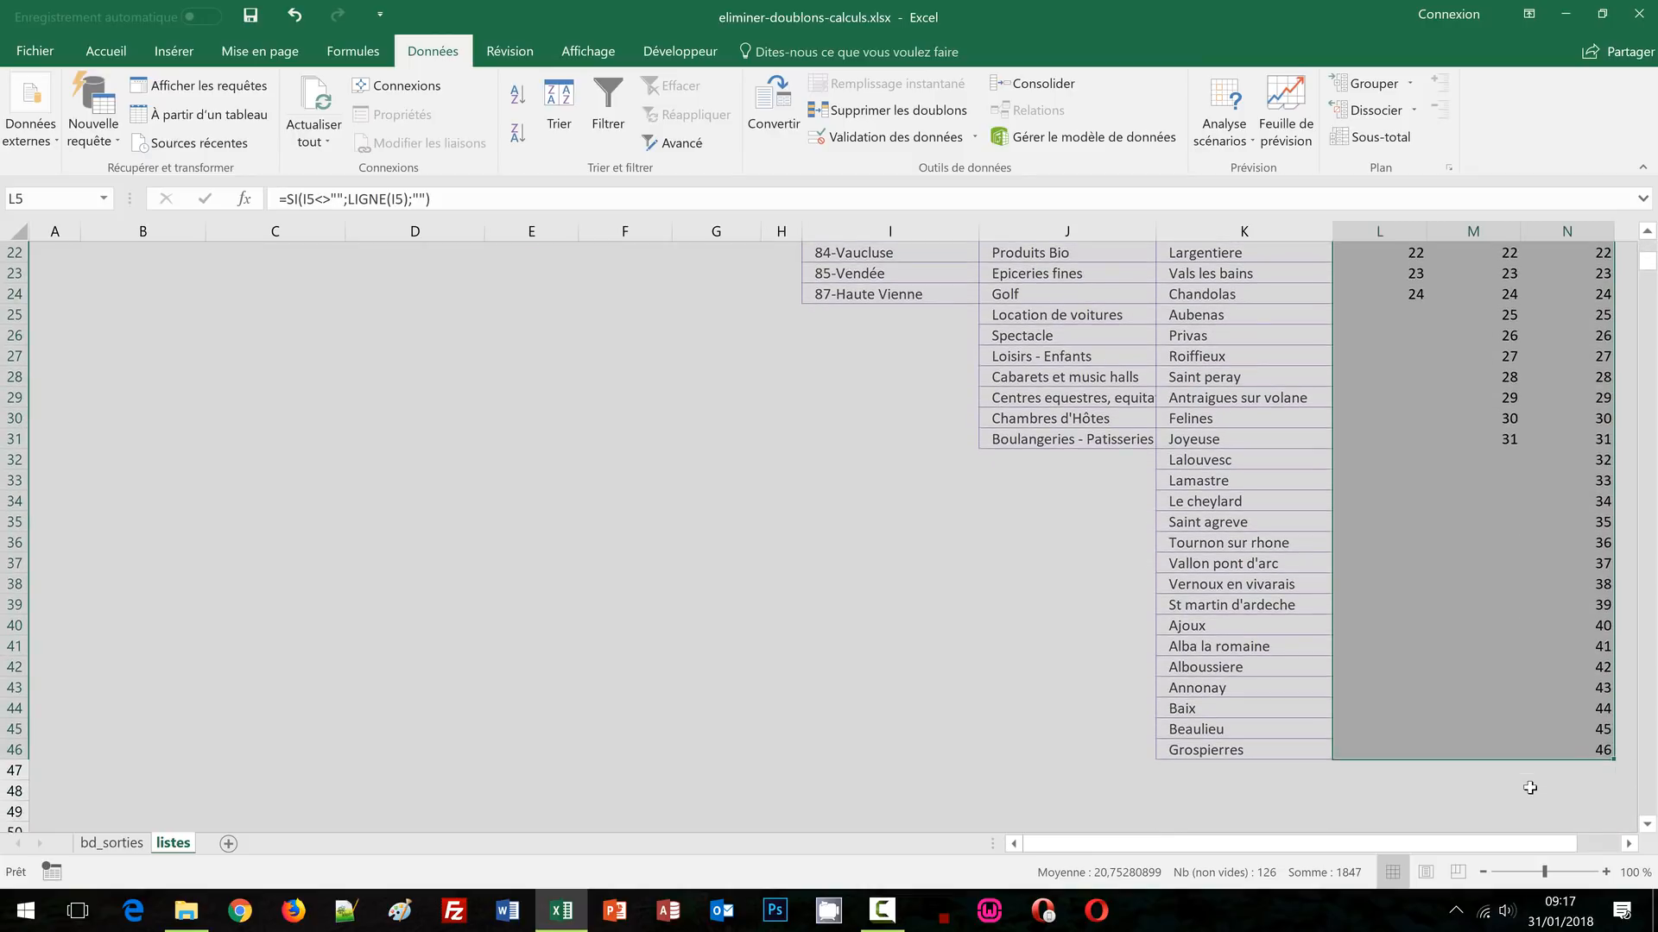
{"action": "scroll", "coordinate": [1530, 787], "scroll_direction": "up", "scroll_amount": 4}
{"action": "scroll", "coordinate": [1529, 787], "scroll_direction": "up", "scroll_amount": 3}
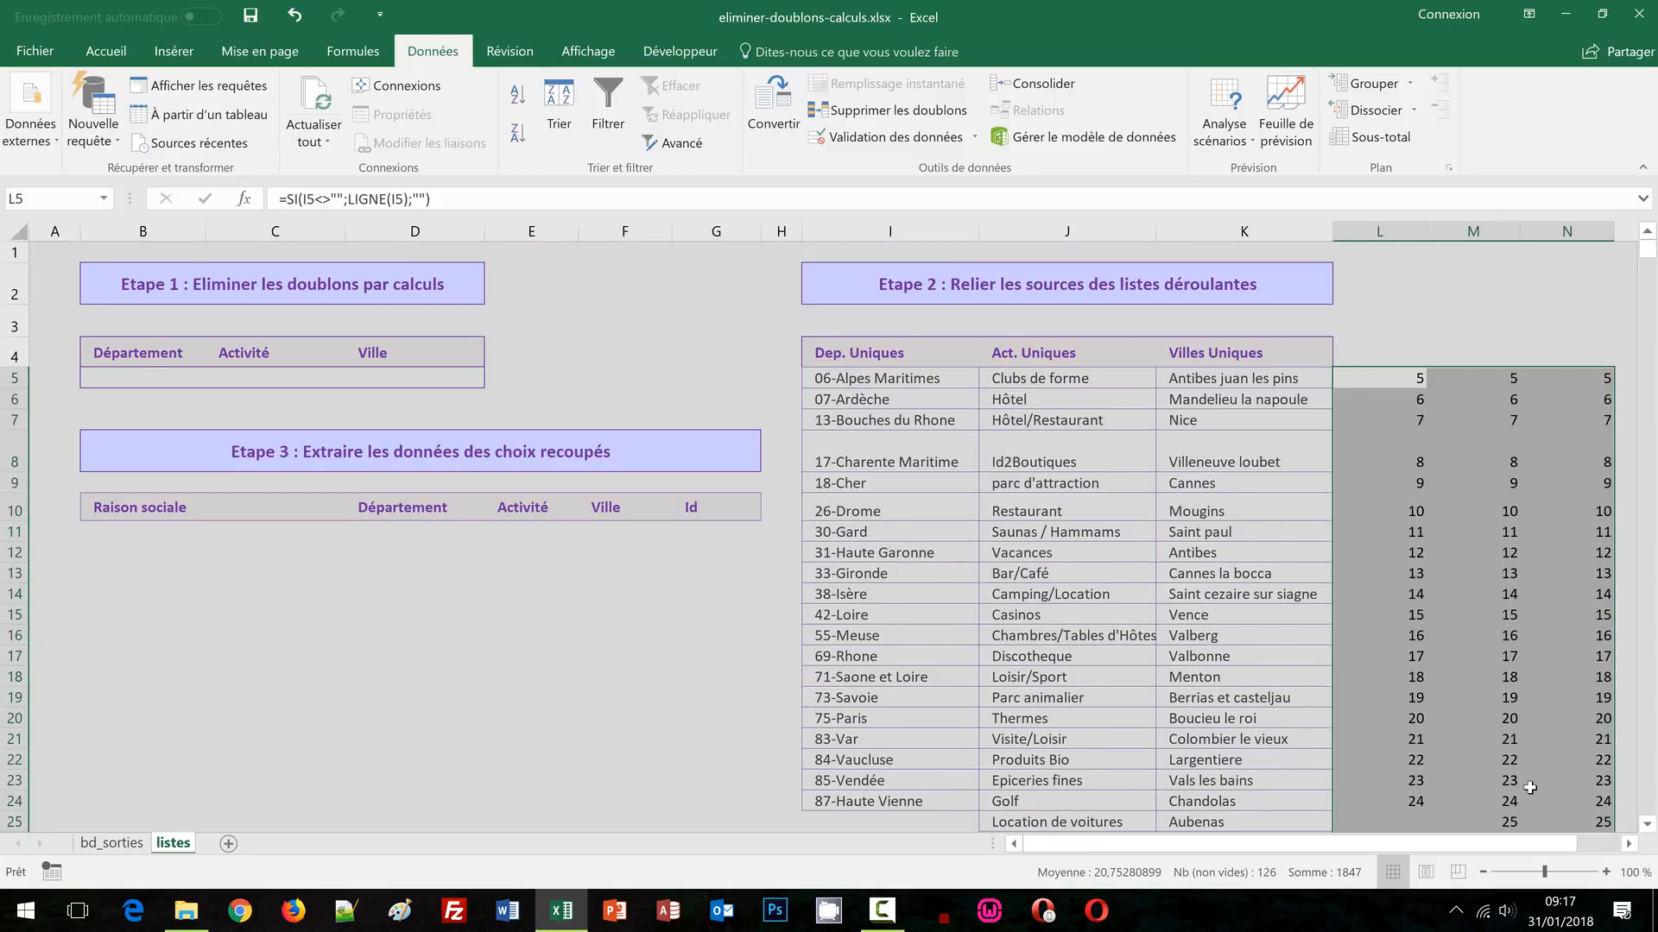
{"action": "left_click", "coordinate": [1396, 272]}
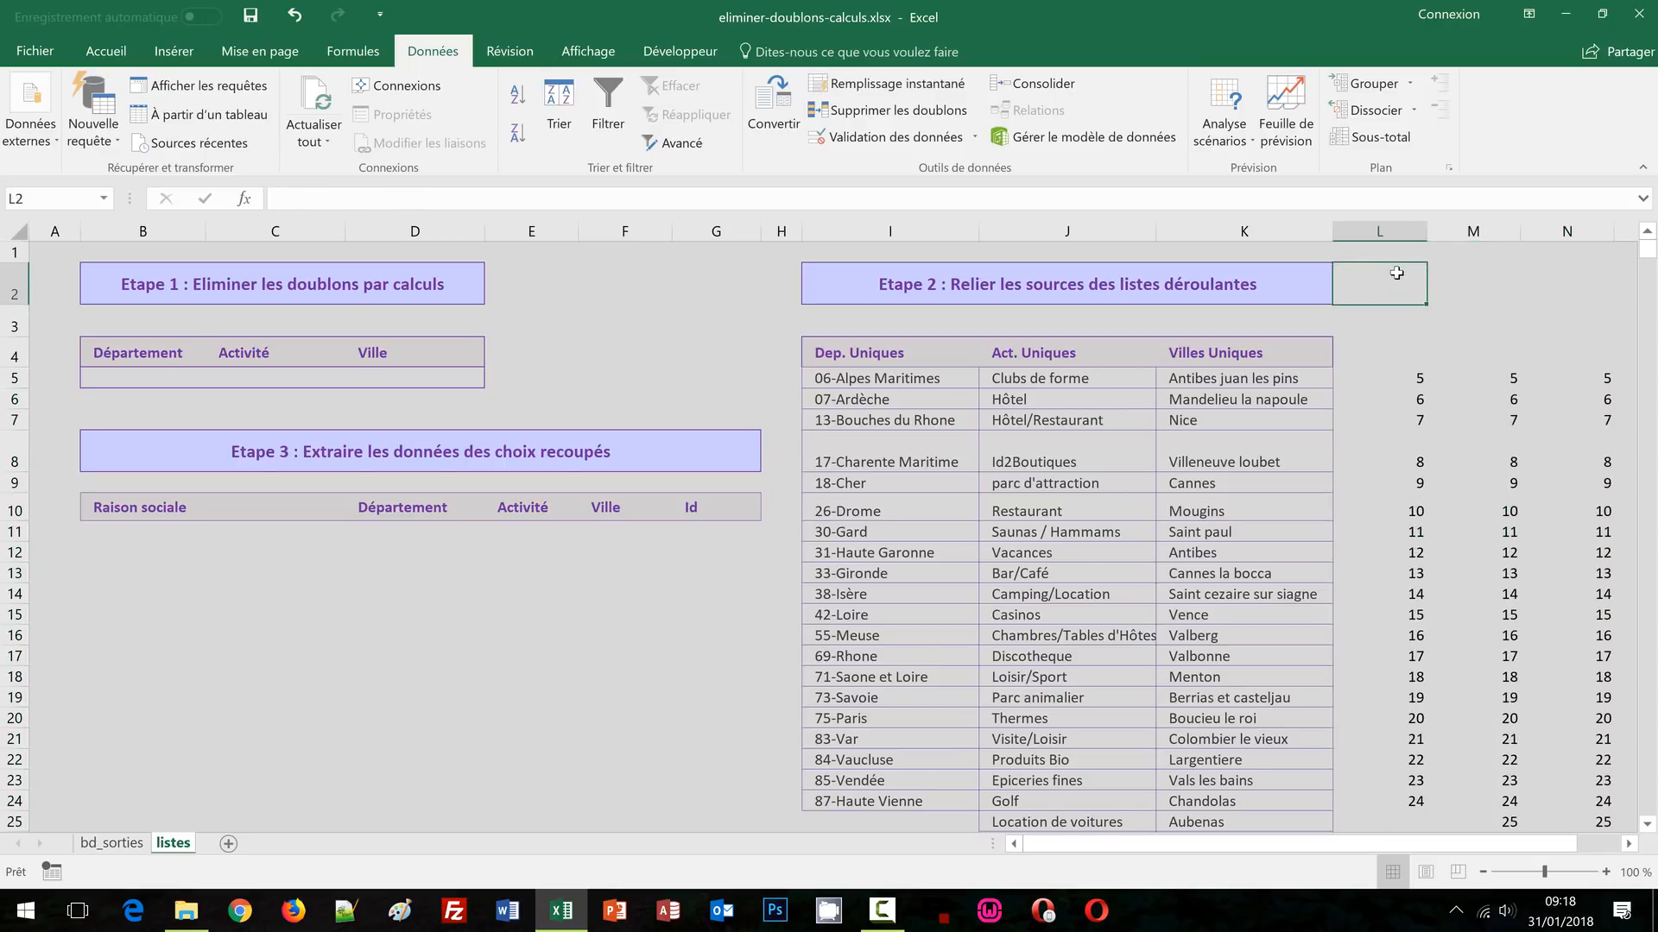
Open data validation for B5 and set Autoriser to Liste, moving the dialog clear of columns I–J
{"action": "left_click", "coordinate": [131, 377]}
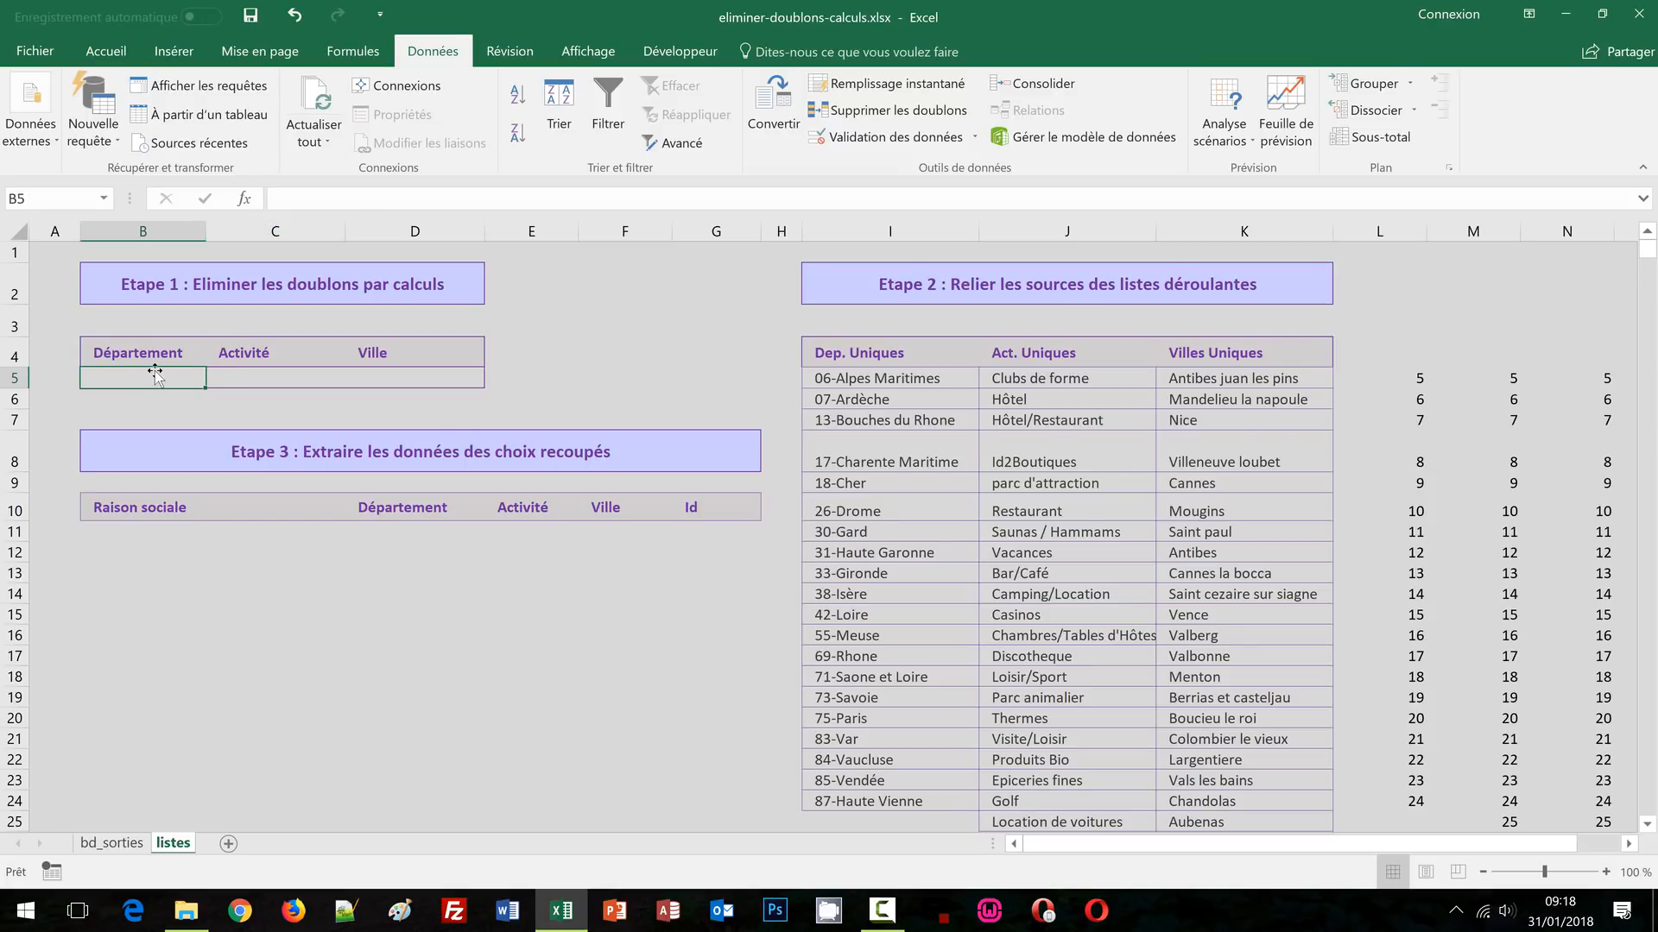
{"action": "left_click", "coordinate": [899, 143]}
{"action": "left_click_drag", "start_coordinate": [835, 345], "coordinate": [839, 212]}
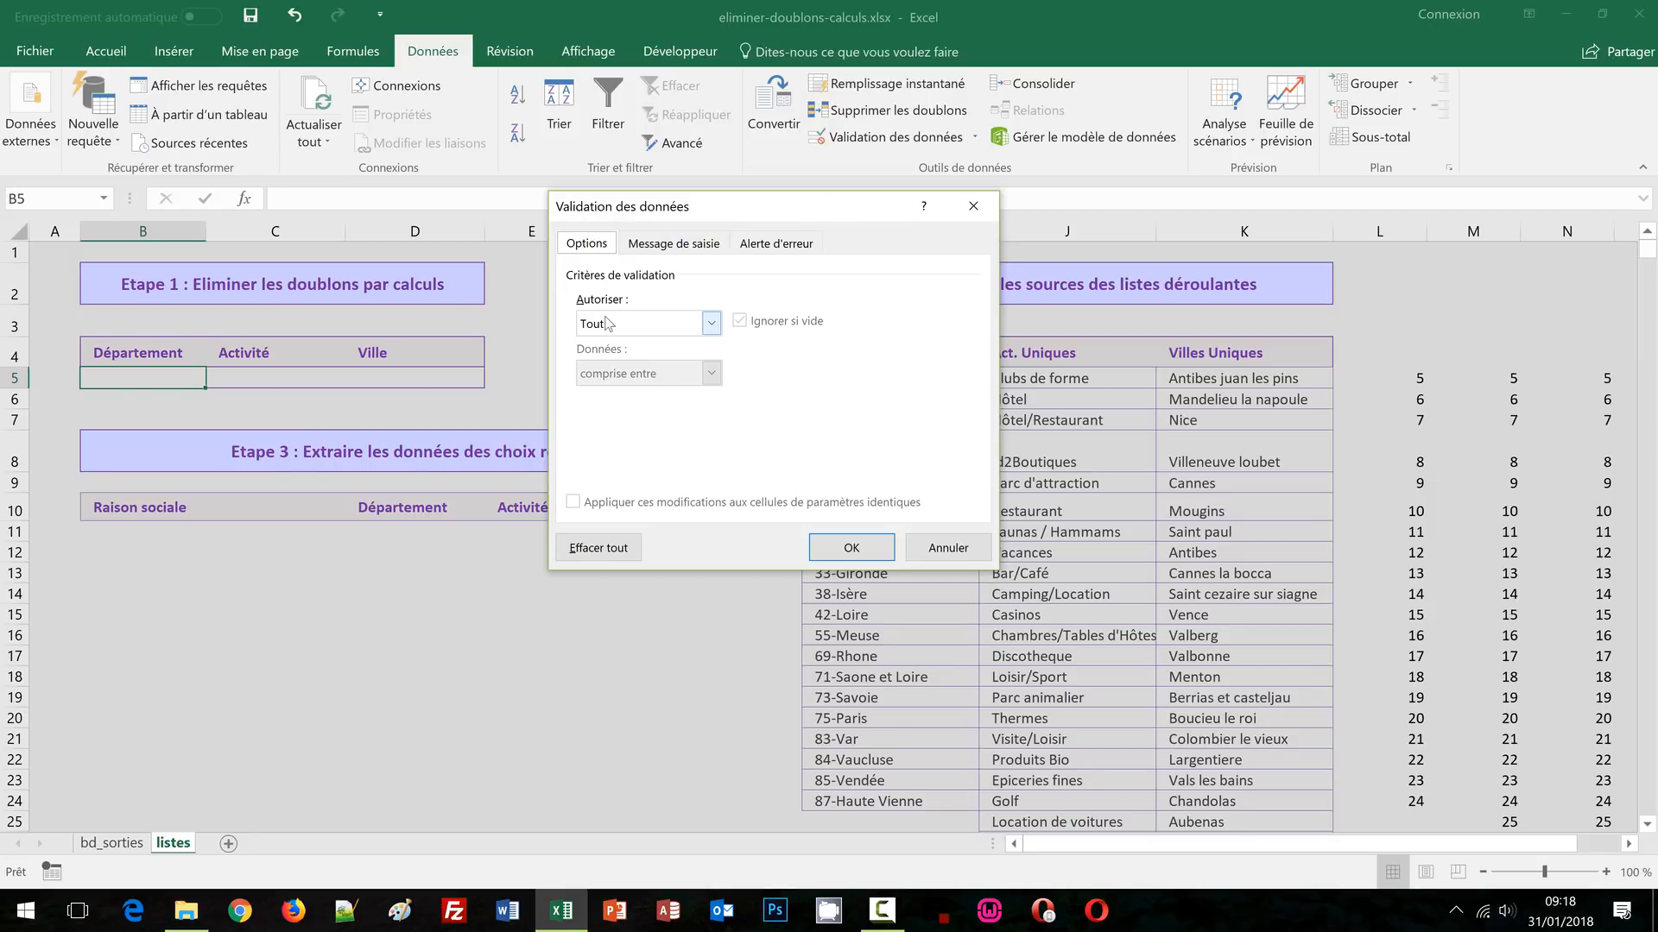
{"action": "left_click", "coordinate": [711, 324]}
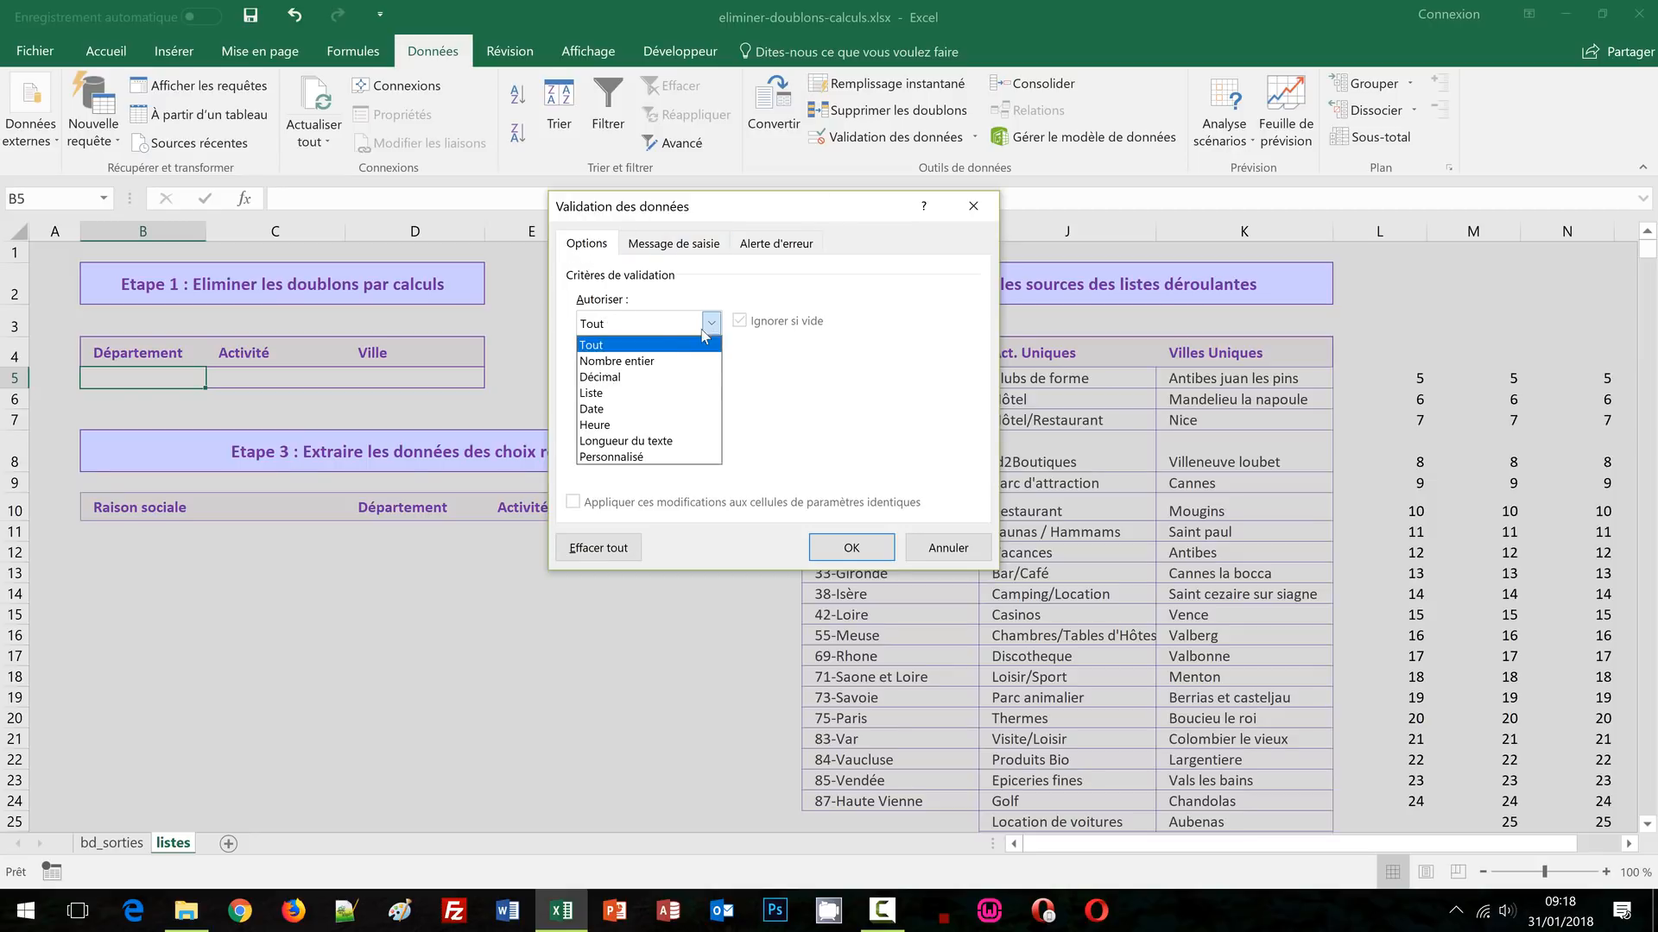
{"action": "left_click", "coordinate": [630, 390]}
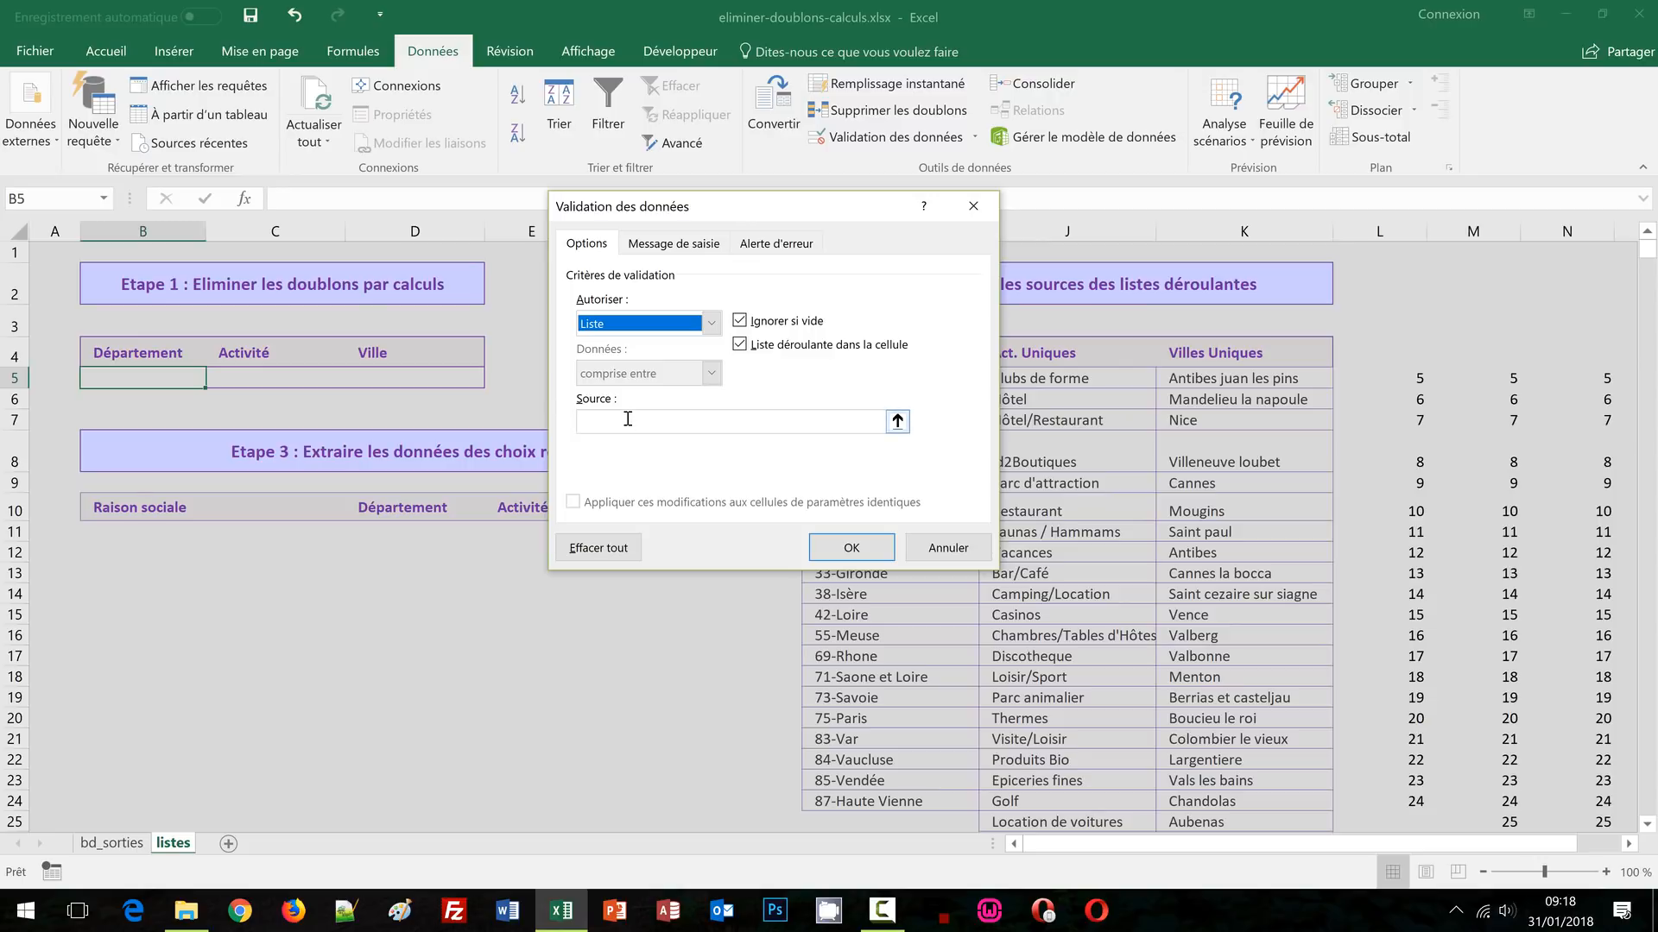
{"action": "left_click", "coordinate": [627, 419]}
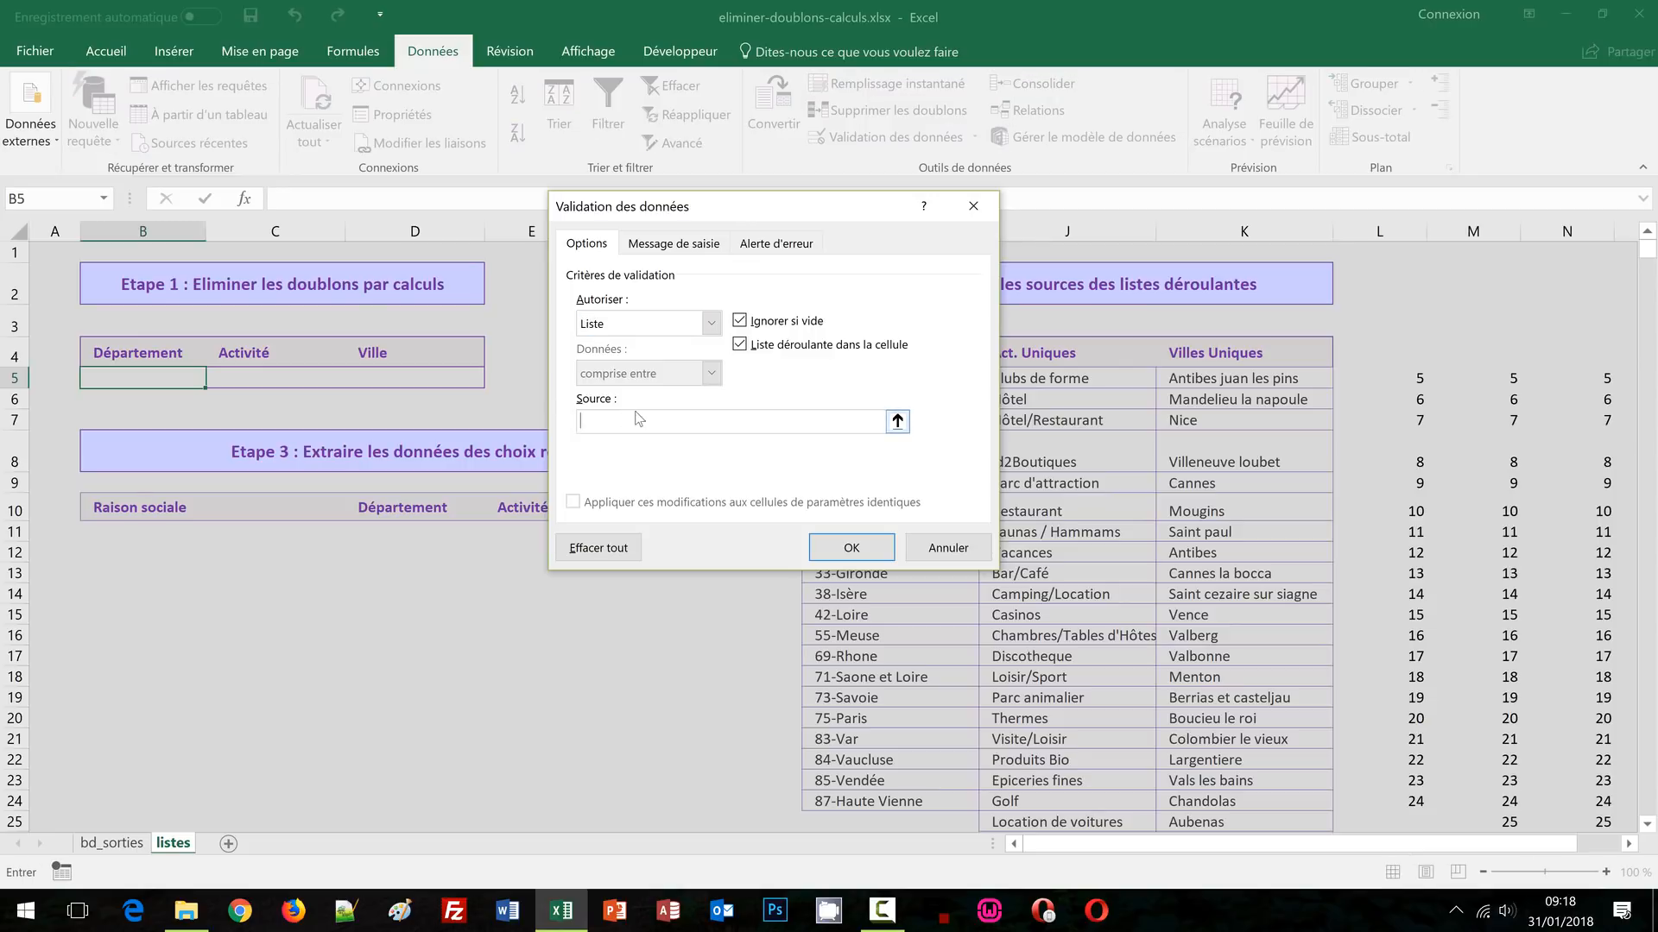
{"action": "left_click_drag", "start_coordinate": [763, 210], "coordinate": [561, 207]}
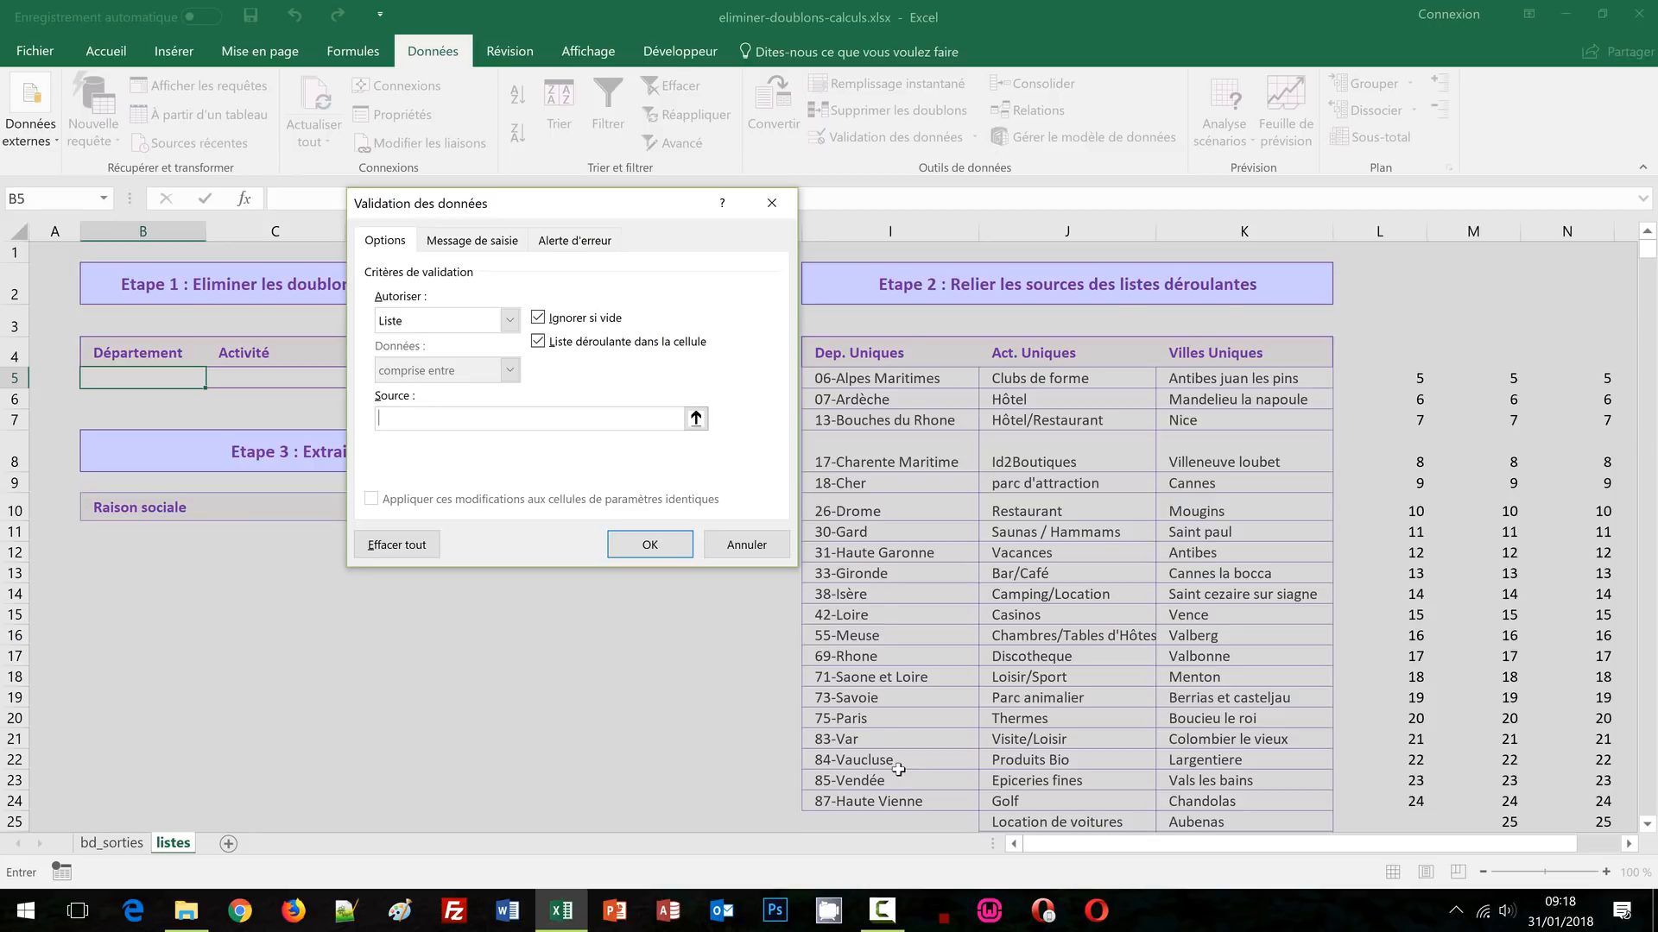
Set B5's list source to =decaler($I$5;0;0;nb($L:$L)) and apply the validation
{"action": "type", "text": "=decaler("}
{"action": "left_click", "coordinate": [855, 380]}
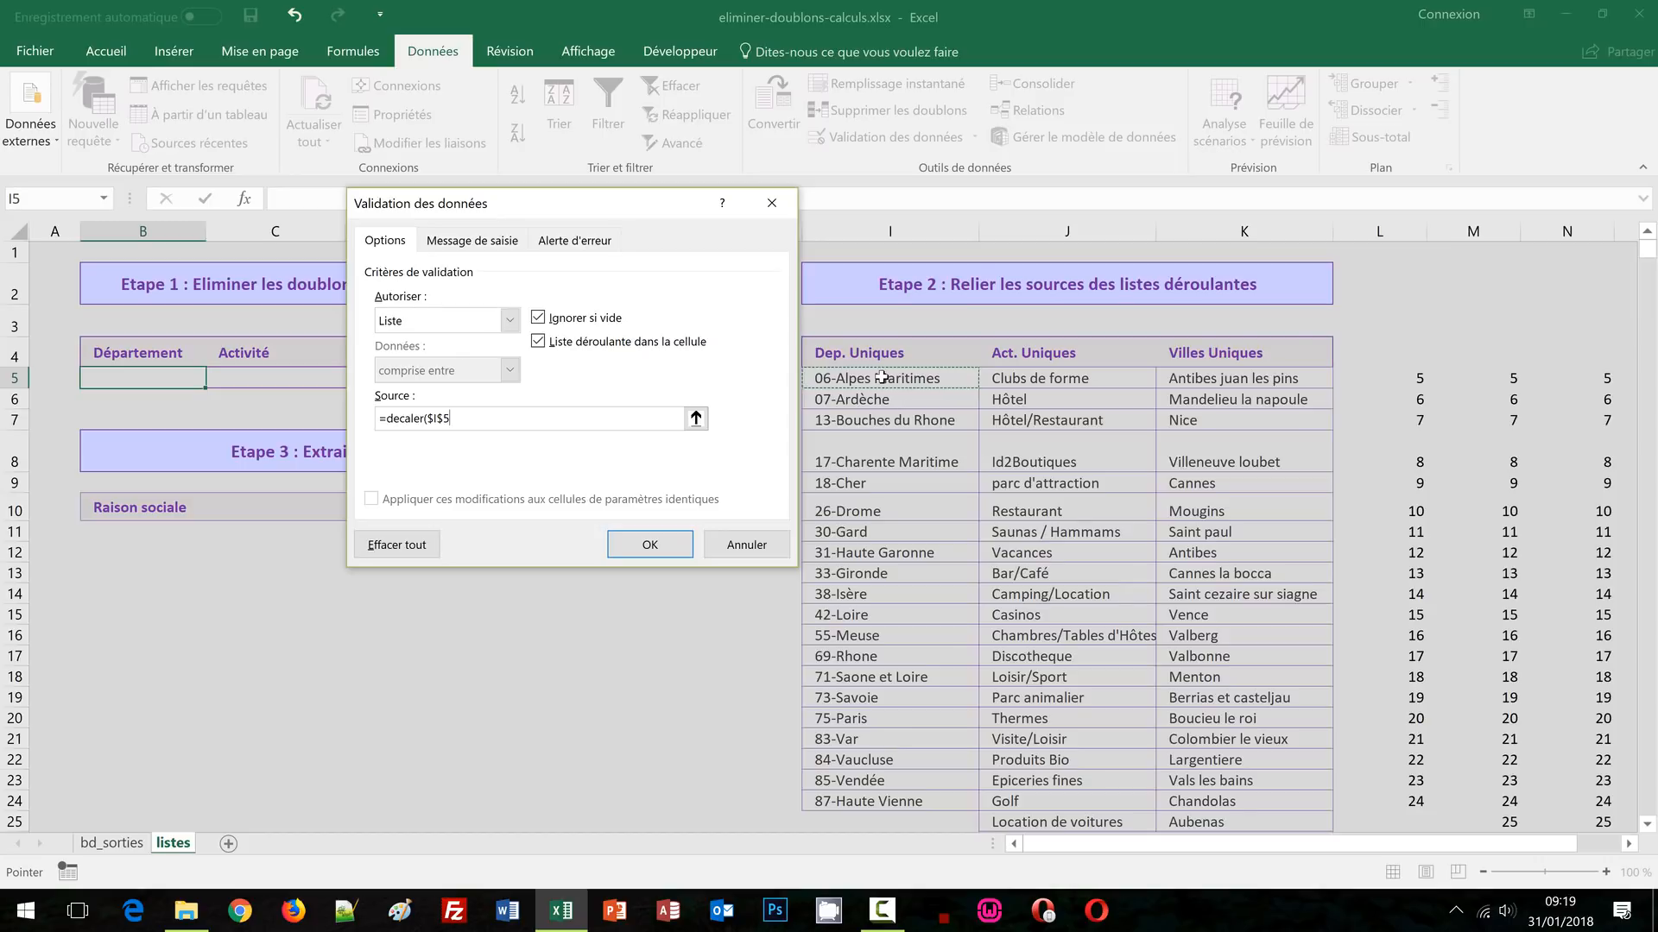
{"action": "type", "text": ";"}
{"action": "type", "text": "0;0;"}
{"action": "type", "text": "nb("}
{"action": "left_click", "coordinate": [1377, 232]}
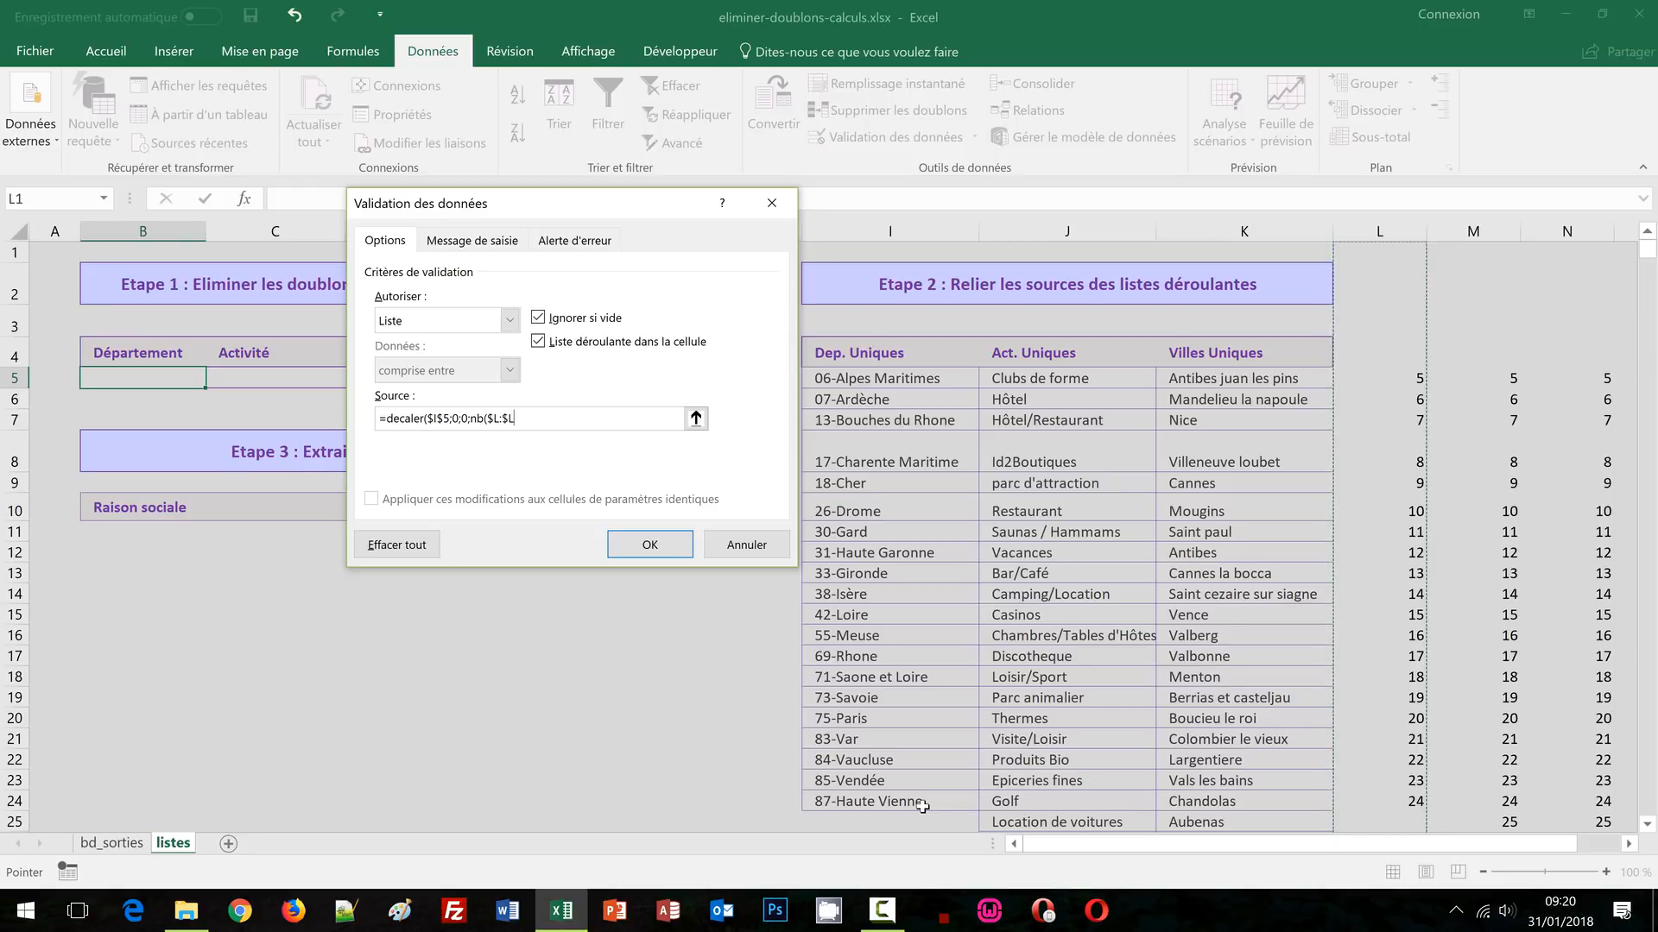
{"action": "type", "text": ")"}
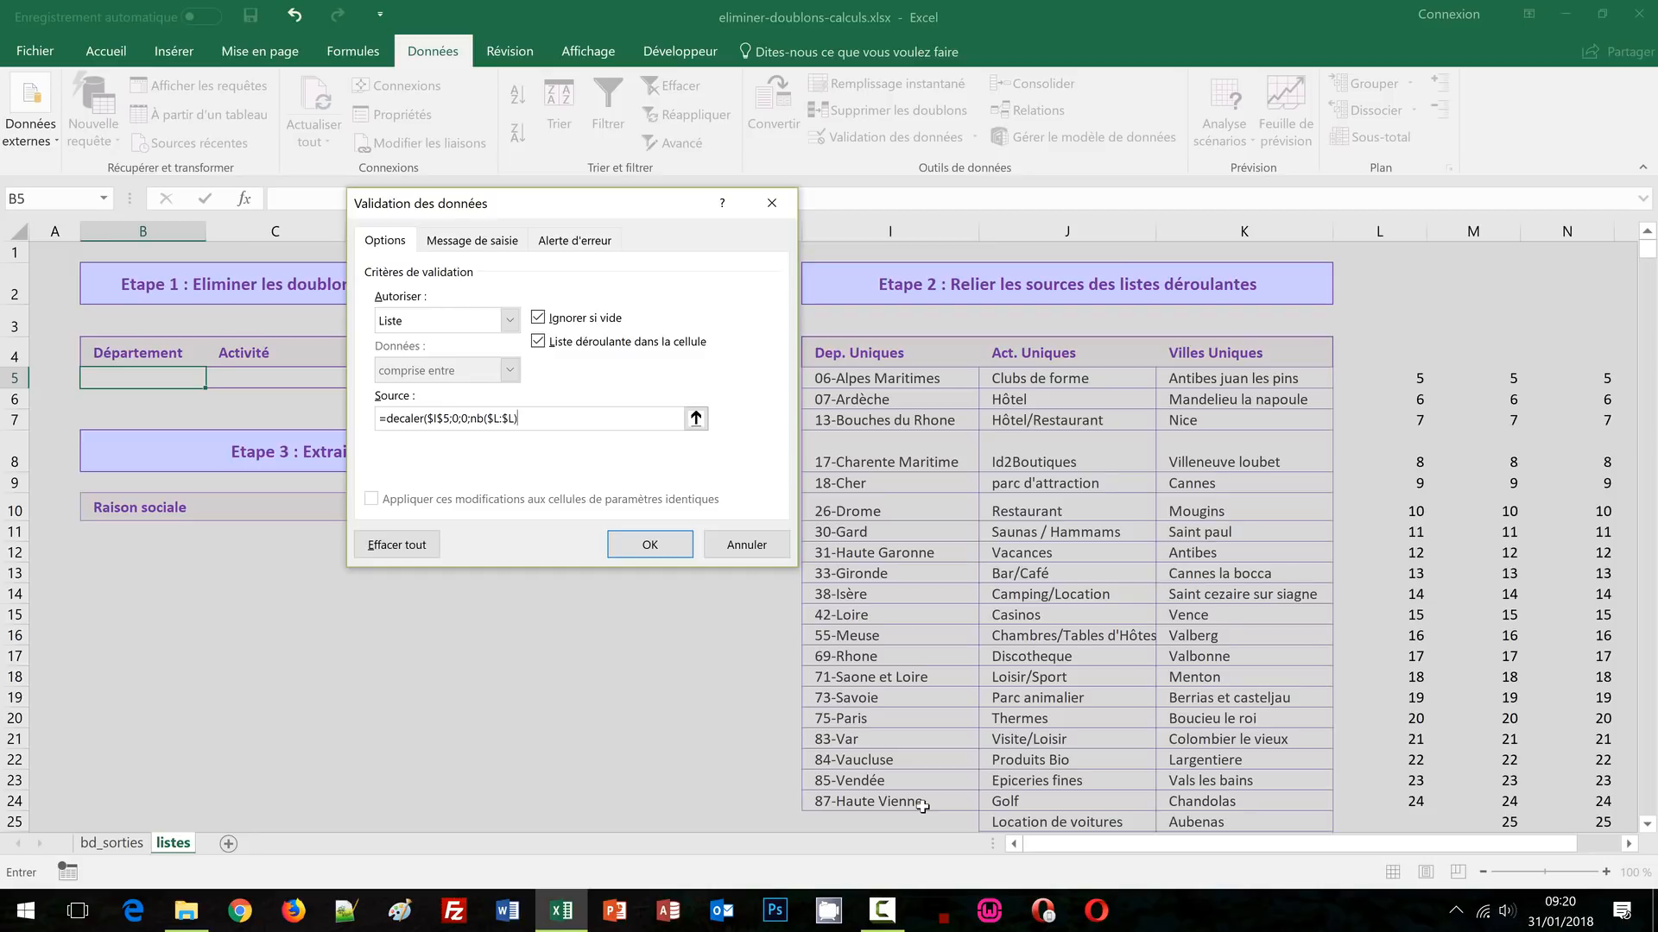
{"action": "type", "text": ")"}
{"action": "left_click_drag", "start_coordinate": [523, 419], "coordinate": [386, 415]}
{"action": "key", "text": "ctrl+c"}
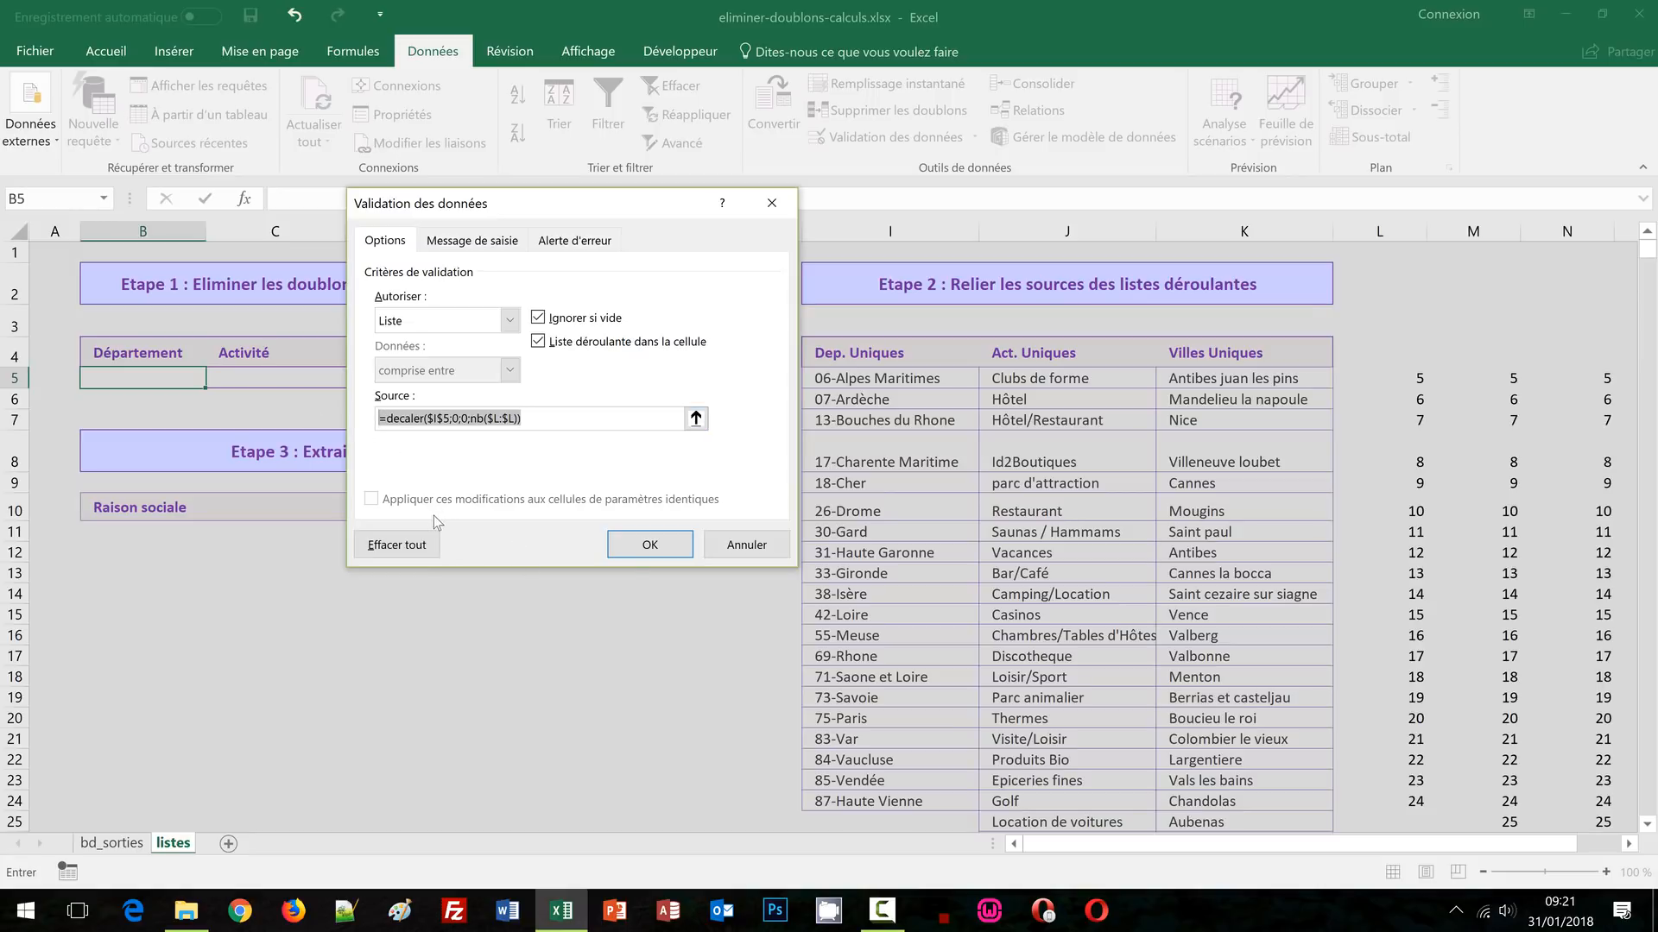
{"action": "left_click", "coordinate": [651, 547]}
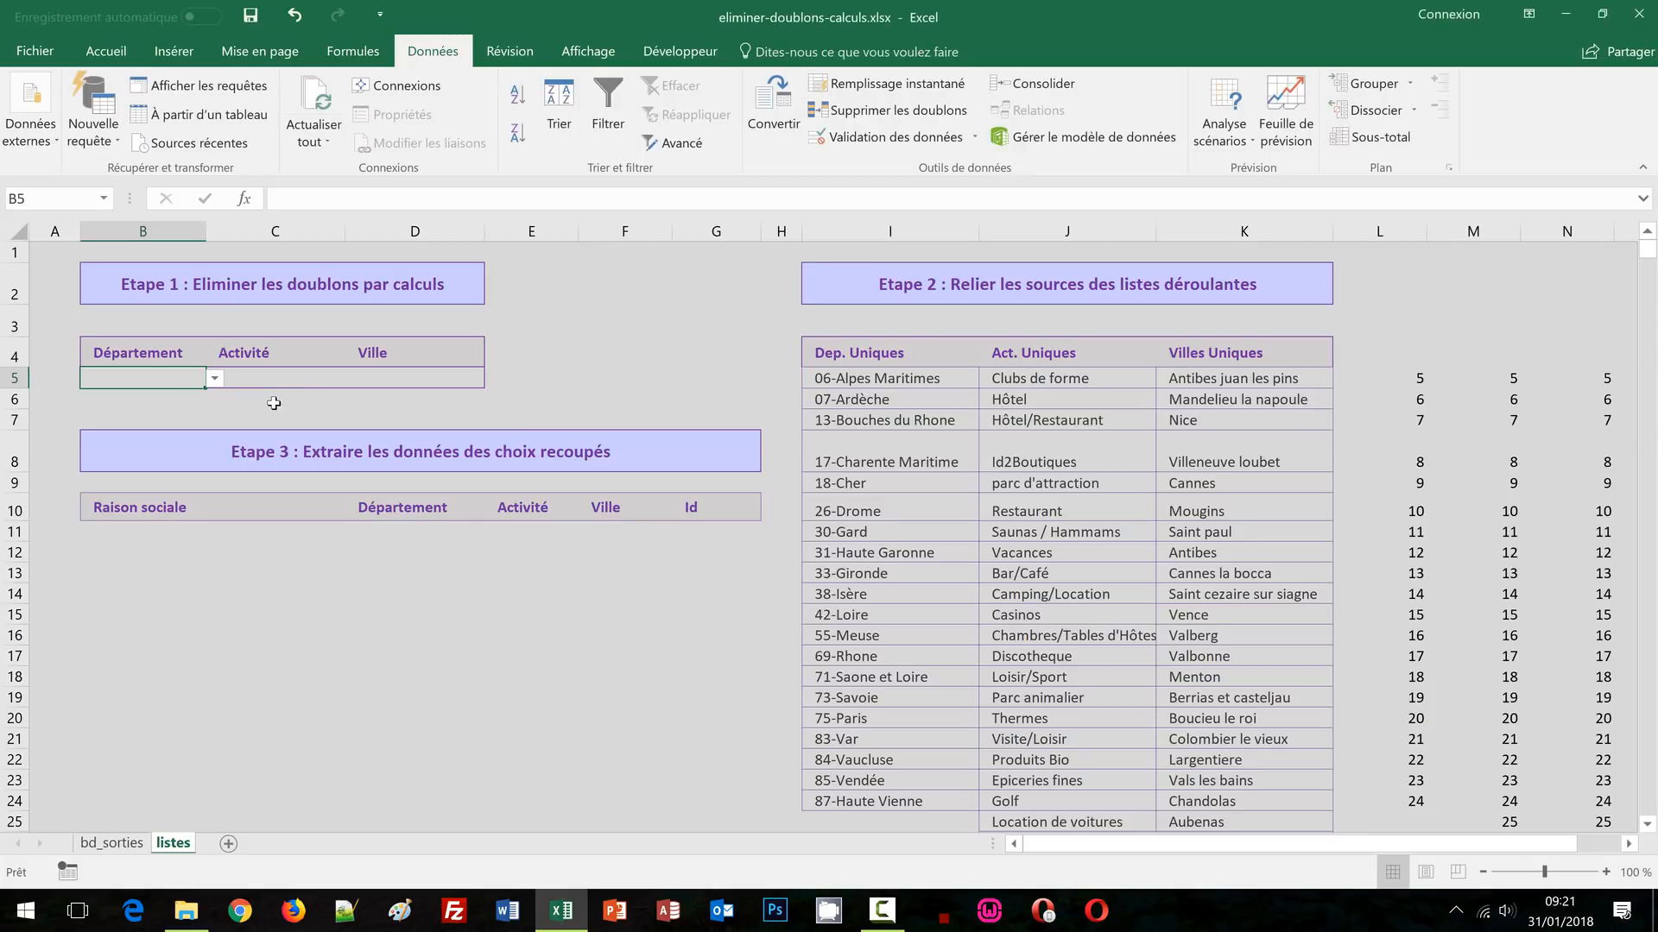
Browse B5's new dropdown of unique départements
{"action": "left_click", "coordinate": [215, 379]}
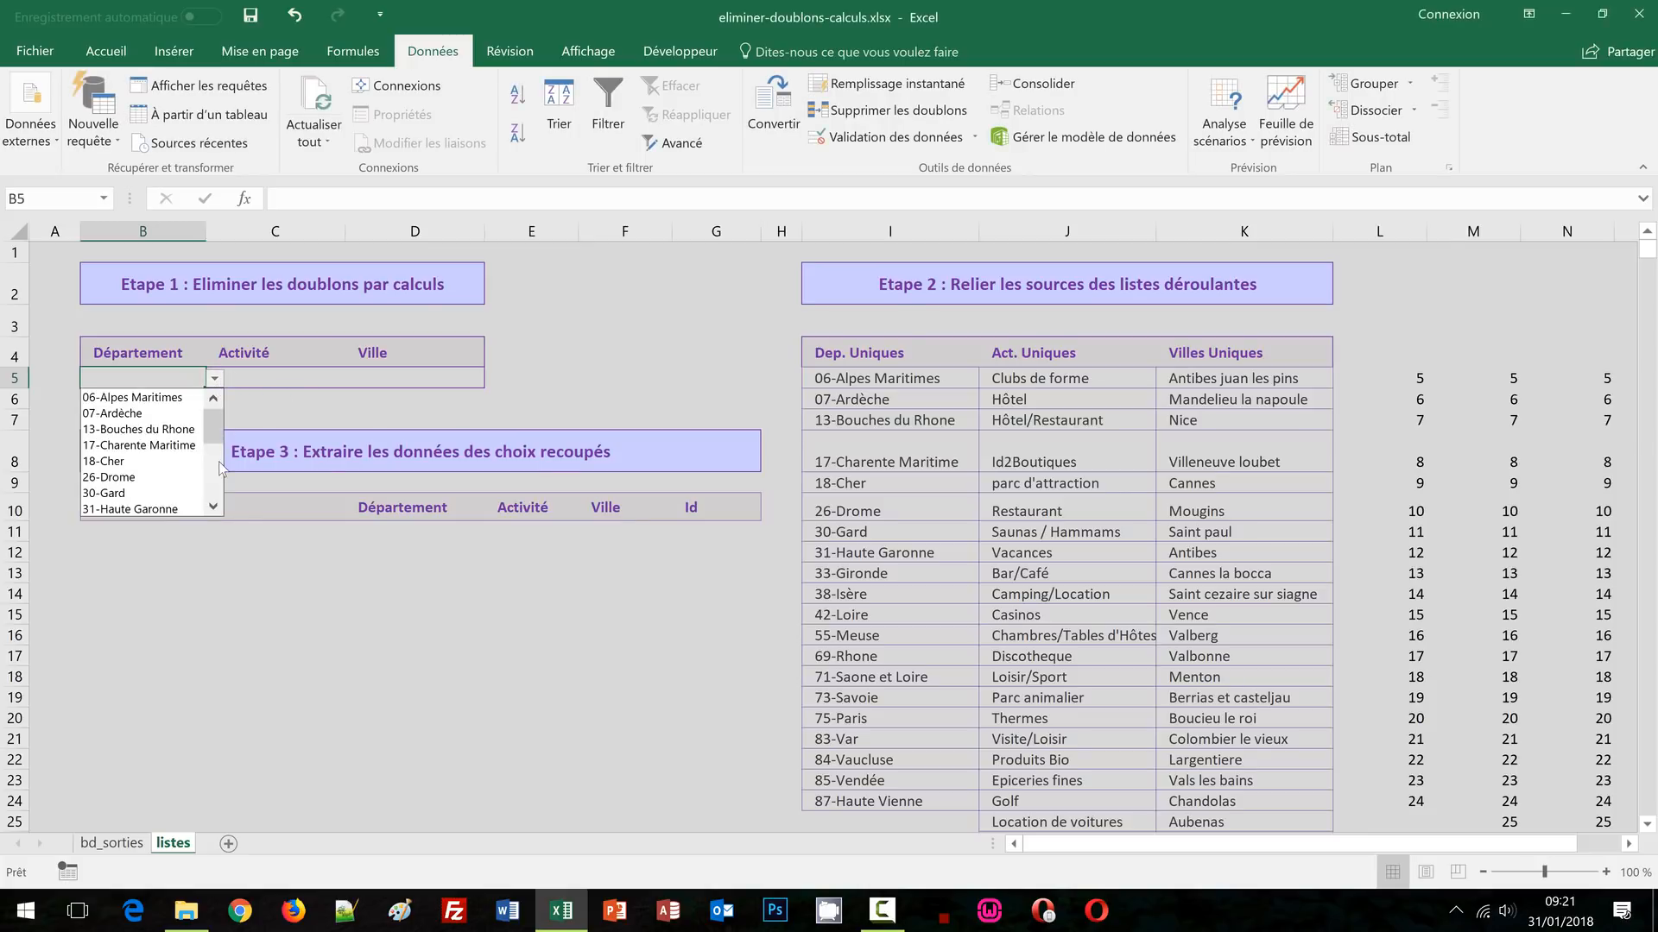
{"action": "left_click", "coordinate": [217, 473]}
{"action": "left_click_drag", "start_coordinate": [210, 466], "coordinate": [213, 494]}
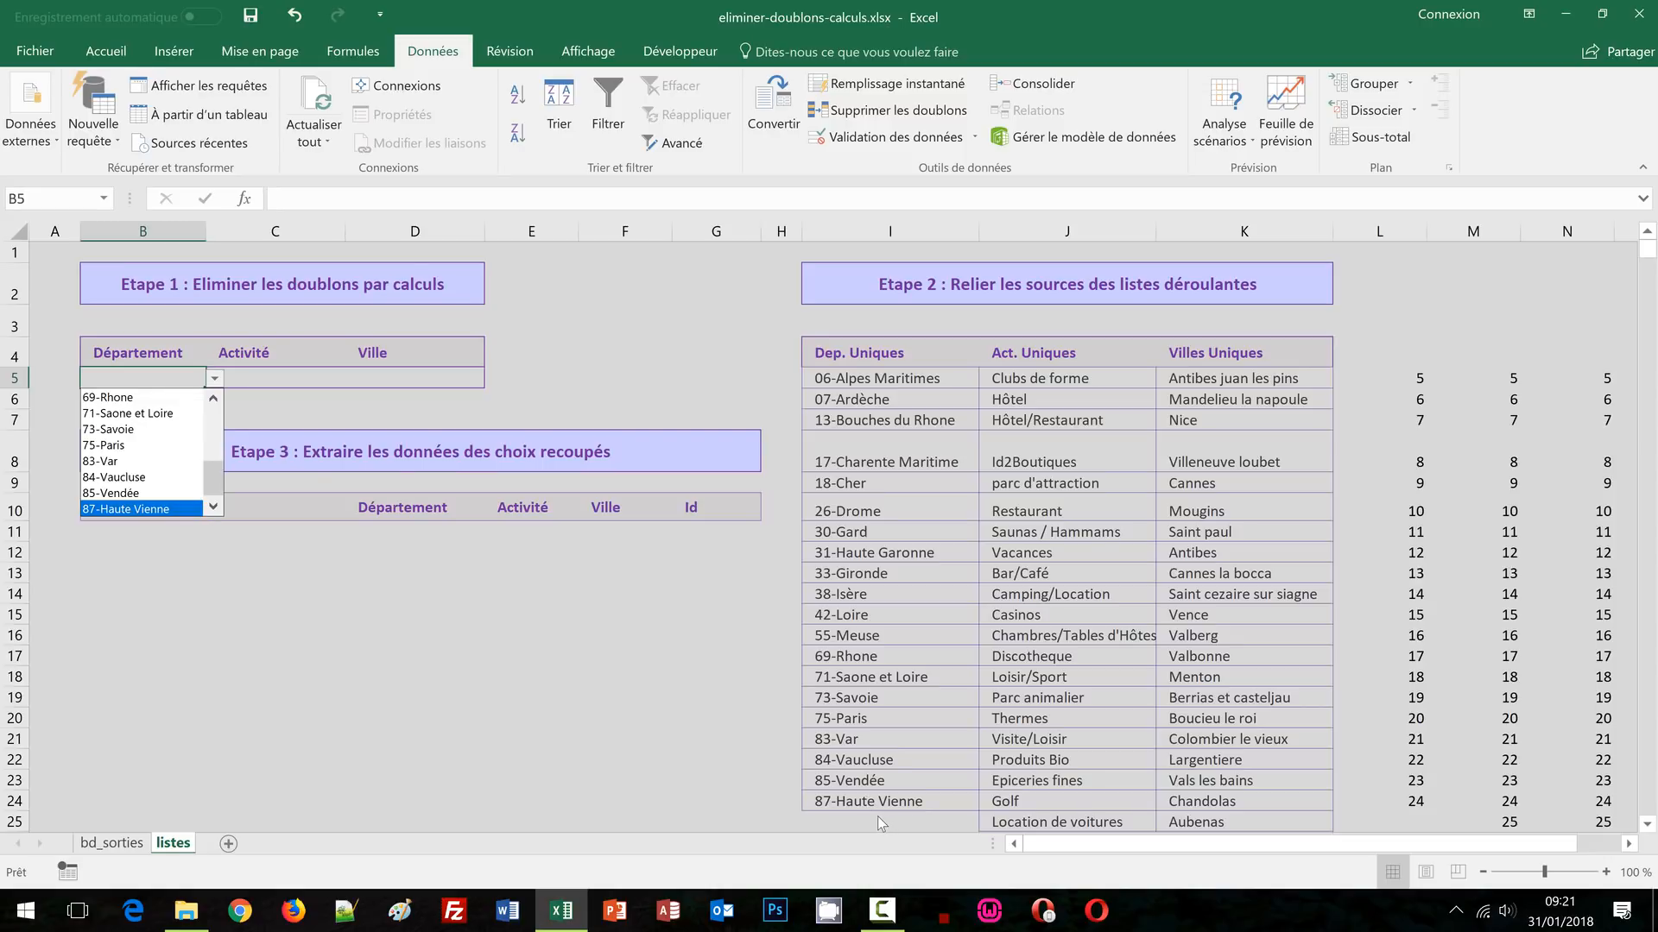
{"action": "scroll", "coordinate": [623, 577], "scroll_direction": "down", "scroll_amount": 2}
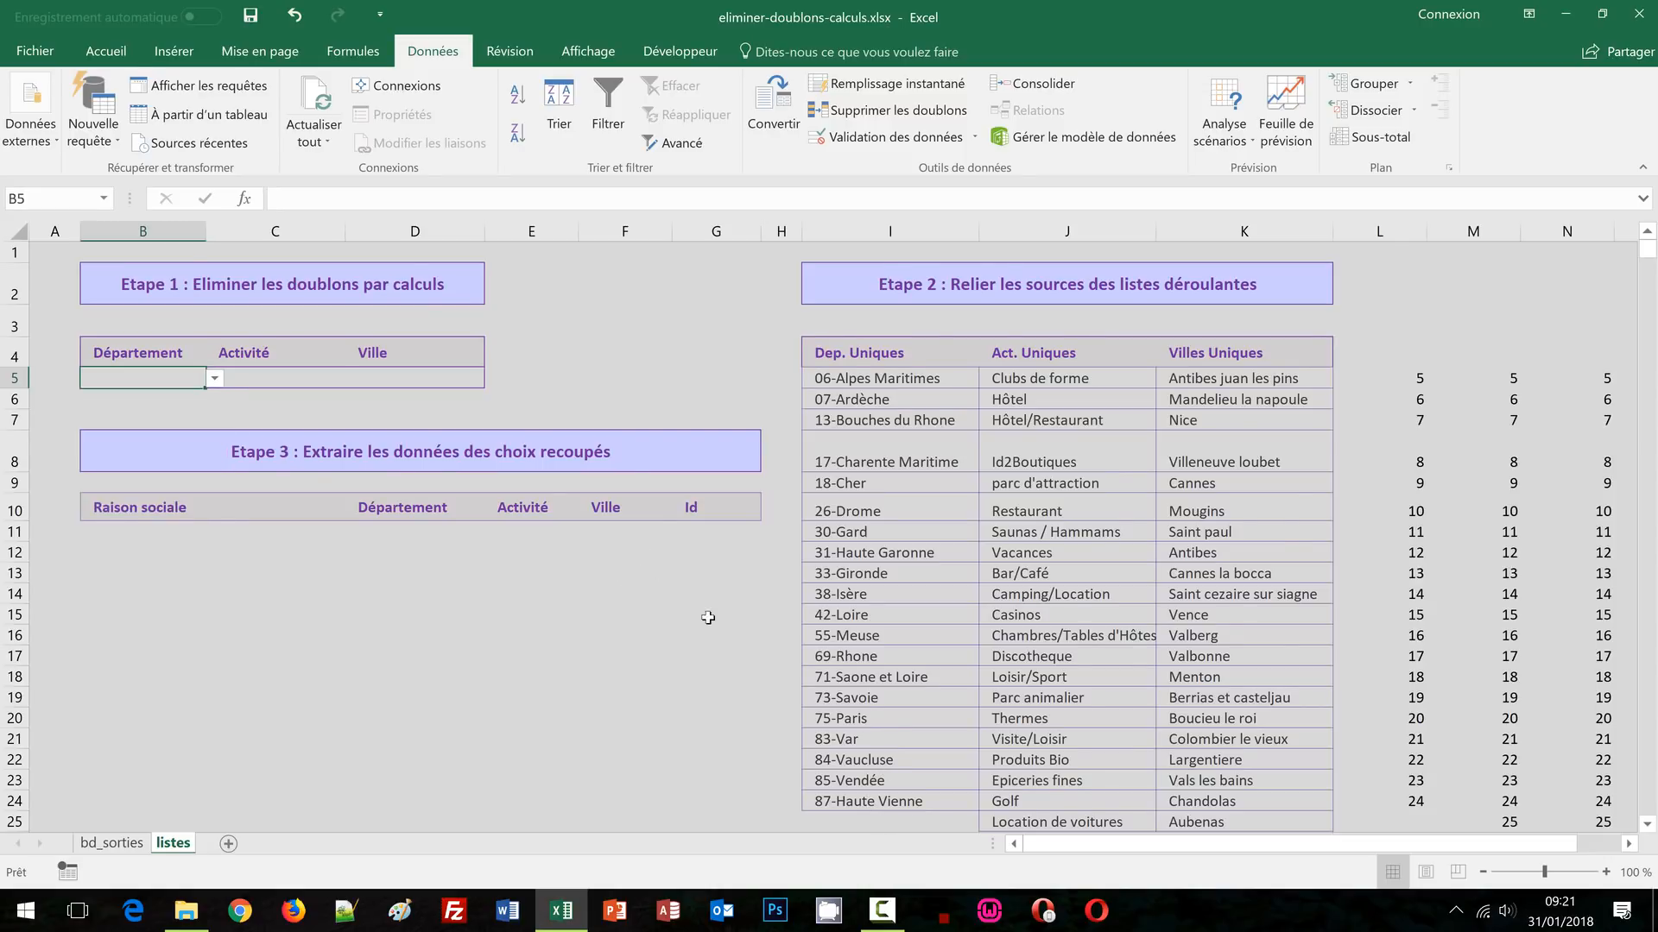
Enter 'test' in I25 and confirm it appears in B5's dropdown
{"action": "left_click", "coordinate": [847, 652]}
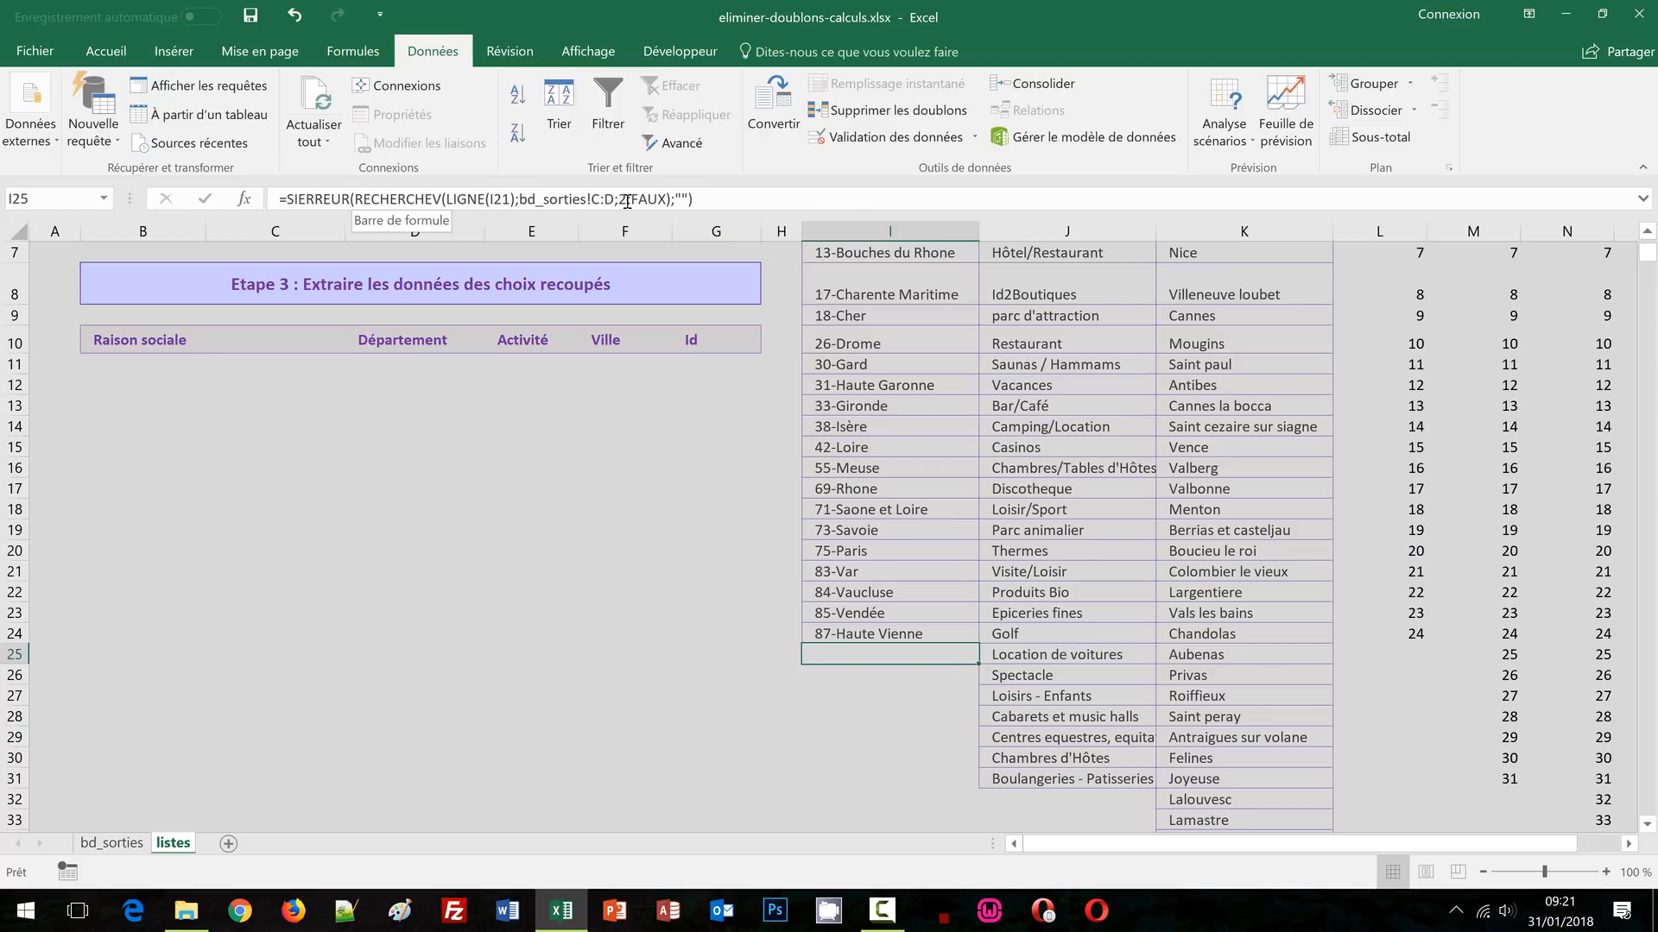
{"action": "type", "text": "test"}
{"action": "key", "text": "Return"}
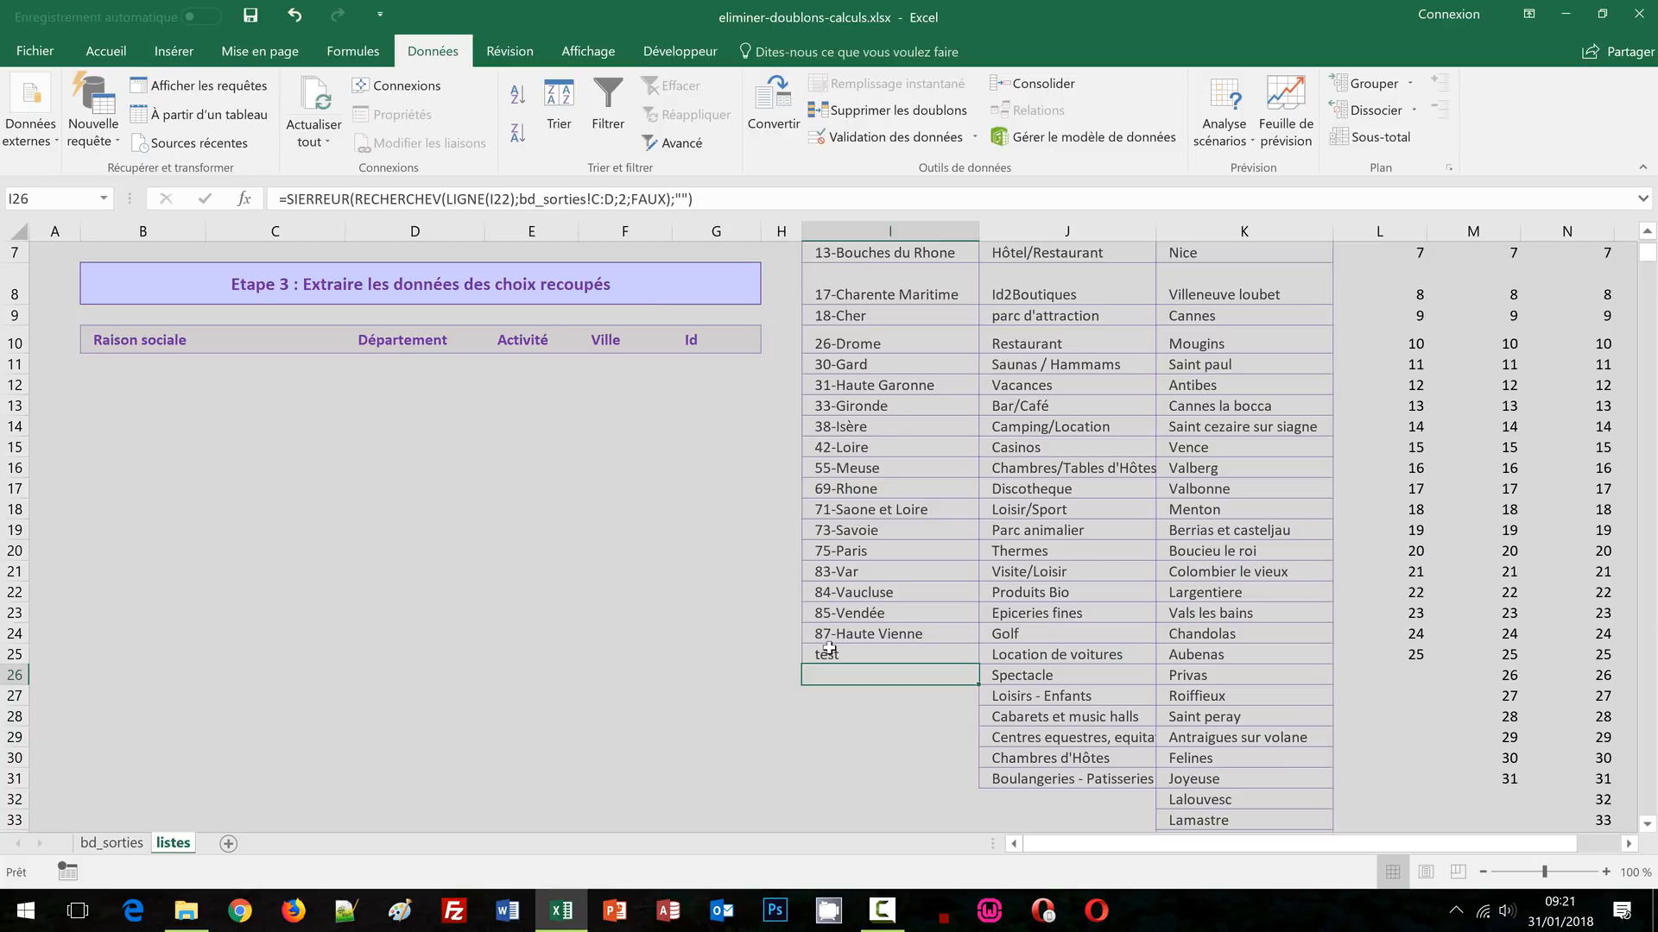
{"action": "scroll", "coordinate": [831, 657], "scroll_direction": "up", "scroll_amount": 2}
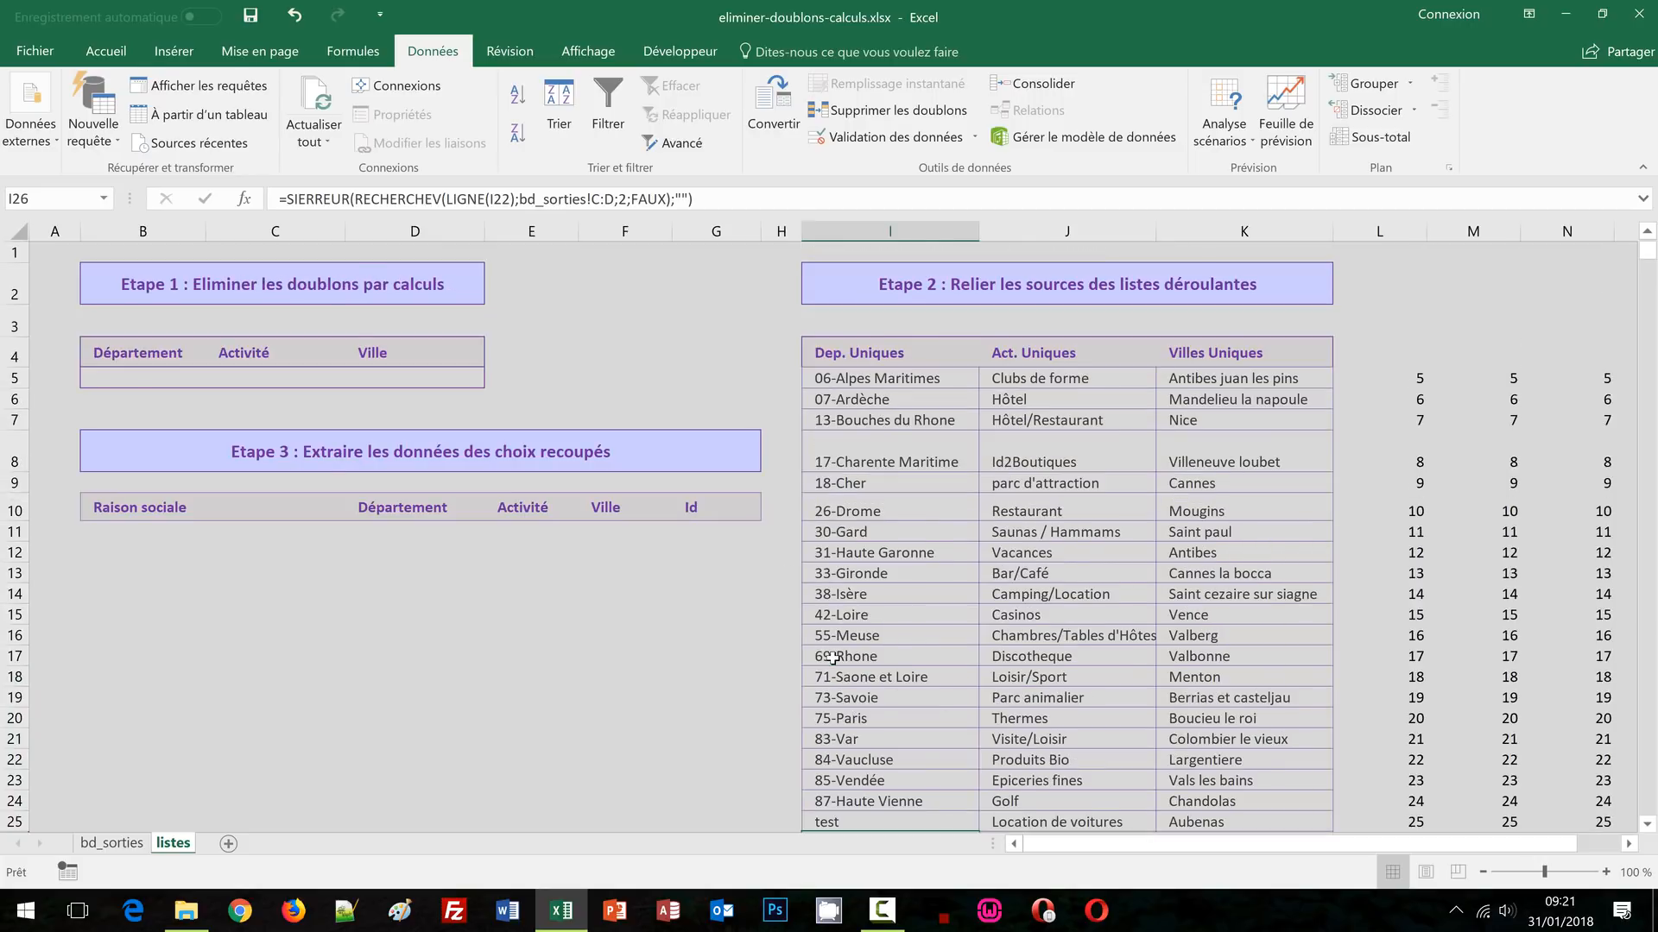
{"action": "left_click", "coordinate": [156, 373]}
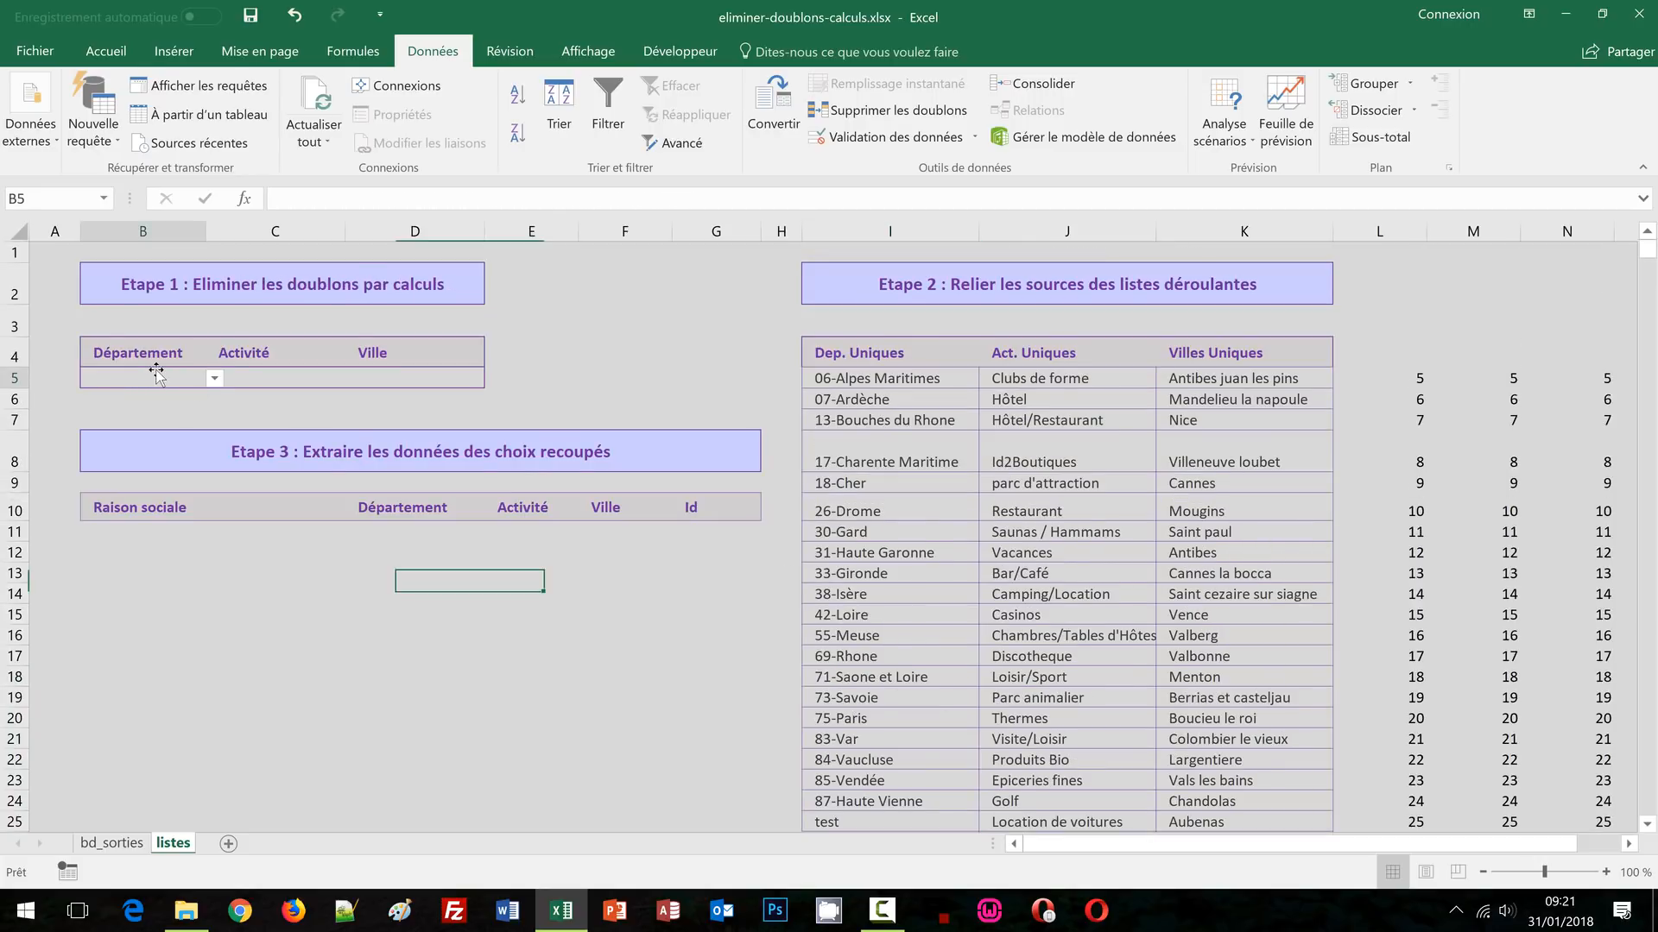
{"action": "left_click", "coordinate": [215, 379]}
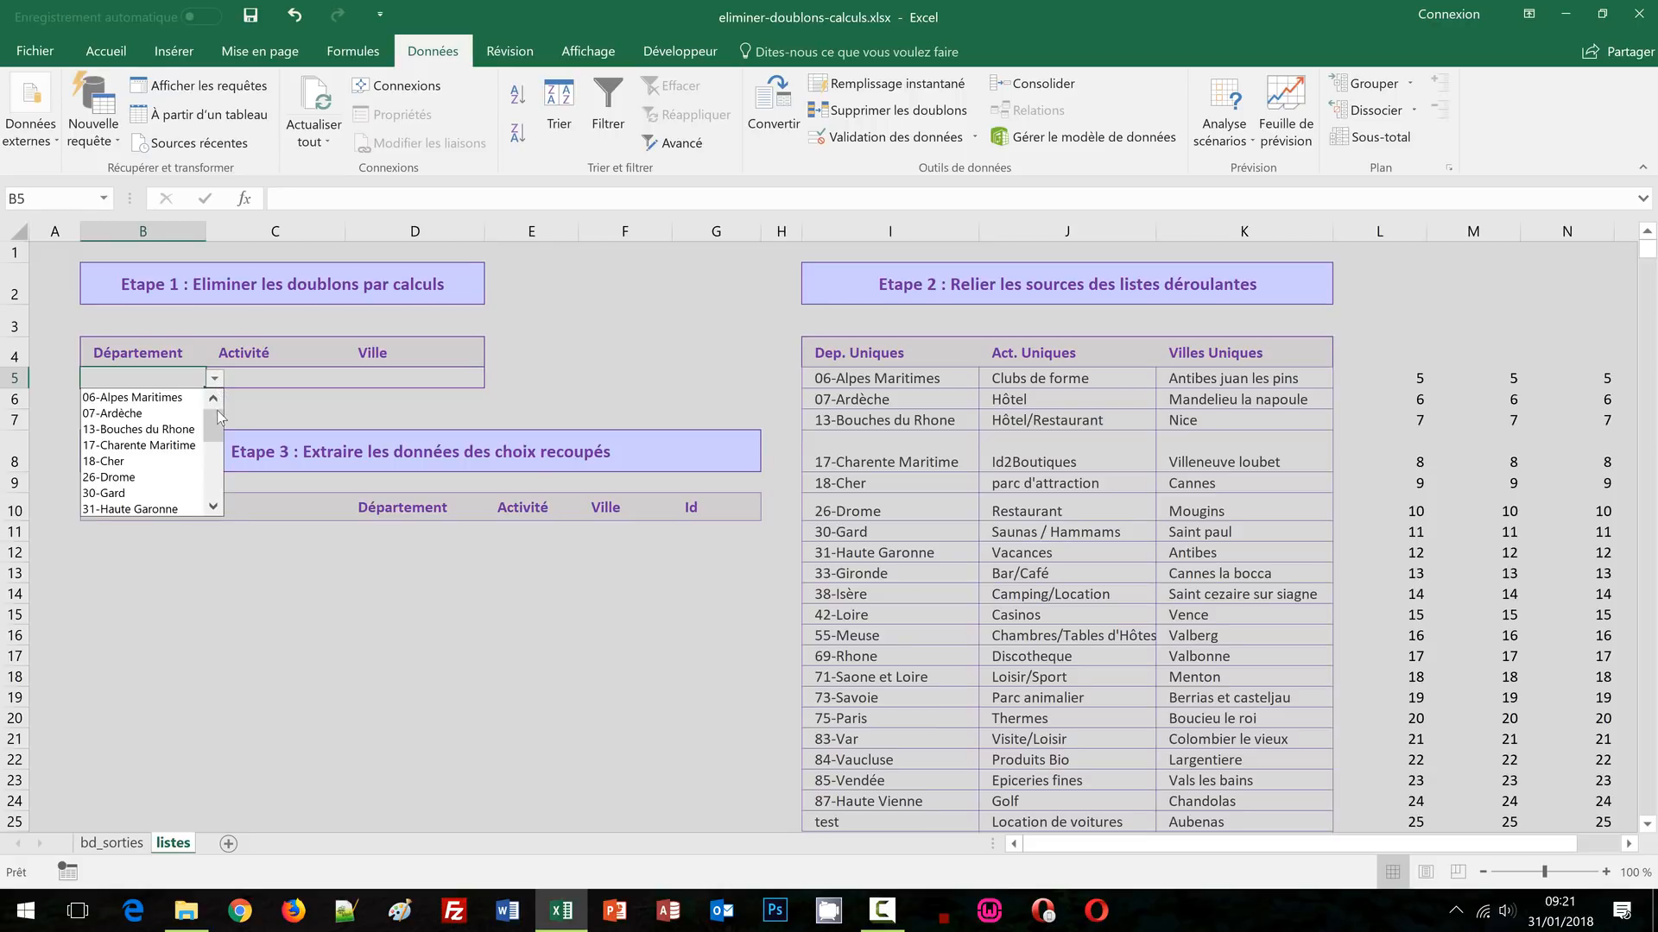
{"action": "left_click_drag", "start_coordinate": [215, 411], "coordinate": [216, 473]}
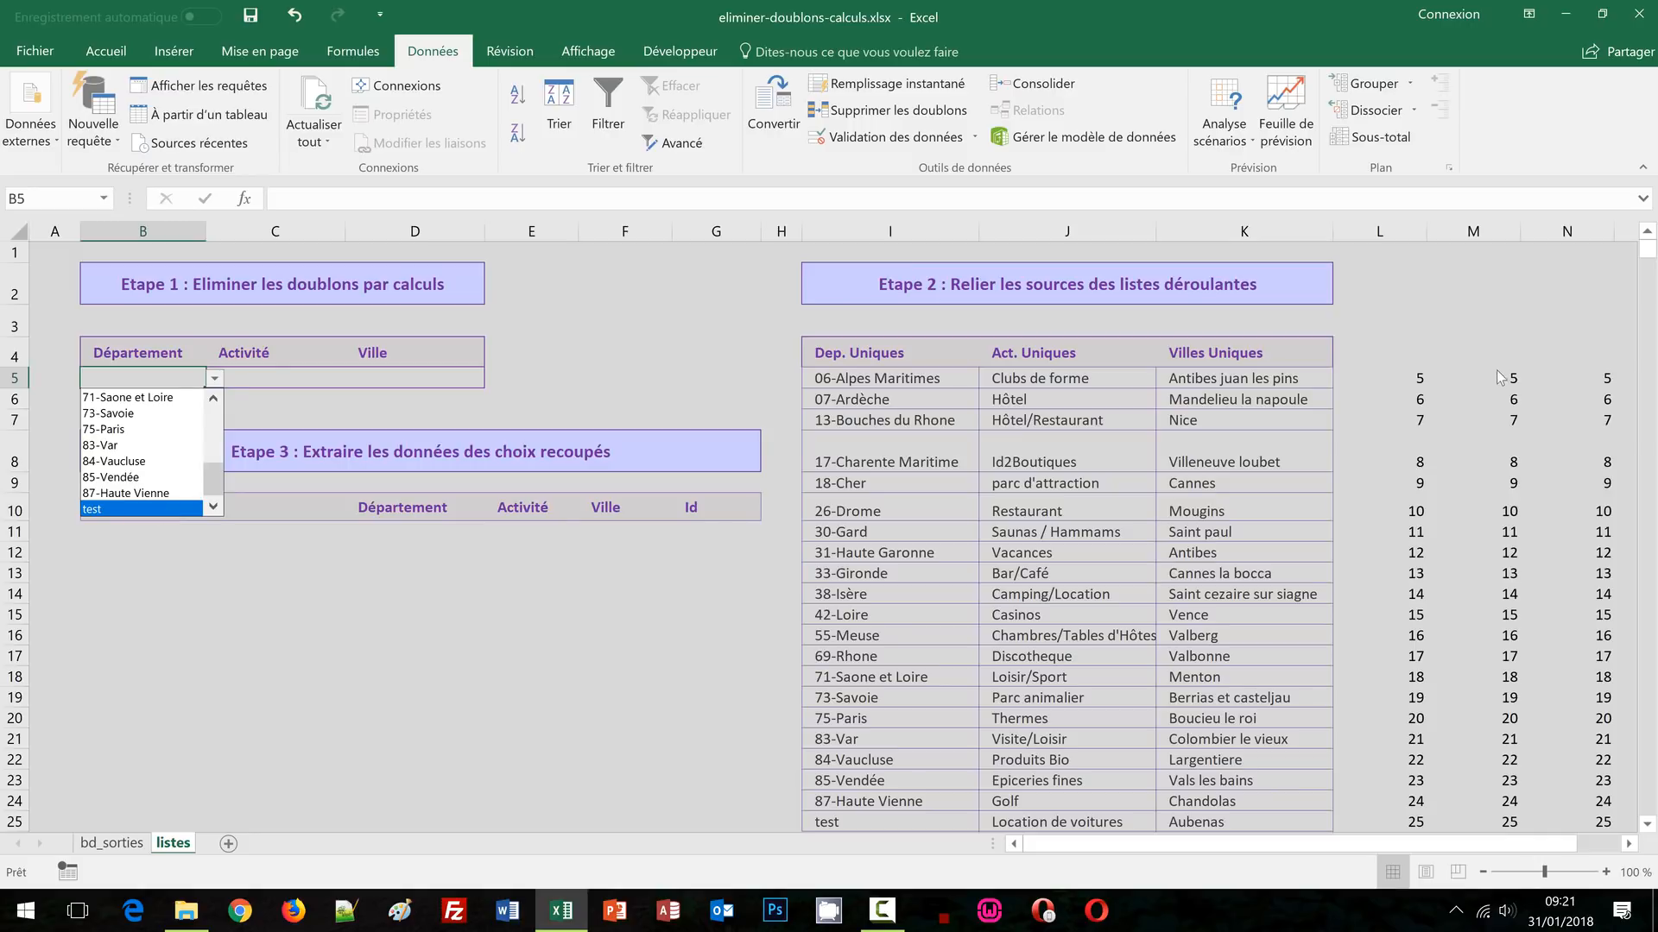
{"action": "key", "text": "Escape"}
Check the helper row number for row 25, then undo the test entry
{"action": "scroll", "coordinate": [1490, 364], "scroll_direction": "down", "scroll_amount": 3}
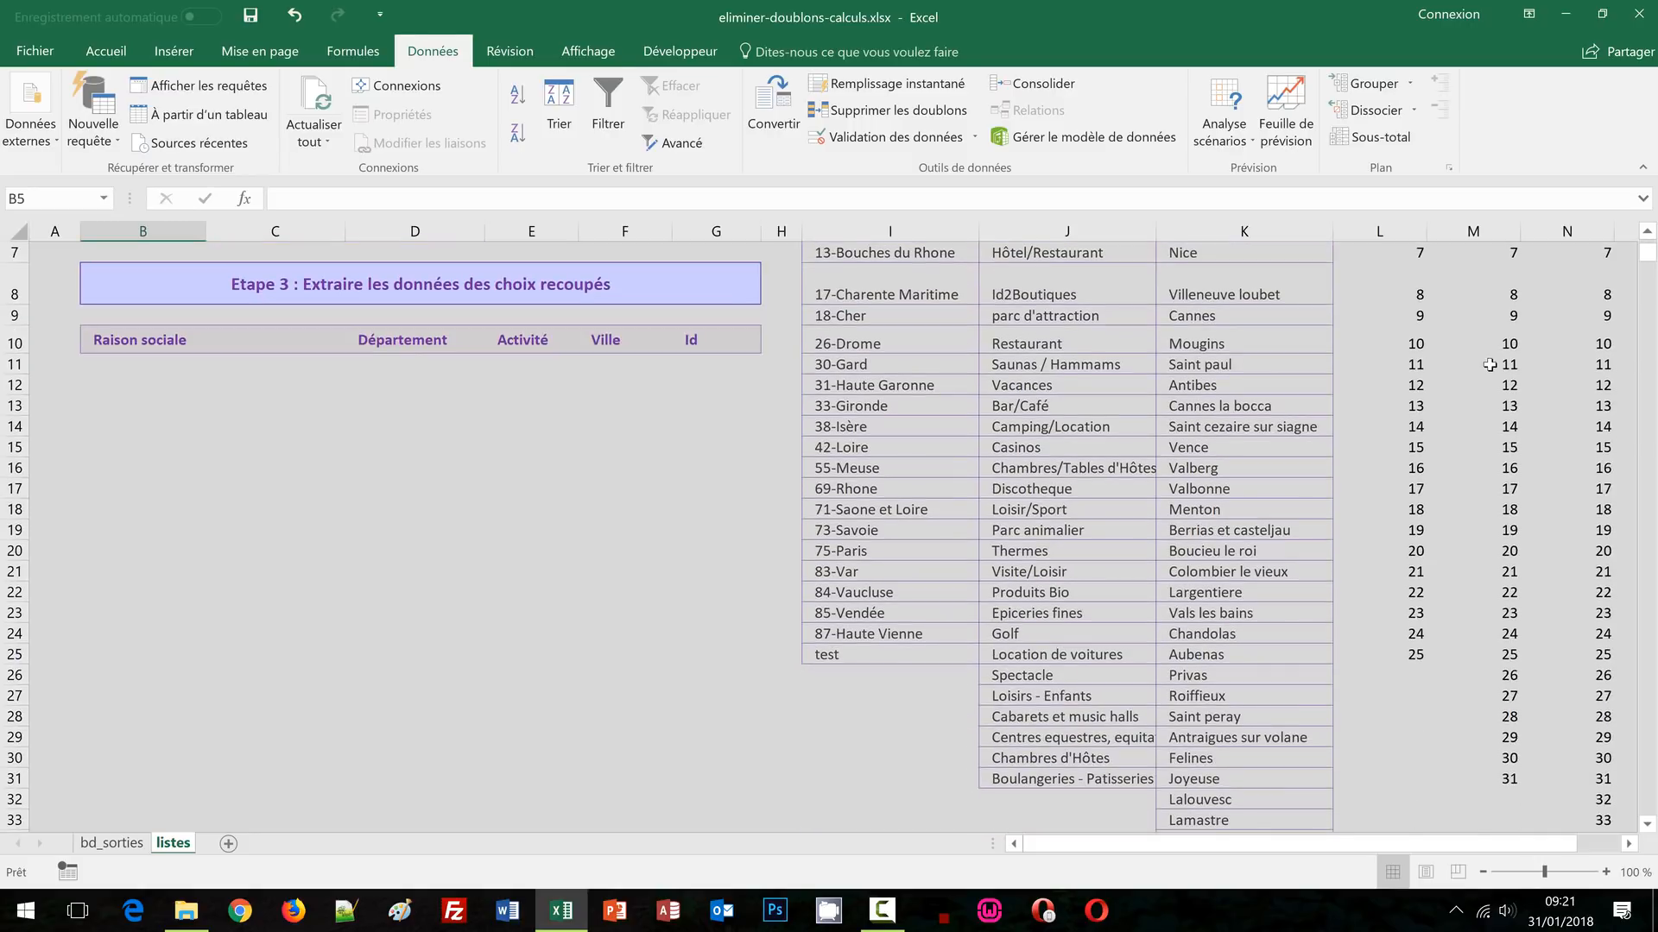
{"action": "left_click", "coordinate": [1427, 570]}
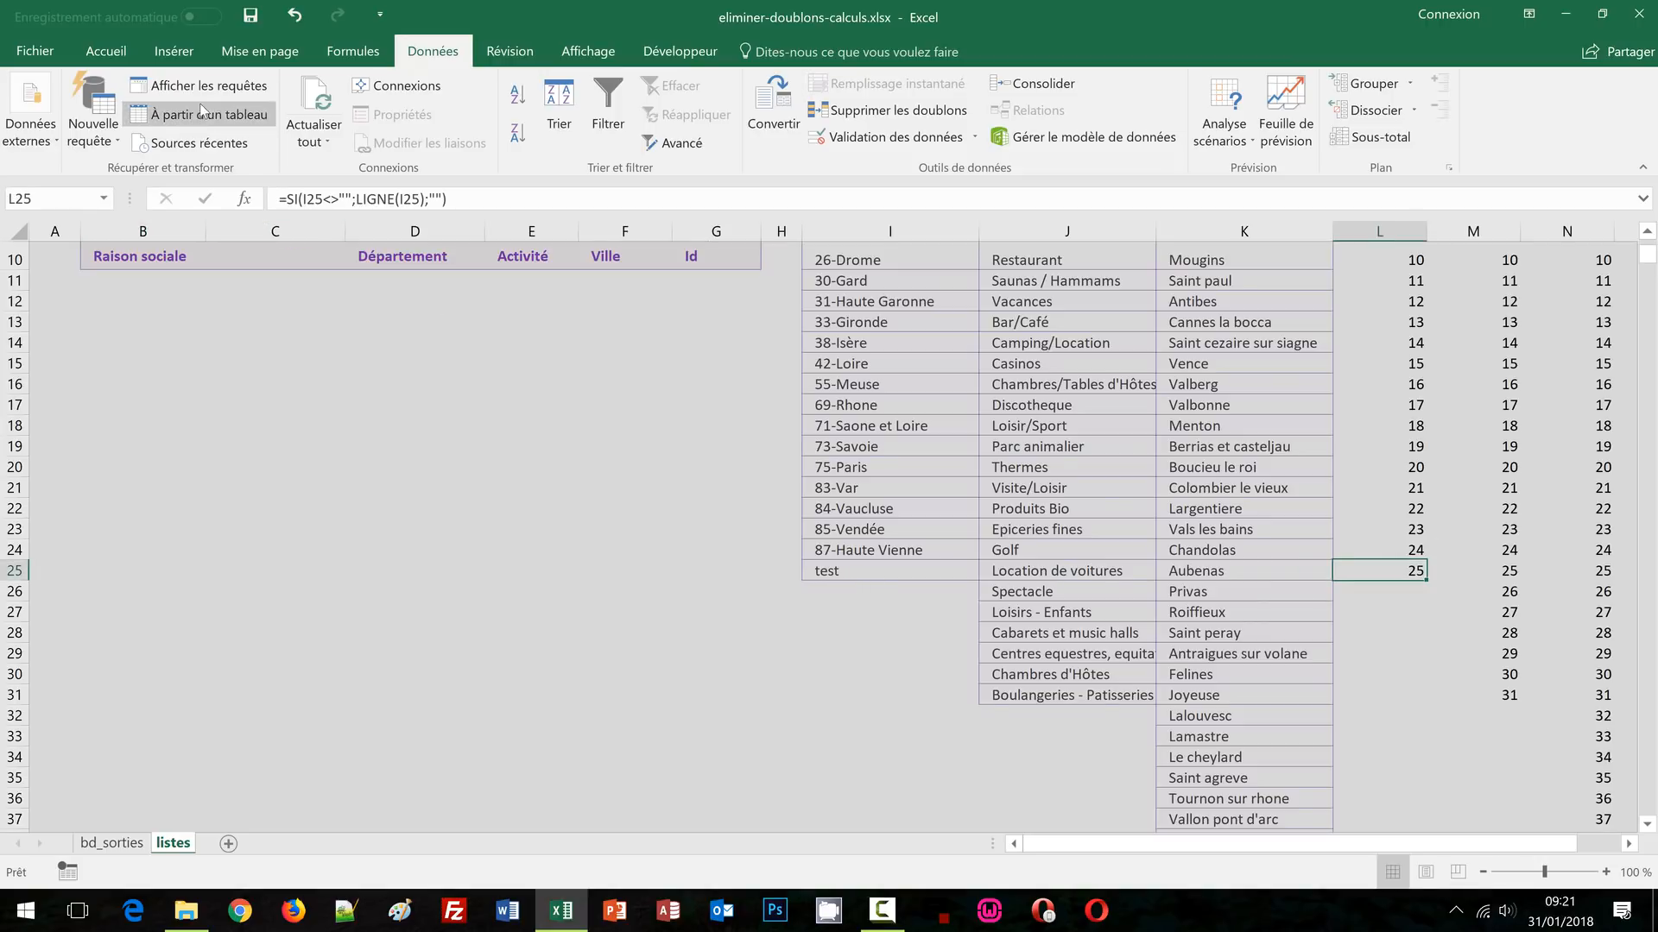
{"action": "left_click", "coordinate": [294, 16]}
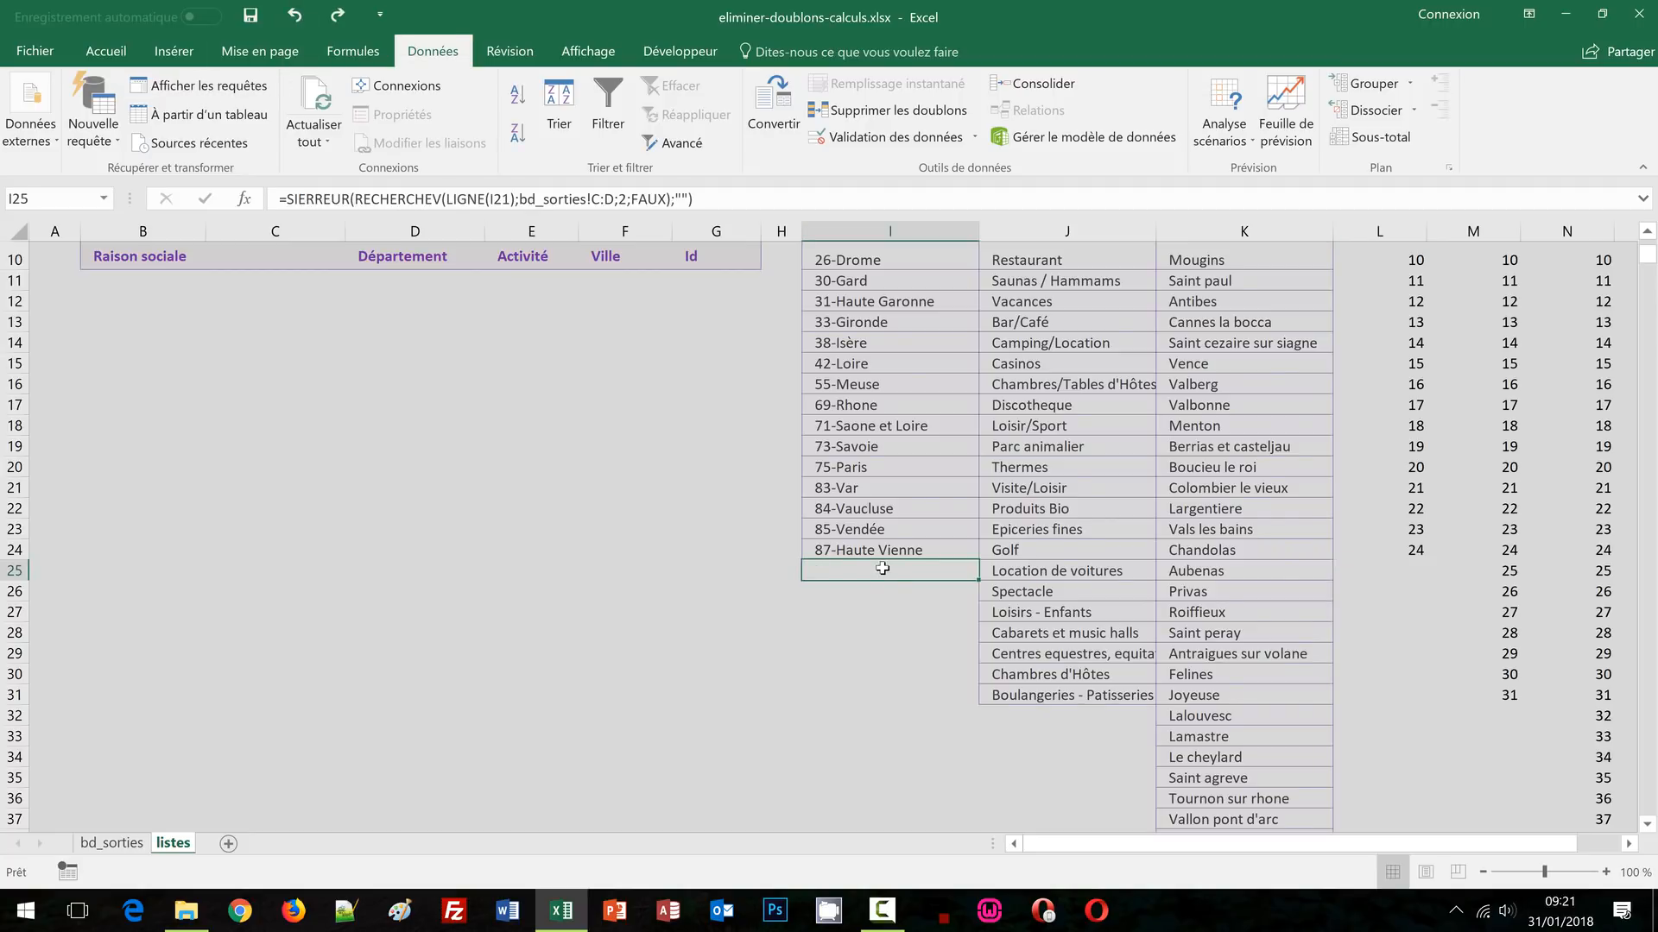
{"action": "scroll", "coordinate": [882, 569], "scroll_direction": "up", "scroll_amount": 3}
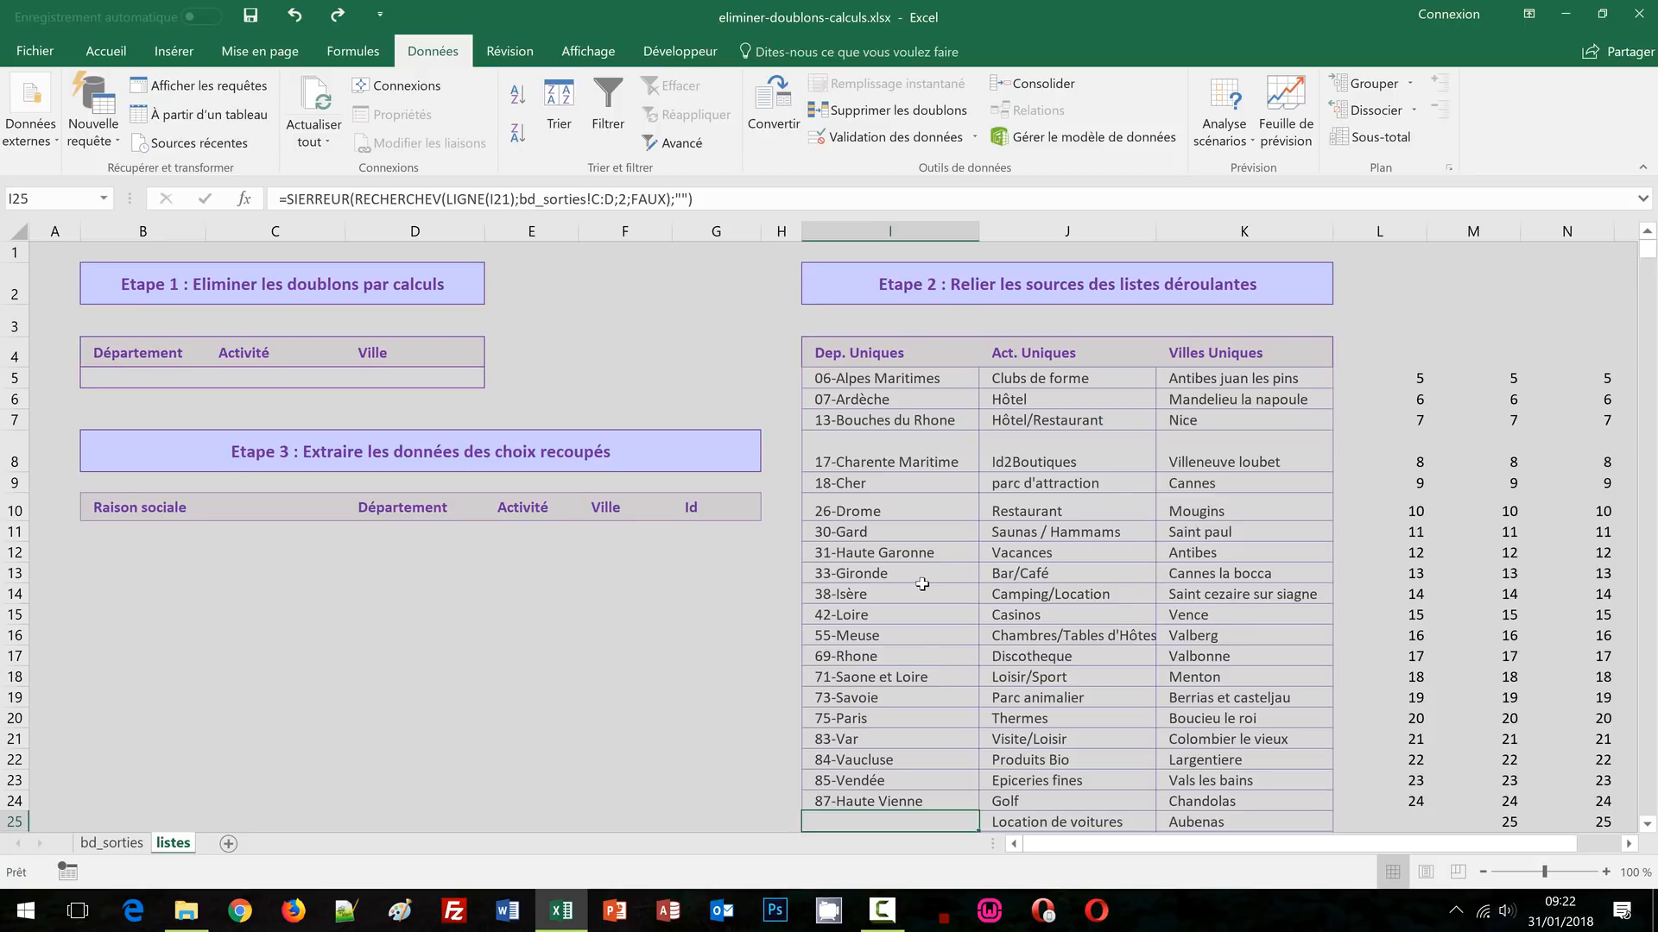
Give C5 a Liste validation with source =decaler($J$5;0;0;nb($M:$M))
{"action": "left_click", "coordinate": [266, 382]}
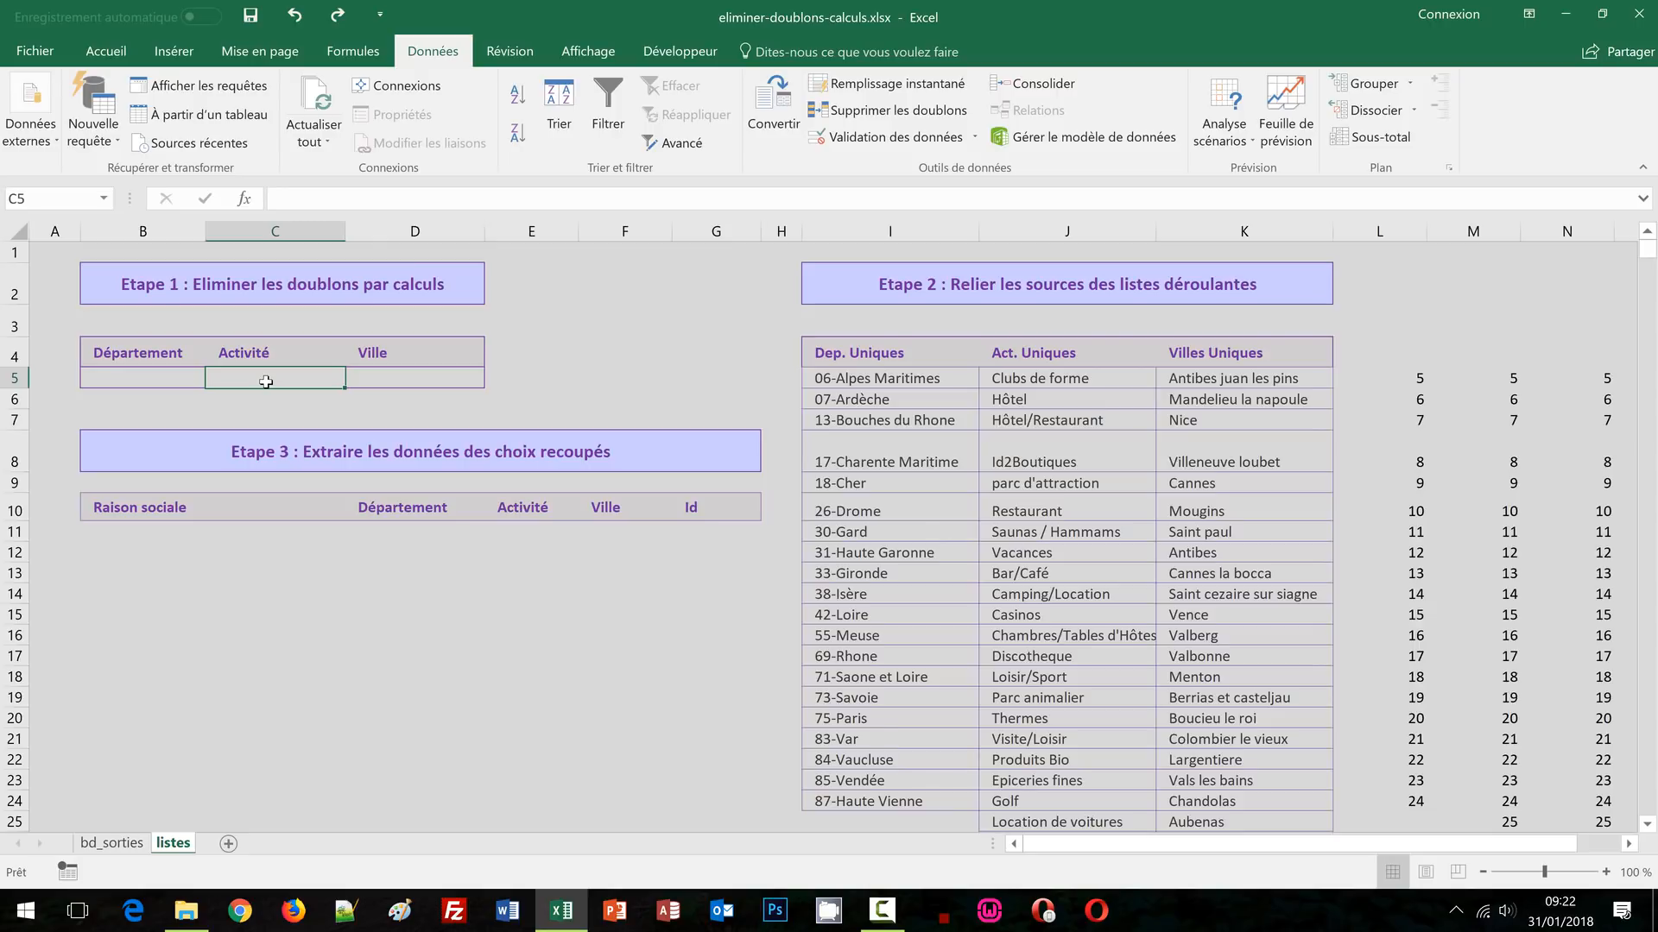
{"action": "left_click", "coordinate": [893, 138]}
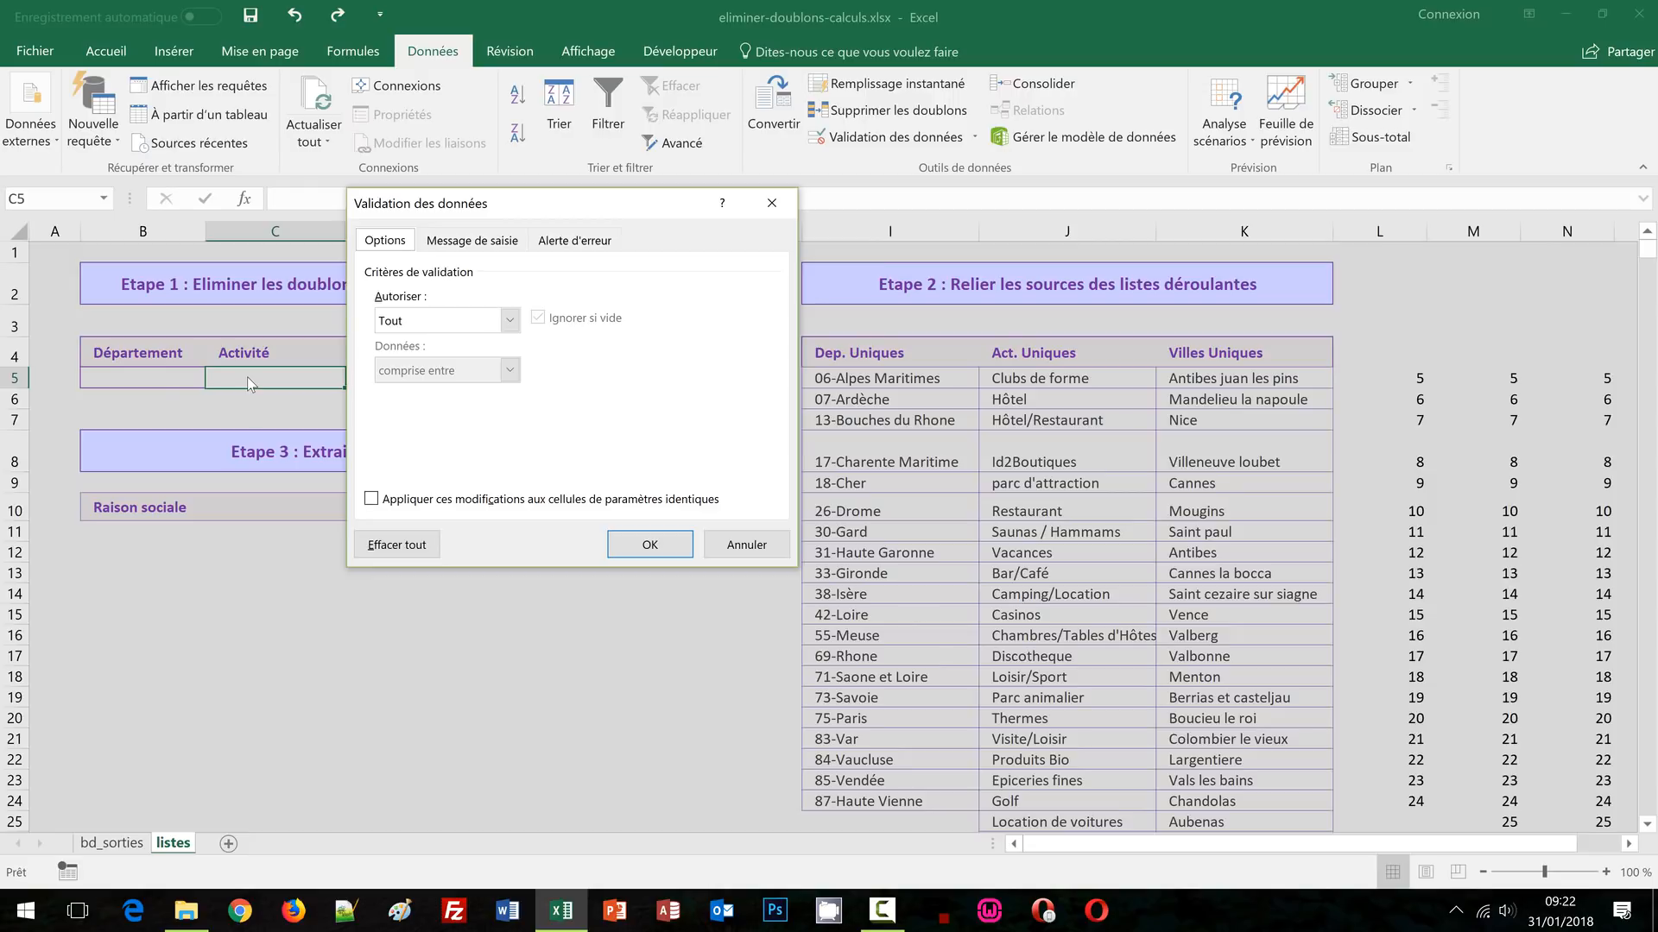
{"action": "left_click", "coordinate": [509, 322]}
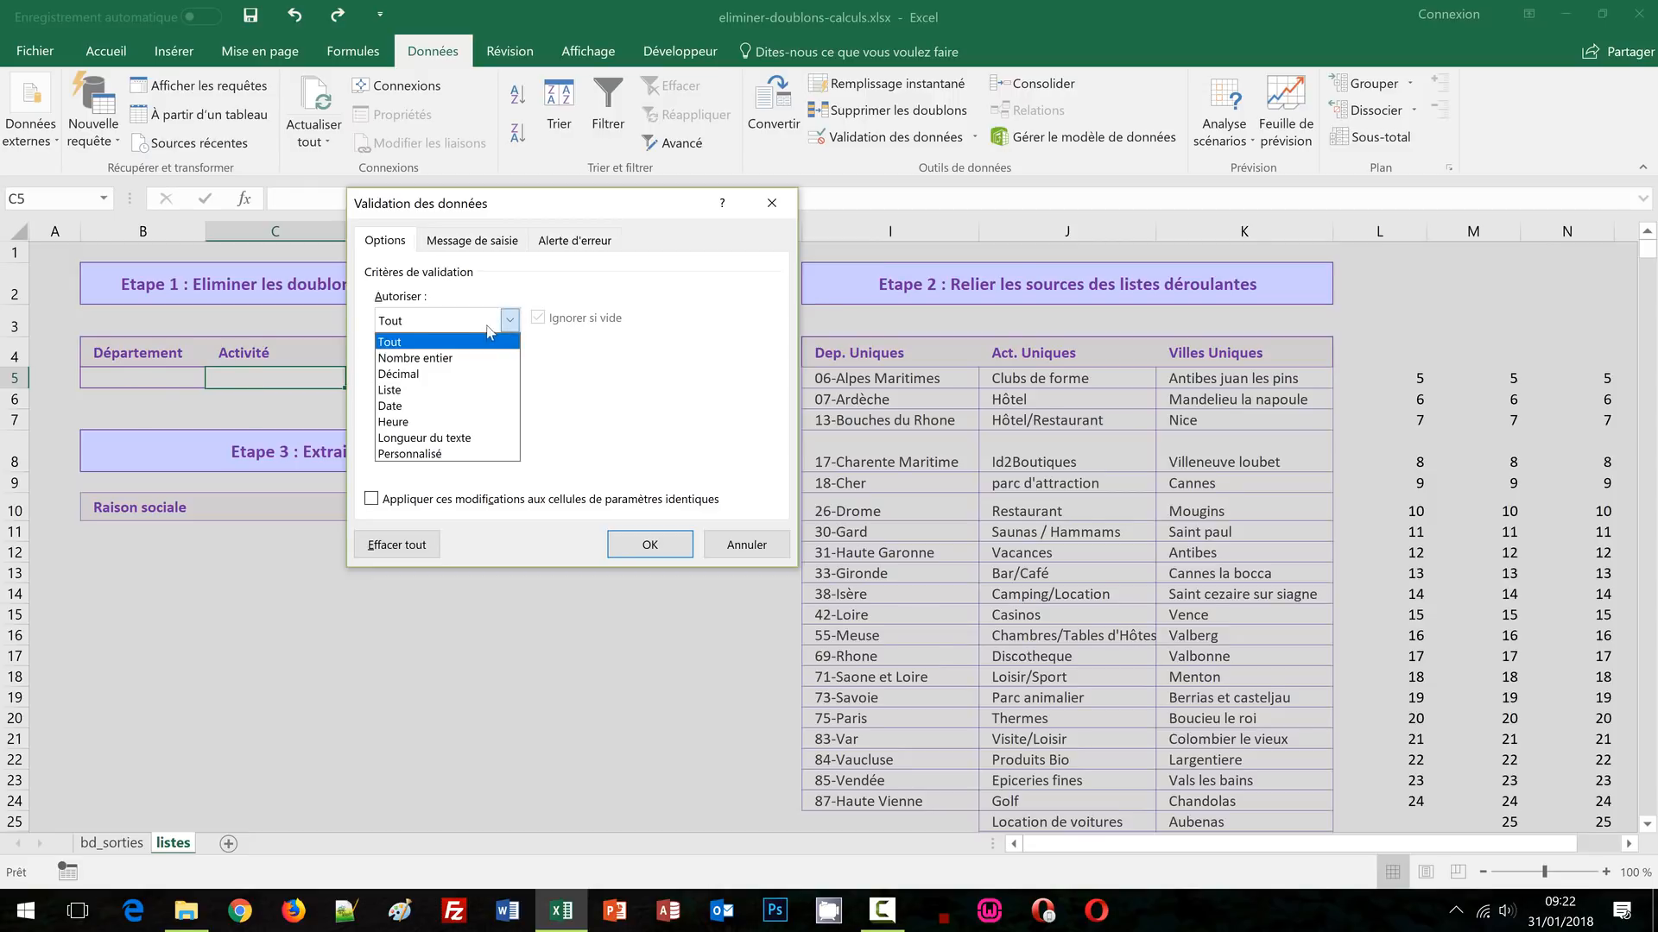
{"action": "left_click", "coordinate": [423, 388]}
{"action": "left_click", "coordinate": [418, 421]}
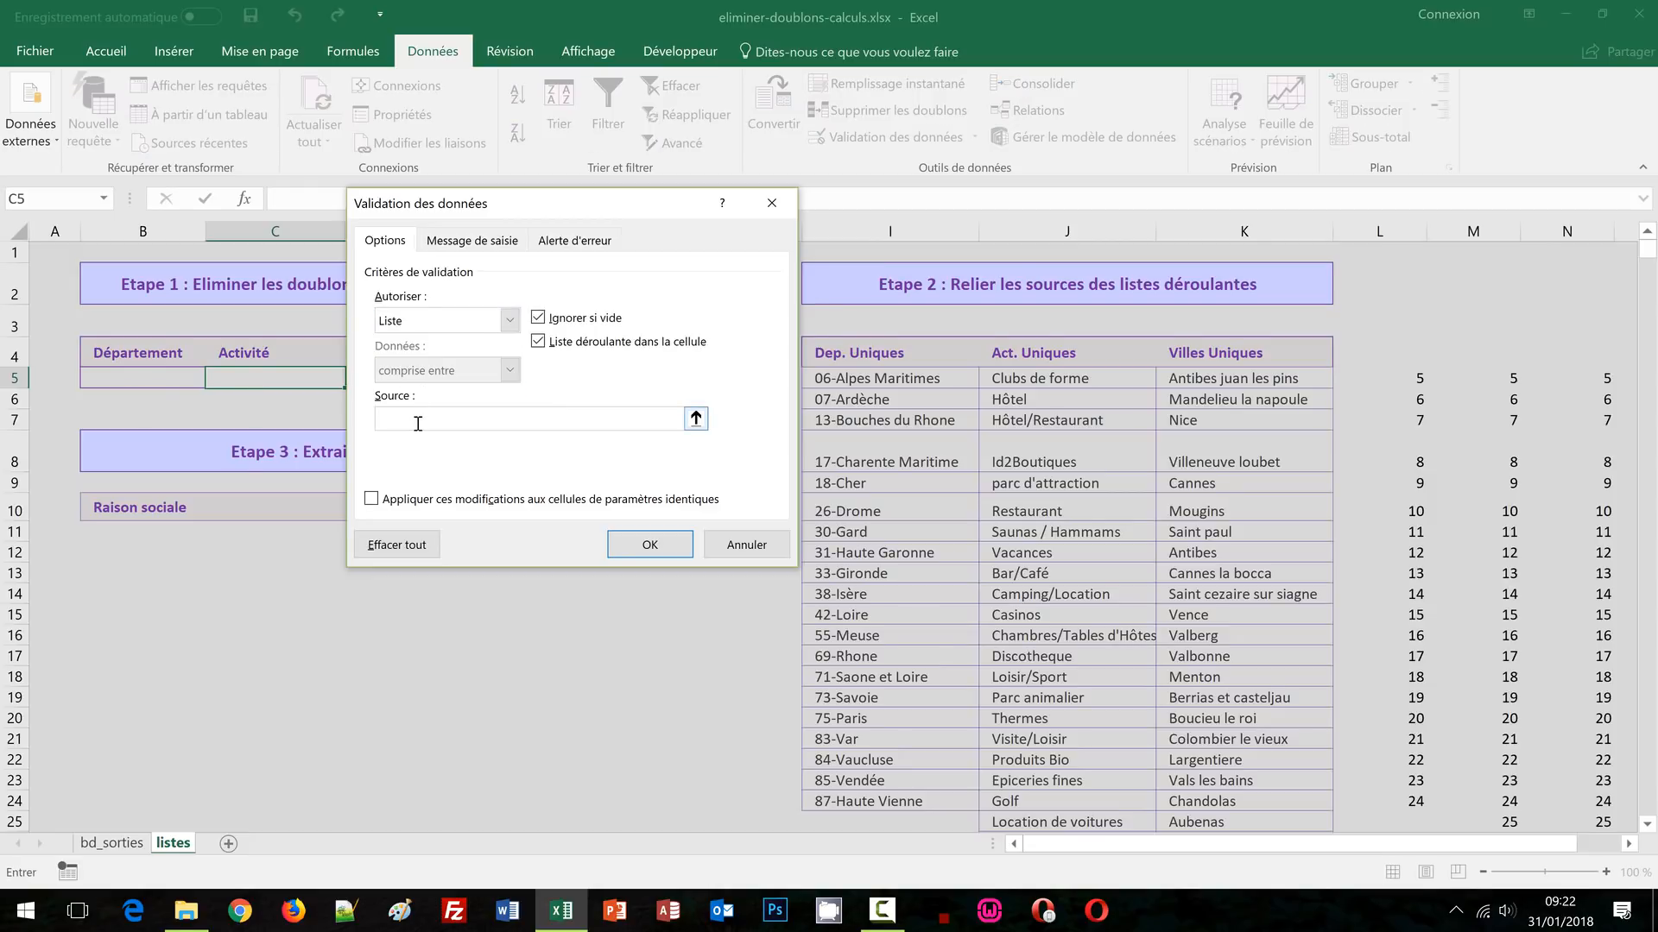
{"action": "key", "text": "ctrl+v"}
{"action": "key", "text": "BackSpace"}
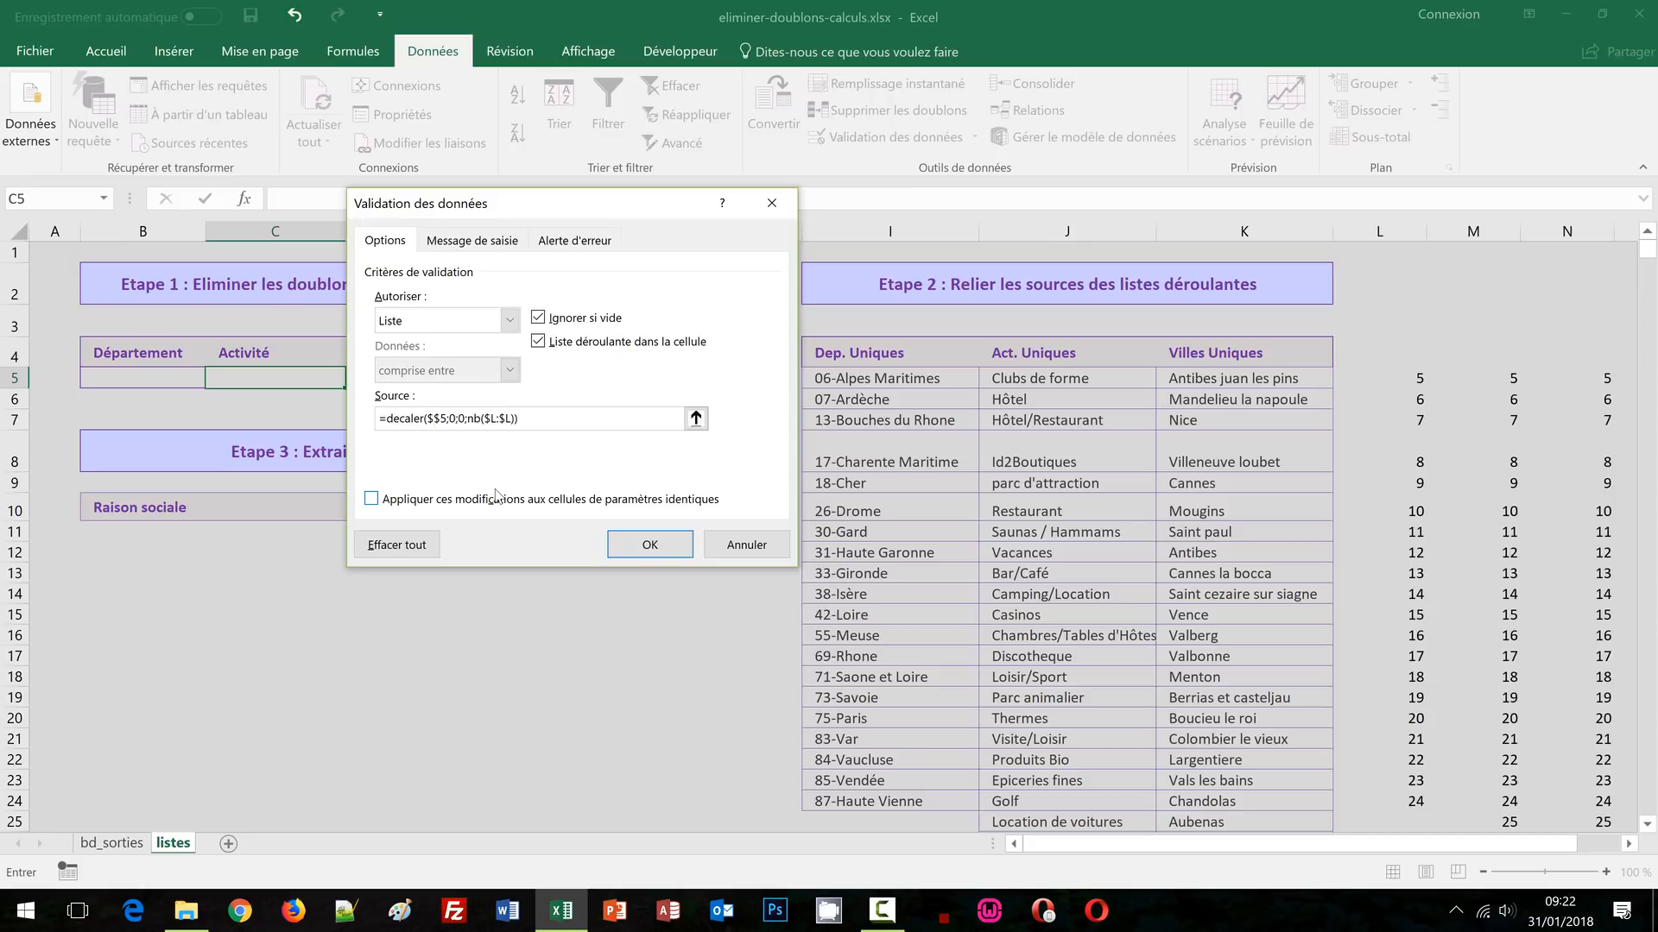
{"action": "type", "text": "J"}
{"action": "left_click", "coordinate": [497, 418]}
{"action": "key", "text": "Delete"}
{"action": "type", "text": "M"}
{"action": "left_click", "coordinate": [650, 546]}
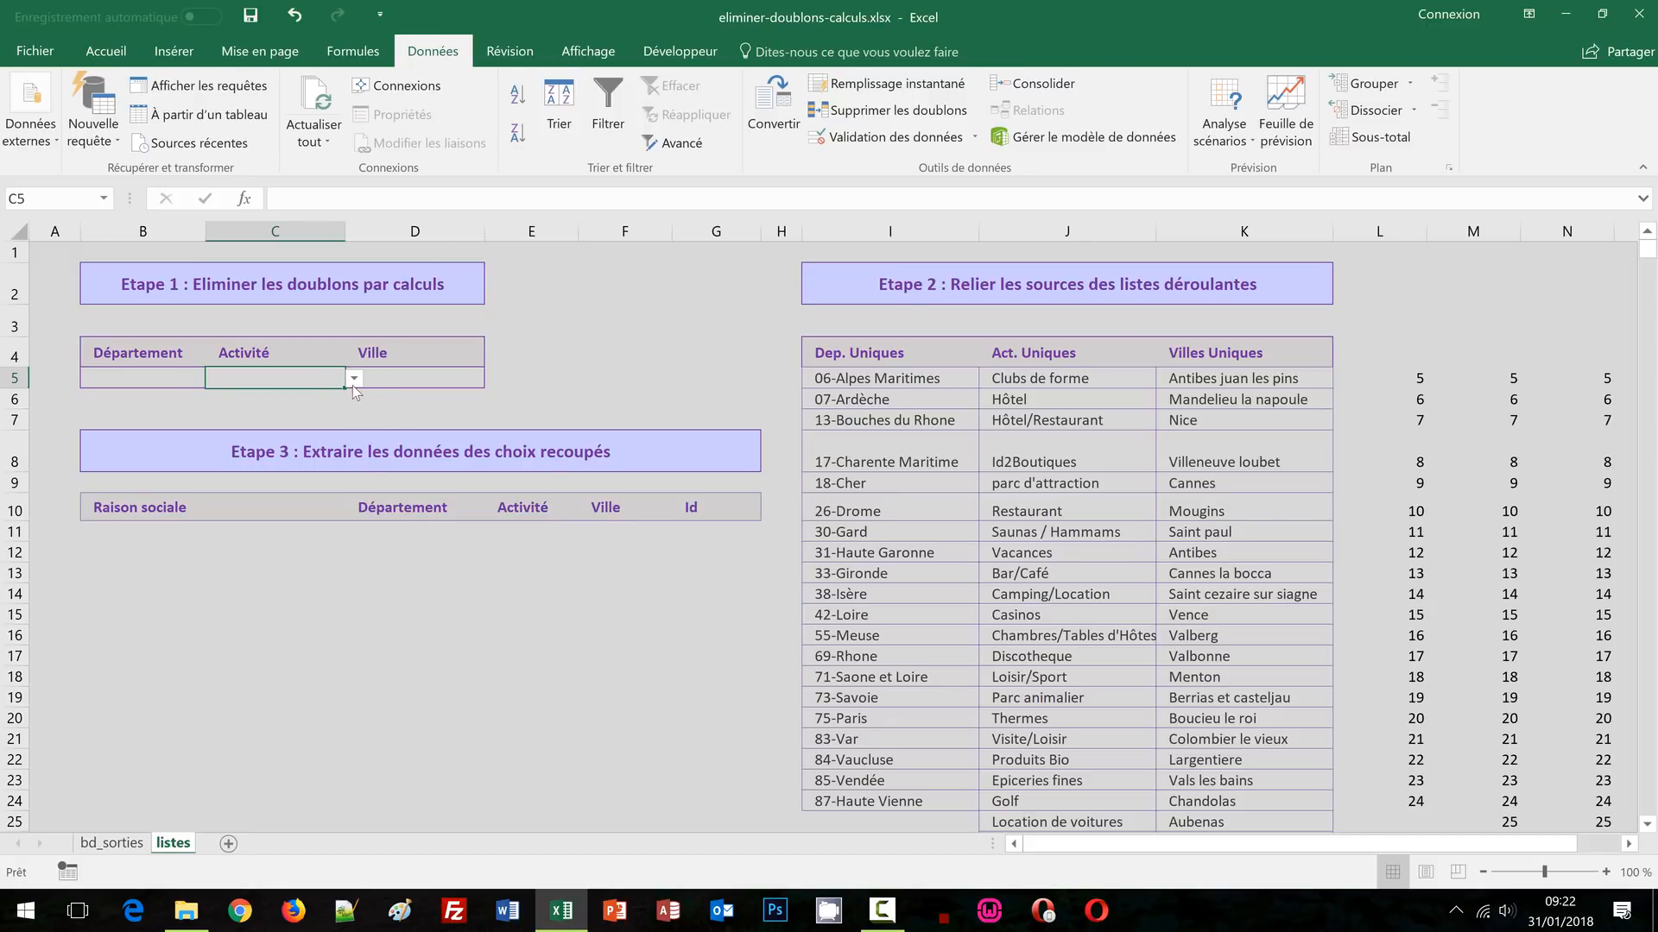
Test the C5 dropdown by scrolling through its activity list, through Boulangeries - Patisseries
{"action": "left_click", "coordinate": [353, 381]}
{"action": "left_click_drag", "start_coordinate": [357, 423], "coordinate": [354, 525]}
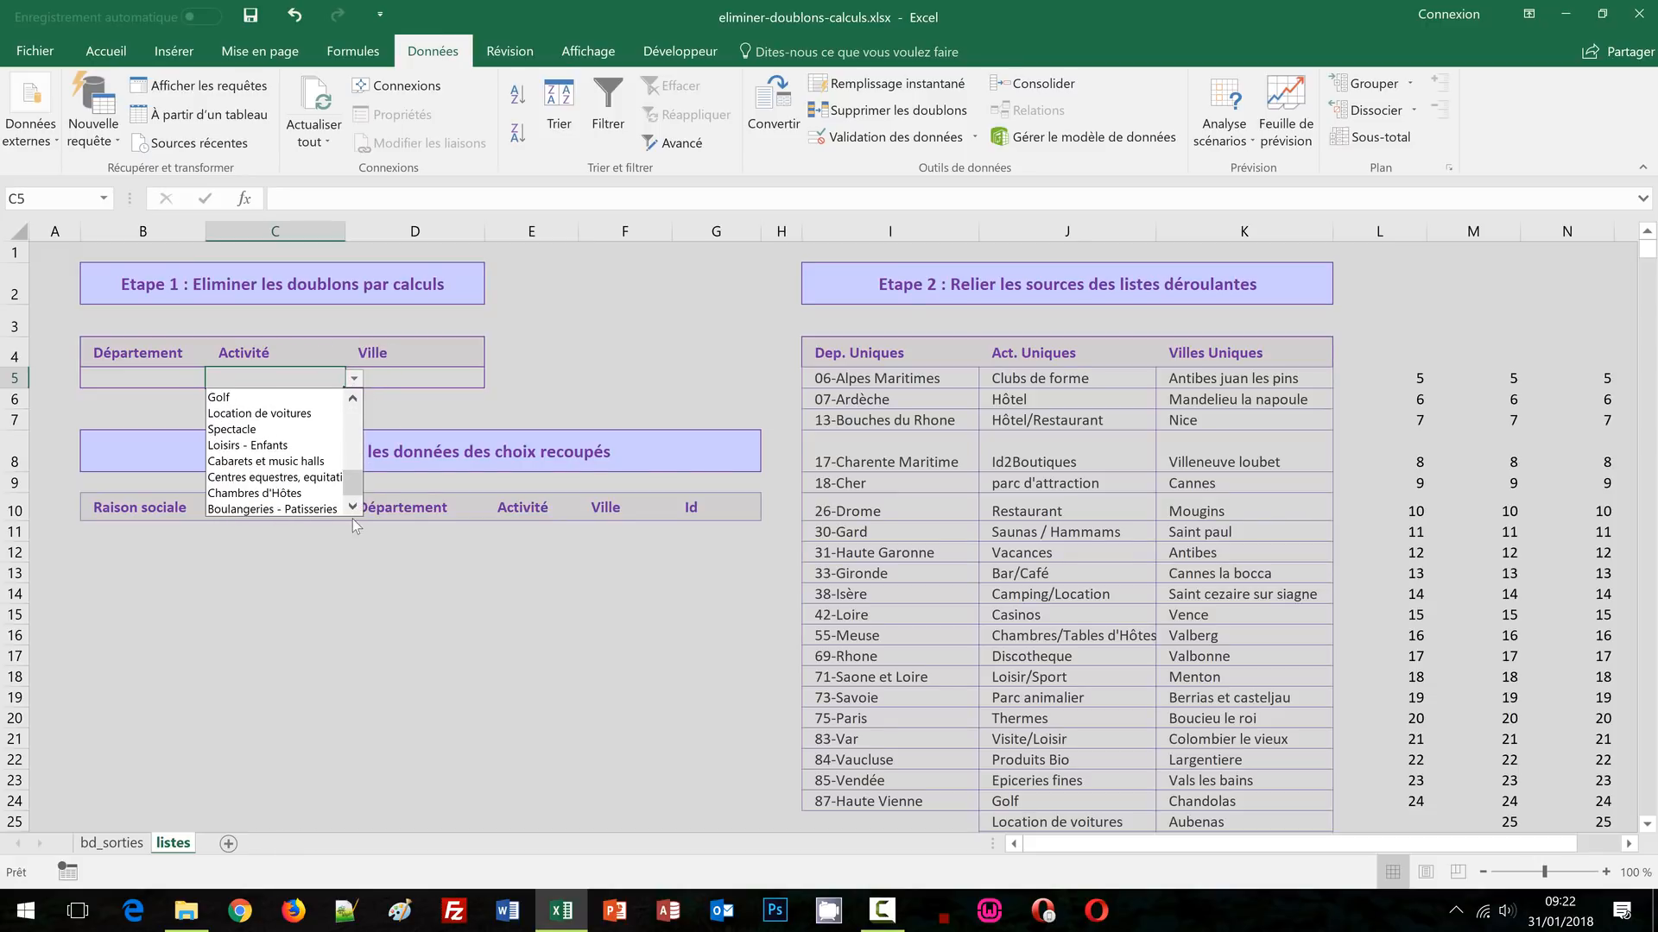
{"action": "scroll", "coordinate": [1074, 568], "scroll_direction": "down", "scroll_amount": 3}
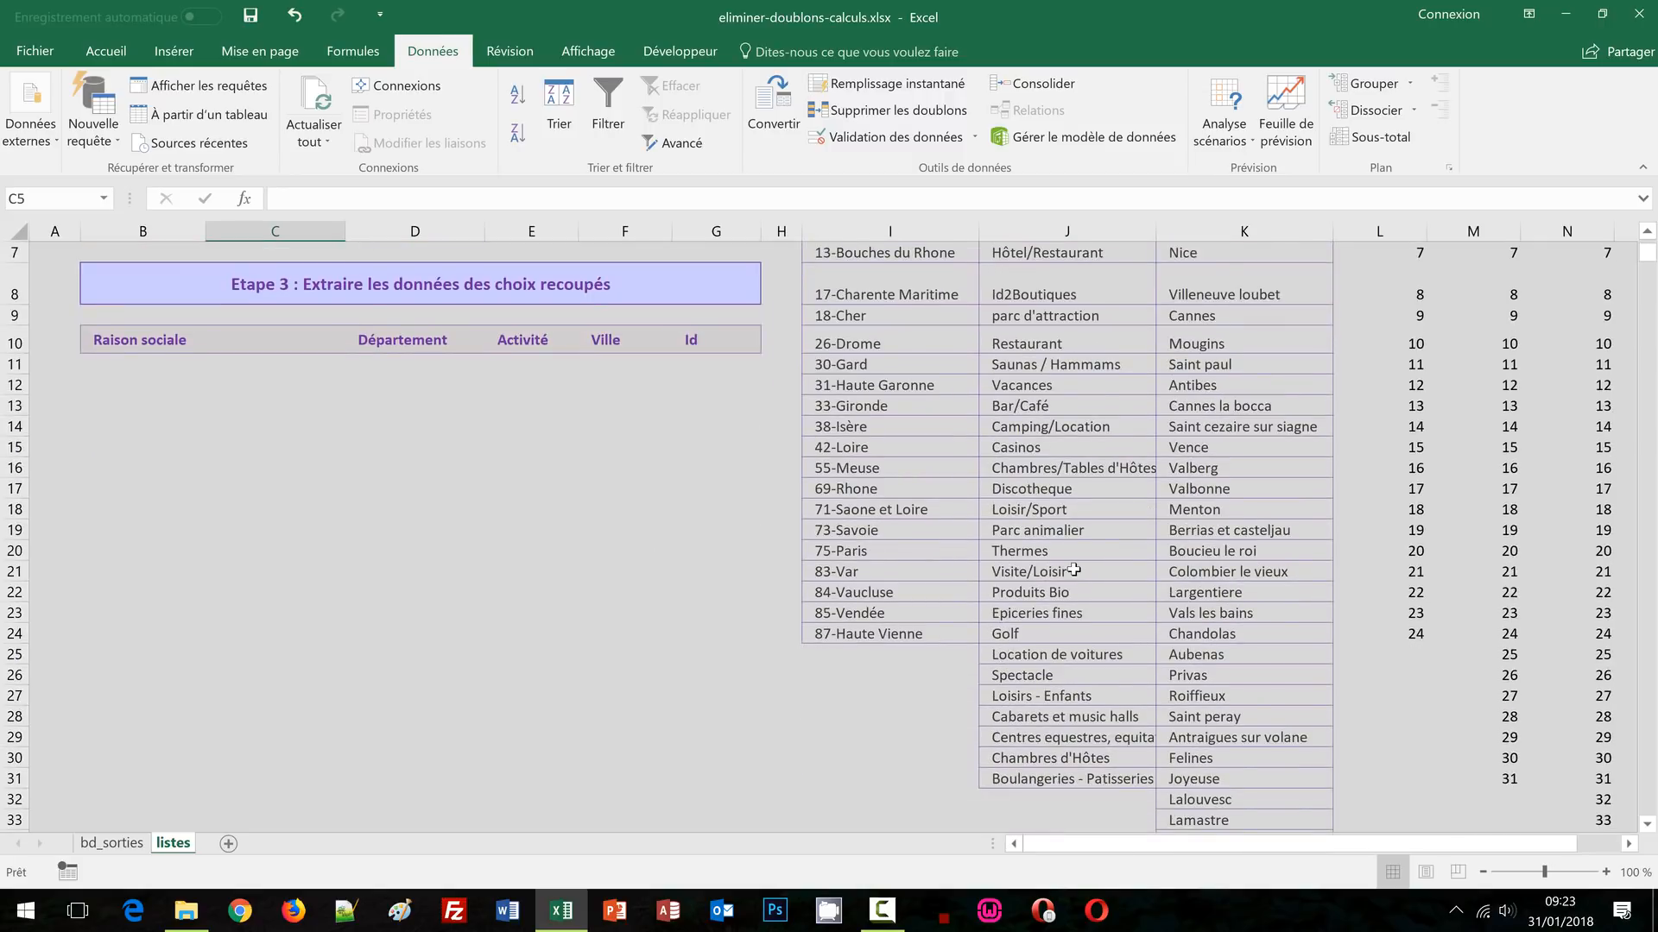
{"action": "scroll", "coordinate": [1063, 424], "scroll_direction": "up", "scroll_amount": 2}
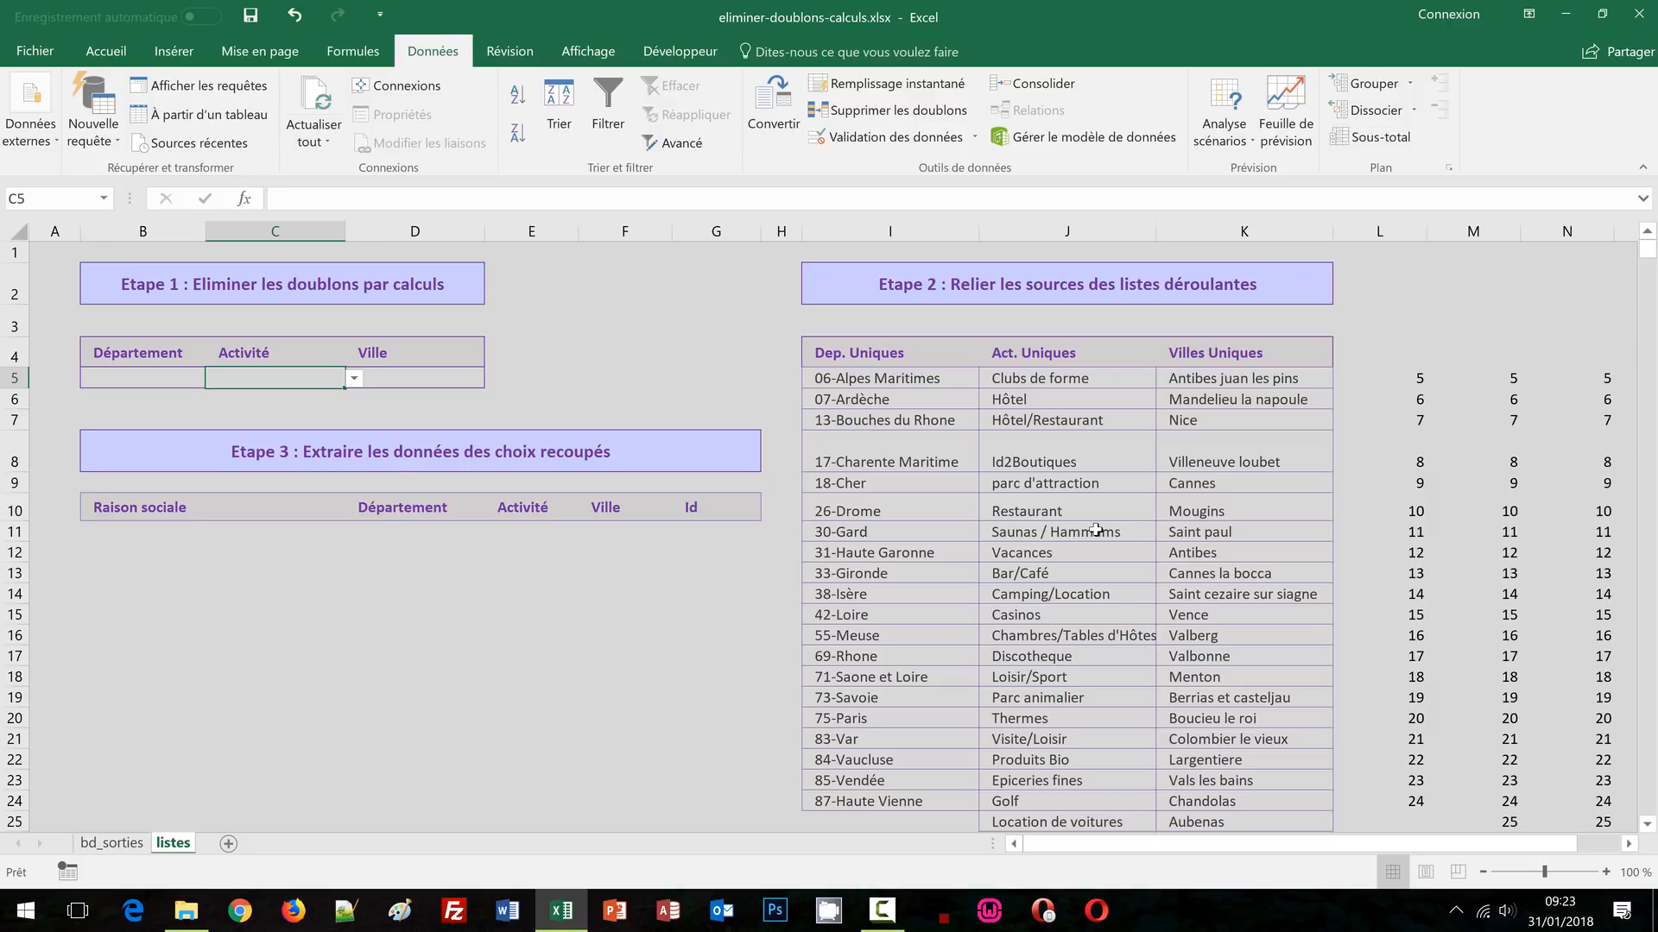
{"action": "left_click", "coordinate": [435, 382]}
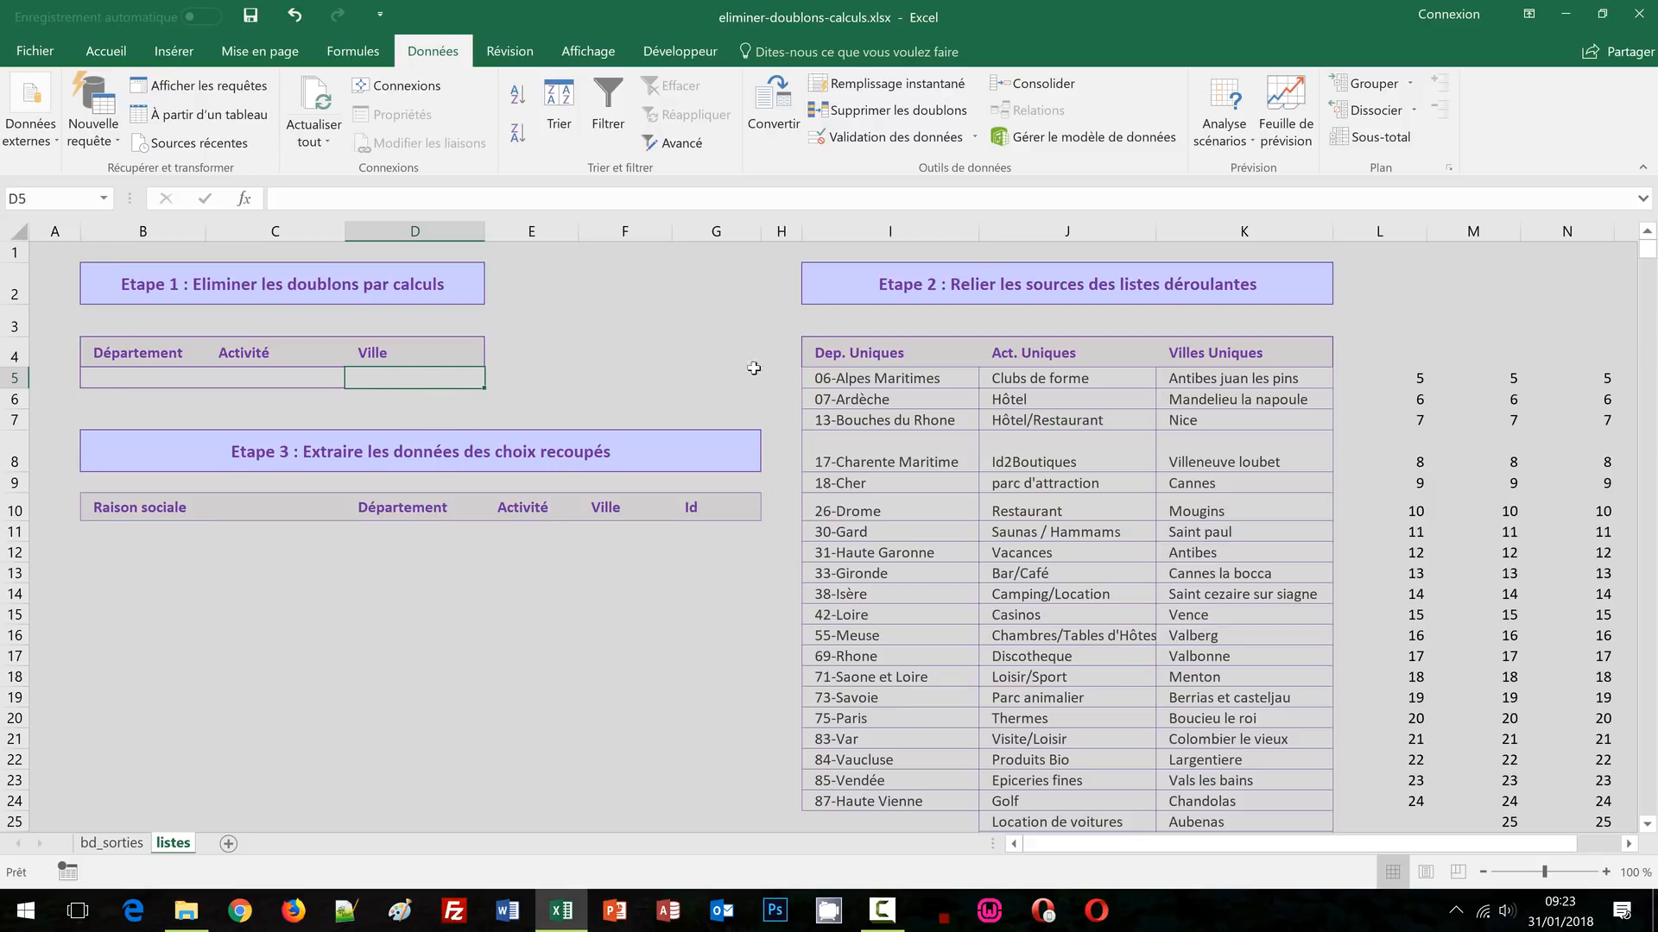
Set D5's validation type to Liste and paste in the earlier OFFSET source formula
{"action": "left_click", "coordinate": [877, 142]}
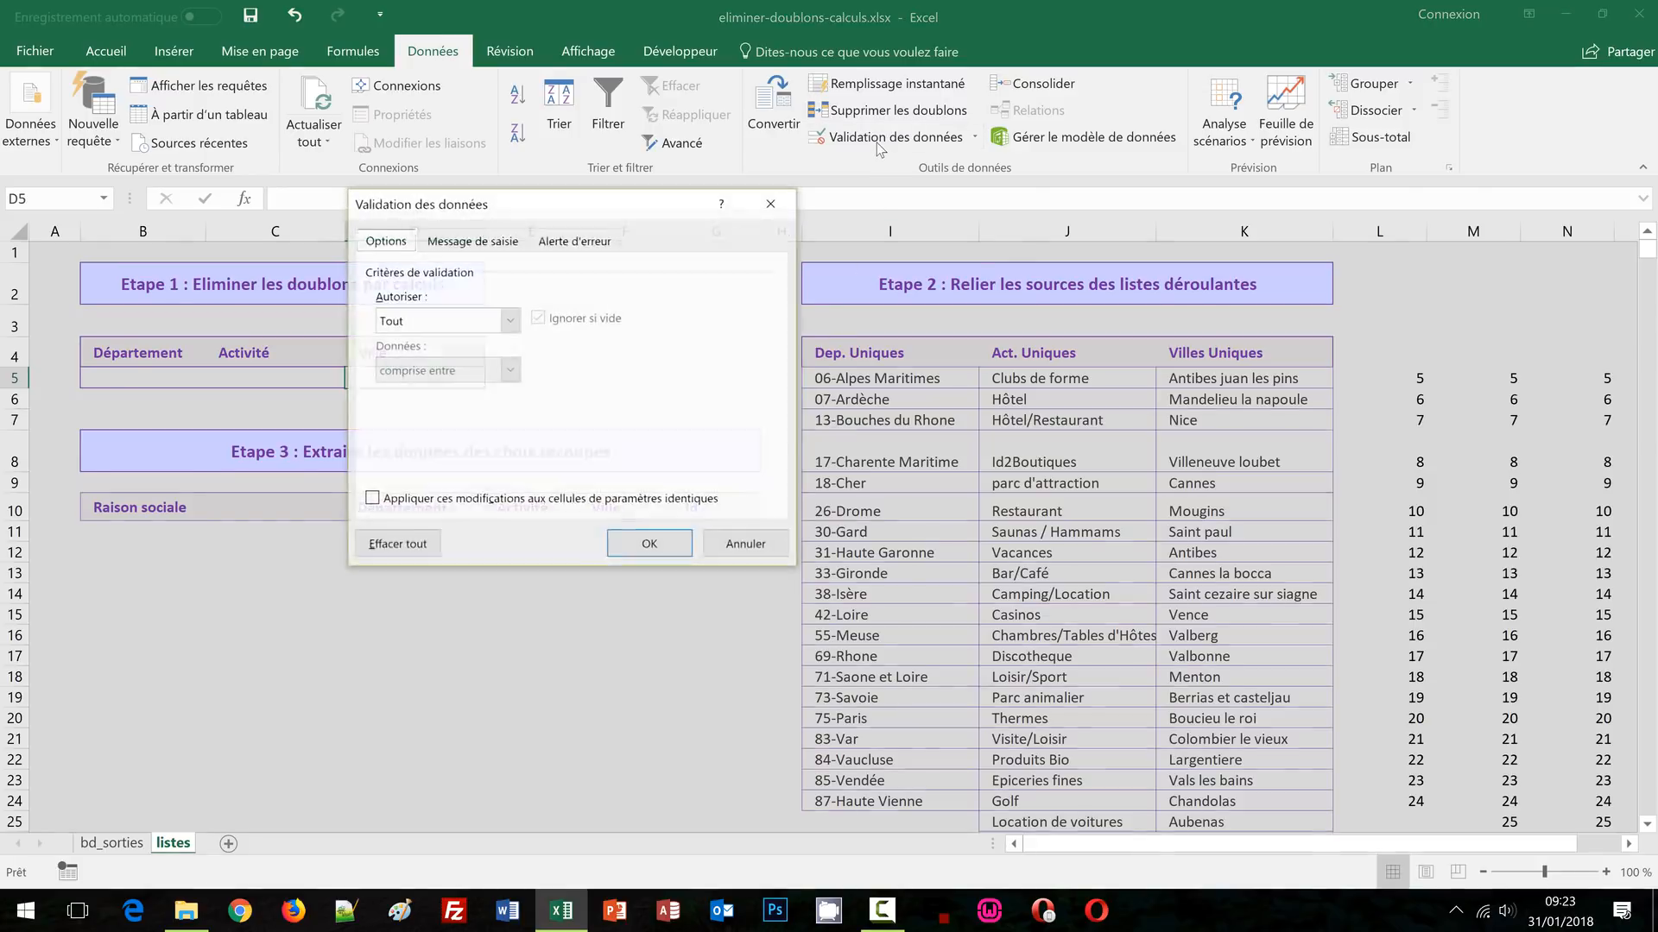
{"action": "left_click", "coordinate": [494, 325]}
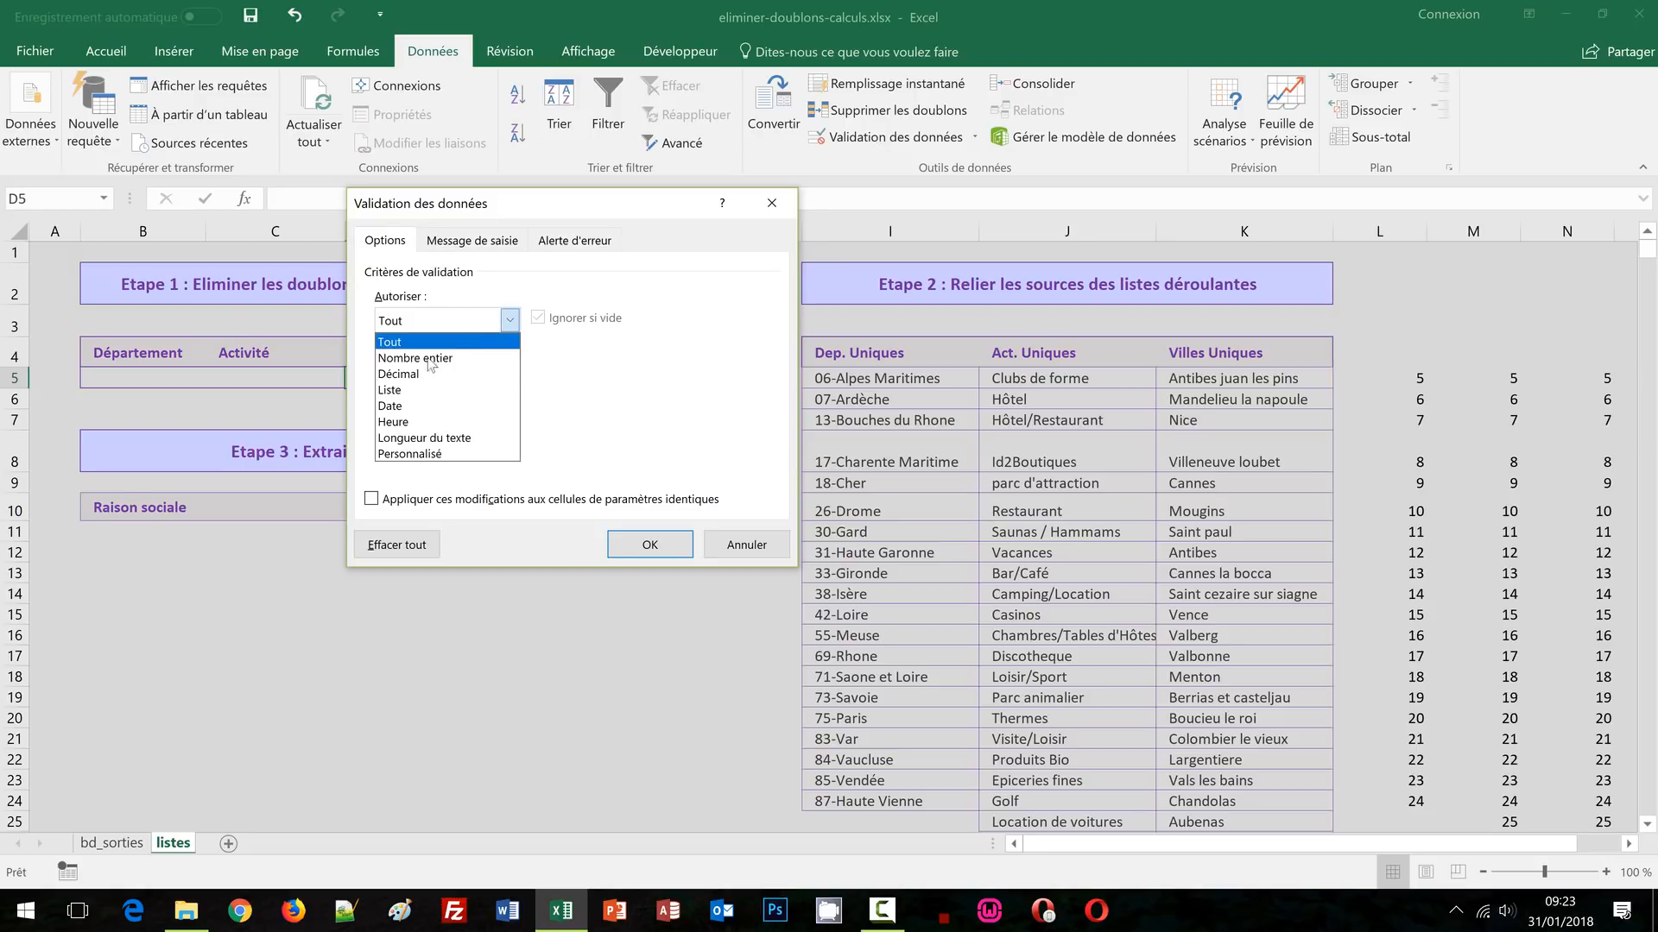
{"action": "left_click", "coordinate": [423, 382]}
{"action": "left_click", "coordinate": [423, 413]}
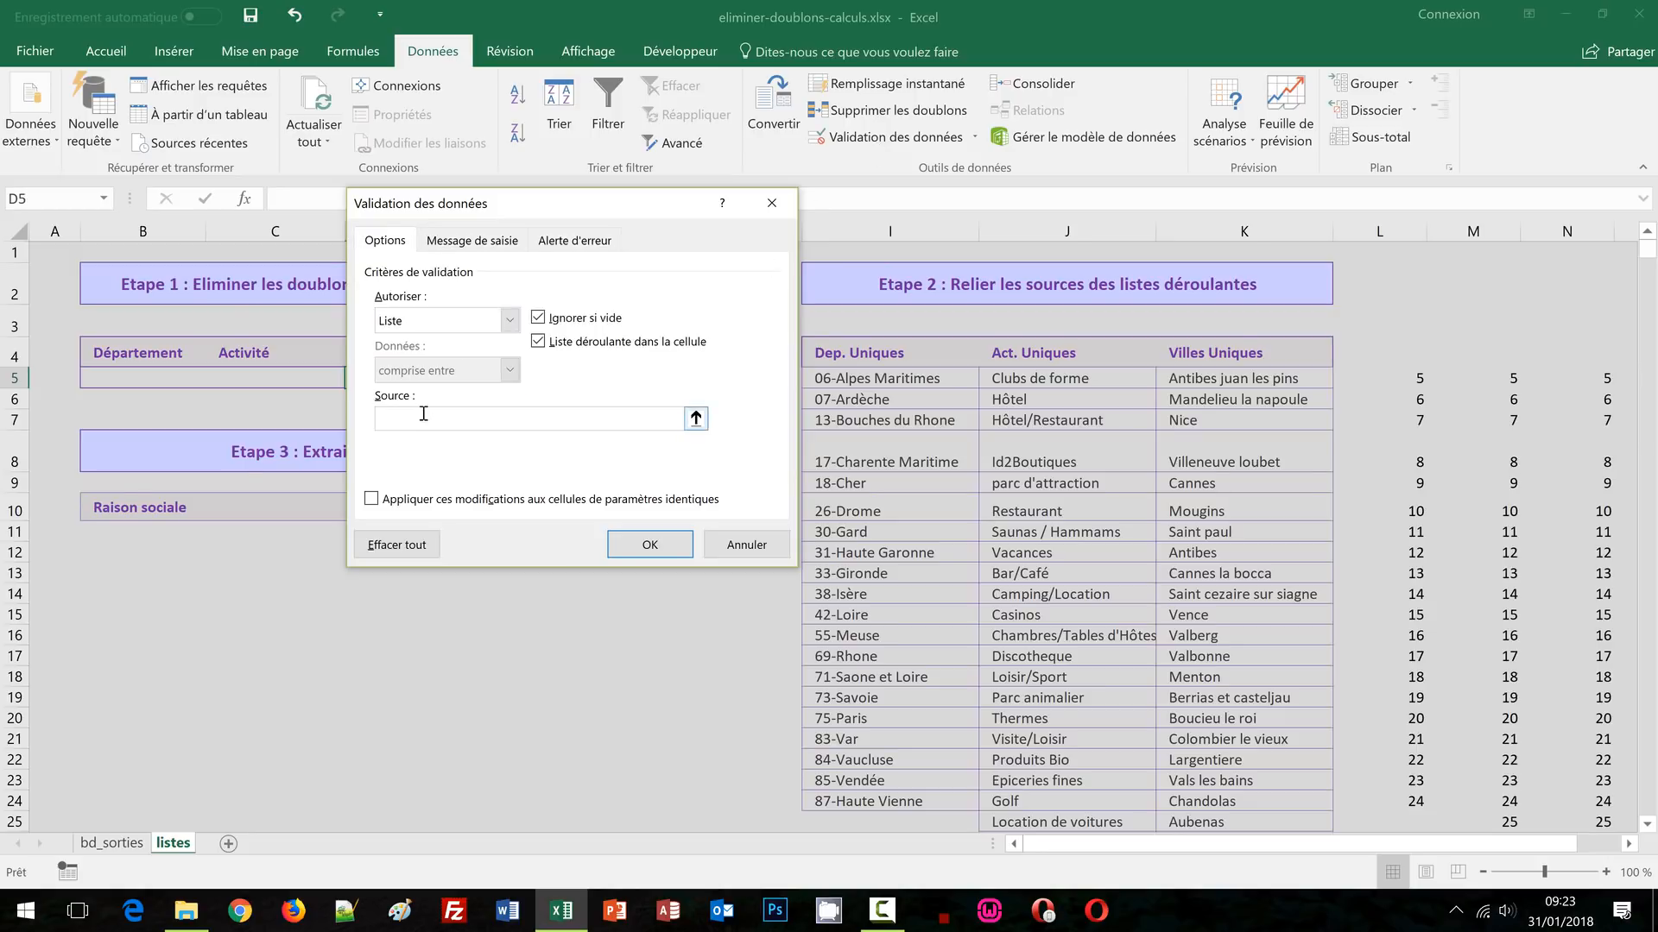
{"action": "type", "text": "=decaler($L$5;0;0;nb($L:$L))"}
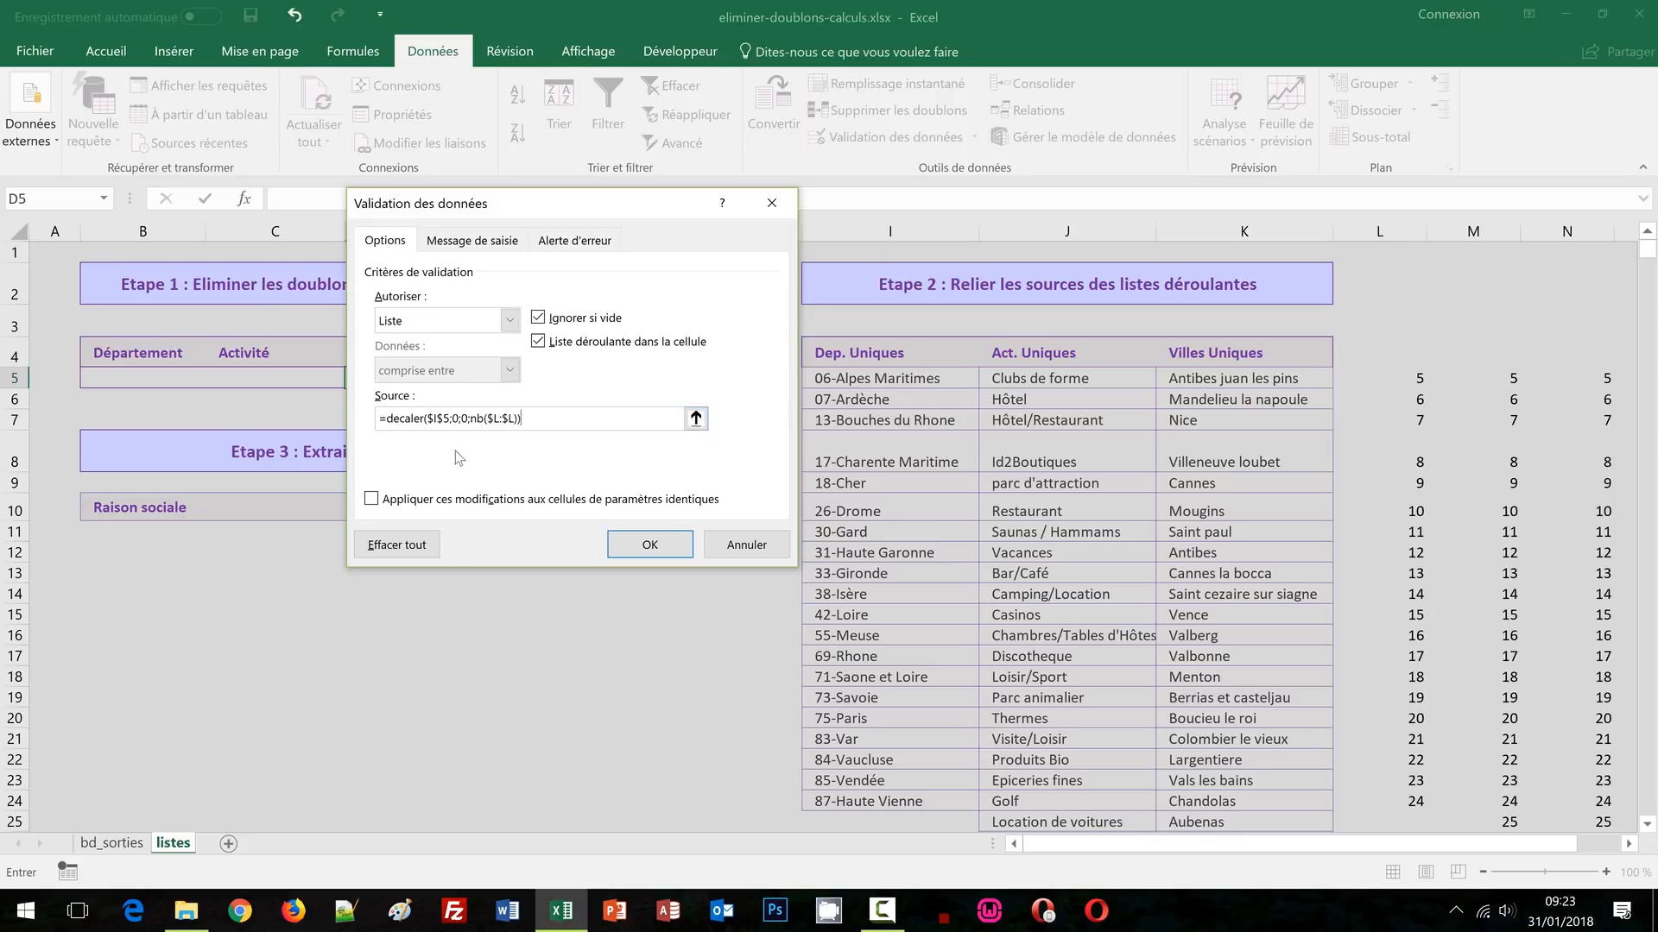
Change the D5 source to =decaler($K$5;0;0;nb($N:$N)) and apply the rule
{"action": "left_click", "coordinate": [437, 417]}
{"action": "key", "text": "BackSpace"}
{"action": "type", "text": "K"}
{"action": "left_click", "coordinate": [503, 421]}
{"action": "key", "text": "BackSpace"}
{"action": "type", "text": "N"}
{"action": "left_click", "coordinate": [522, 419]}
{"action": "key", "text": "BackSpace"}
{"action": "type", "text": "N"}
{"action": "left_click", "coordinate": [631, 547]}
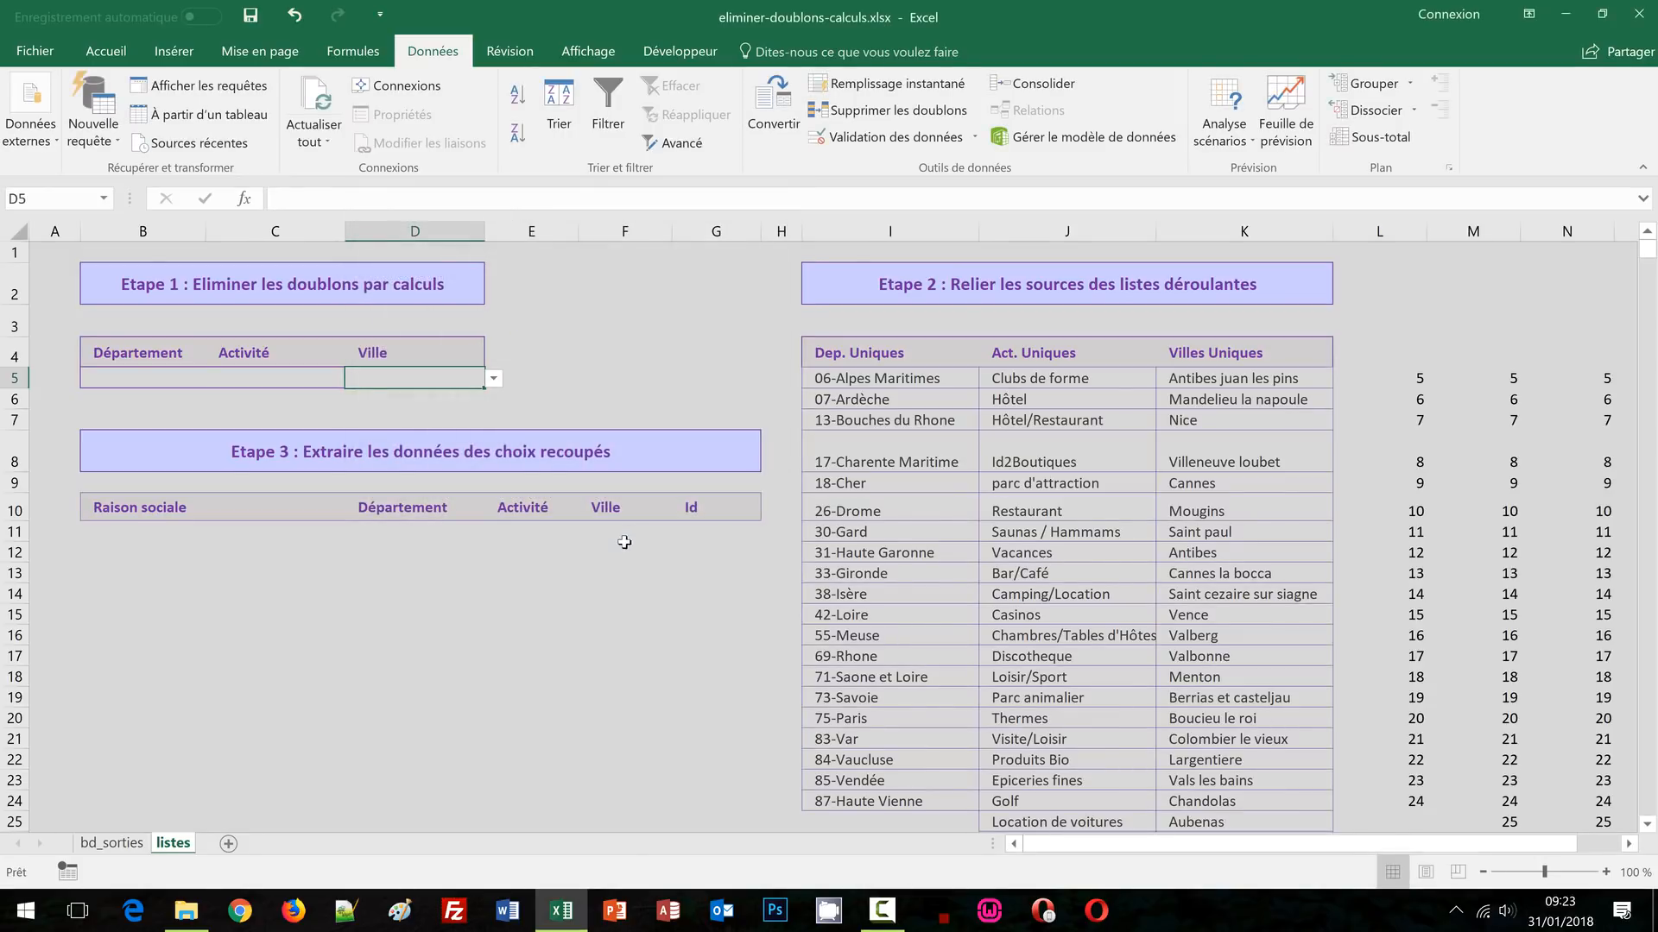
{"action": "left_click", "coordinate": [495, 380]}
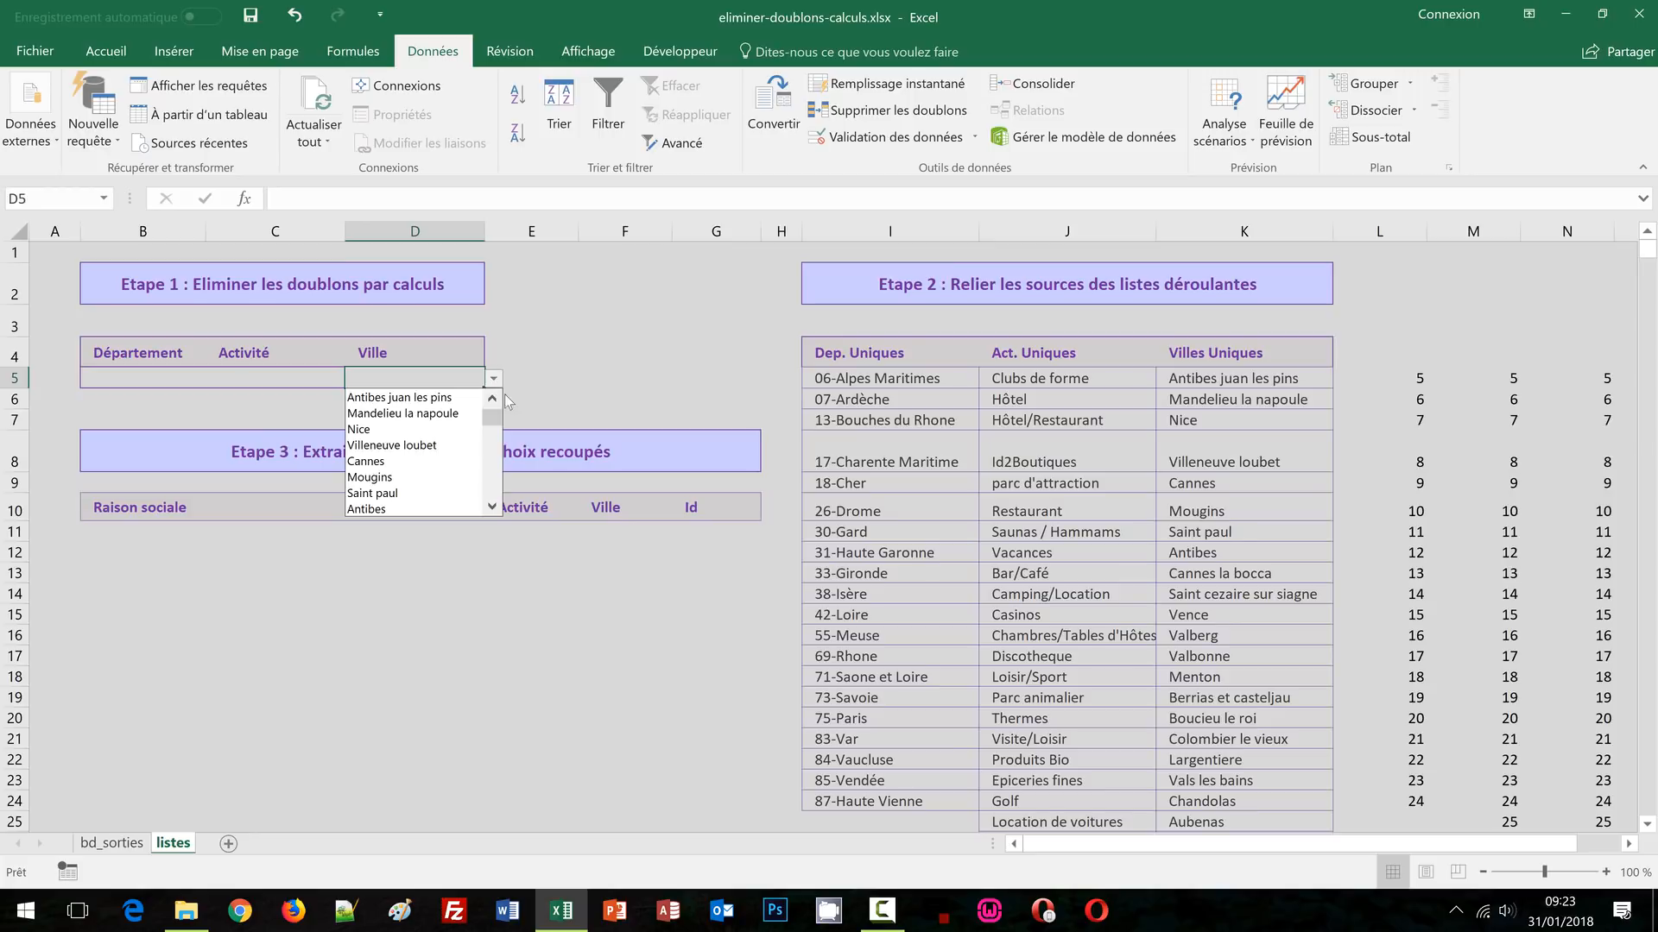
{"action": "left_click", "coordinate": [496, 460]}
{"action": "left_click", "coordinate": [493, 477]}
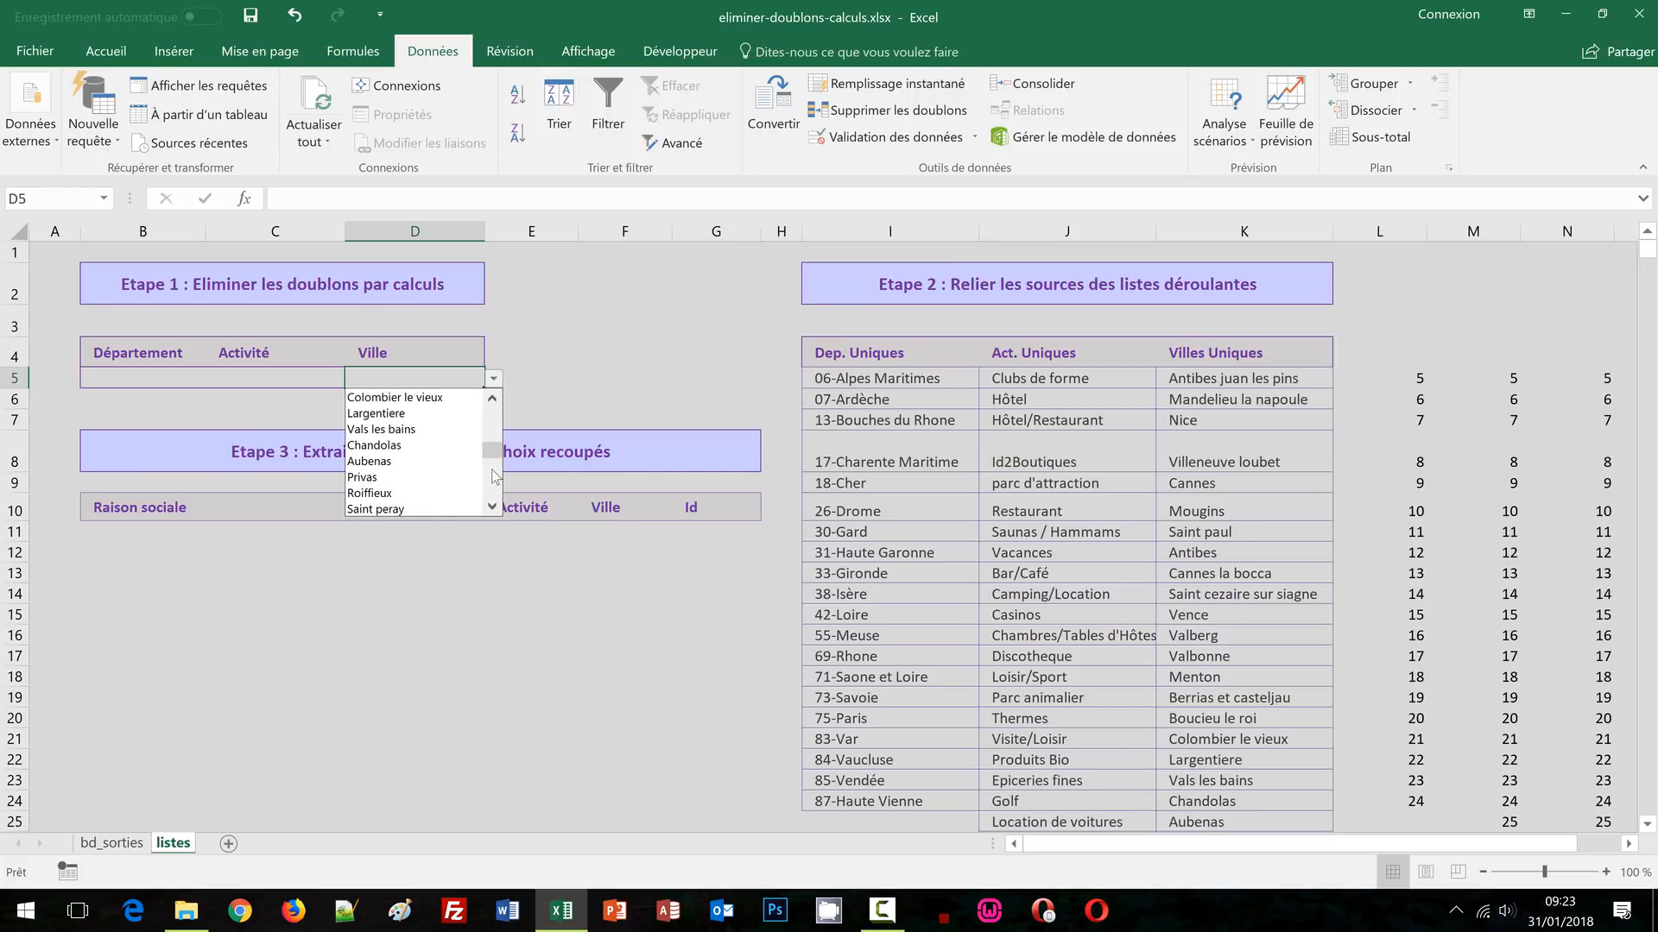
{"action": "left_click", "coordinate": [493, 476]}
{"action": "left_click", "coordinate": [494, 501]}
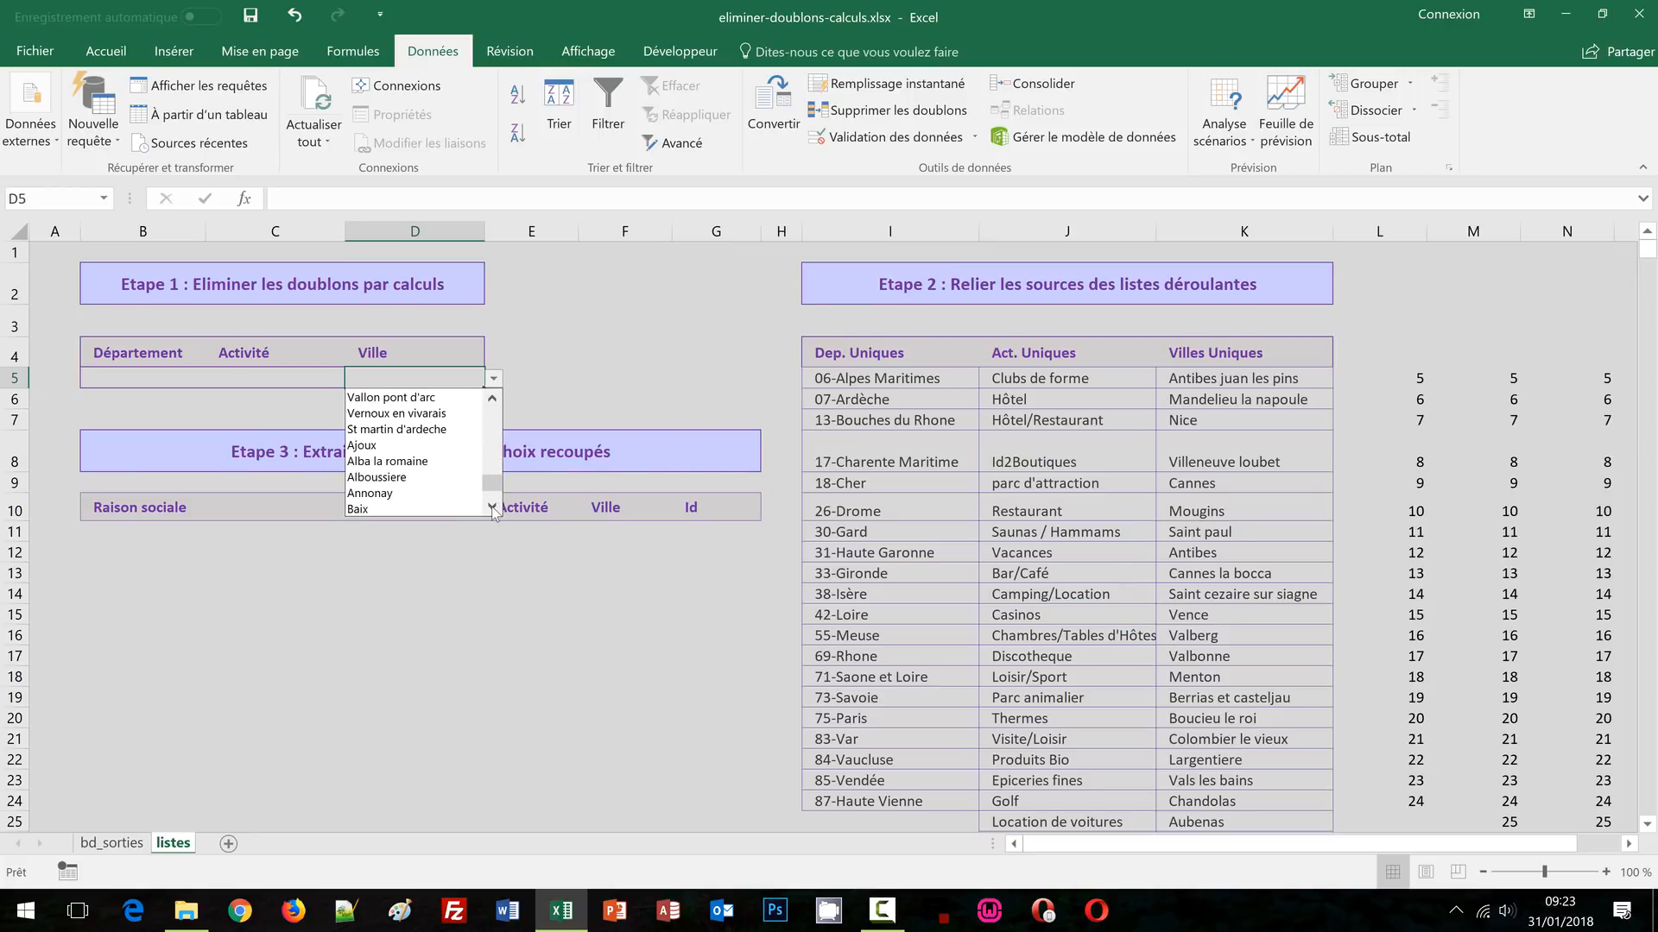
{"action": "left_click", "coordinate": [492, 508]}
{"action": "left_click", "coordinate": [492, 509]}
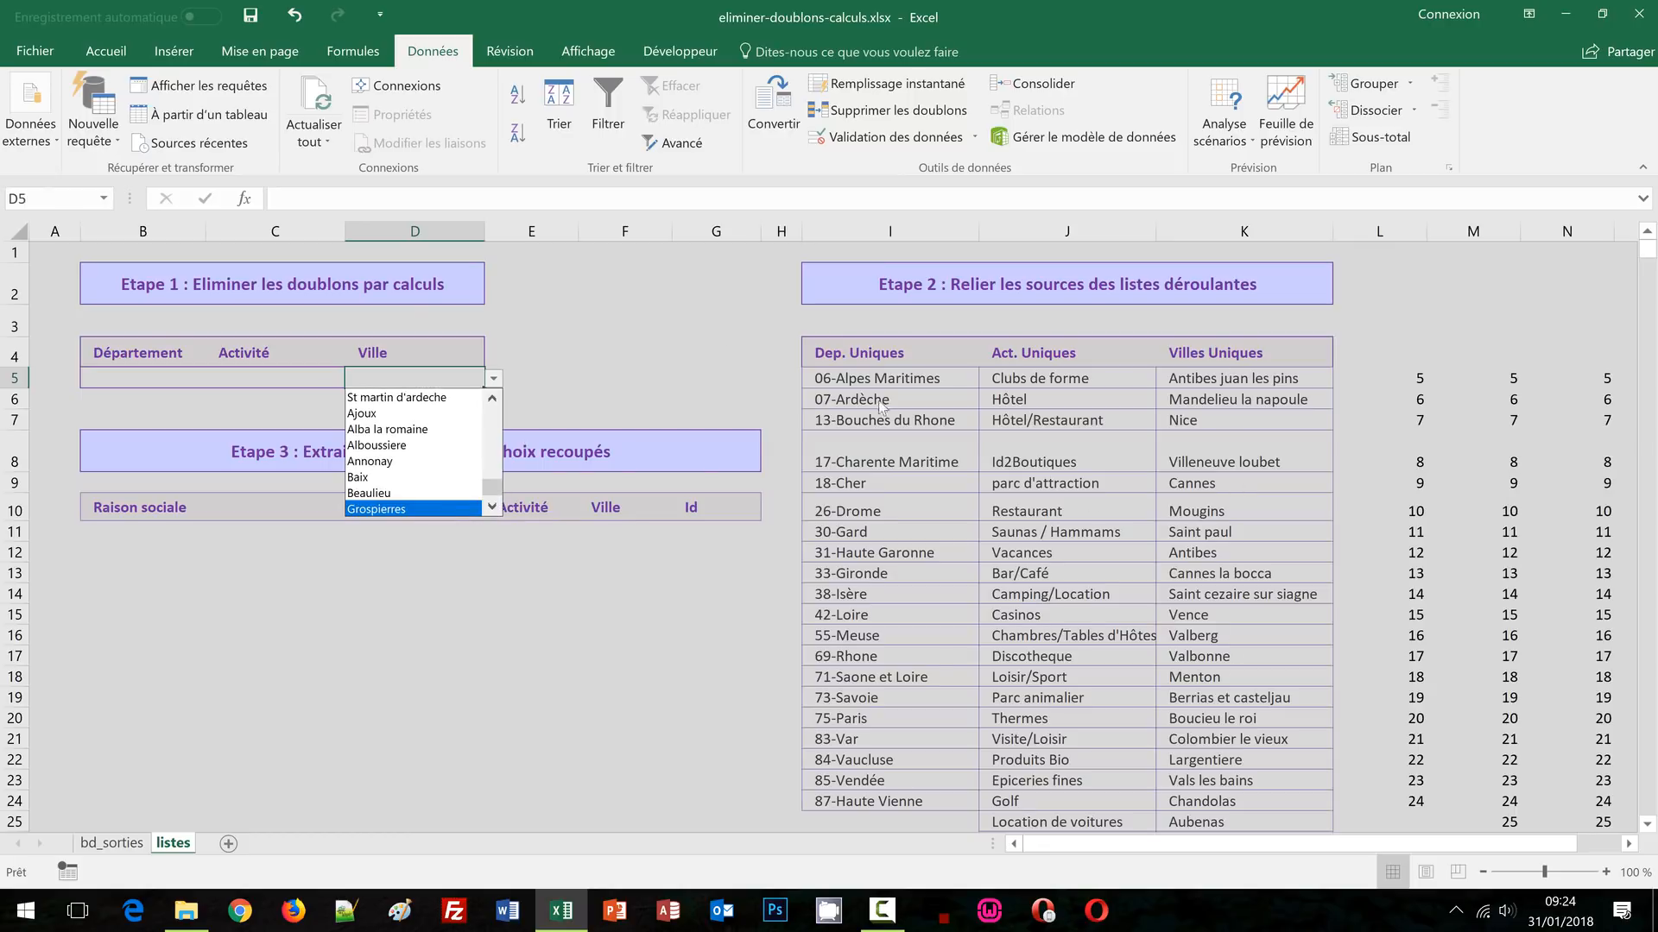
{"action": "left_click", "coordinate": [664, 325]}
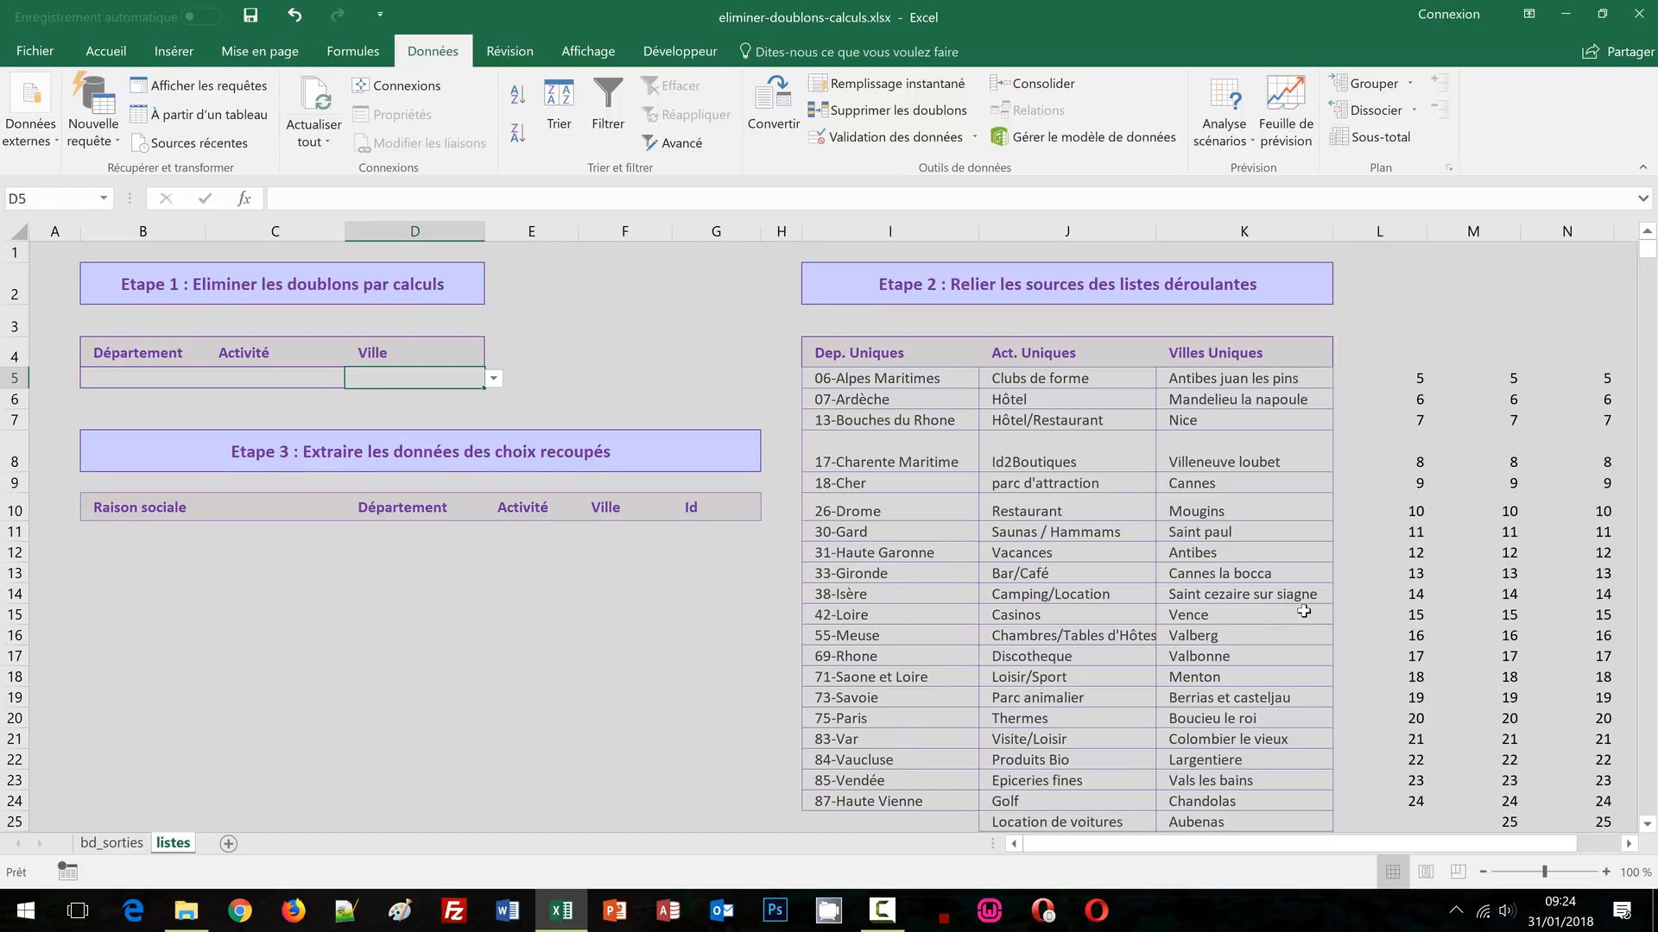
{"action": "left_click", "coordinate": [144, 380]}
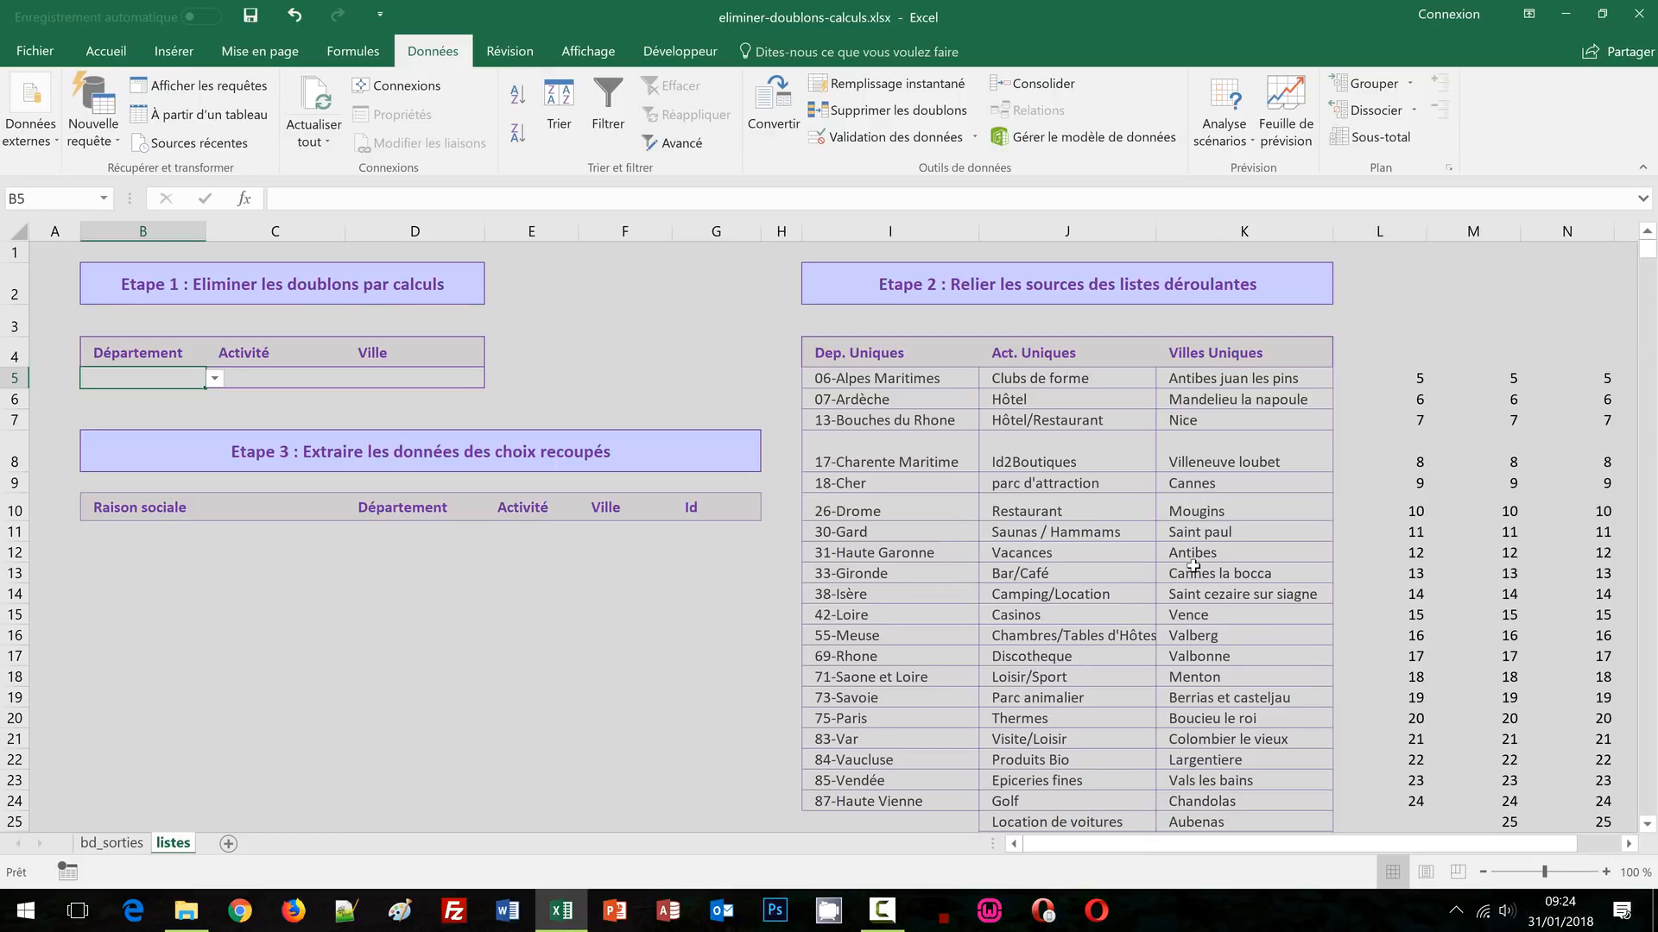
{"action": "left_click", "coordinate": [449, 377]}
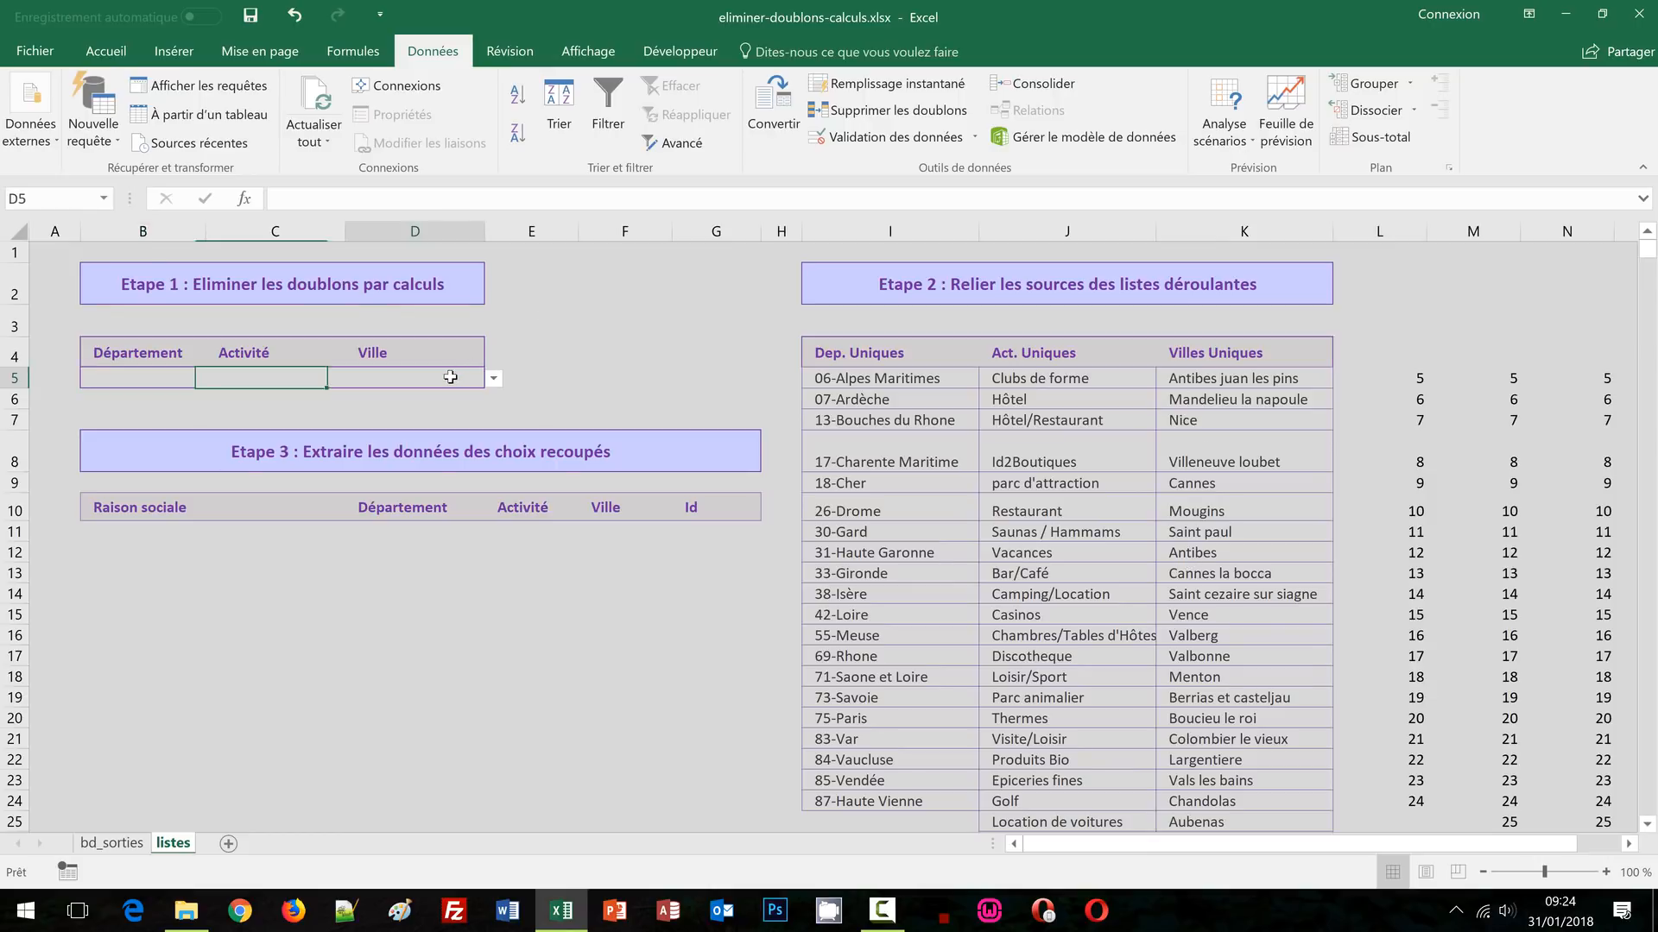
{"action": "left_click", "coordinate": [497, 383]}
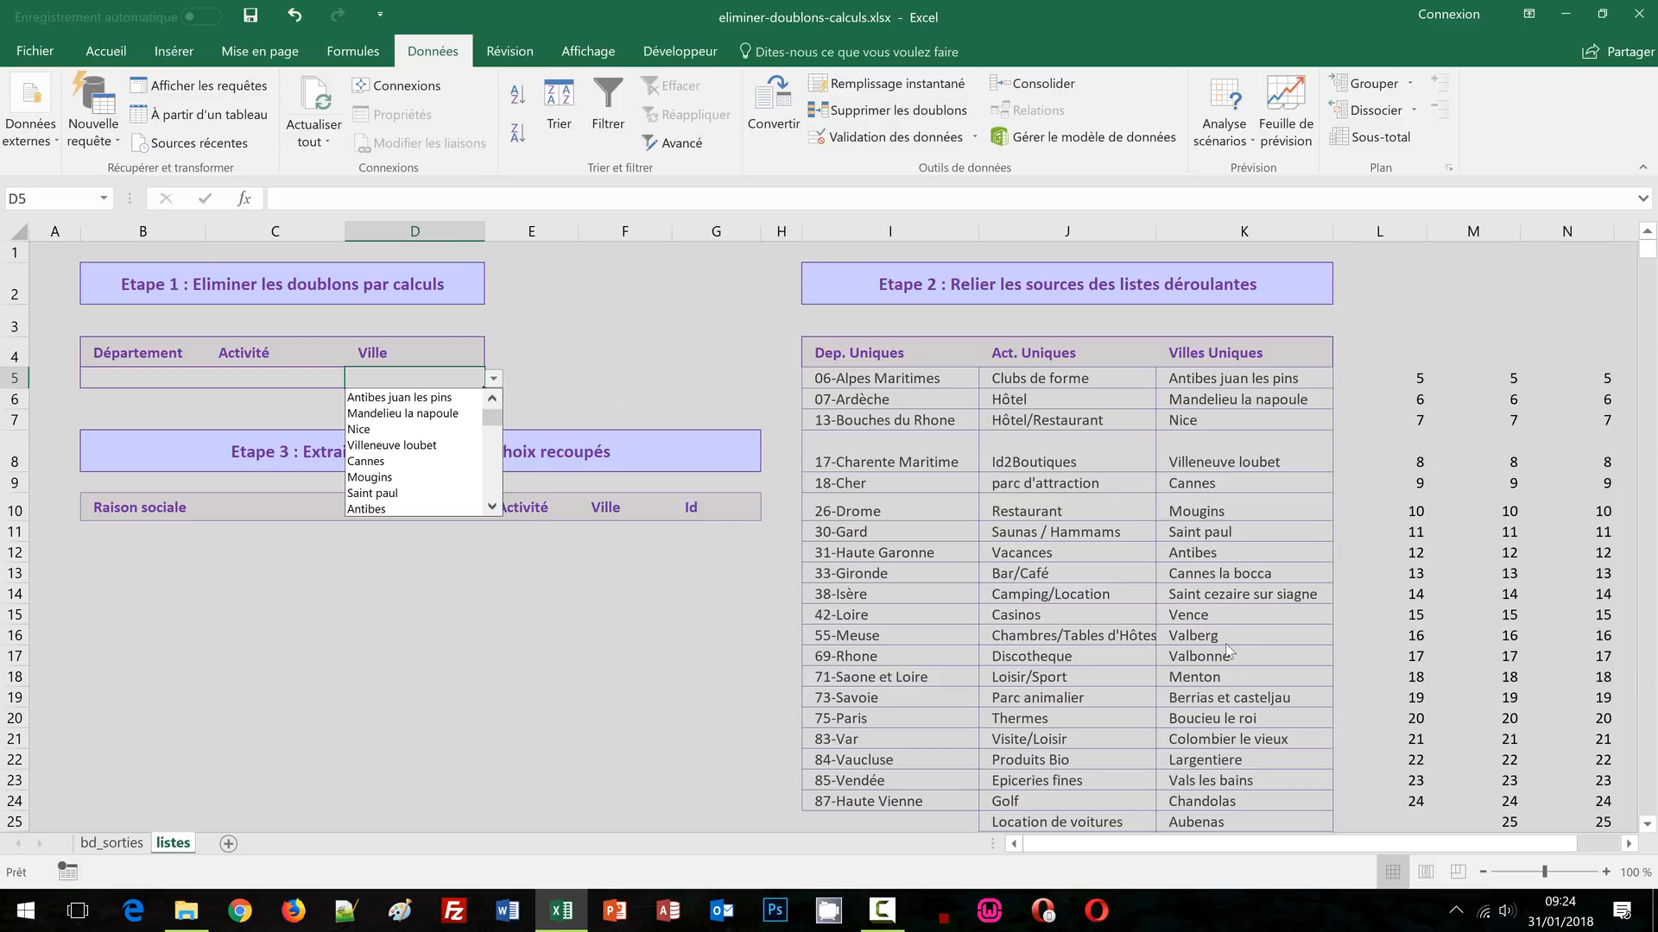
{"action": "key", "text": "Escape"}
{"action": "left_click", "coordinate": [581, 608]}
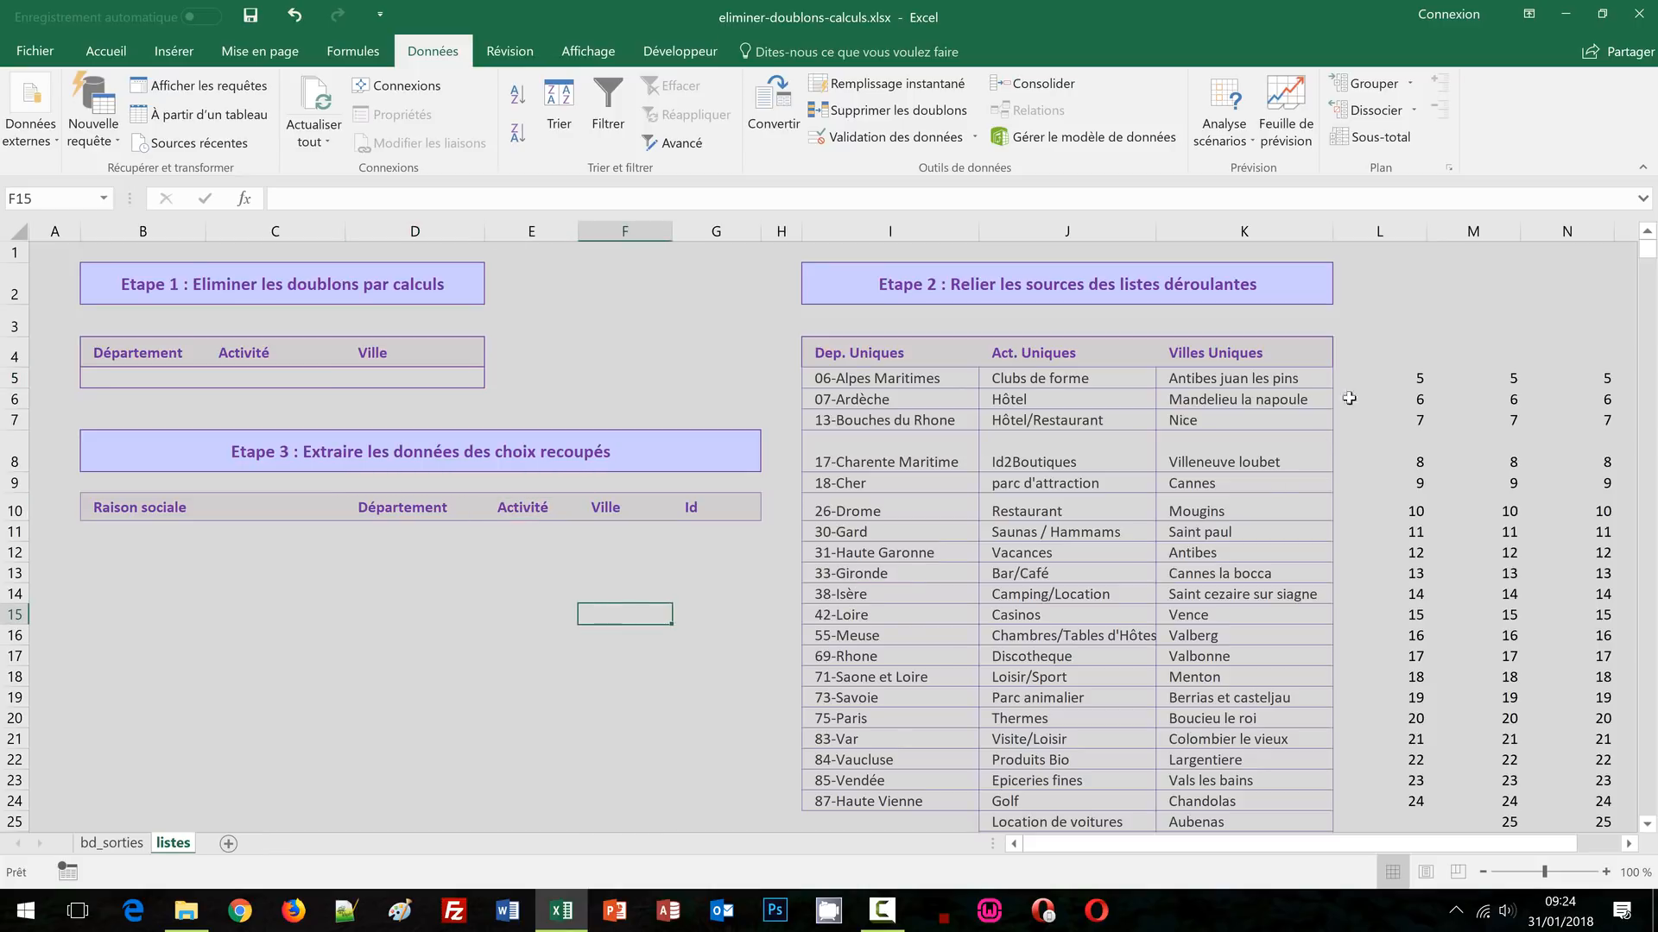
Hide helper columns L to N on the listes sheet with Masquer
{"action": "left_click_drag", "start_coordinate": [1378, 234], "coordinate": [1543, 235]}
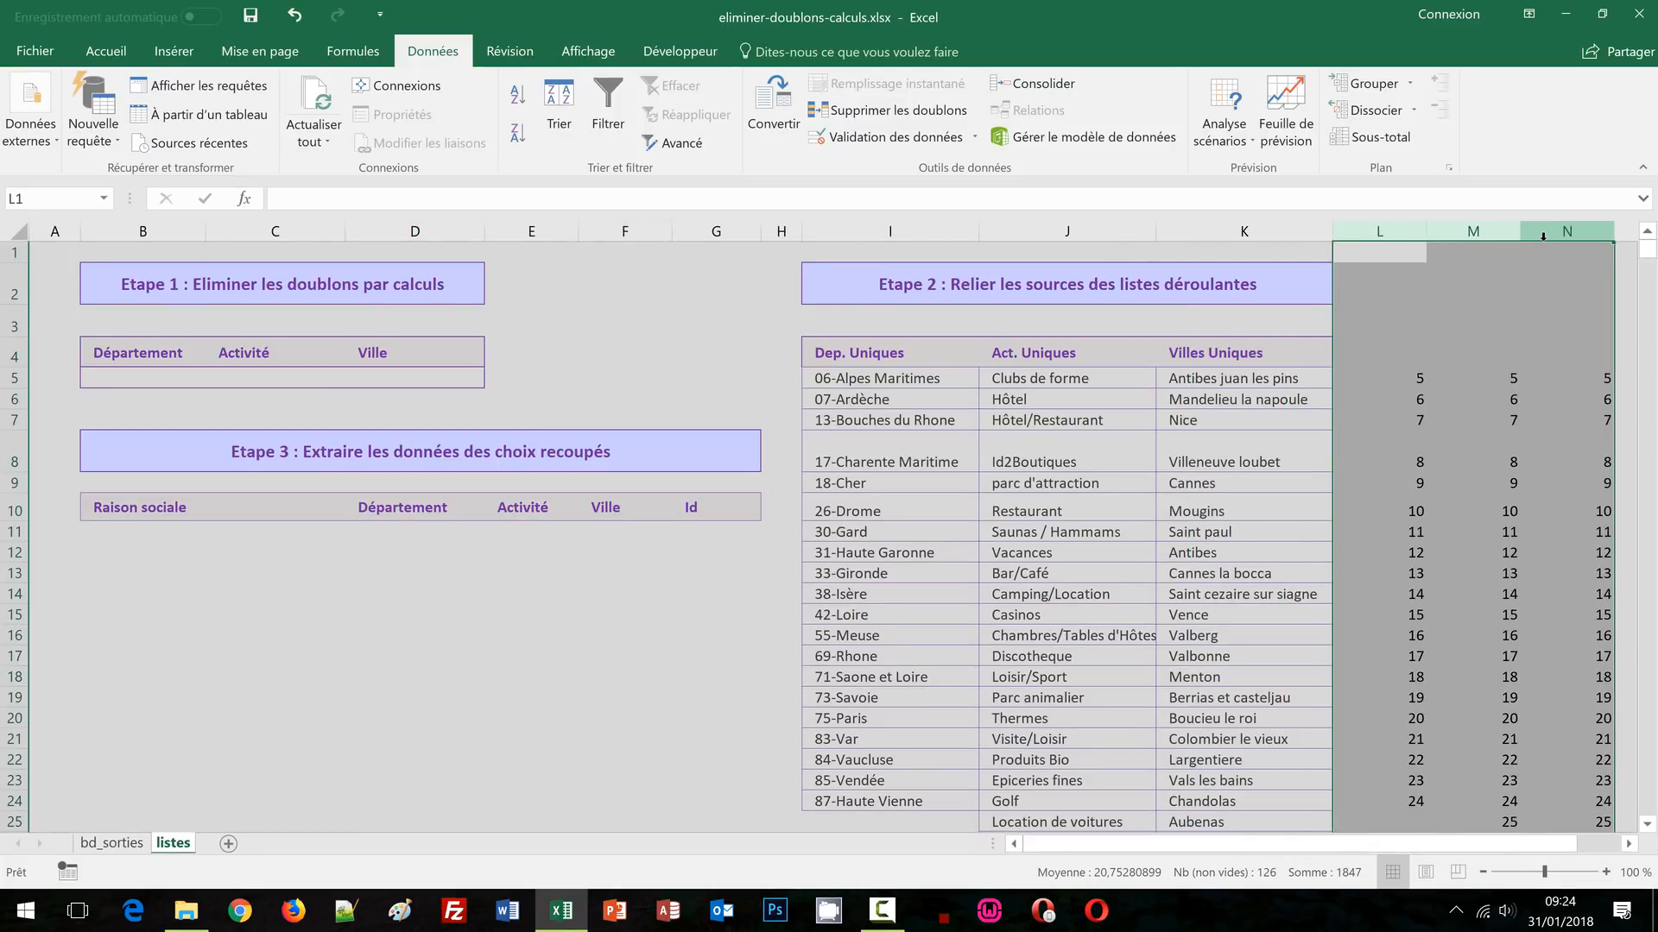
{"action": "right_click", "coordinate": [1446, 353]}
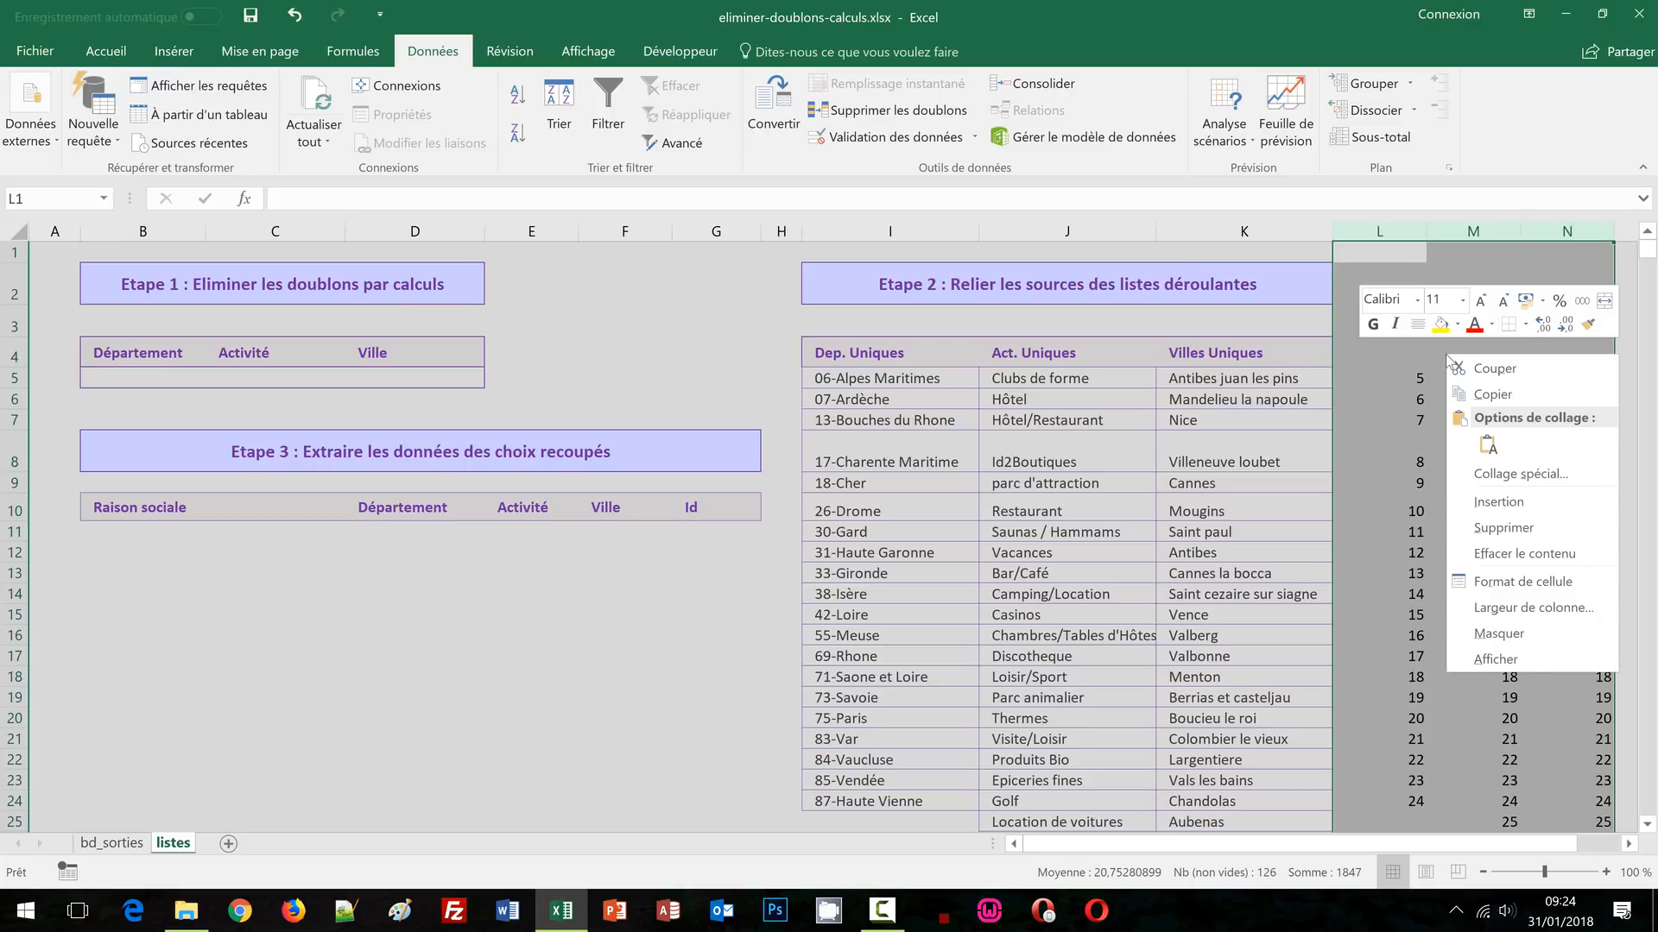
{"action": "left_click", "coordinate": [1492, 637]}
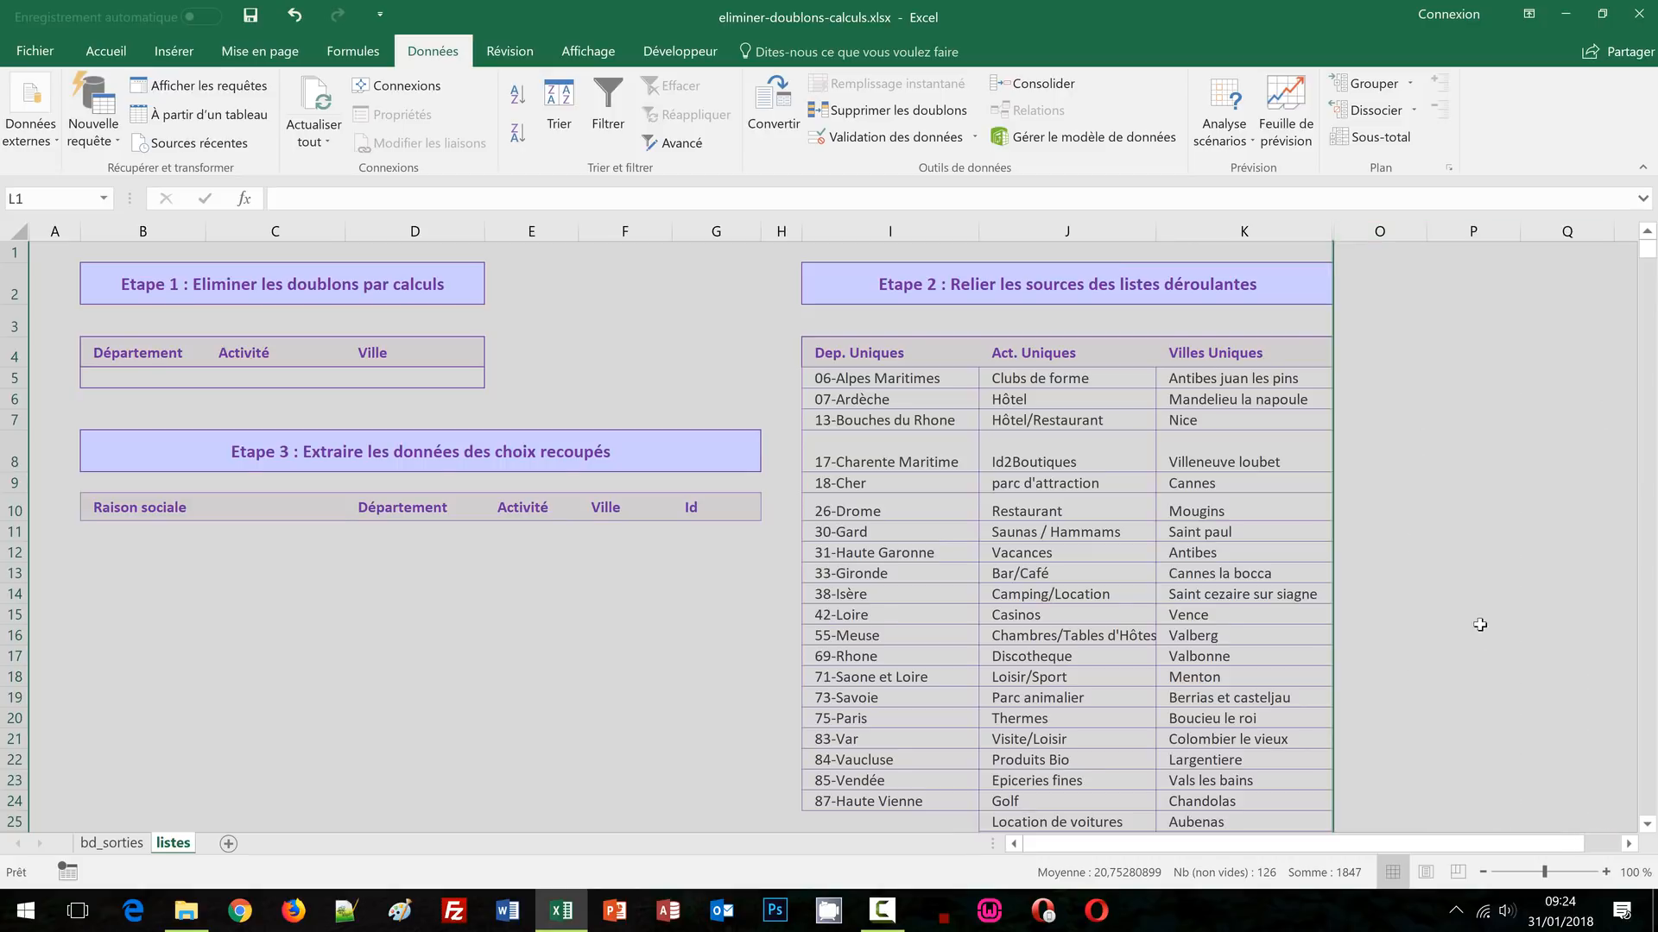
{"action": "left_click", "coordinate": [1580, 378]}
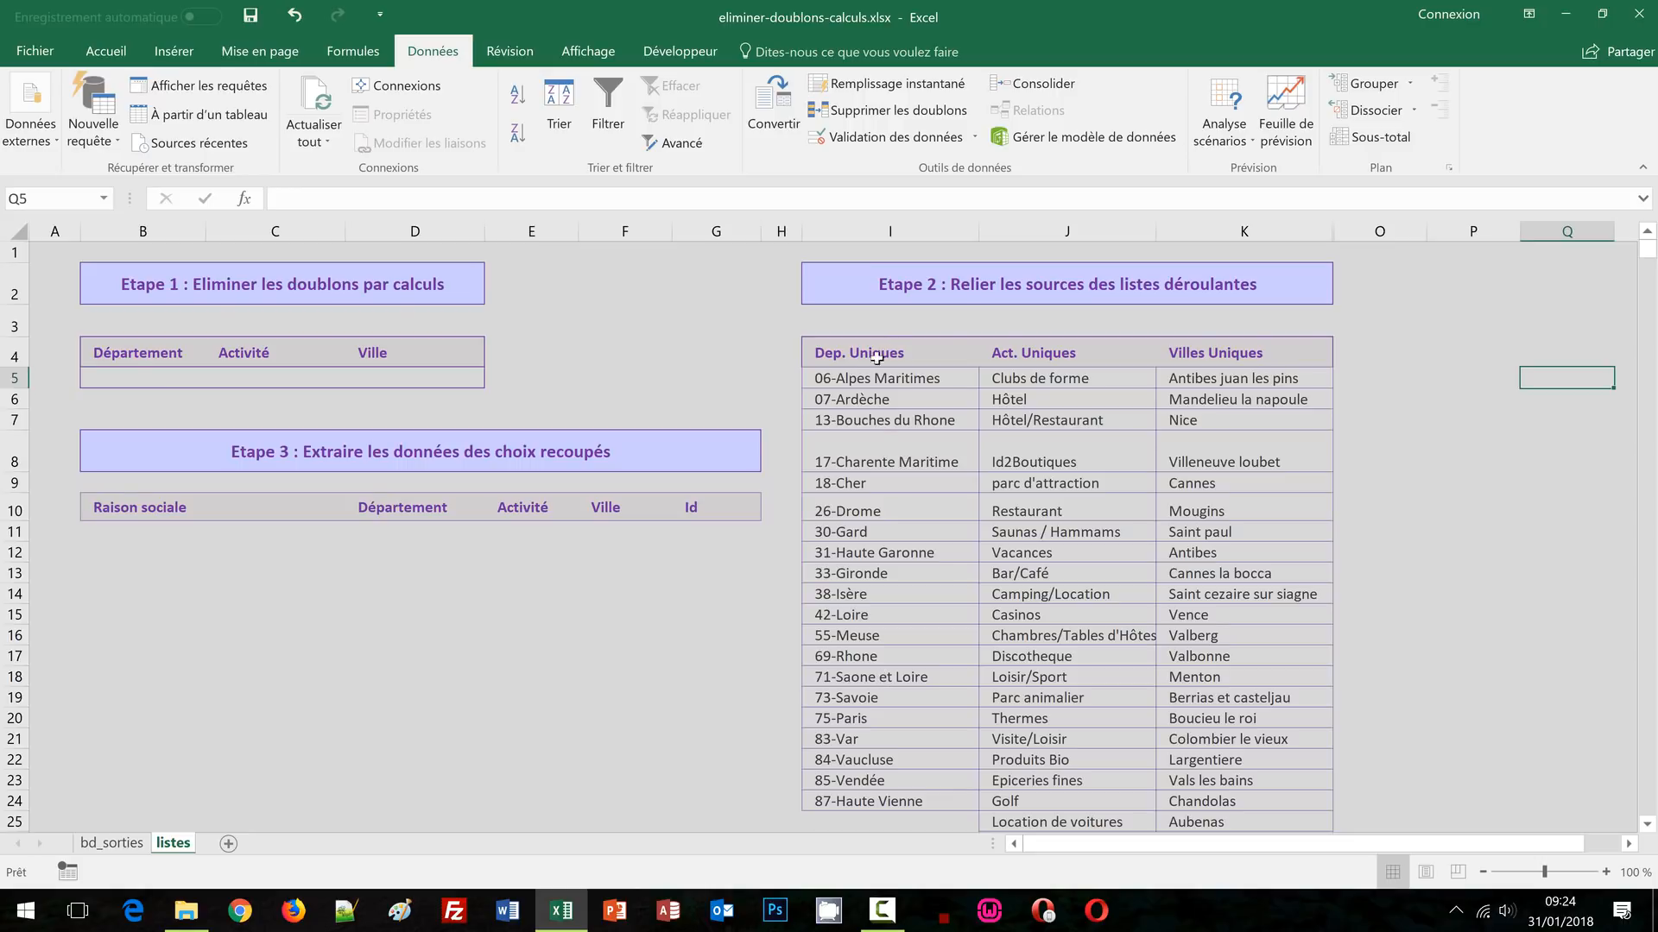
{"action": "left_click", "coordinate": [1530, 556]}
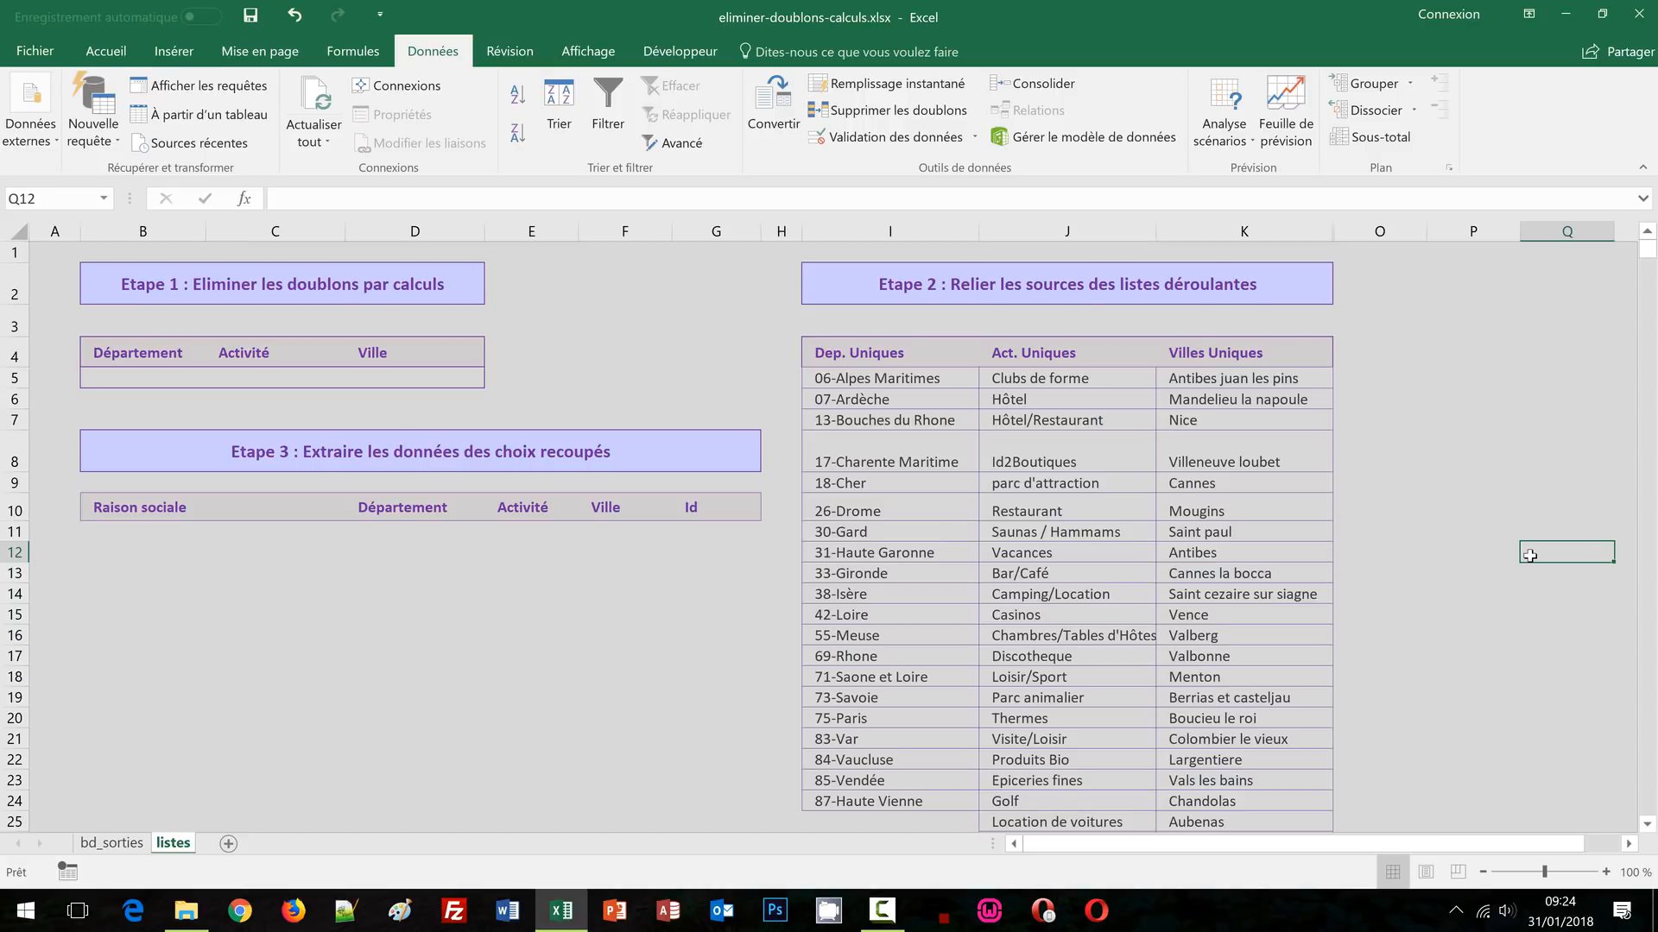